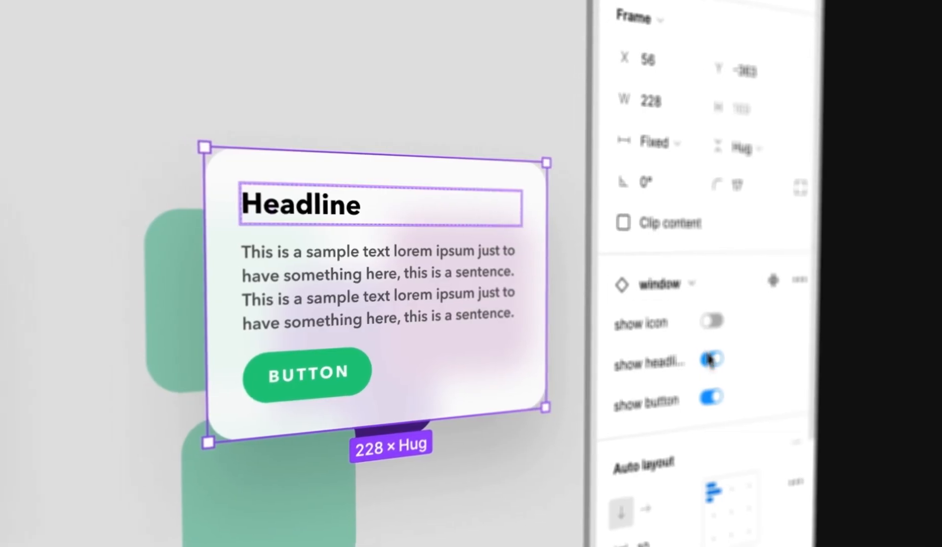
Toggle the headline and button visibility properties of the window component instance.
left_click(704, 360)
left_click(734, 398)
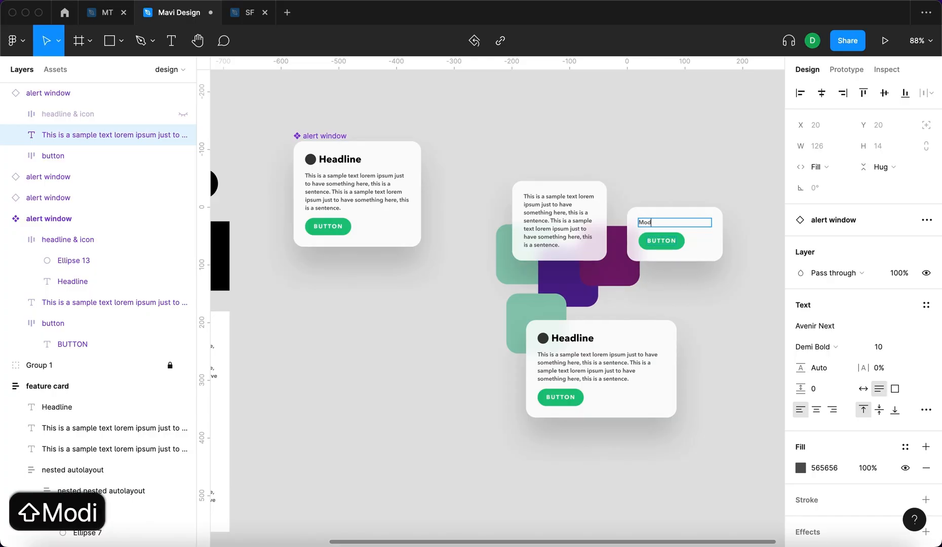
Replace the body text of the small alert window instance with "Modify the text contents".
type("fzt")
key("BackSpace")
key("BackSpace")
key("BackSpace")
type("y the text contents")
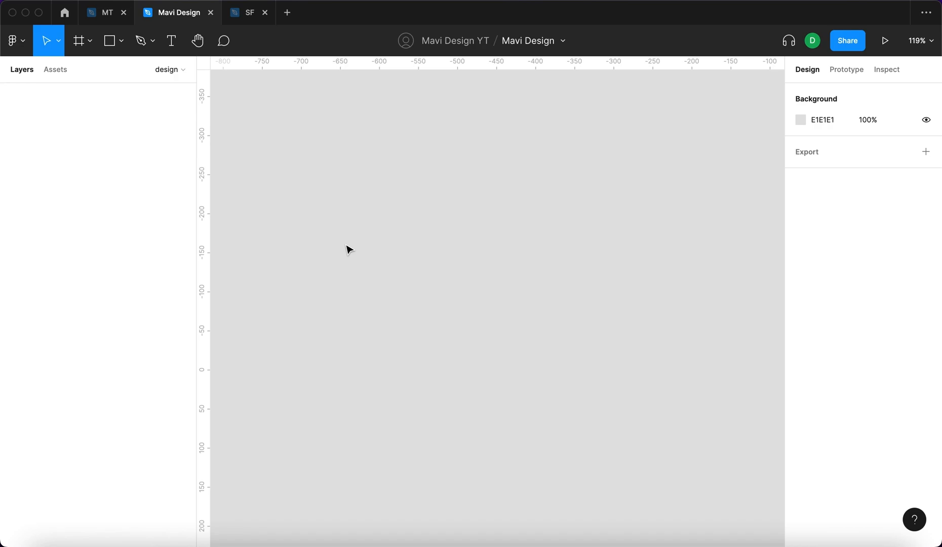
Draw a 25 × 25 circle on the empty canvas and fill it with dark grey 6C6C6C.
key("o")
left_click_drag(320, 182, 340, 202)
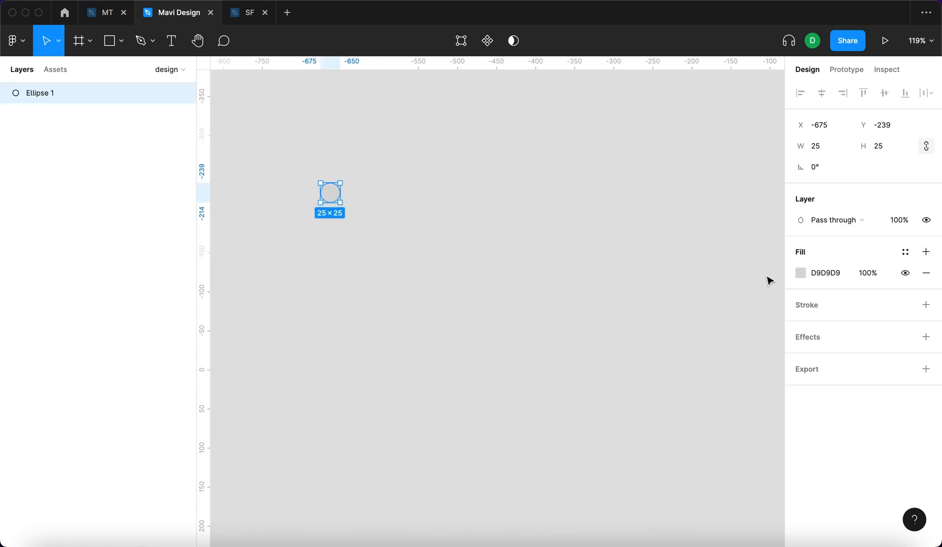
left_click(800, 273)
left_click_drag(710, 244, 598, 309)
key("Escape")
key("Escape")
Arrange four copies of the circle in a row inside a black horizontal auto layout frame with spacing 17 and corner radius 50.
left_click_drag(327, 195, 445, 234)
left_click(465, 295)
left_click_drag(523, 297, 297, 189)
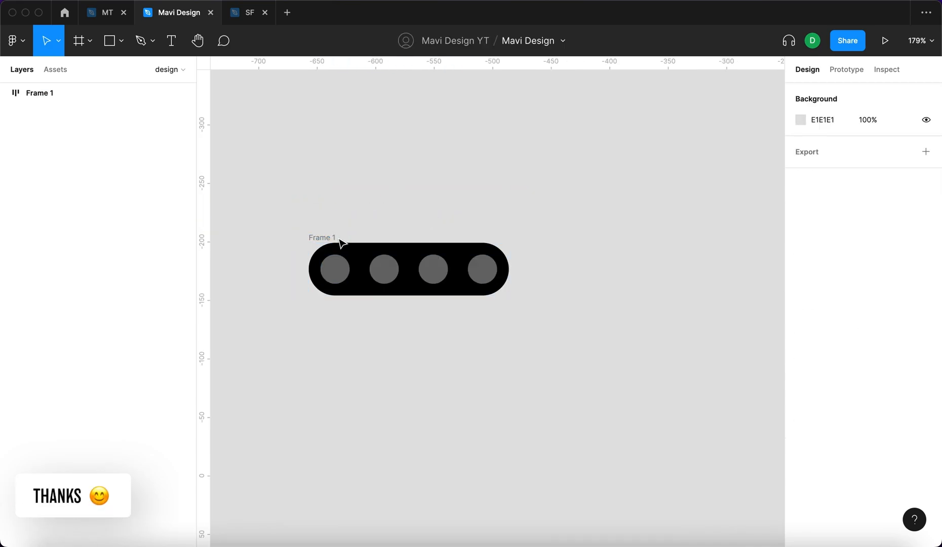
Widen the auto layout frame to about 314.
left_click(317, 238)
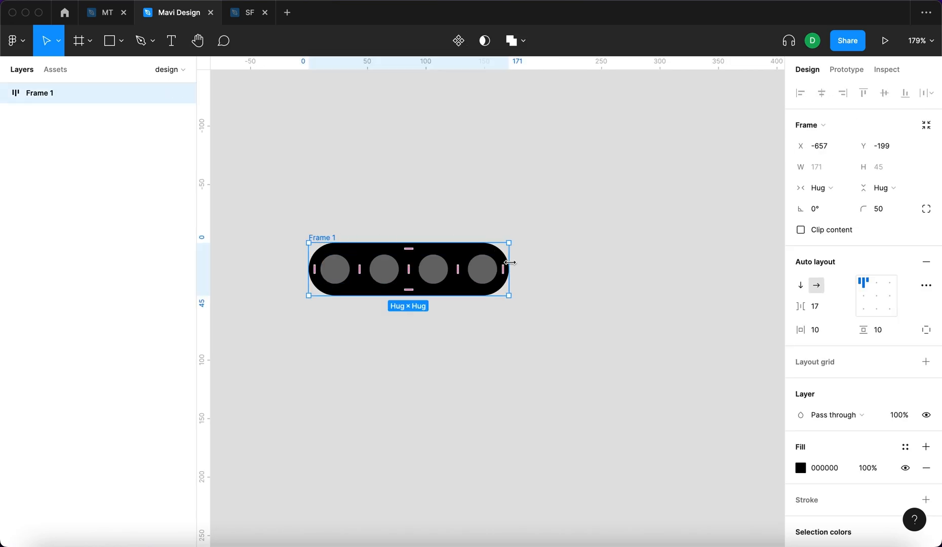
key("ctrl+z")
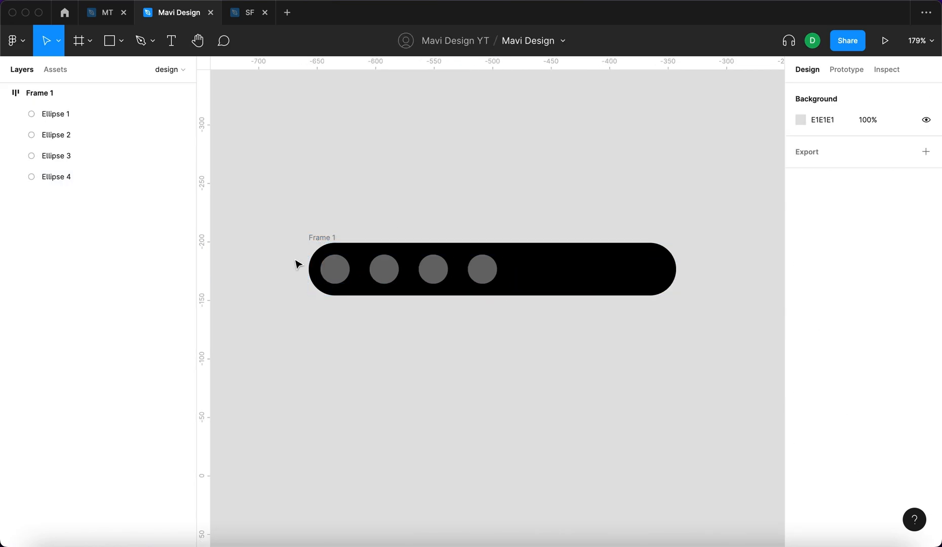
left_click(383, 269)
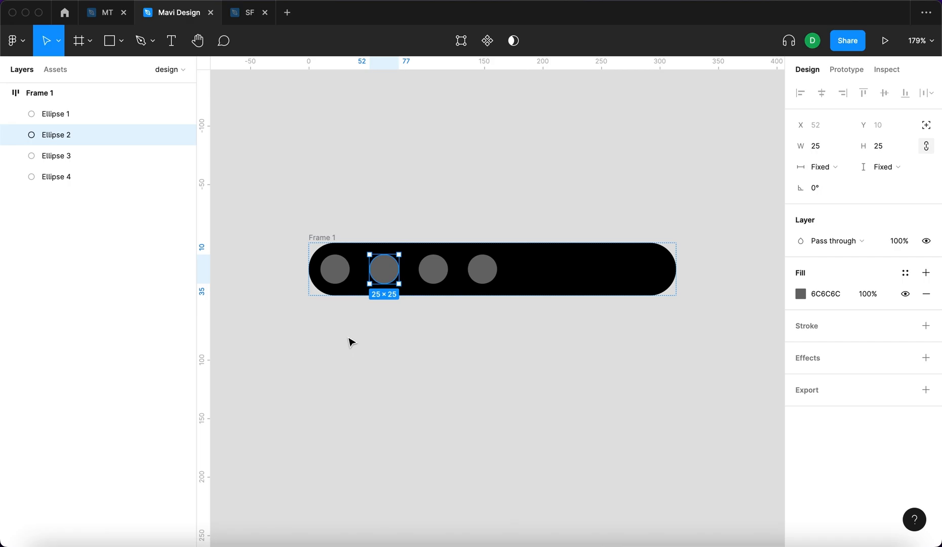
left_click(326, 250)
Delete the last two circles in the auto layout frame.
left_click(488, 264)
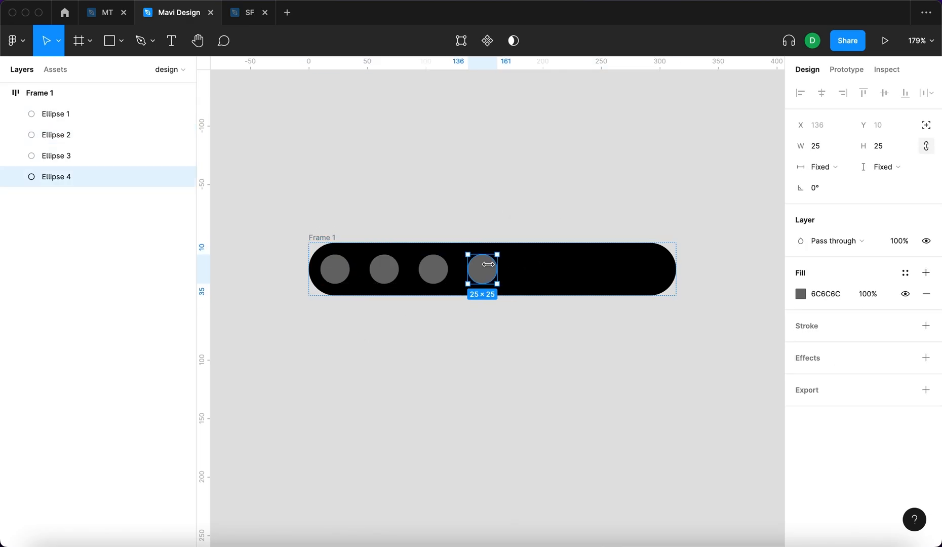
key("Delete")
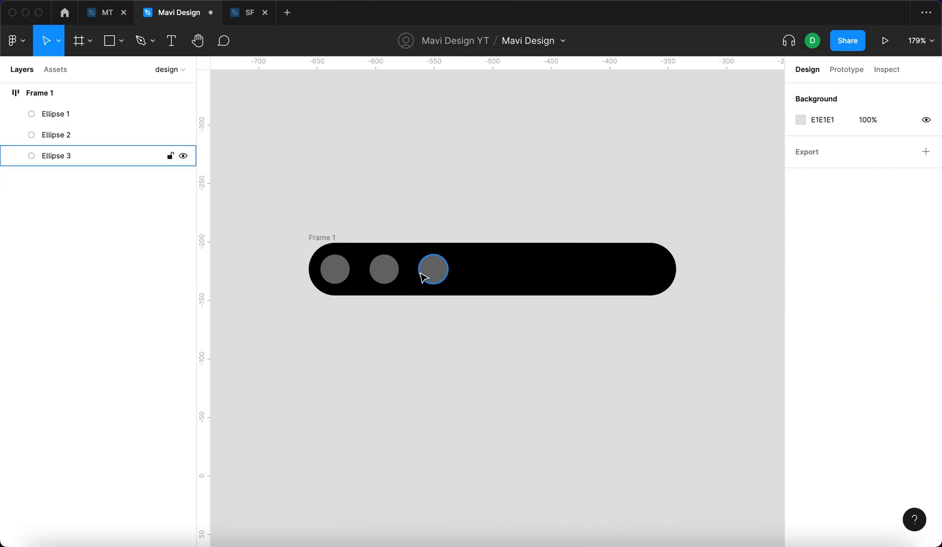
left_click(430, 271)
key("Delete")
left_click(426, 267)
key("Escape")
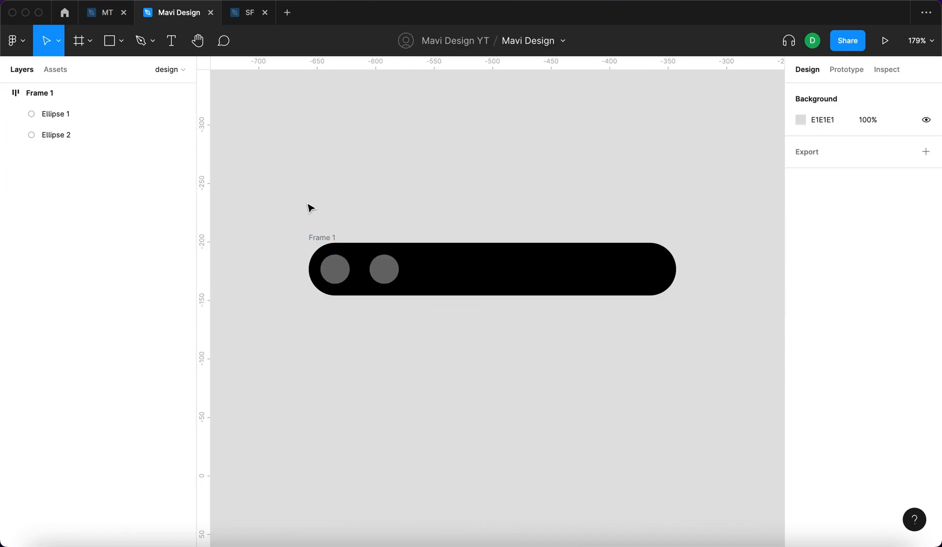
Duplicate the second circle three times inside the auto layout frame.
left_click(383, 270)
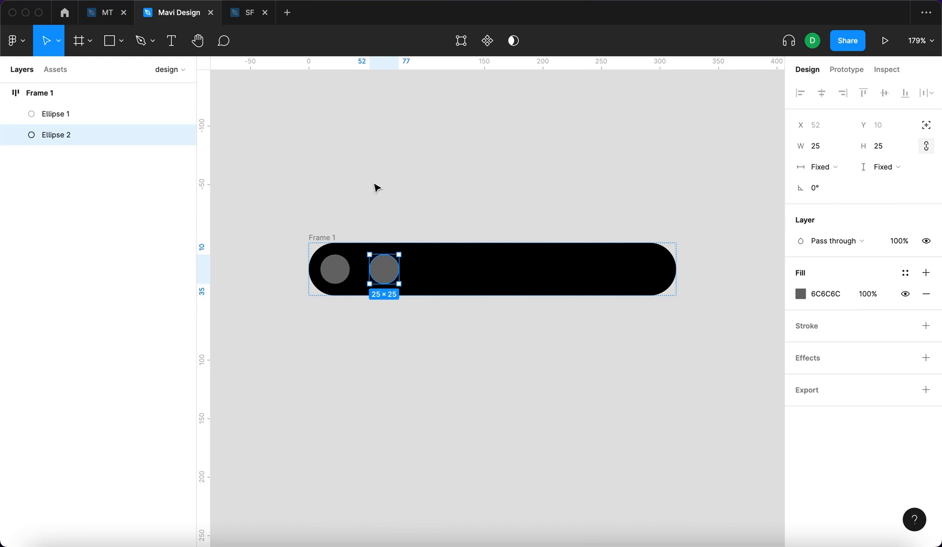
key("super+d")
key("super+d")
key("super+d")
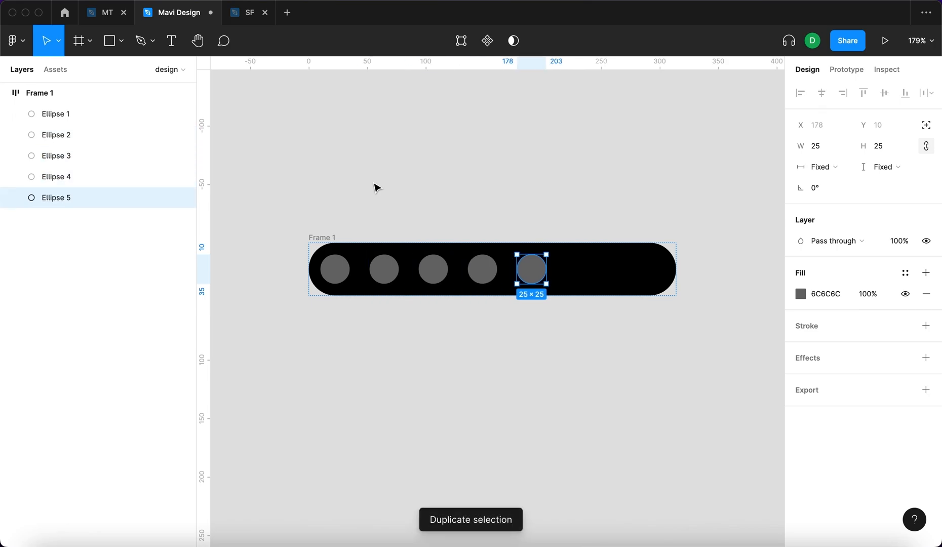
key("Escape")
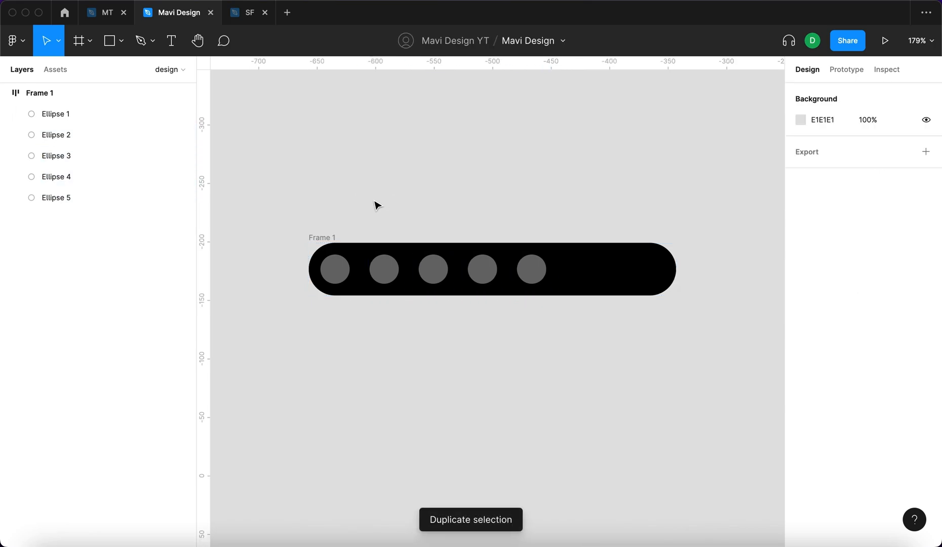
left_click(383, 268)
left_click(435, 278)
left_click(484, 273)
left_click(531, 269)
left_click(564, 175)
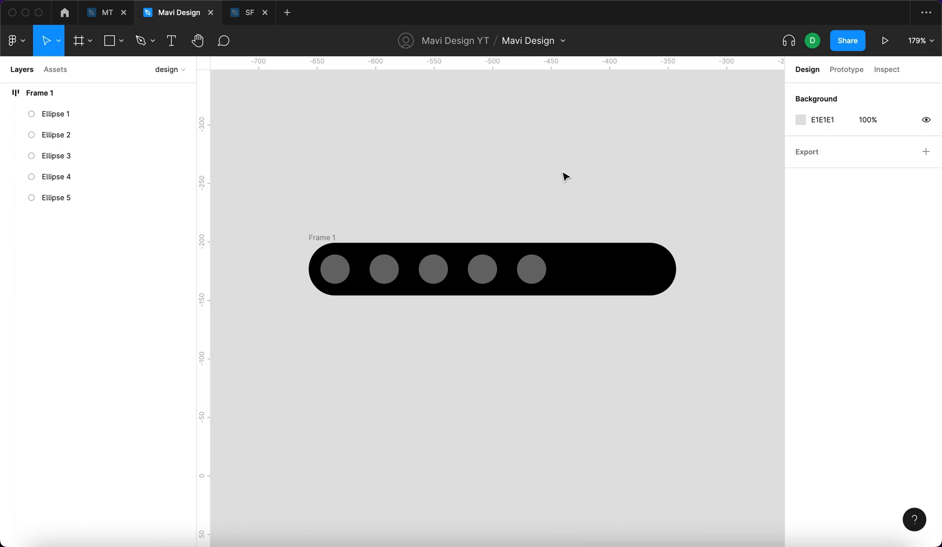
Move the auto layout frame up on the canvas to Y -279.
left_click(310, 248)
scroll(491, 95, "down", 4)
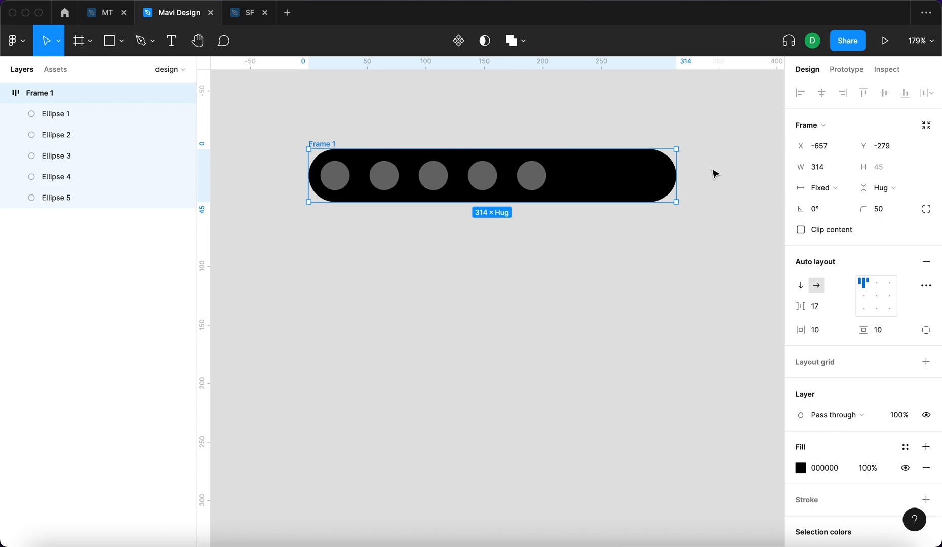
key("Return")
left_click(388, 180)
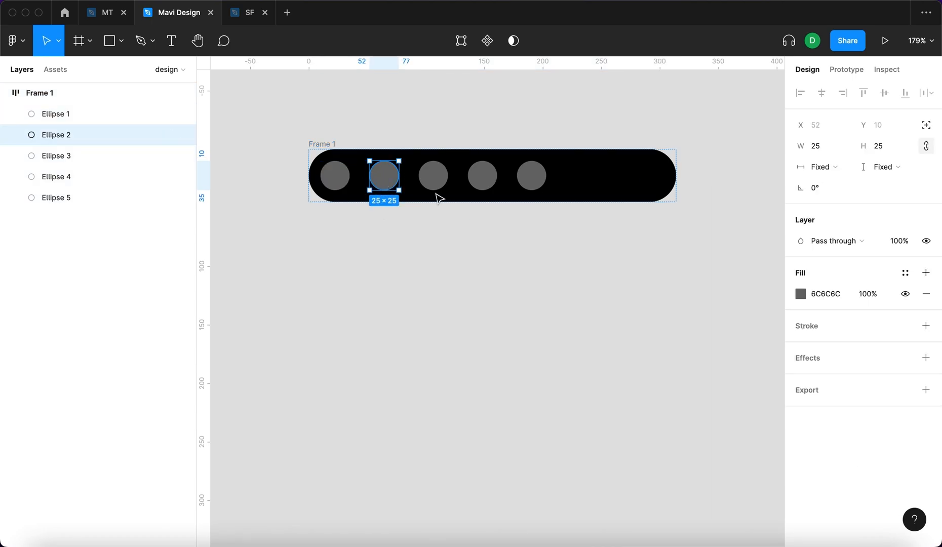
left_click(443, 177)
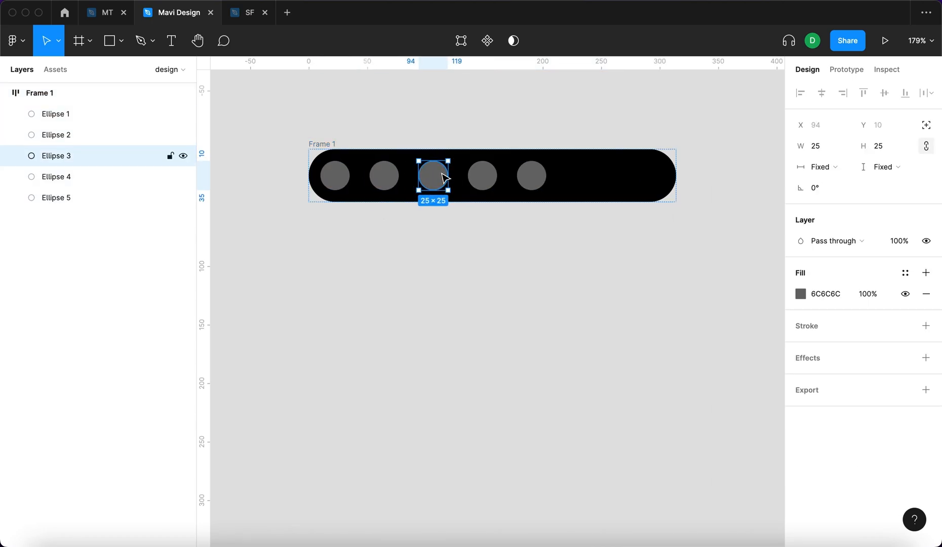
left_click(443, 120)
Try the top-centre and top-right alignments for the circles in the auto layout frame.
left_click(321, 144)
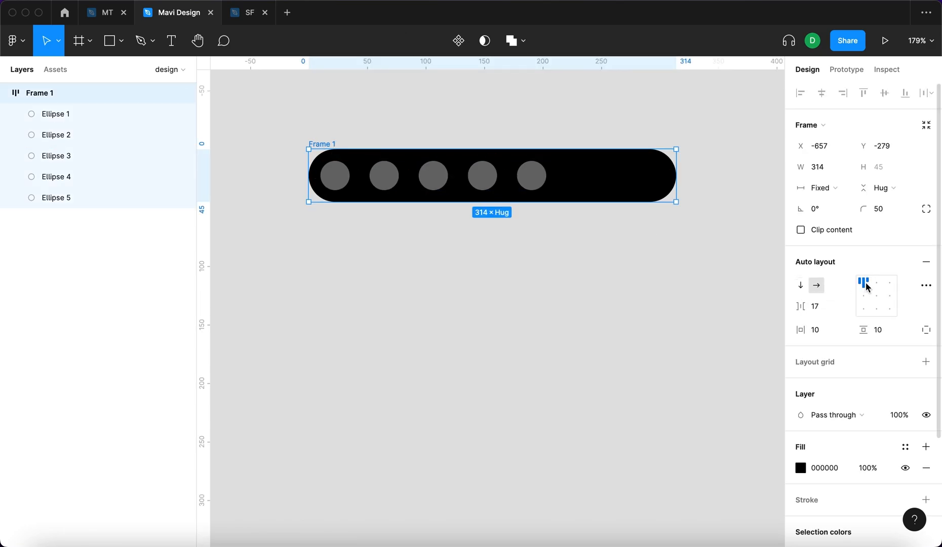
left_click(876, 282)
left_click(889, 281)
left_click(645, 309)
Align the circles to the centre of the auto layout frame.
left_click(328, 144)
left_click(876, 295)
left_click(617, 334)
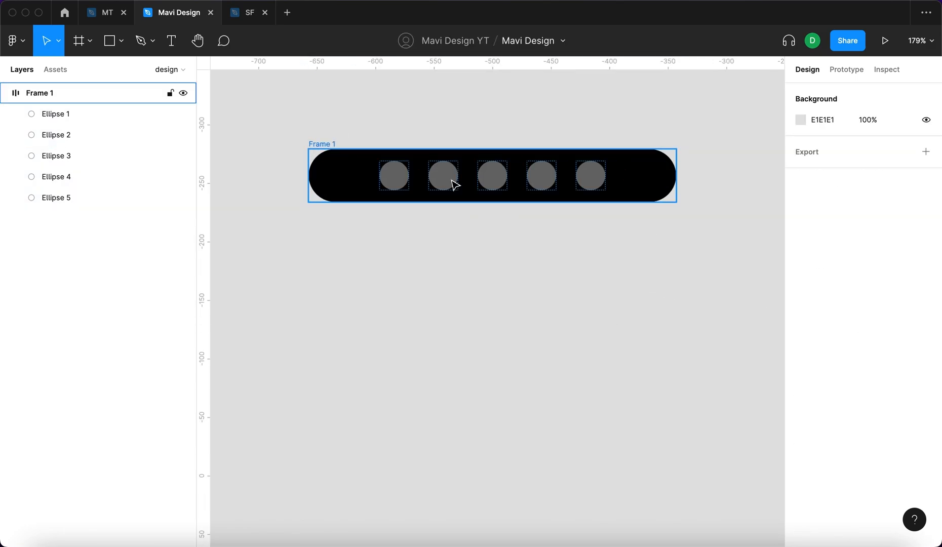
Reposition the auto layout frame on the canvas to about X -661, Y -291.
left_click_drag(326, 143, 300, 170)
left_click(289, 96)
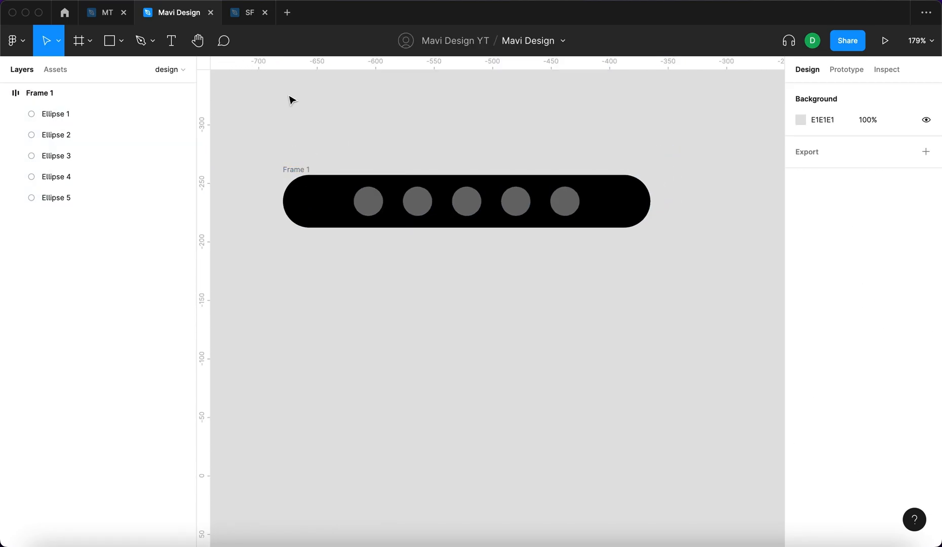
left_click_drag(293, 171, 315, 136)
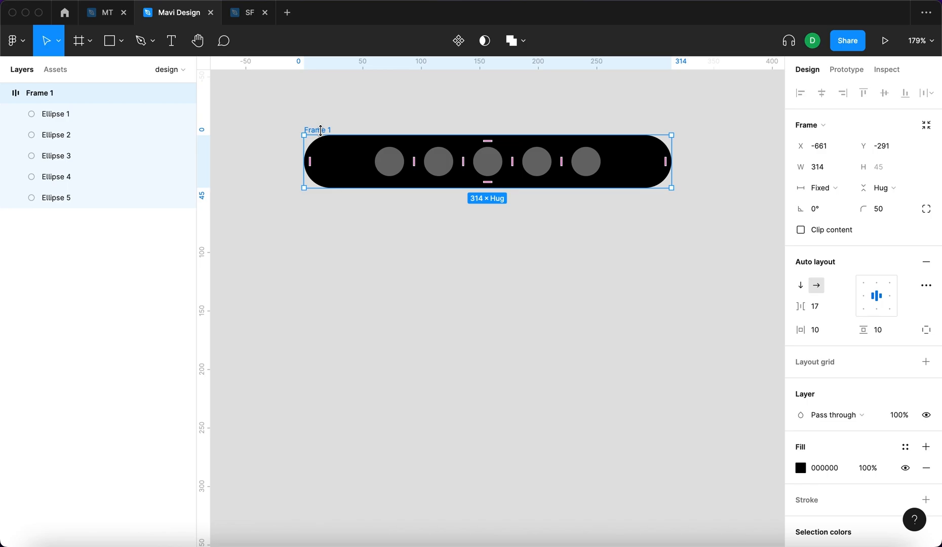
Switch the frame's auto layout direction to vertical.
left_click(800, 285)
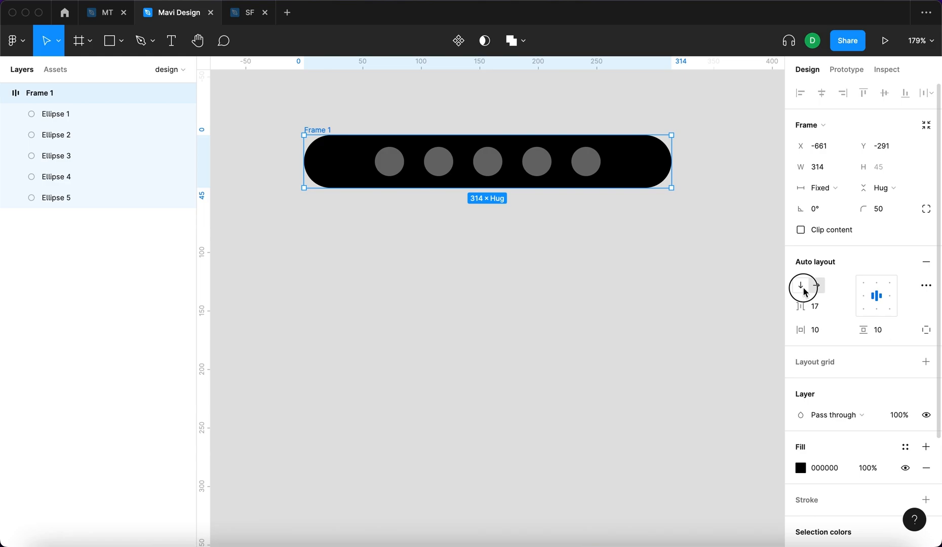
left_click(524, 232)
scroll(486, 228, "up", 5)
scroll(486, 228, "left", 5)
Set the frame's height to Hug contents and move the frame up to about Y -369.
left_click(430, 272)
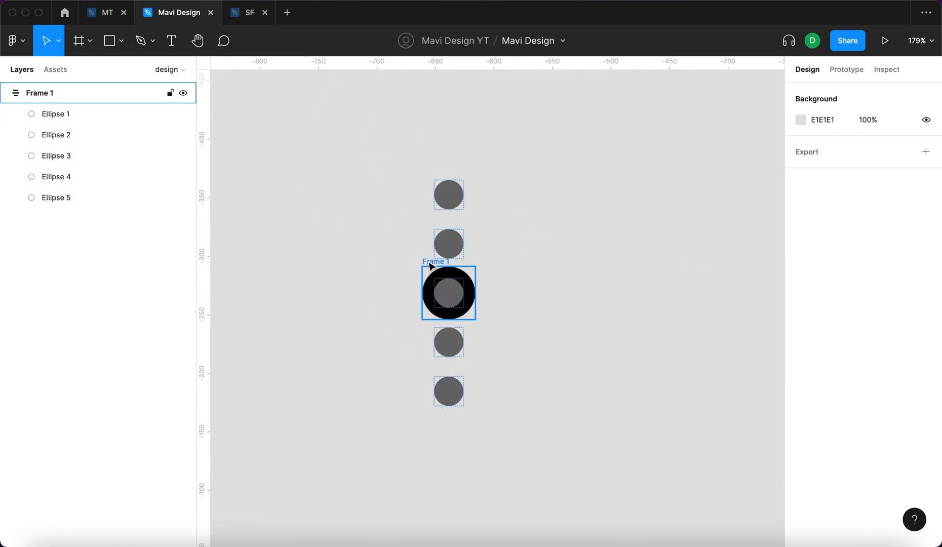
left_click(883, 188)
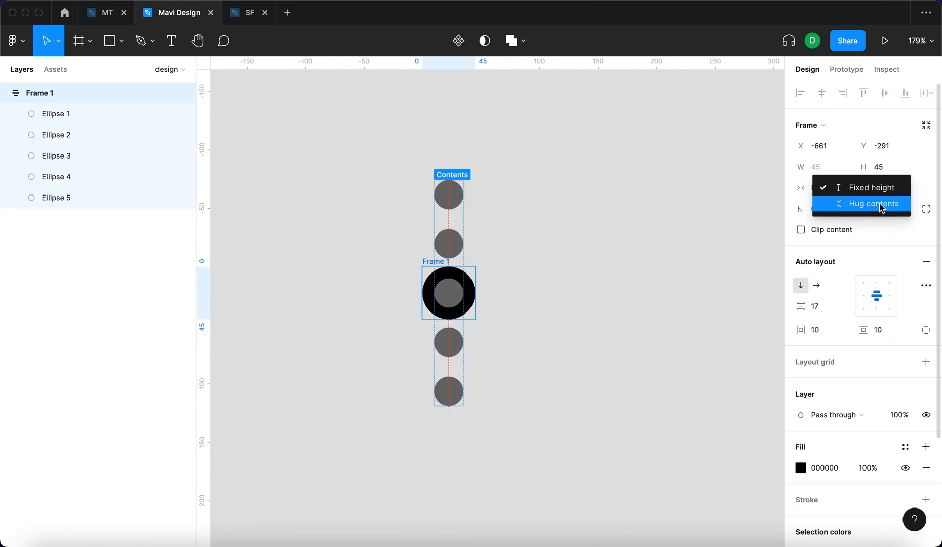
left_click(880, 204)
left_click(547, 273)
left_click_drag(447, 263, 448, 172)
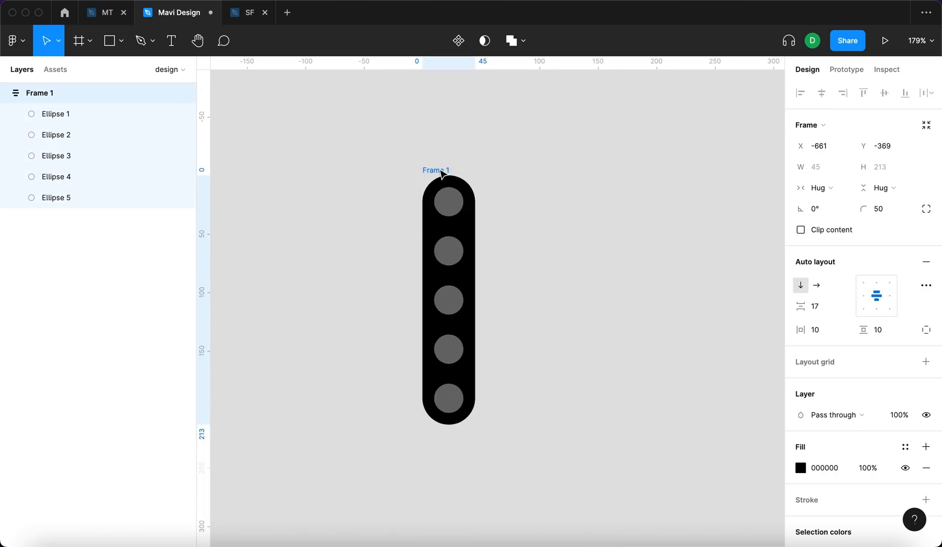
Switch the frame's auto layout direction back to horizontal and try widening the frame to about 257.
left_click(816, 285)
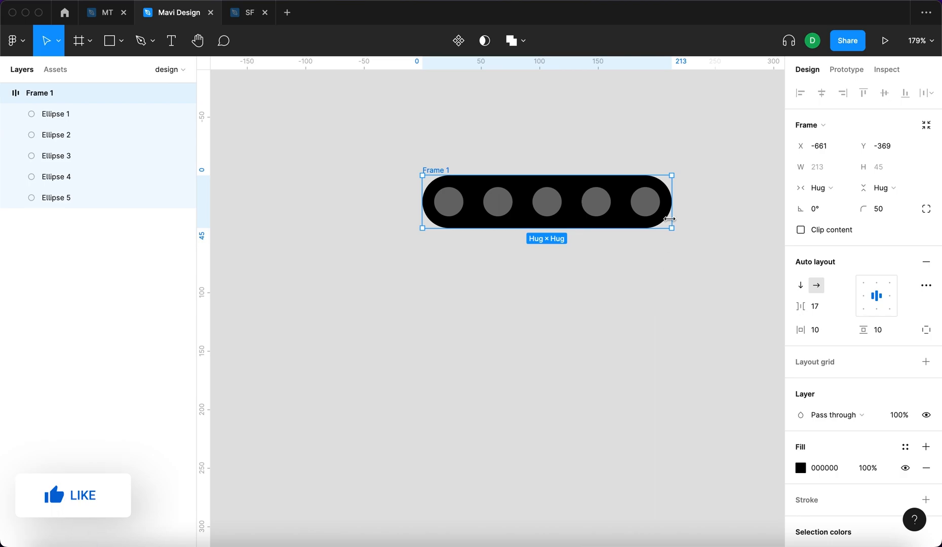
left_click_drag(674, 197, 723, 189)
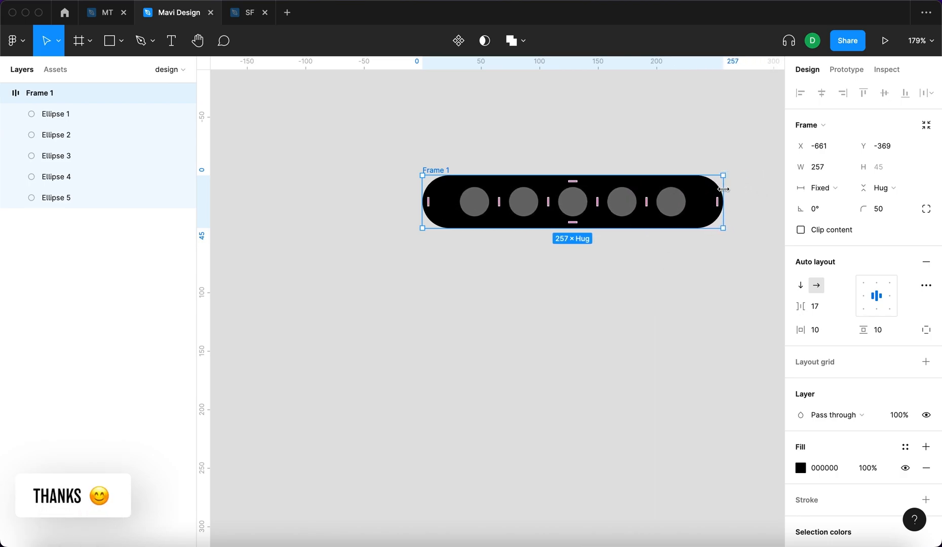
key("ctrl+z")
left_click(549, 202)
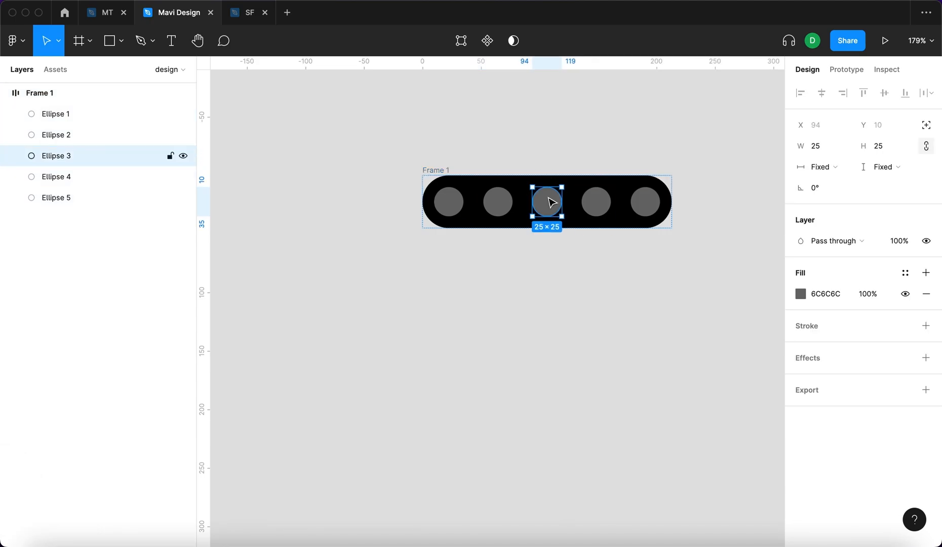
left_click(461, 176)
Set the auto layout spacing between the circles to 10.
left_click(438, 169)
left_click(826, 307)
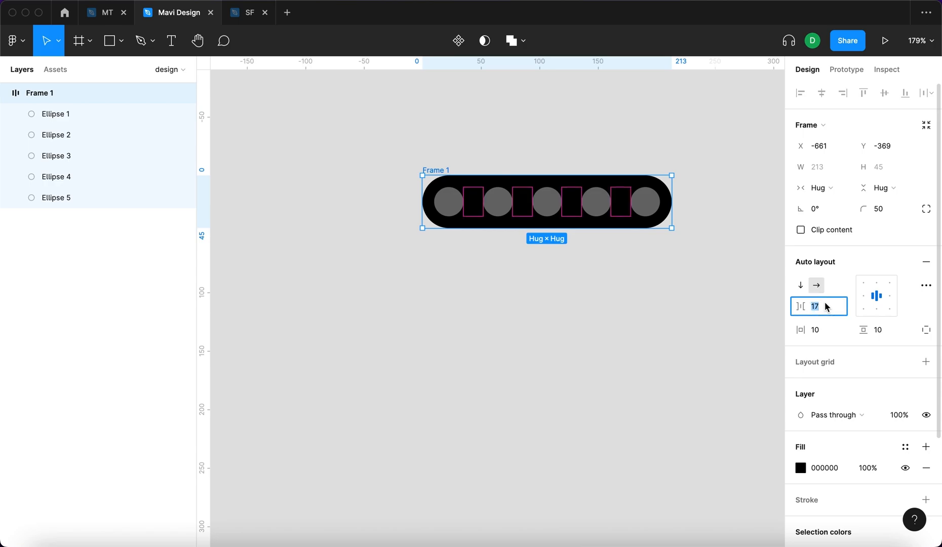
key("shift+Down")
key("Down")
key("Down")
key("Up")
key("Up")
key("Up")
key("Up")
key("Up")
key("Up")
key("Up")
key("Up")
key("Down")
key("Down")
key("Down")
key("Down")
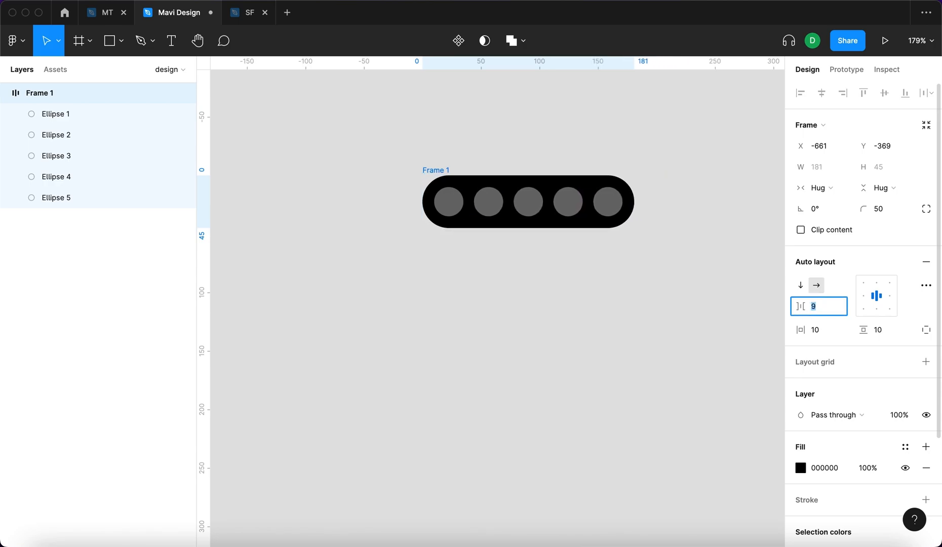
key("Down")
key("Down")
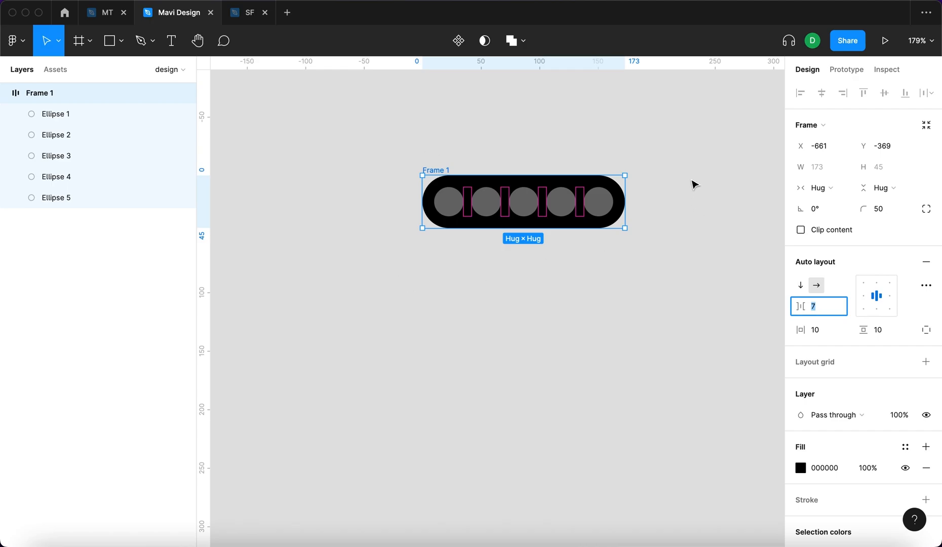
key("Up")
key("Up")
key("Up")
key("Up")
key("Down")
key("Down")
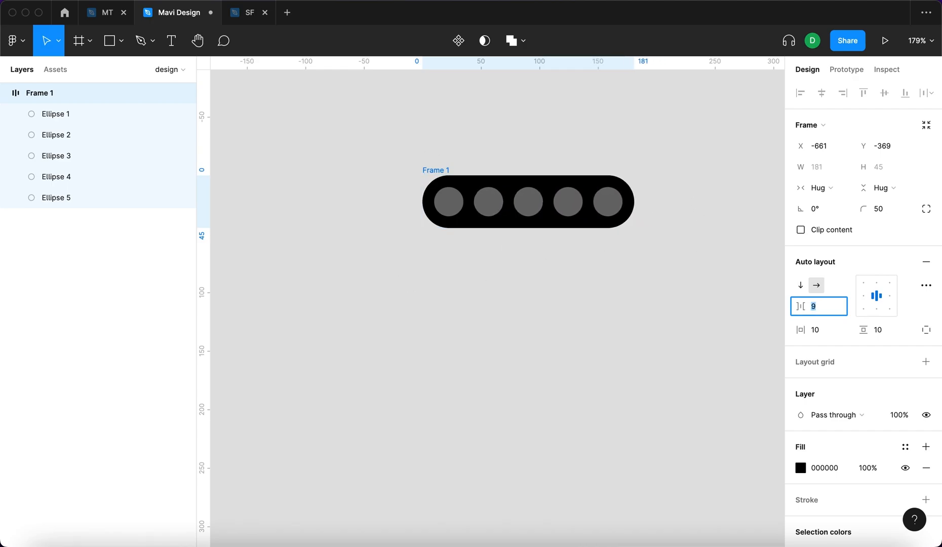
key("Up")
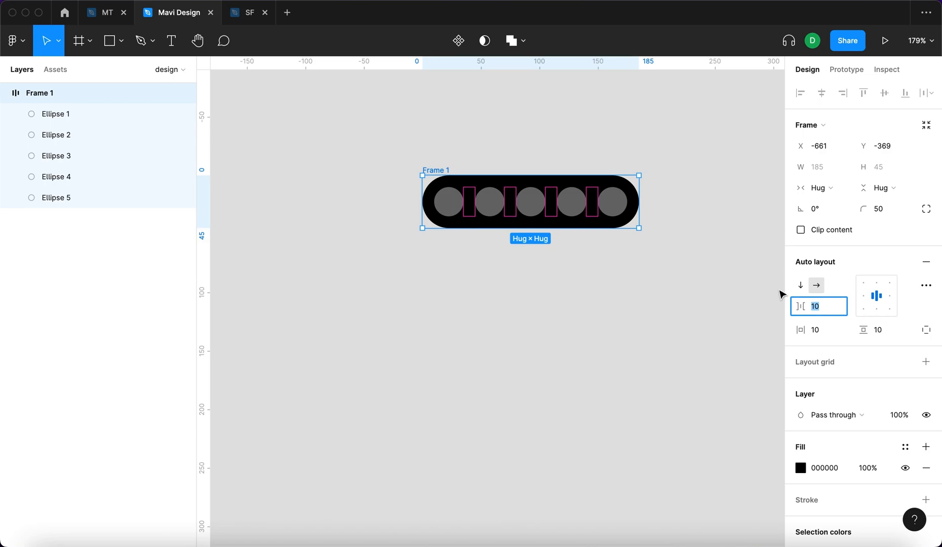
Check the frame's horizontal and vertical padding values.
left_click(815, 329)
left_click(878, 331)
left_click(607, 259)
Widen the auto layout frame to about 266.
left_click(441, 169)
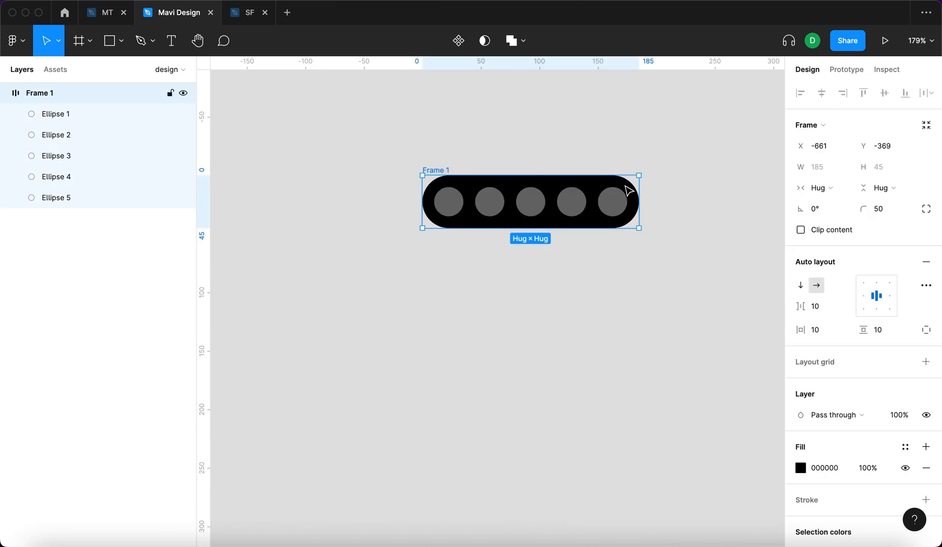
left_click_drag(636, 187, 733, 199)
Set Frame 1's auto layout spacing between the circles to 0.
left_click(832, 309)
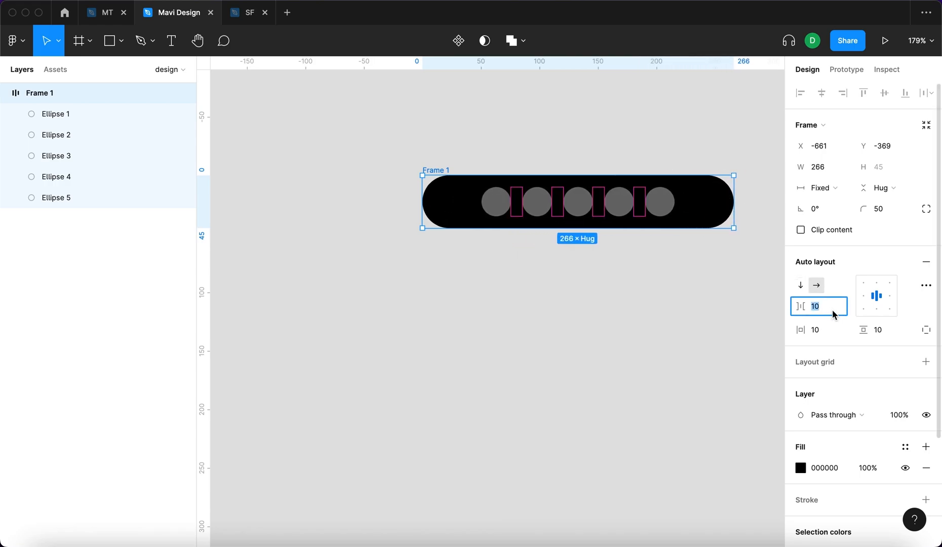
left_click(831, 193)
left_click(817, 191)
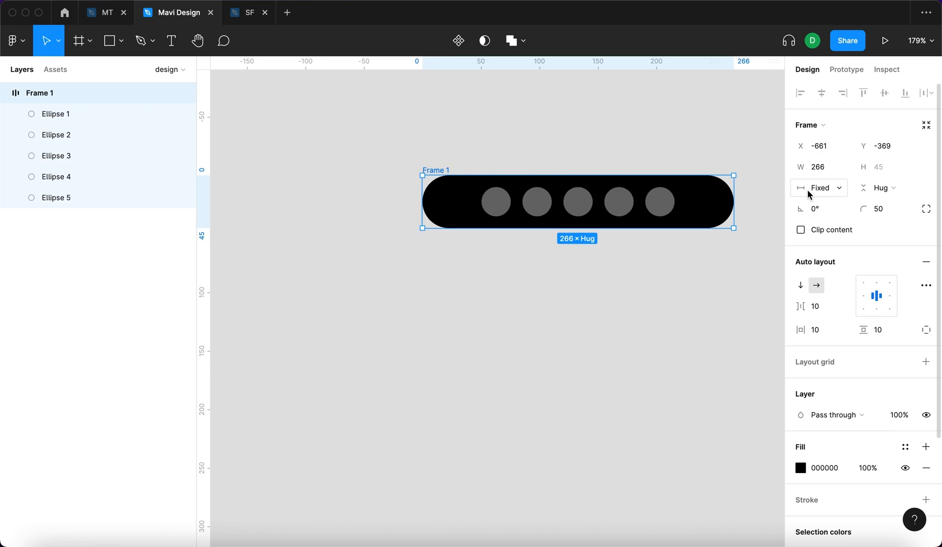
left_click(823, 309)
type("0")
key("Return")
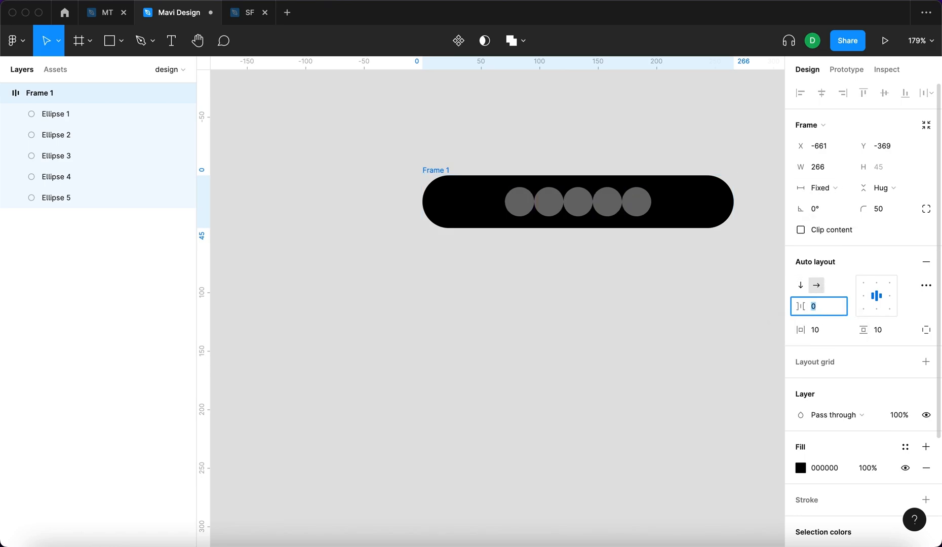
Raise and lower the spacing between Frame 1's circles in steps of 10, ending at 20.
key("shift+Up")
key("shift+Up")
key("shift+Up")
key("shift+Up")
key("shift+Up")
key("shift+Up")
key("shift+Down")
key("shift+Down")
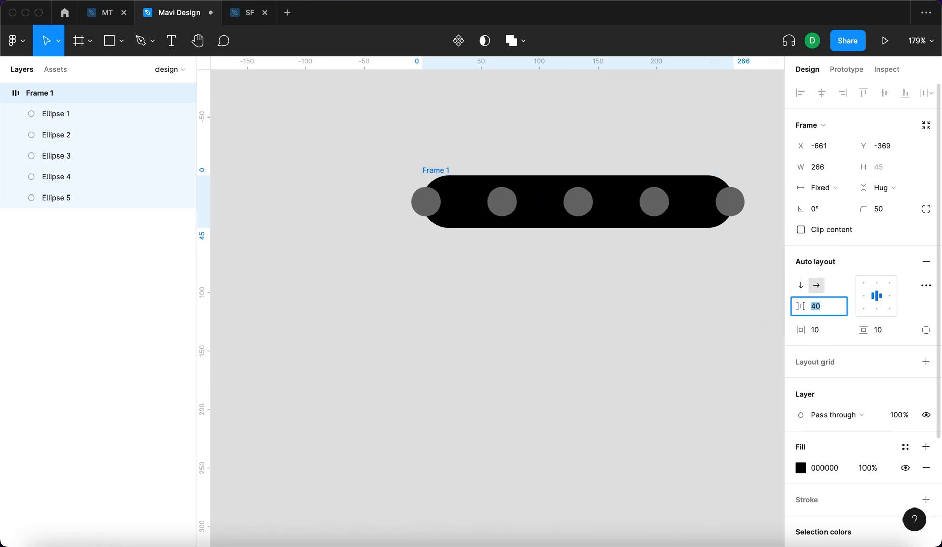
key("shift+Down")
key("shift+Down")
left_click(689, 302)
left_click(437, 170)
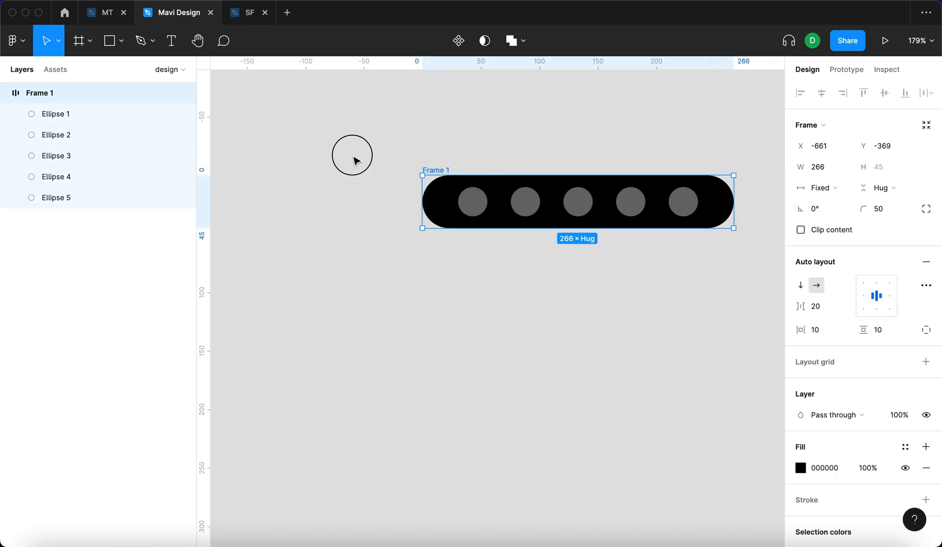
Move Frame 1 up and to the left on the canvas and widen it to about 285.
left_click_drag(354, 160, 299, 138)
left_click(300, 141)
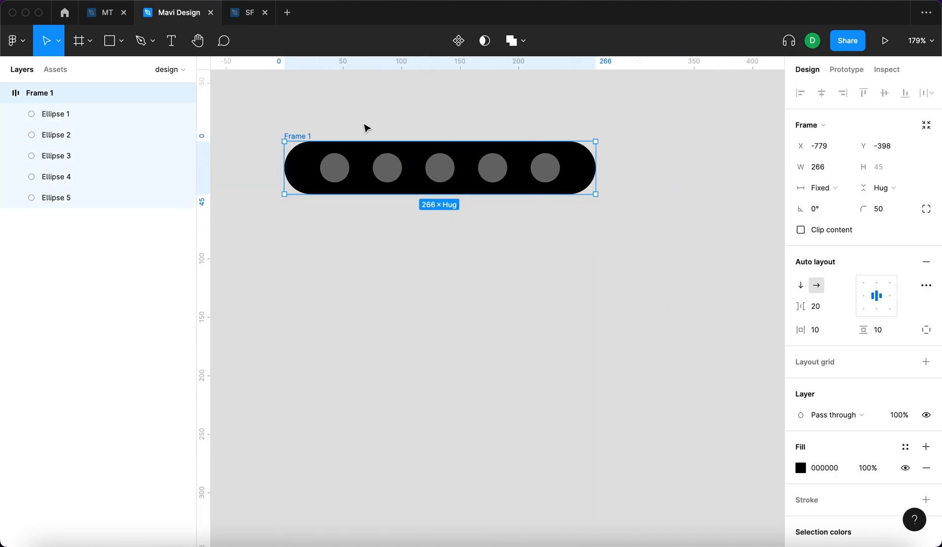
left_click(832, 172)
left_click_drag(596, 154, 618, 159)
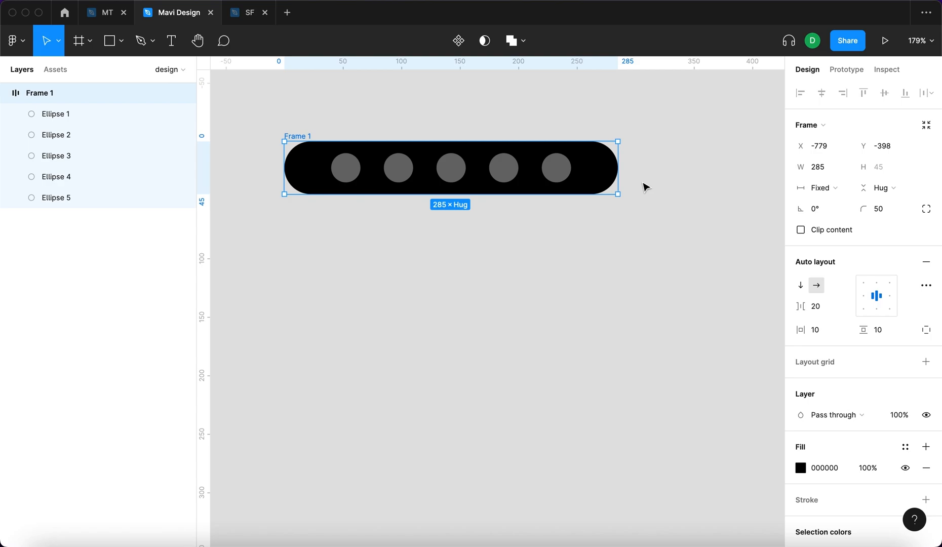
Resize Frame 1 to about 282 wide, then set its horizontal resizing to Hug contents.
left_click(256, 135)
left_click_drag(294, 134, 326, 133)
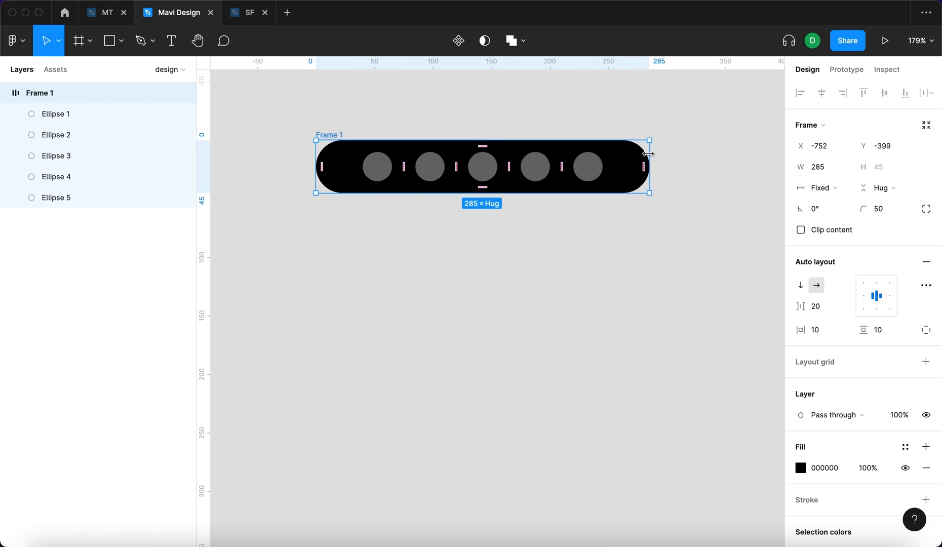
left_click_drag(648, 153, 642, 169)
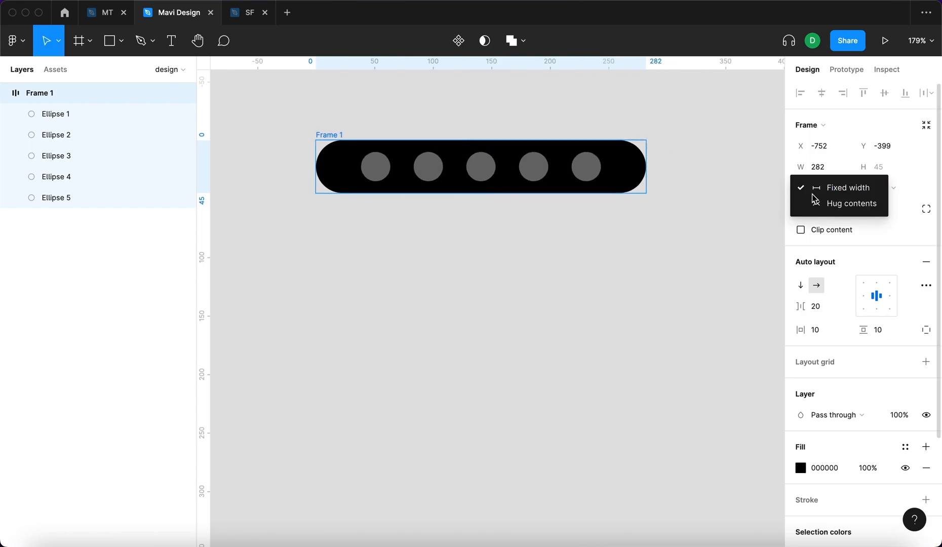
left_click(628, 269)
left_click(836, 187)
left_click(841, 204)
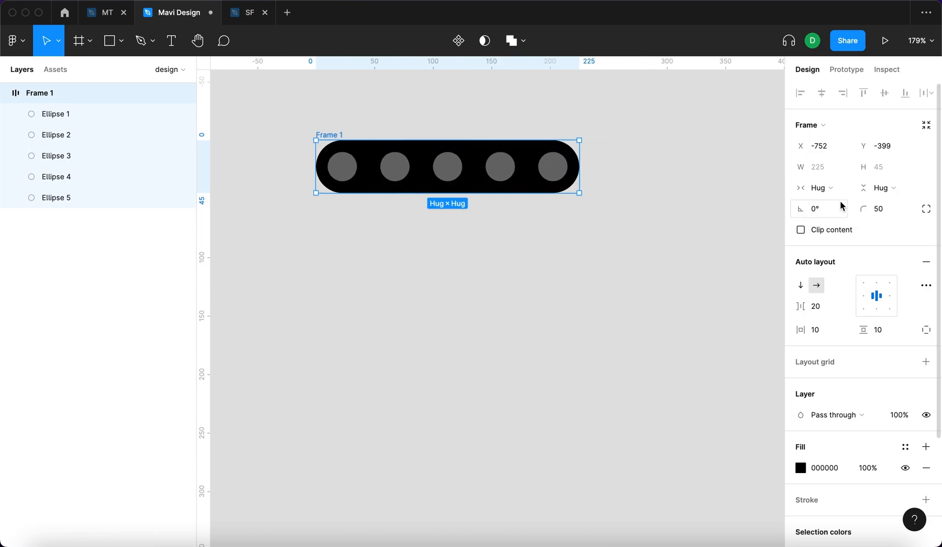
Reposition Frame 1 on the canvas to about X -727, Y -416.
left_click(562, 272)
left_click(327, 134)
left_click_drag(327, 134, 332, 139)
left_click(386, 288)
left_click(344, 136)
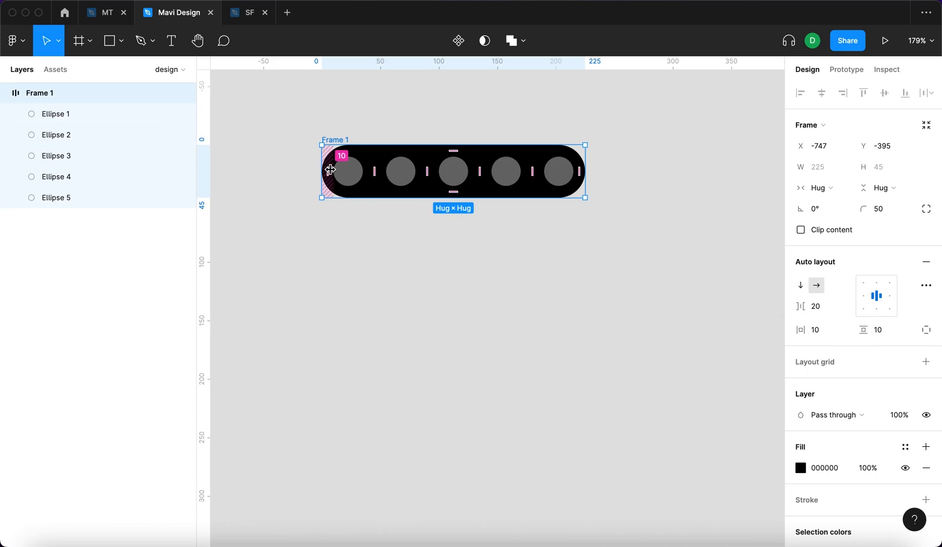
left_click(353, 178)
key("Tab")
left_click(279, 116)
left_click_drag(325, 135, 357, 117)
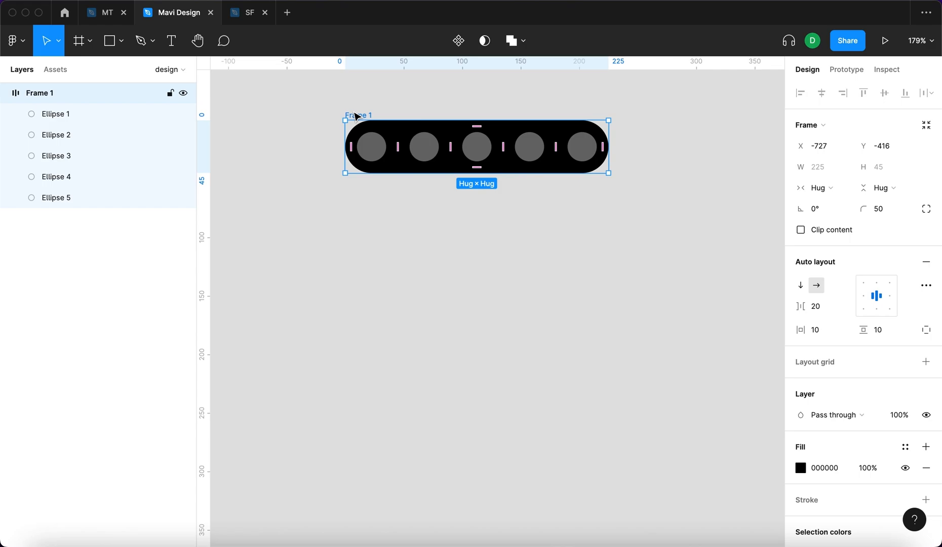
left_click(368, 144)
key("Escape")
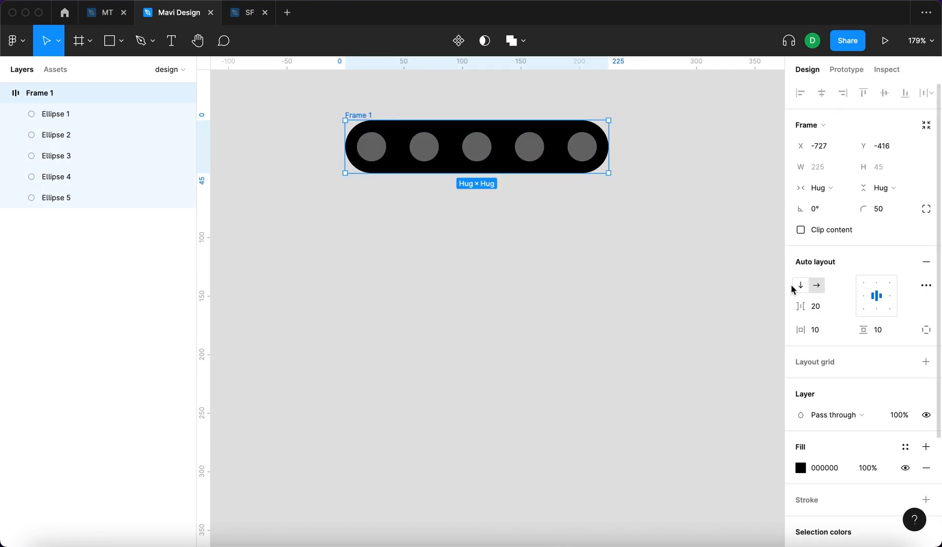
Adjust Frame 1's spacing to 22, its horizontal padding to 29 and its vertical padding to 13.
left_click_drag(800, 303, 860, 329)
mouse_move(800, 329)
left_mouse_down()
mouse_move(757, 332)
mouse_move(802, 329)
left_mouse_up()
Widen Frame 1 to about 364 and center its circles horizontally within it.
left_click_drag(626, 136, 735, 136)
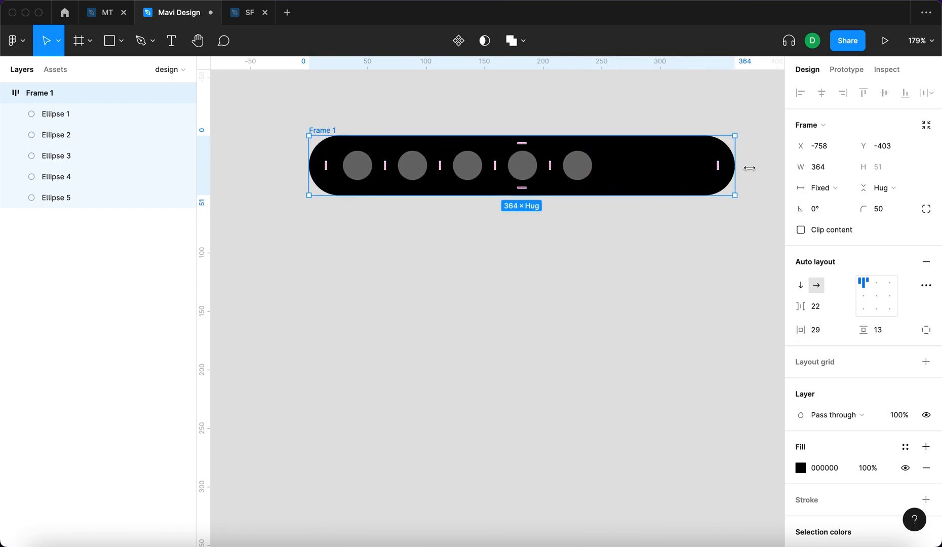
left_click(892, 284)
key("alt+h")
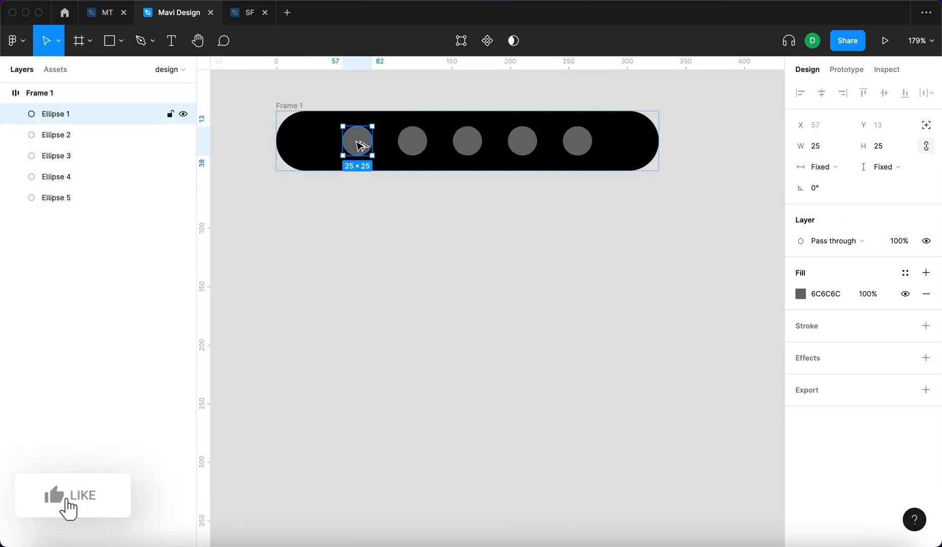
Duplicate the first circle below Frame 1 and wrap the copy in an auto layout frame with a black 000000 fill.
left_click_drag(363, 142, 494, 321)
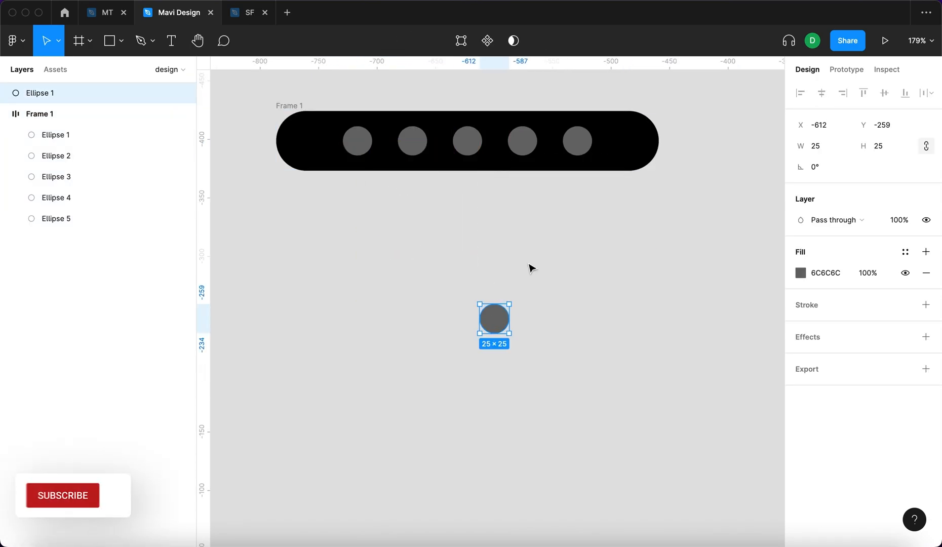
key("shift+a")
left_click(925, 447)
left_click(800, 467)
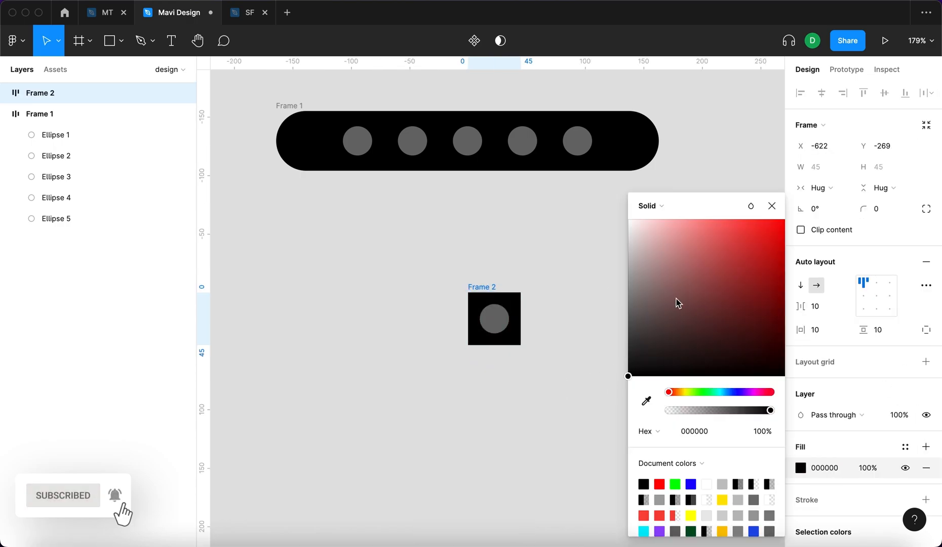
left_click(771, 205)
Check the width and height of the circle inside Frame 2.
double_click(475, 292)
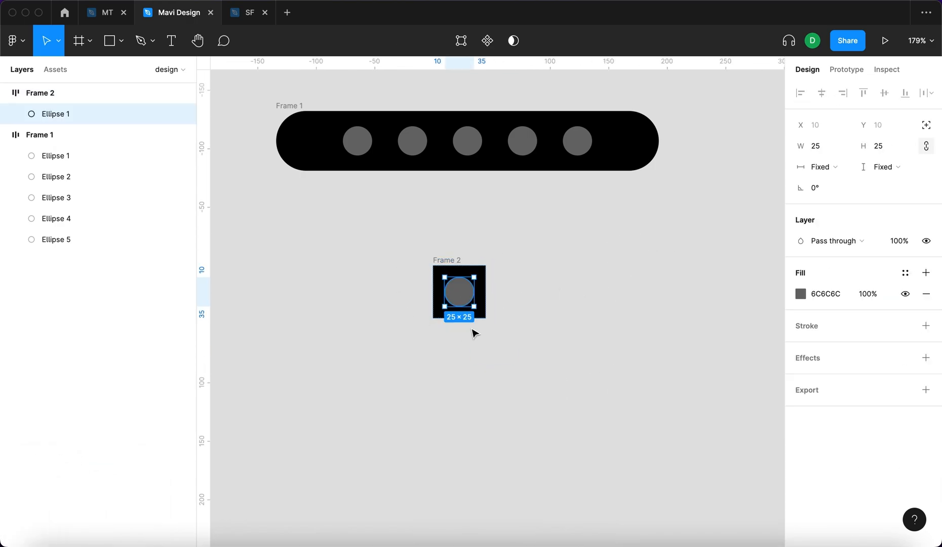
left_click(816, 146)
left_click(864, 146)
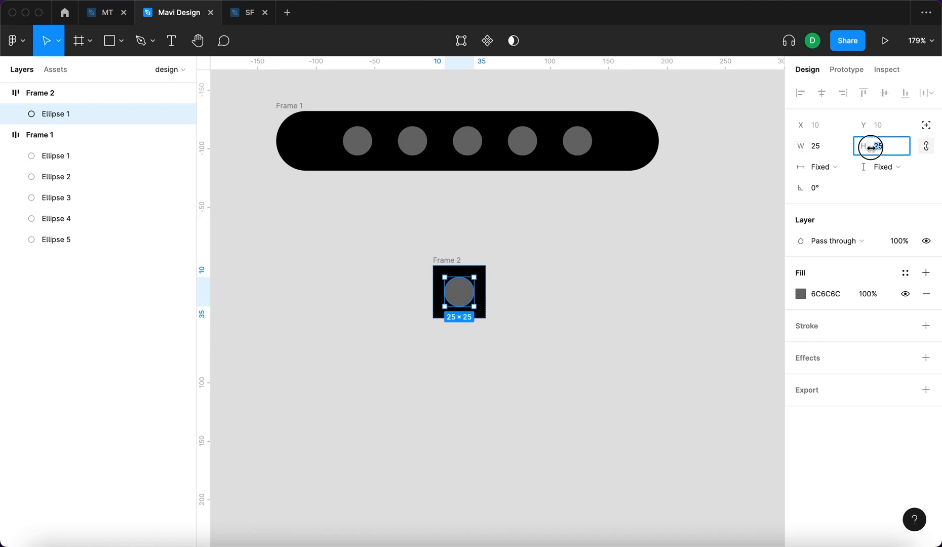
left_click(607, 333)
Reposition Frame 2, then remove its auto layout and apply it again.
left_click_drag(465, 273, 524, 286)
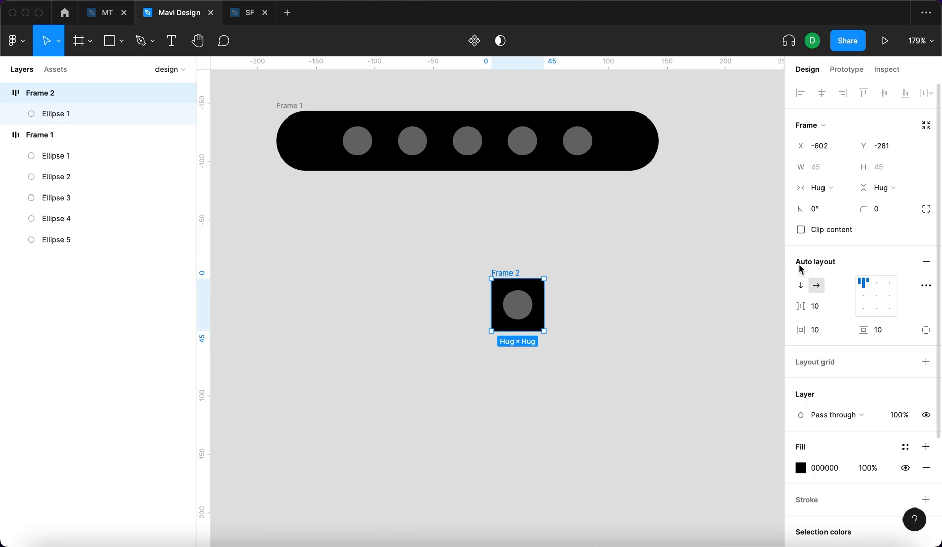
left_click(925, 262)
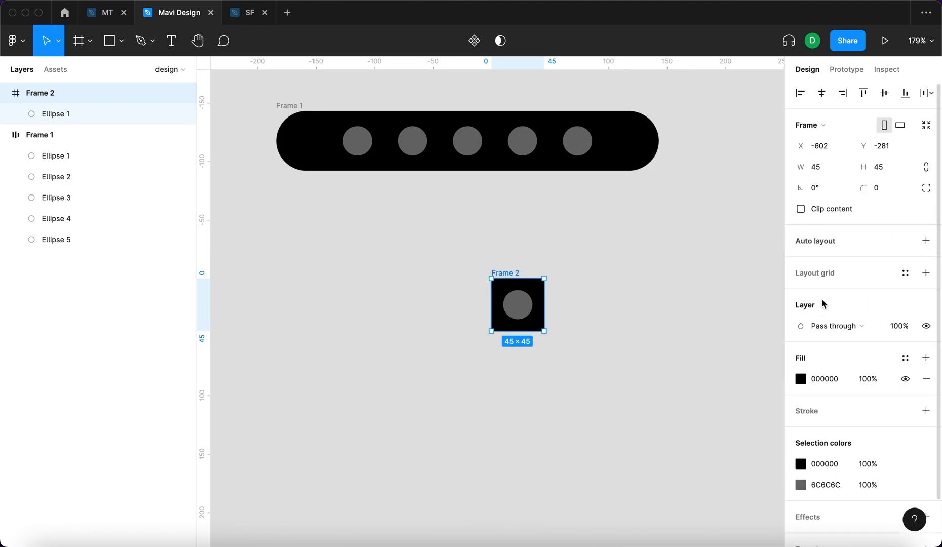
left_click(925, 241)
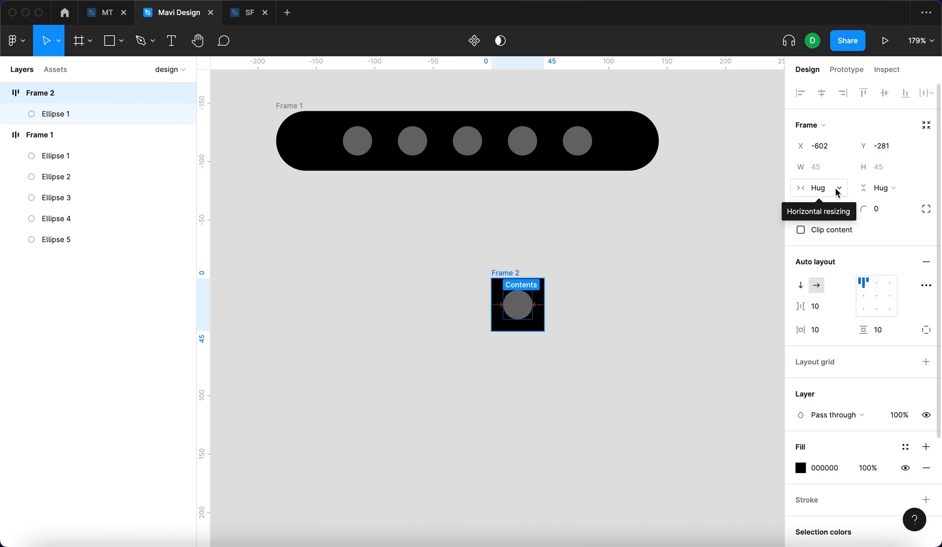
Compare the circle's size with Frame 2's horizontal and vertical padding and its hugged dimensions.
key("Return")
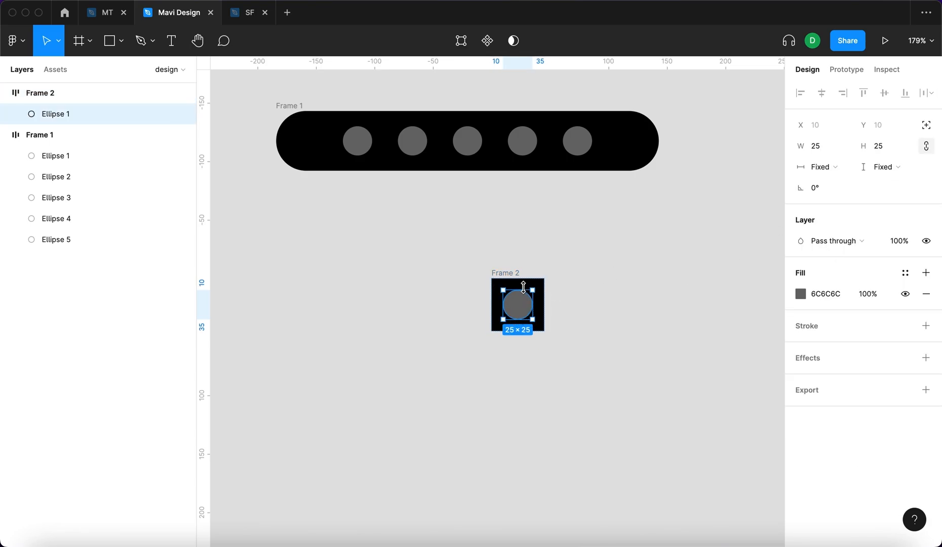
left_click(507, 270)
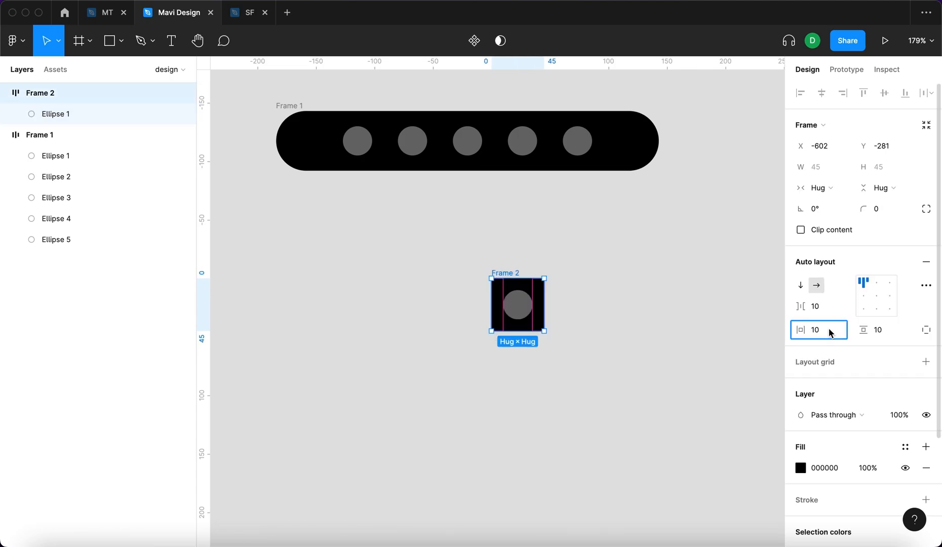
left_click(815, 329)
left_click(889, 329)
left_click(670, 330)
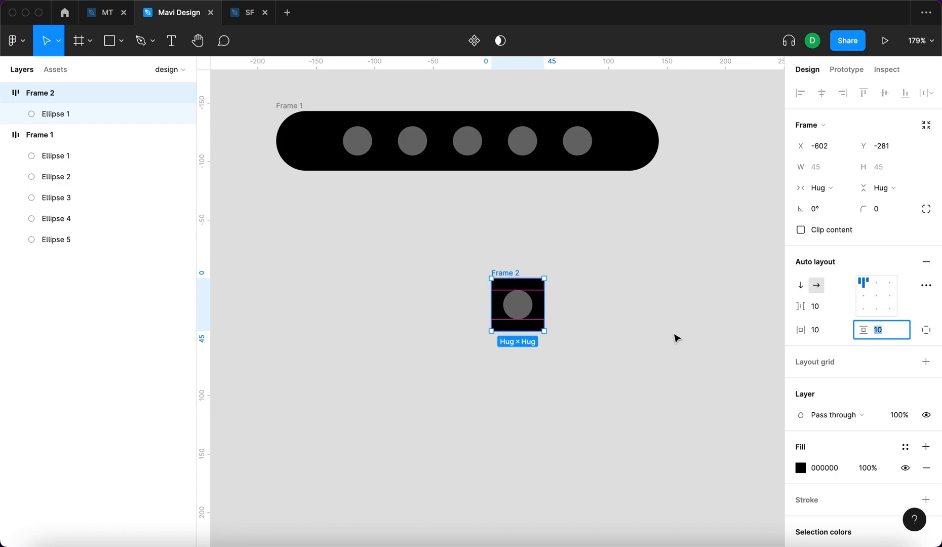
left_click_drag(511, 272, 481, 252)
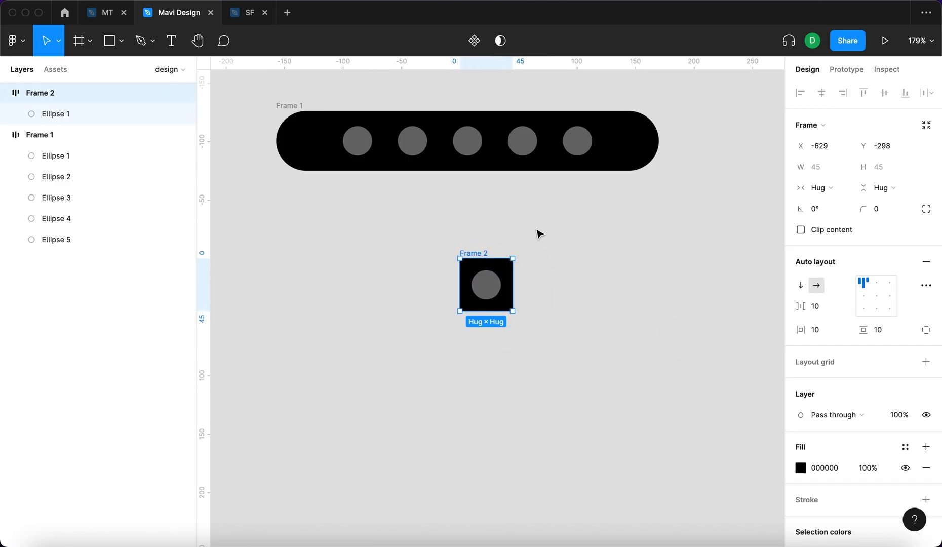
left_click(489, 284)
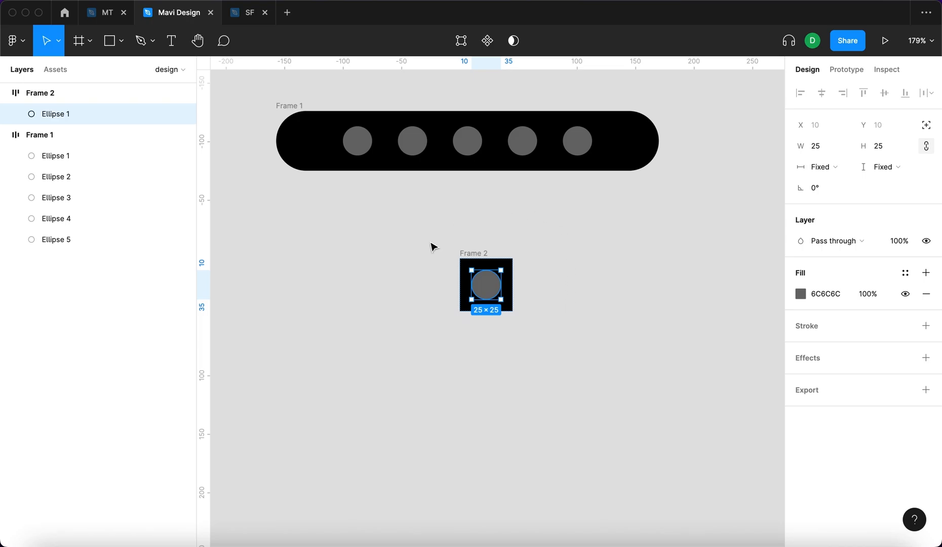
left_click(474, 253)
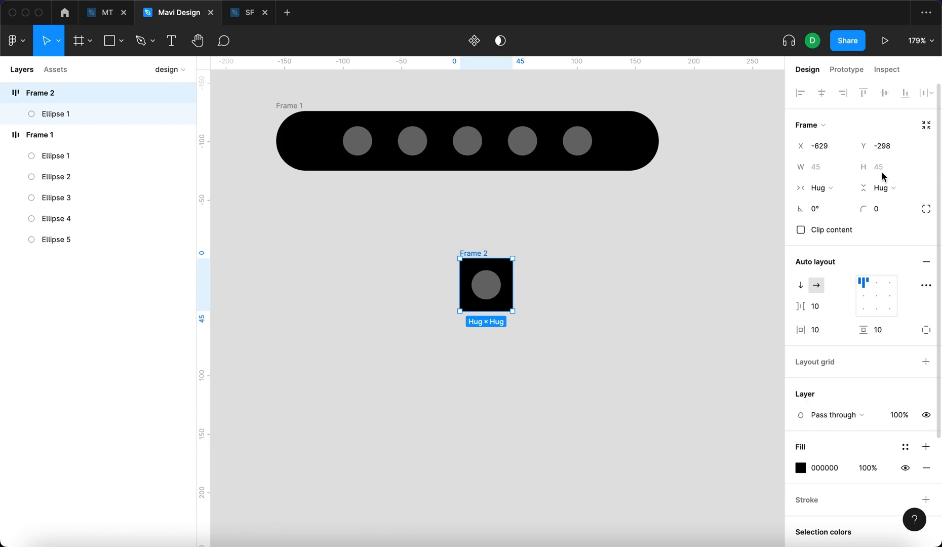
Enlarge the circle inside Frame 2 to about 46 × 46.
left_click(486, 285)
left_click_drag(501, 300, 526, 324)
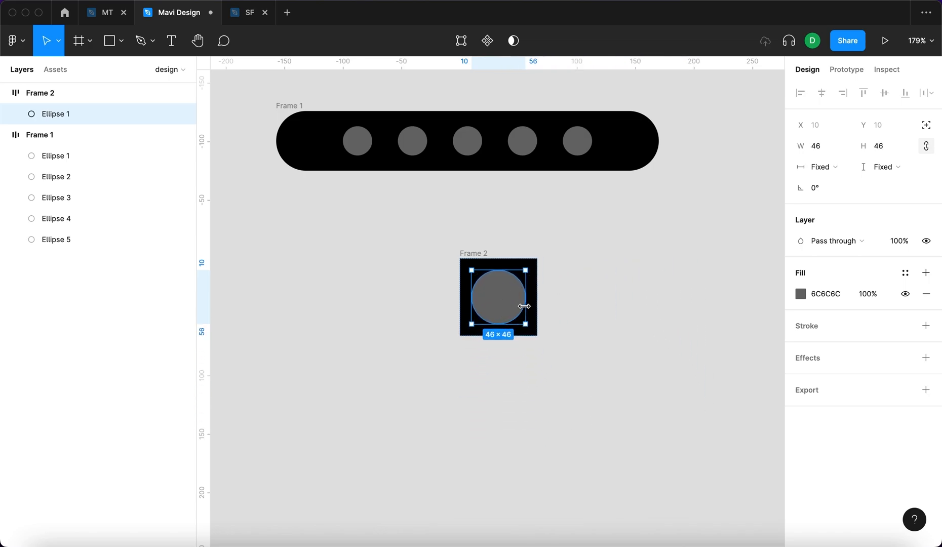
Switch Frame 2's horizontal and vertical resizing to Fixed and stretch the frame well beyond its circle.
left_click_drag(480, 256, 411, 291)
left_click(822, 188)
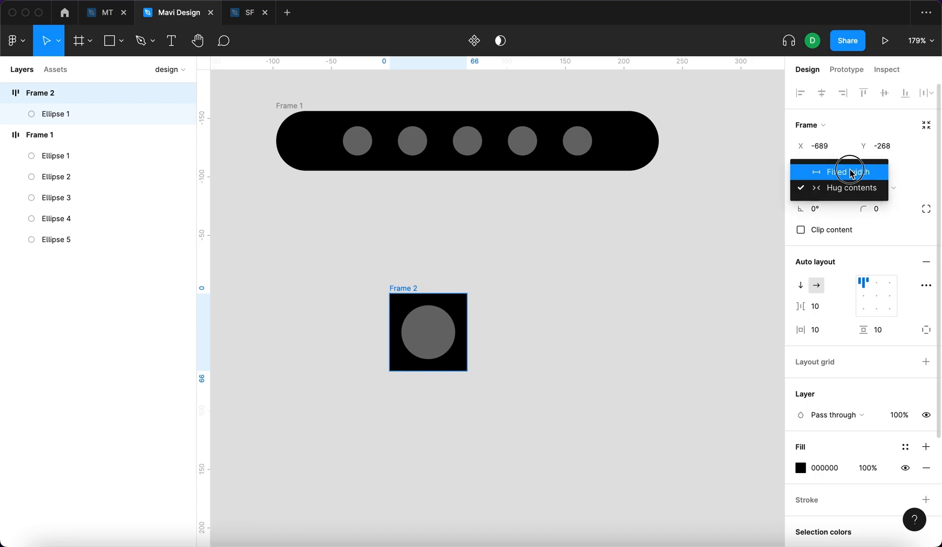
left_click(851, 173)
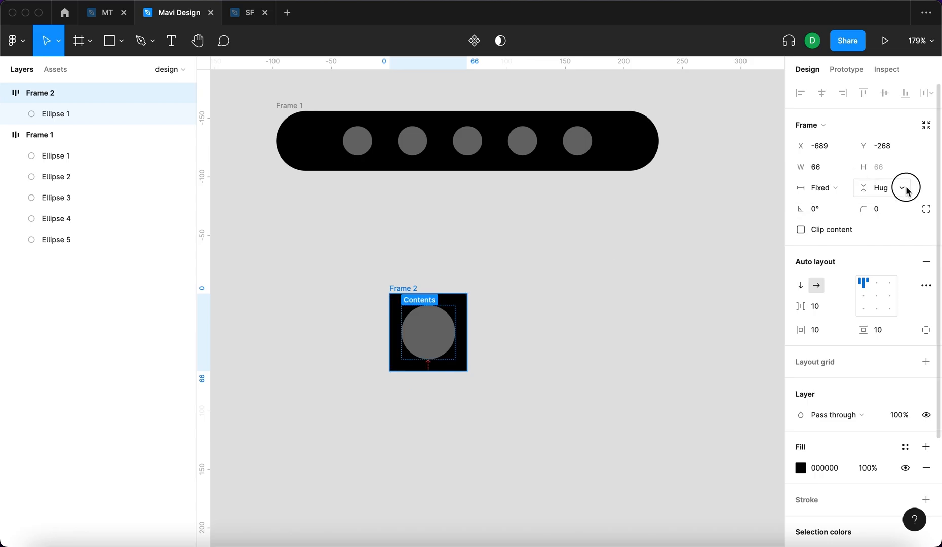
left_click(899, 186)
left_click(872, 172)
left_click_drag(466, 293, 541, 229)
Enlarge the circle inside Frame 2 and size the frame to about 150 × 138.
left_click(440, 279)
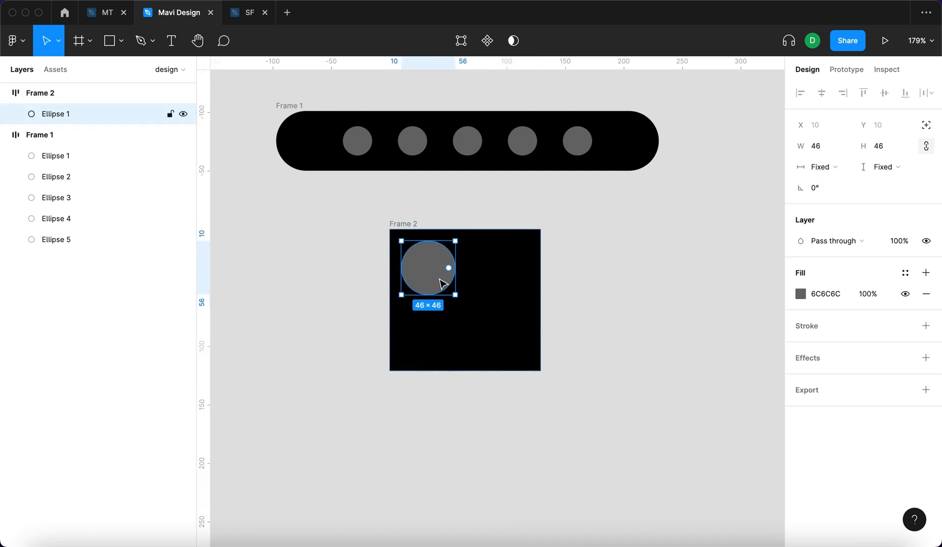
left_click_drag(453, 294, 533, 372)
left_click_drag(495, 329, 473, 313)
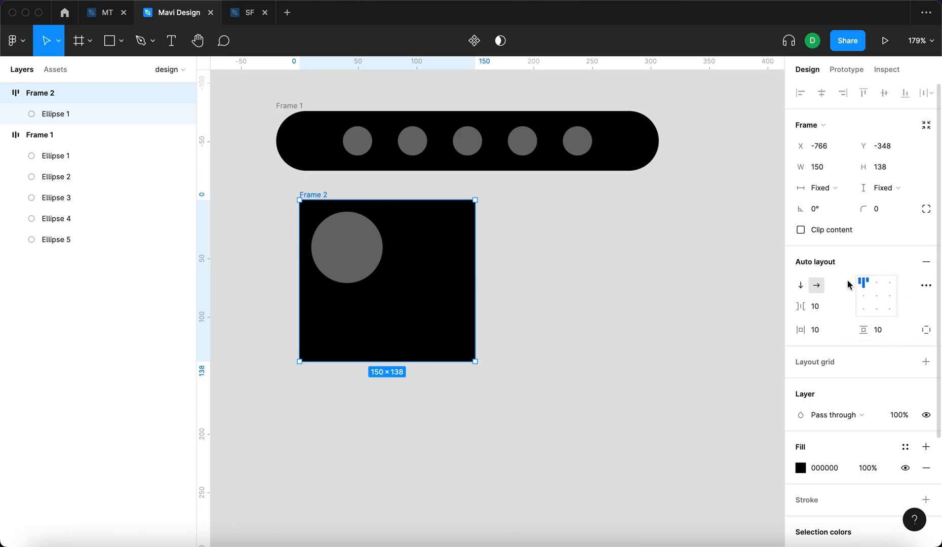
Try several auto layout alignments for the circle in Frame 2, including top center and center, ending at middle right.
left_click(876, 282)
mouse_move(891, 285)
left_mouse_down()
mouse_move(880, 311)
mouse_move(867, 308)
mouse_move(877, 296)
left_mouse_up()
left_click_drag(315, 227, 437, 243)
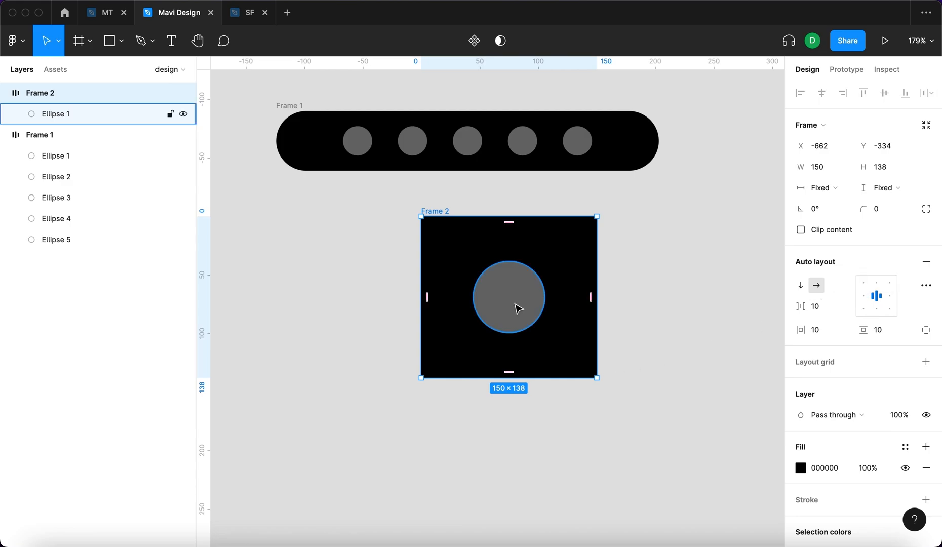
left_click(867, 298)
left_click(889, 296)
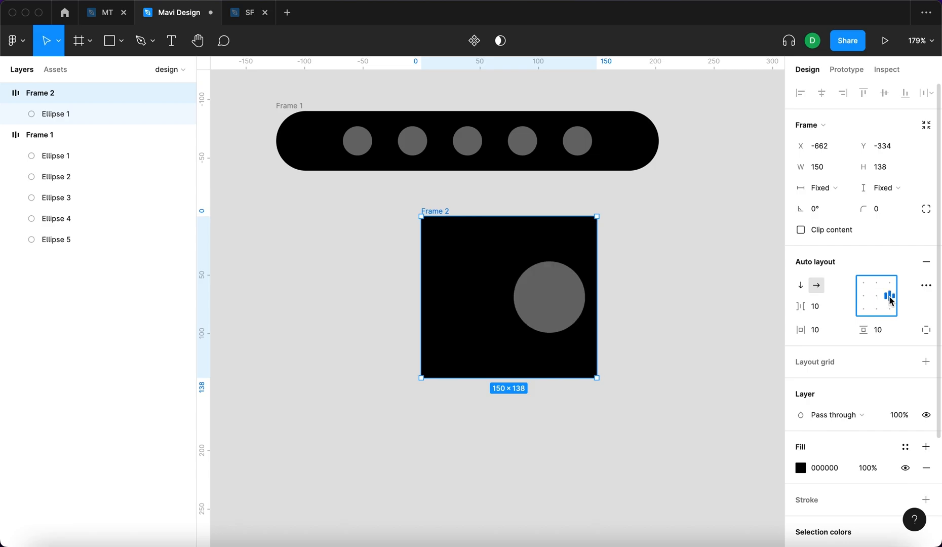
Try bottom, corner, side and top alignments for the circle in Frame 2, ending at center.
left_click(876, 284)
left_click(879, 314)
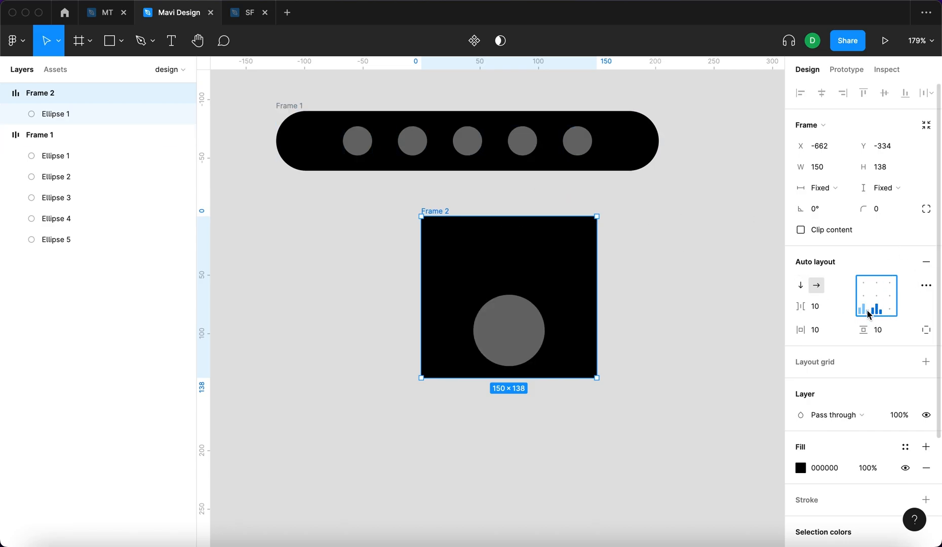
left_click(866, 311)
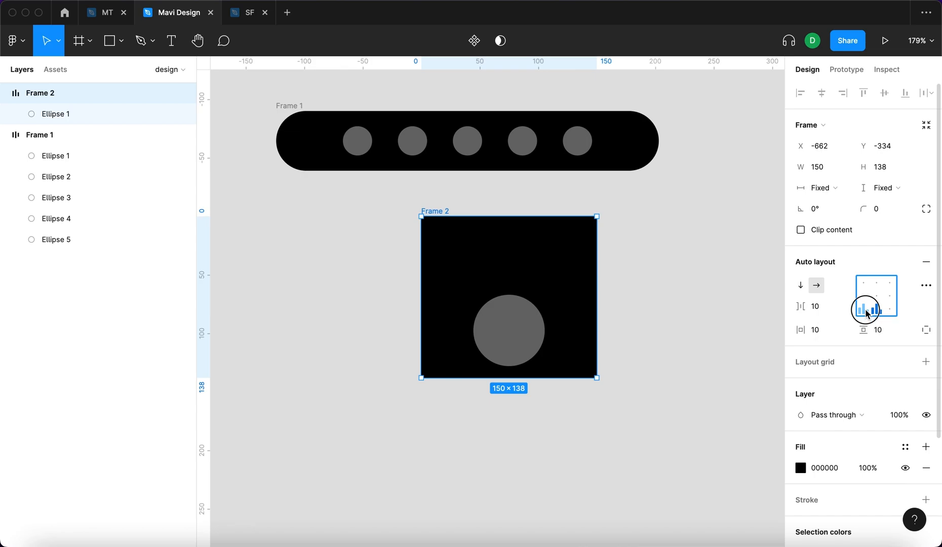
left_click(892, 312)
left_click(890, 283)
left_click(864, 282)
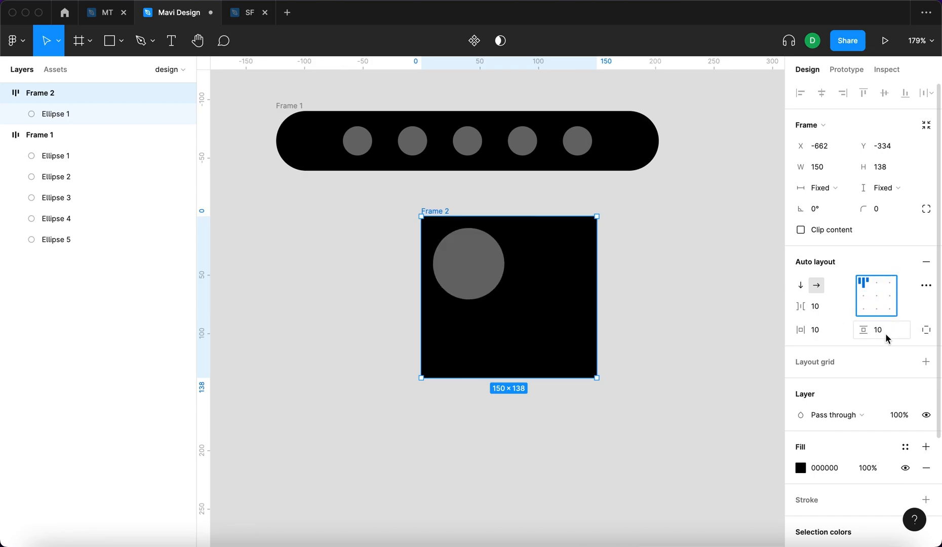
left_click(876, 295)
left_click(864, 295)
left_click(875, 282)
left_click(876, 295)
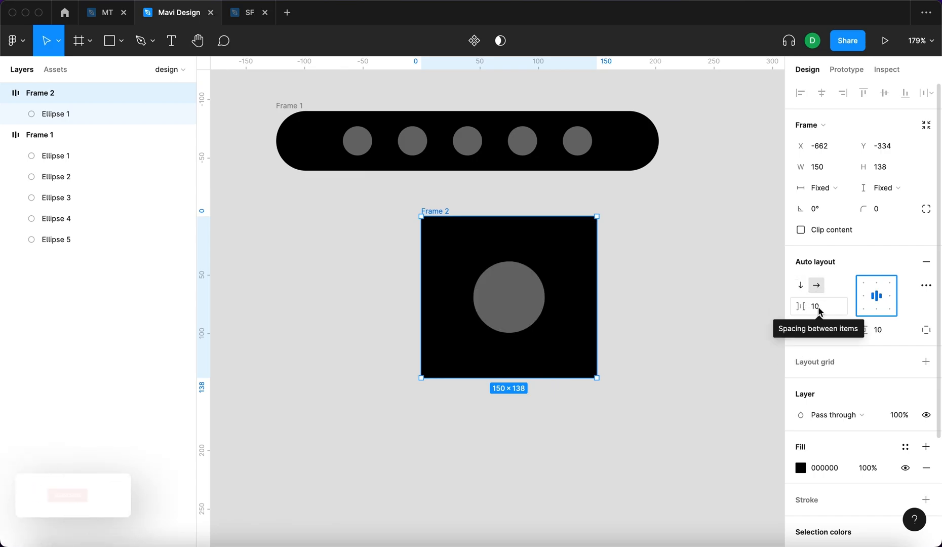
Move Frame 2 below Frame 1's left end and widen it to about 355 × 138.
key("Return")
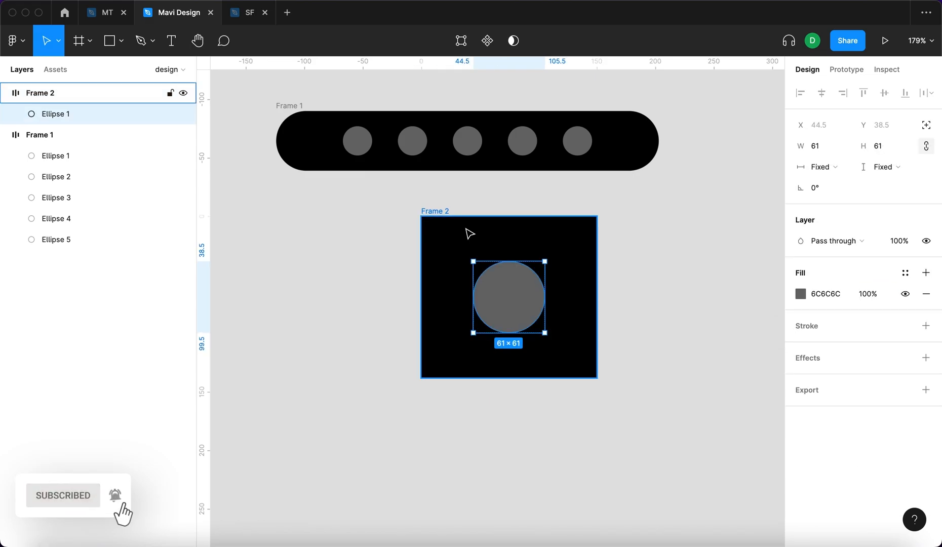
left_click_drag(448, 216, 402, 216)
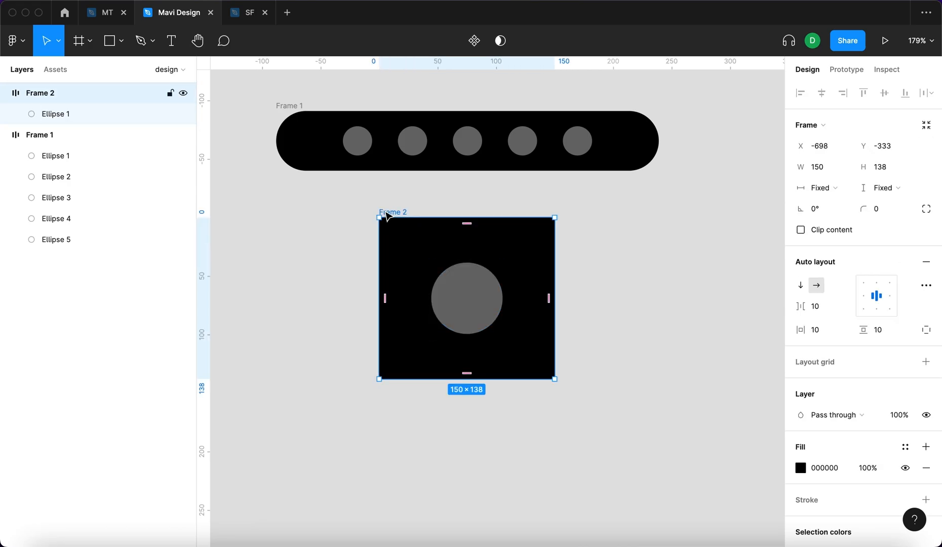
left_click_drag(387, 216, 280, 205)
left_click_drag(448, 233, 687, 246)
Duplicate the circle inside Frame 2 twice to make a row of three.
left_click(505, 279)
key("super+d")
key("super+d")
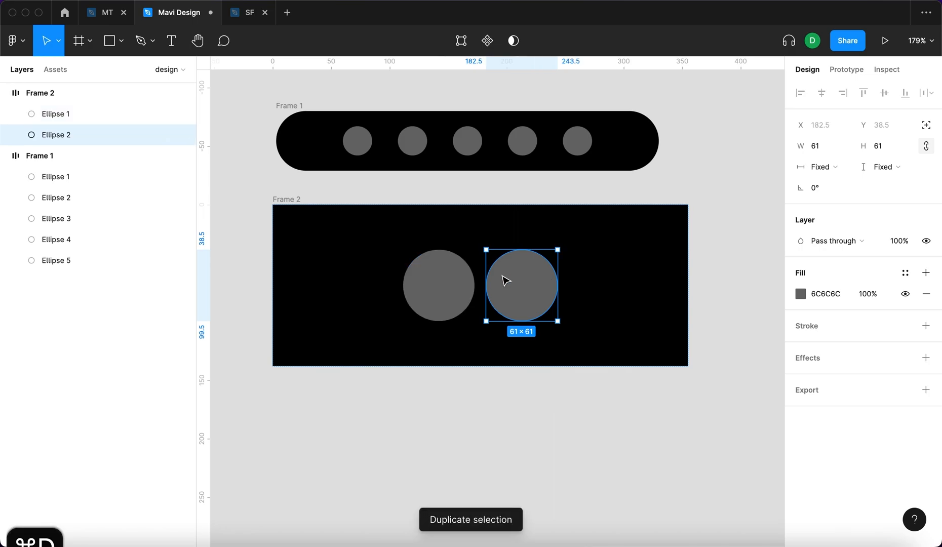
Fill all three circles with white and line Frame 2 up with Frame 1's left edge.
left_click(380, 290, "shift")
left_click(479, 286, "shift")
left_click(800, 294)
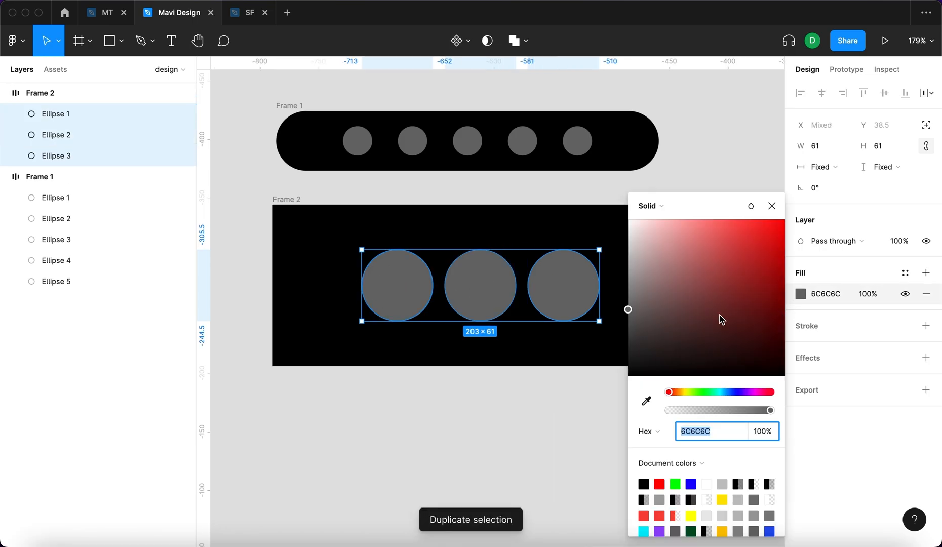
left_click_drag(627, 309, 588, 195)
left_click_drag(294, 212, 298, 220)
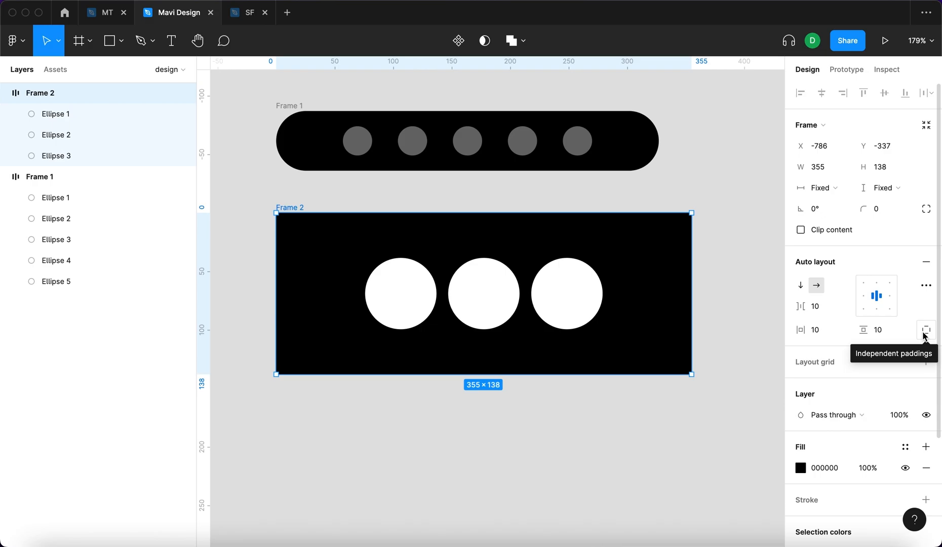
Examine the horizontal, vertical and independent padding settings of Frame 2.
left_click(825, 334)
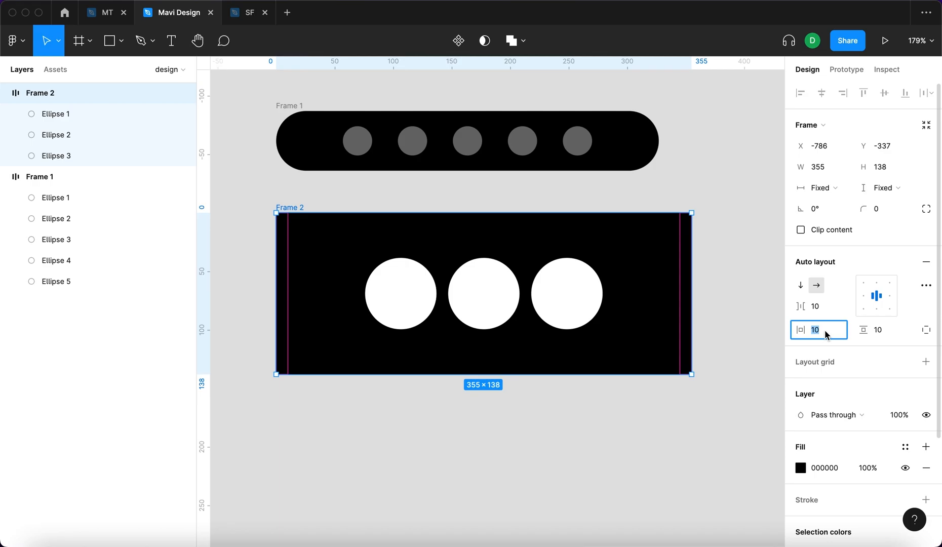
left_click(879, 330)
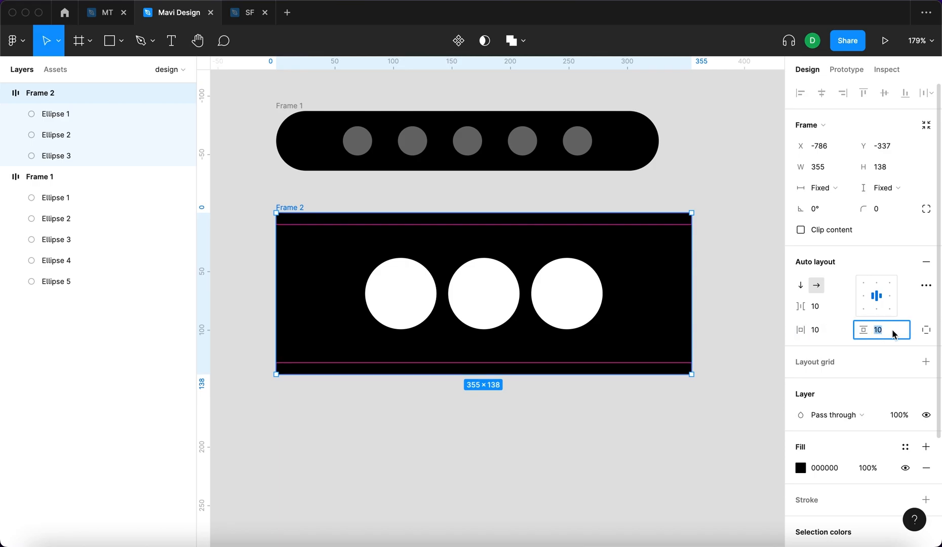
left_click(925, 330)
left_click(818, 330)
left_click(826, 351)
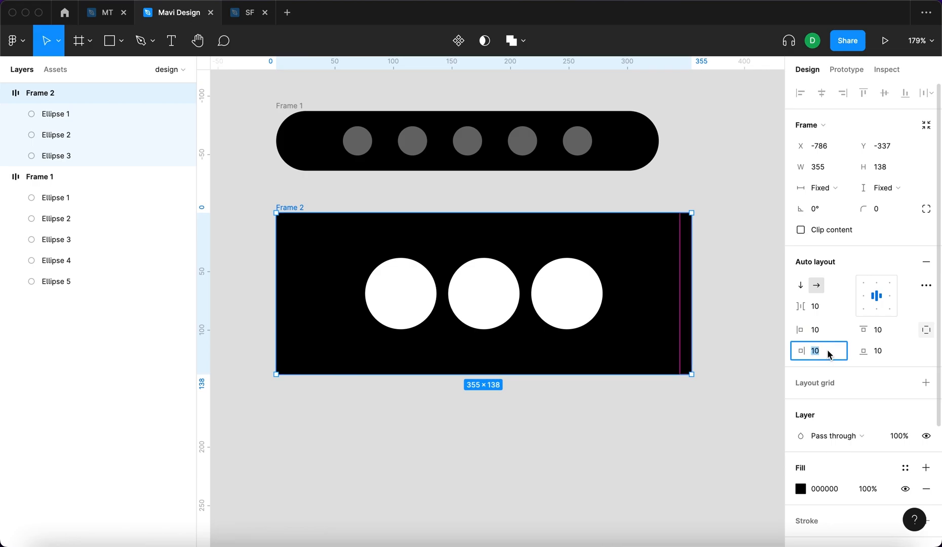
left_click(823, 326)
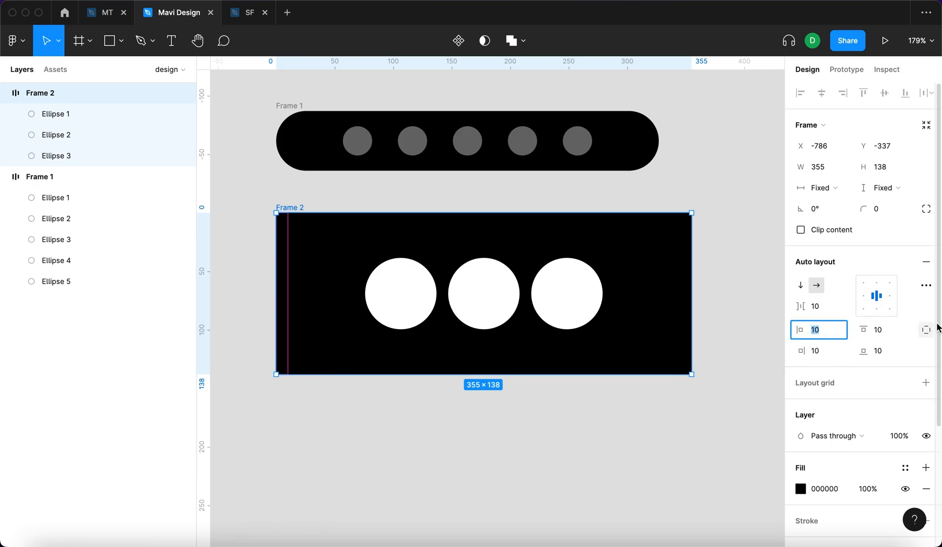
left_click(926, 329)
Set both the horizontal and vertical padding of Frame 2 to 0.
left_click(822, 332)
type(")")
key("BackSpace")
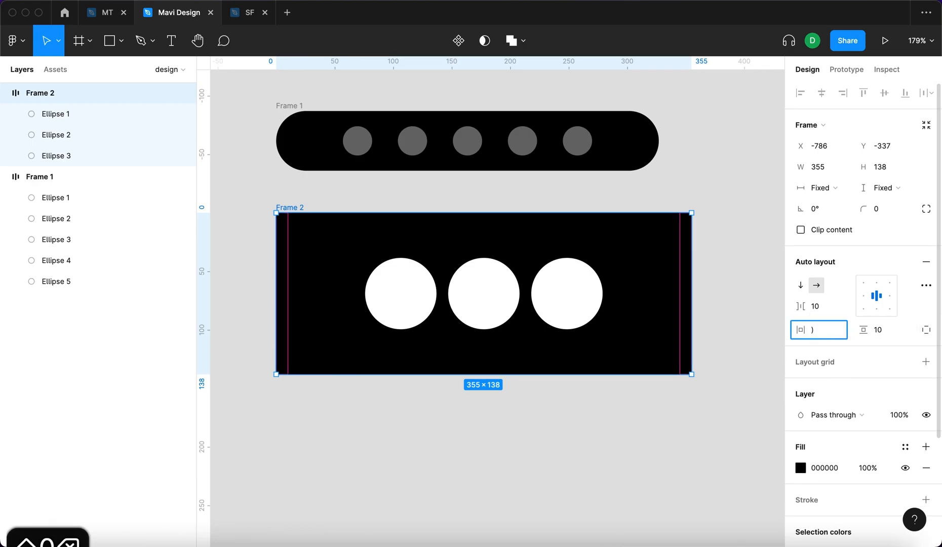
type("0")
key("Tab")
type("0")
key("Return")
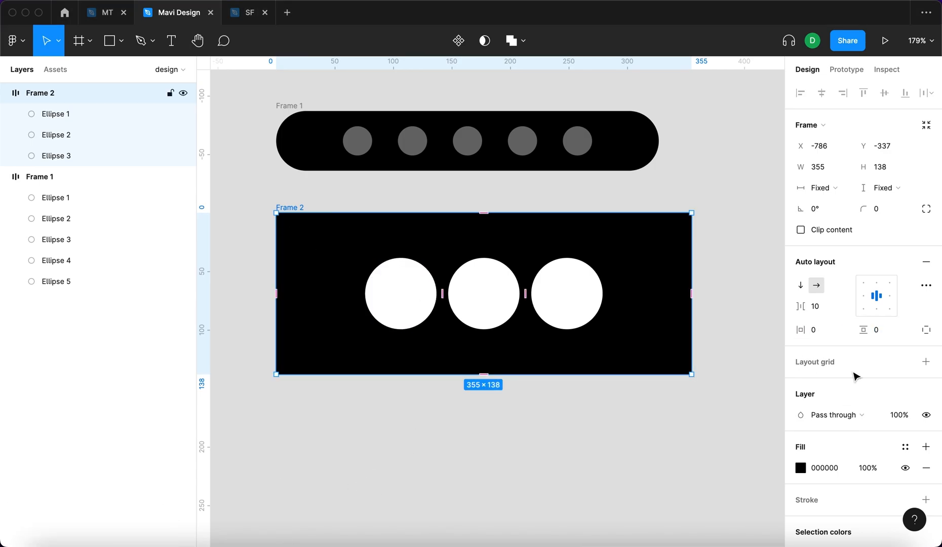
Enable independent paddings for Frame 2 and set its top padding to 30.
left_click(927, 330)
left_click(877, 330)
key("shift+Up")
key("shift+Up")
key("shift+Up")
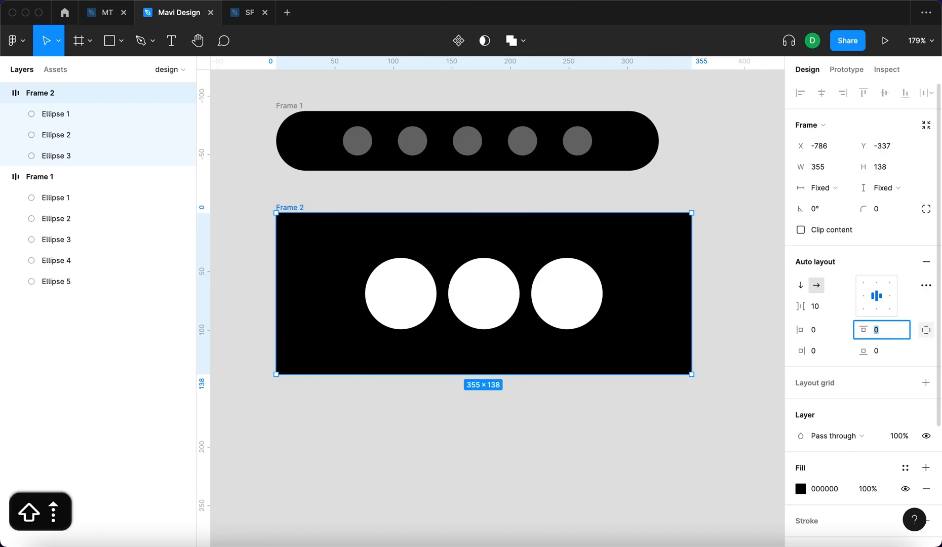
key("Escape")
Try bottom left, bottom center and bottom right alignment for Frame 2's circles, ending at top right.
left_click(286, 212)
left_click(859, 310)
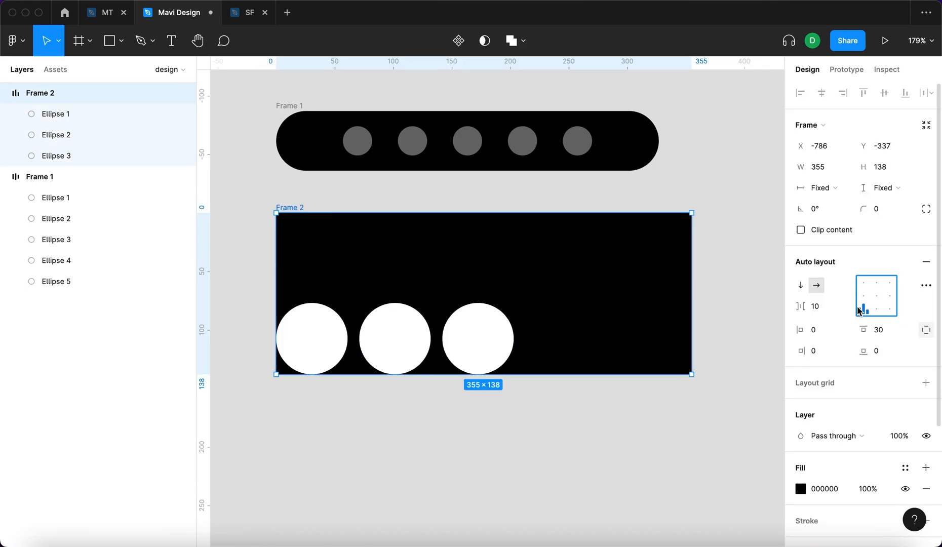
left_click(878, 308)
left_click(890, 313)
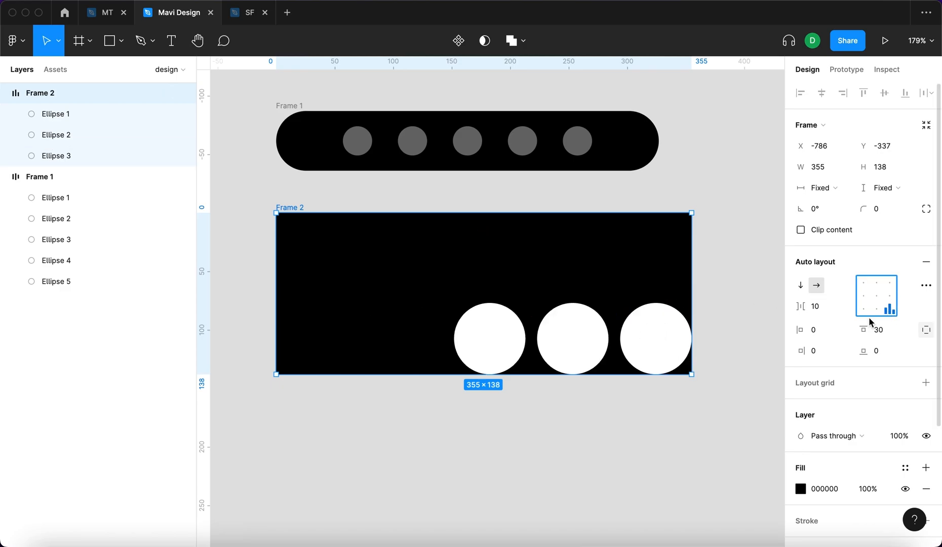
left_click(889, 281)
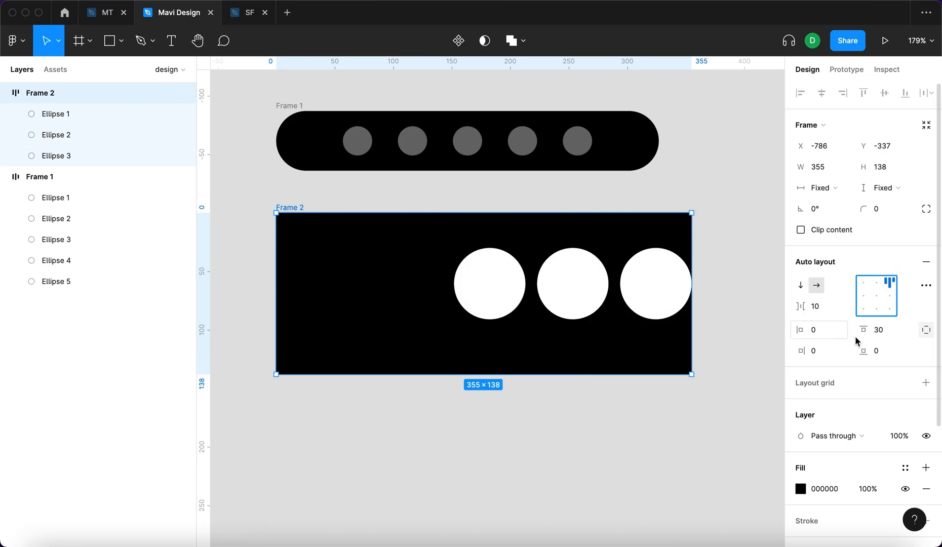
Set all four paddings of Frame 2 to 10 and align its circles to the bottom right.
left_click(891, 336)
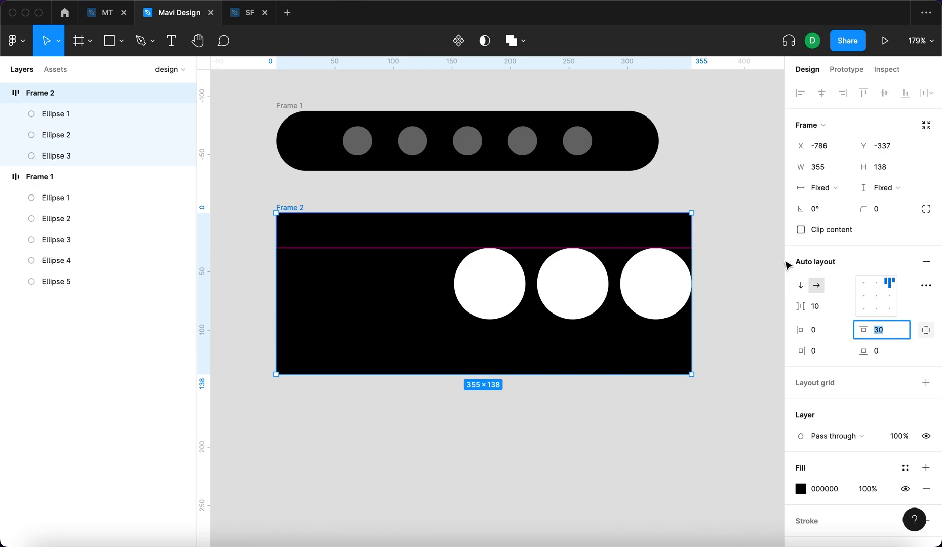
left_click(880, 352)
key("shift+Up")
left_click(826, 351)
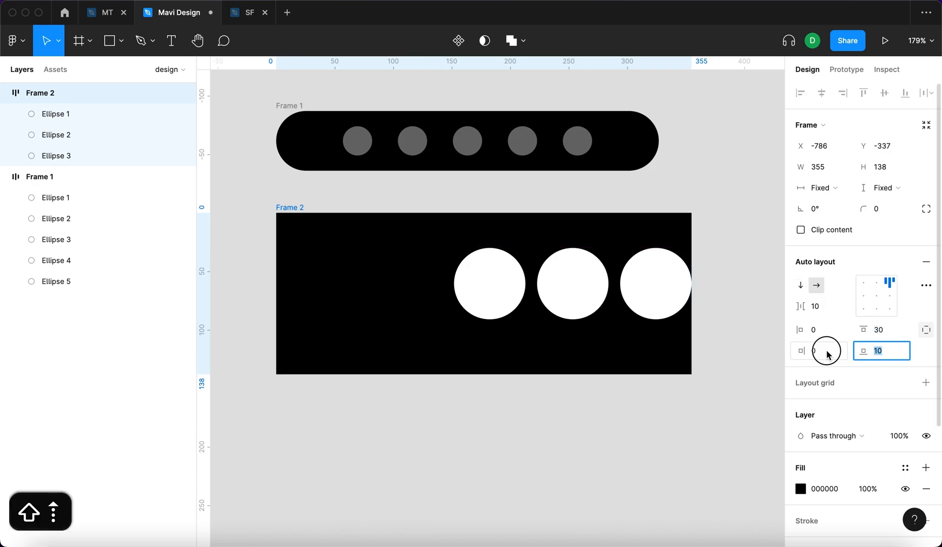
key("shift+Up")
left_click(826, 330)
key("shift+Up")
key("Return")
left_click(889, 307)
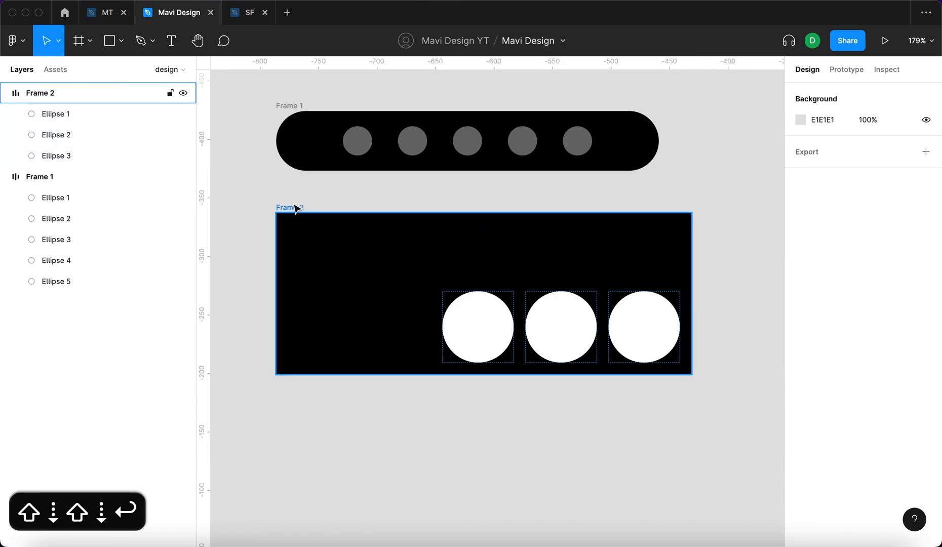
Set the spacing between the circles in Frame 2 to 20.
left_click(294, 206)
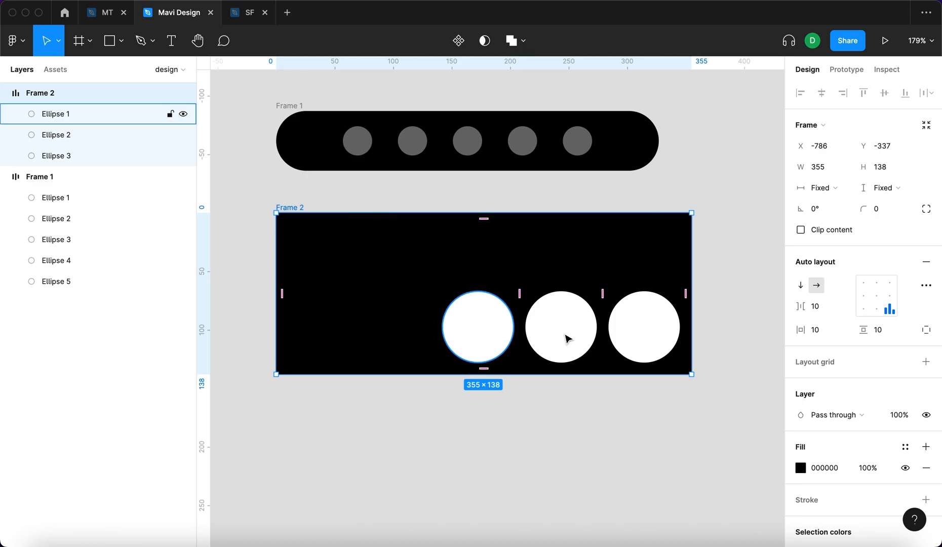
mouse_move(802, 310)
left_mouse_down()
mouse_move(876, 311)
mouse_move(794, 321)
mouse_move(815, 323)
left_mouse_up()
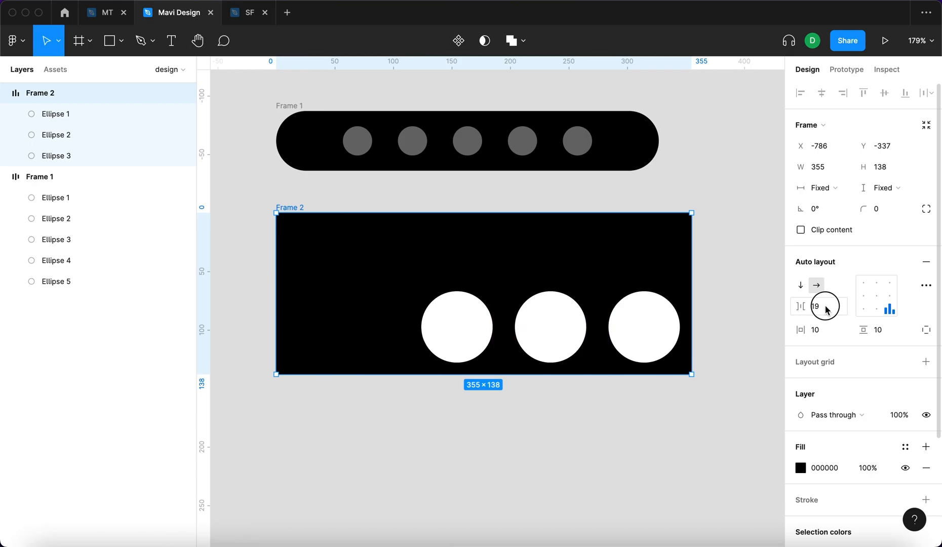
left_click(825, 306)
key("Up")
key("Return")
key("Escape")
left_click(411, 248)
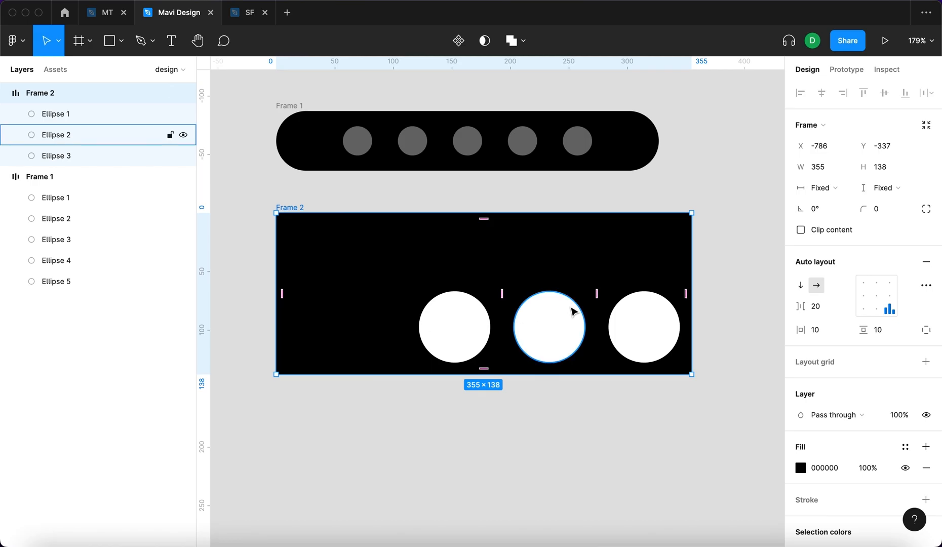
Set Frame 2's auto layout spacing mode to Space between in the advanced layout settings.
left_click(930, 288)
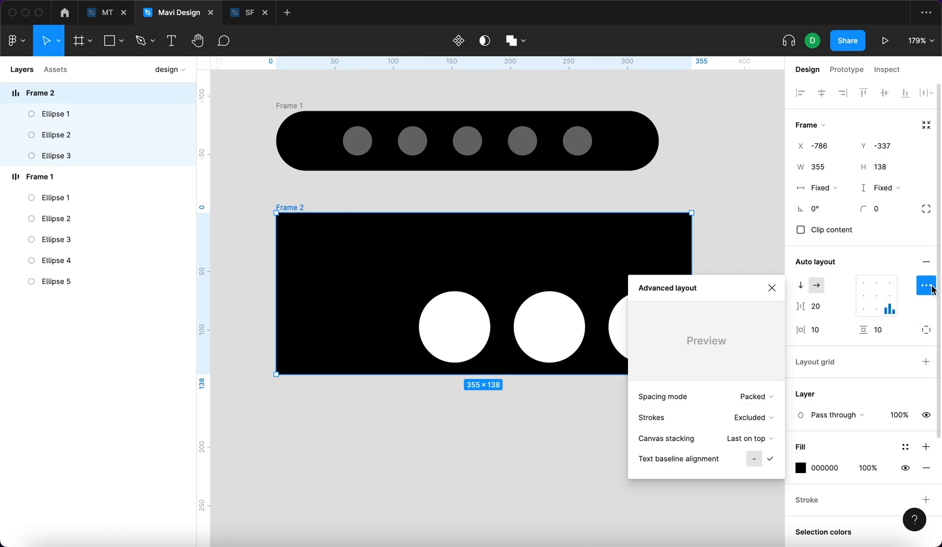
left_click(750, 396)
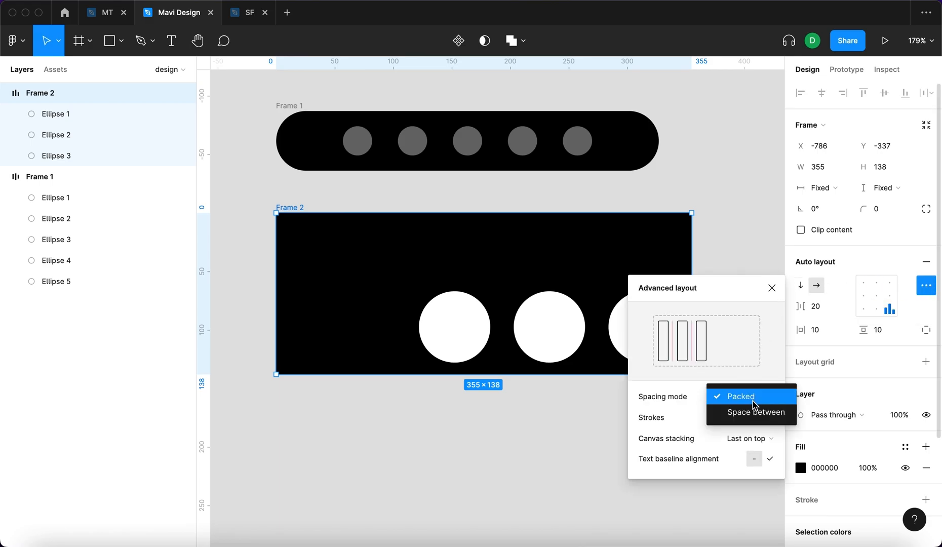
left_click(754, 412)
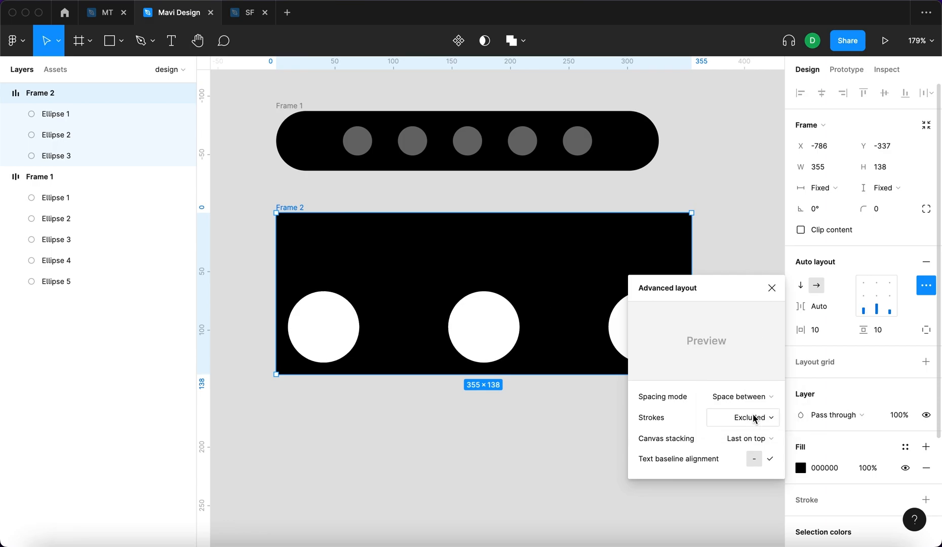
Compare bottom, middle and top alignment for the spread-out circles in Frame 2, ending at top.
left_click(879, 315)
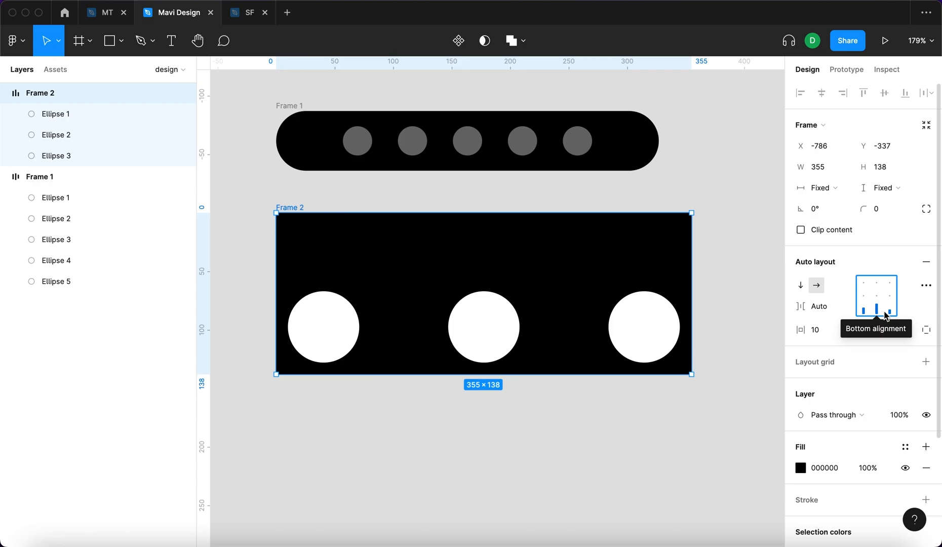
left_click(877, 283)
left_click(878, 296)
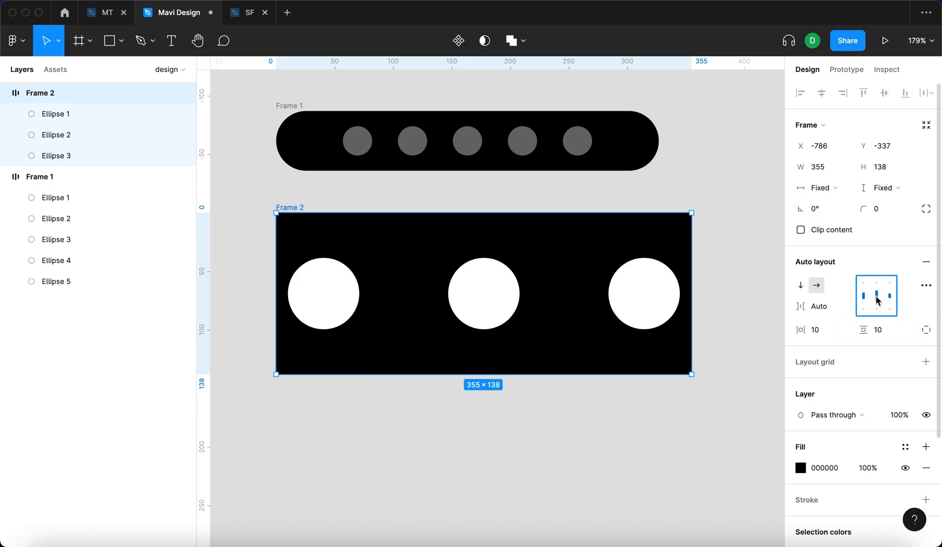
left_click(876, 310)
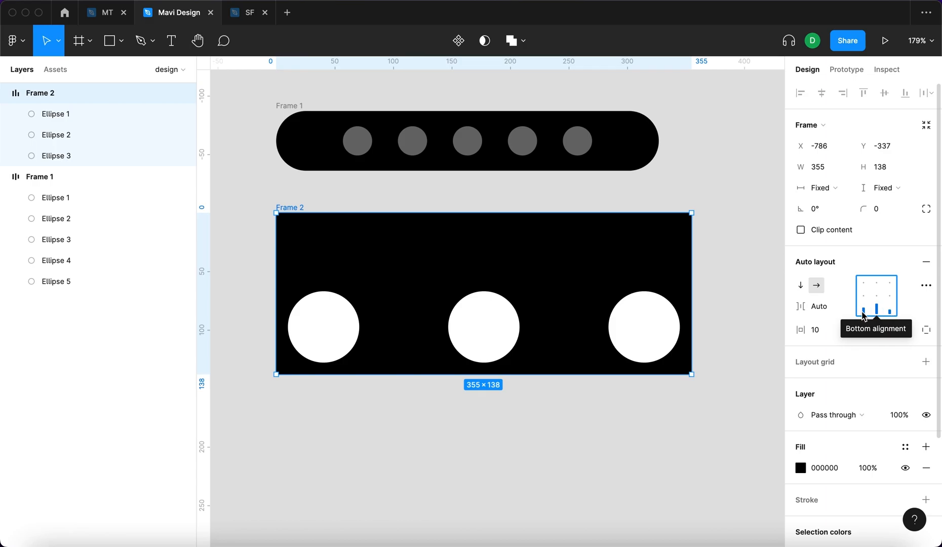
left_click(875, 296)
left_click(877, 309)
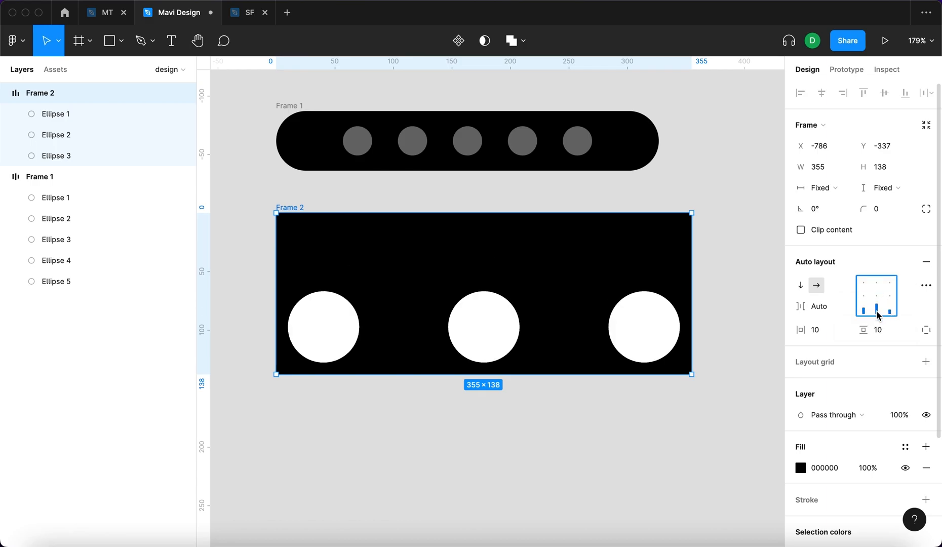
left_click(878, 297)
left_click(876, 282)
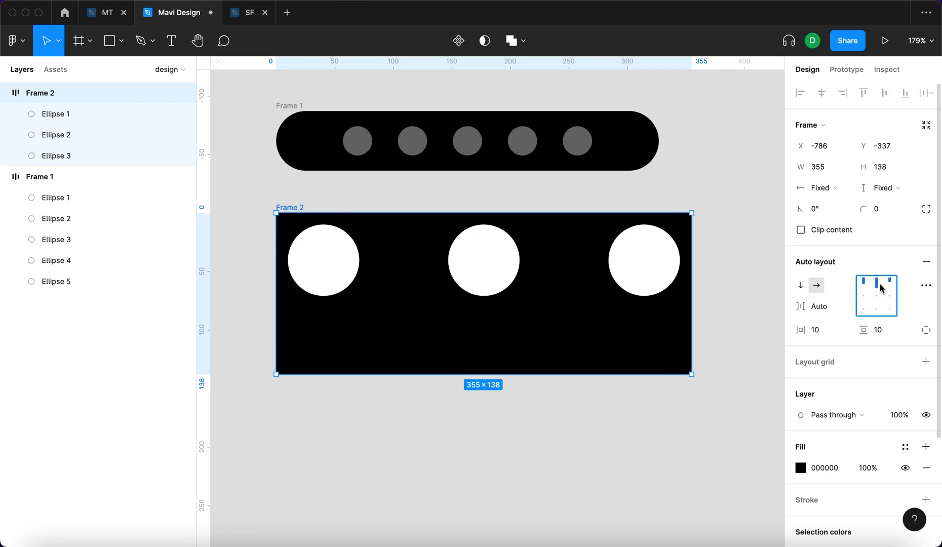
Switch Frame 2's auto layout direction to vertical.
left_click(750, 304)
left_click(279, 207)
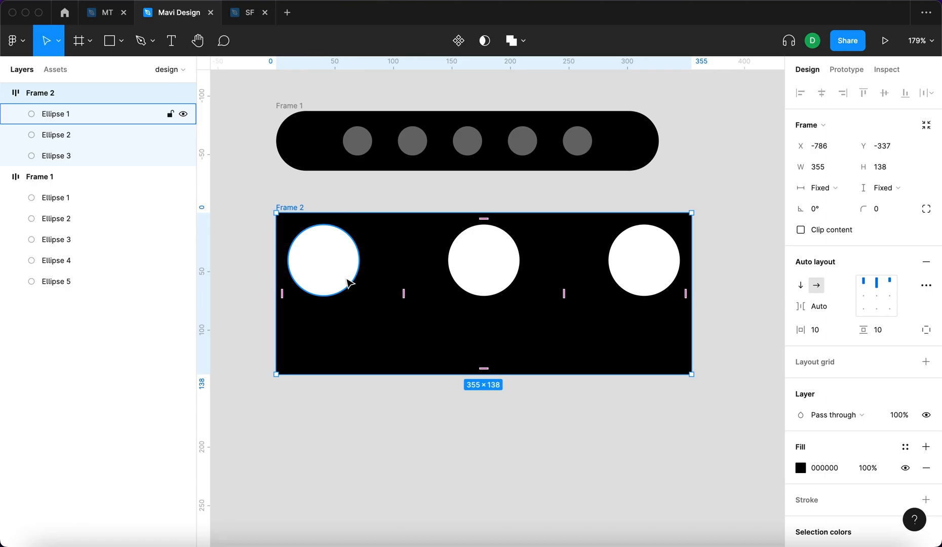
left_click(804, 288)
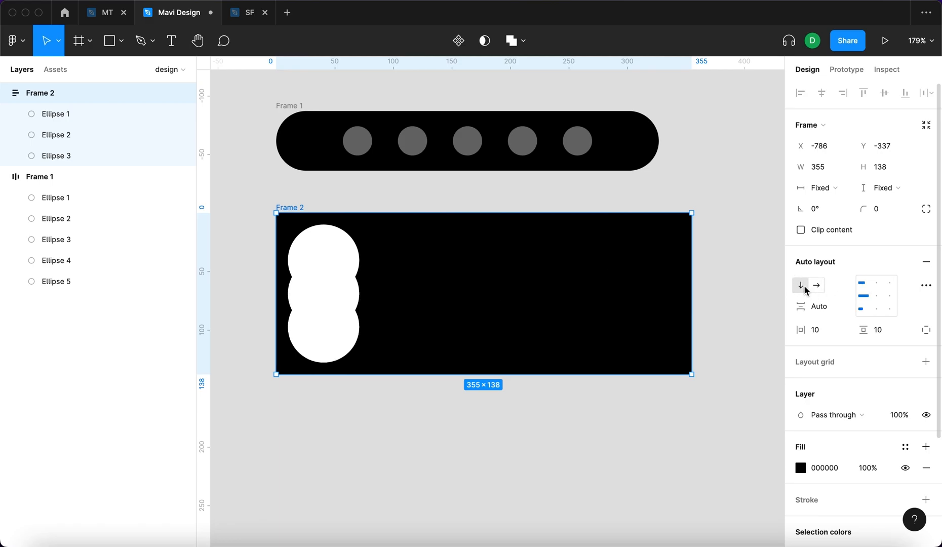
Align the vertically stacked circles in Frame 2 to the right and stretch the frame's height to about 229.
left_click(876, 297)
left_click(889, 296)
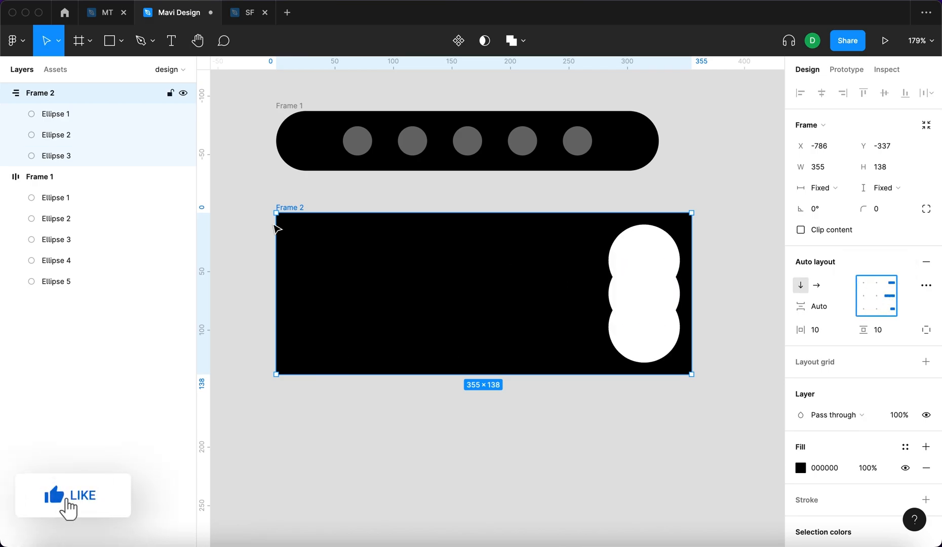
left_click_drag(501, 375, 501, 480)
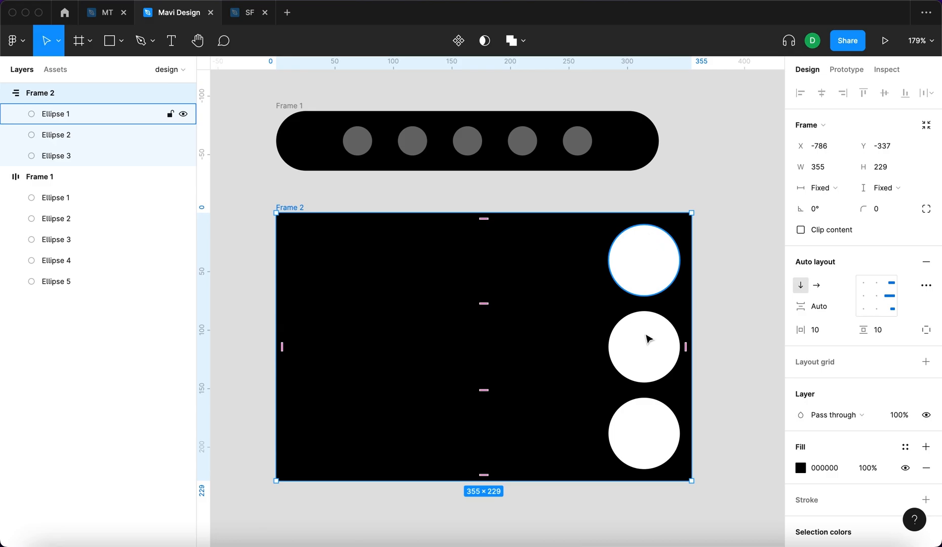
Replace Frame 2's automatic vertical spacing between the circles with a fixed value of 90.
left_click(819, 309)
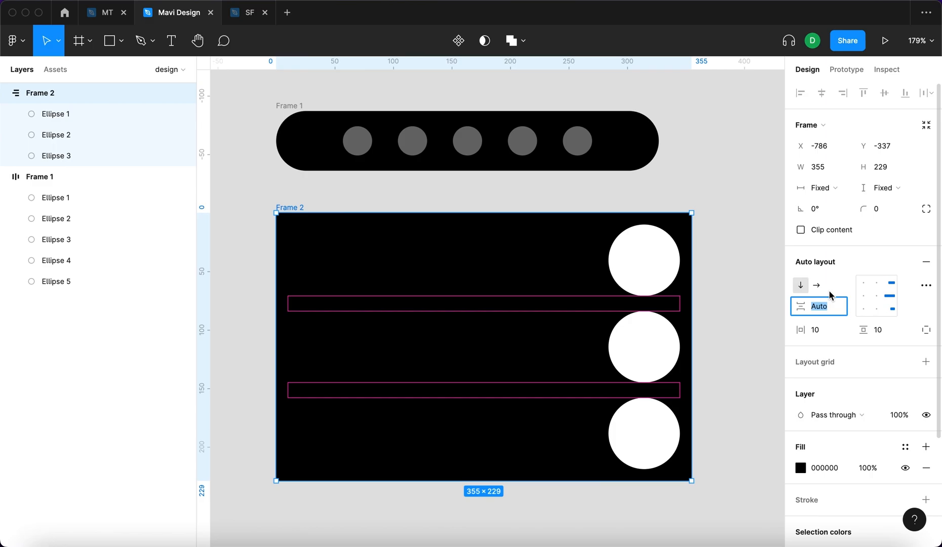
key("shift+Down")
key("shift+Down")
key("shift+Down")
type("90")
key("Return")
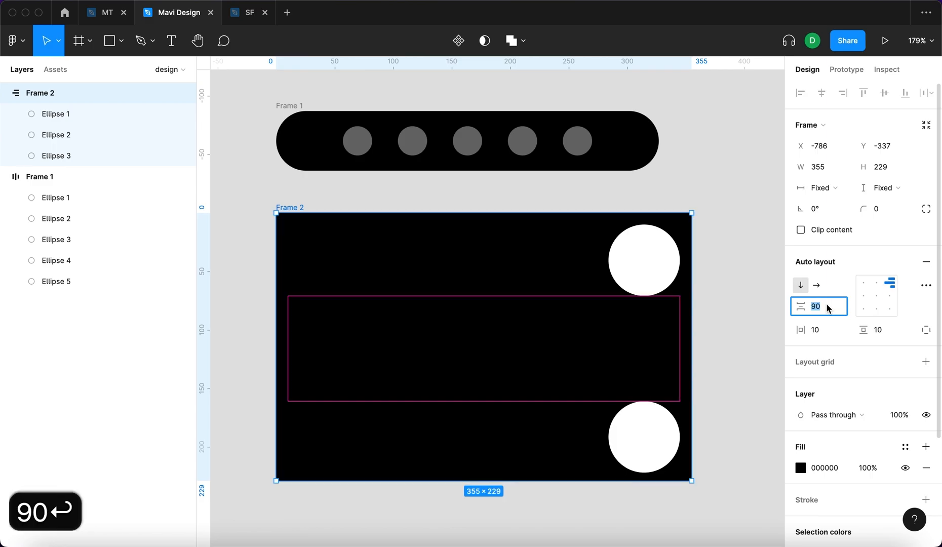
Reduce the spacing between Frame 2's circles to 10 and switch its auto layout to horizontal with top-left alignment.
key("shift+Down")
key("shift+Down")
key("shift+Down")
key("shift+Down")
key("shift+Down")
key("shift+Down")
key("shift+Down")
key("shift+Down")
key("shift+Down")
key("shift+Up")
left_click(816, 285)
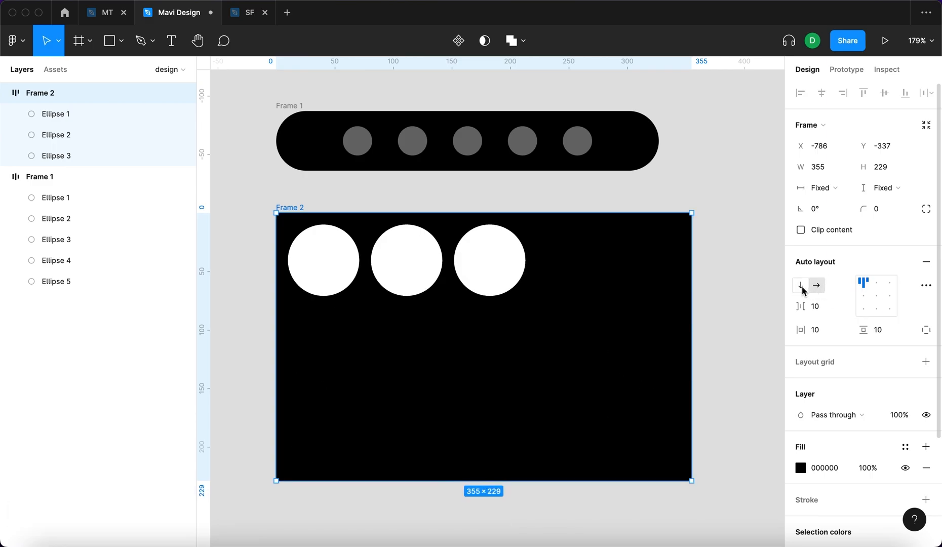
left_click(737, 287)
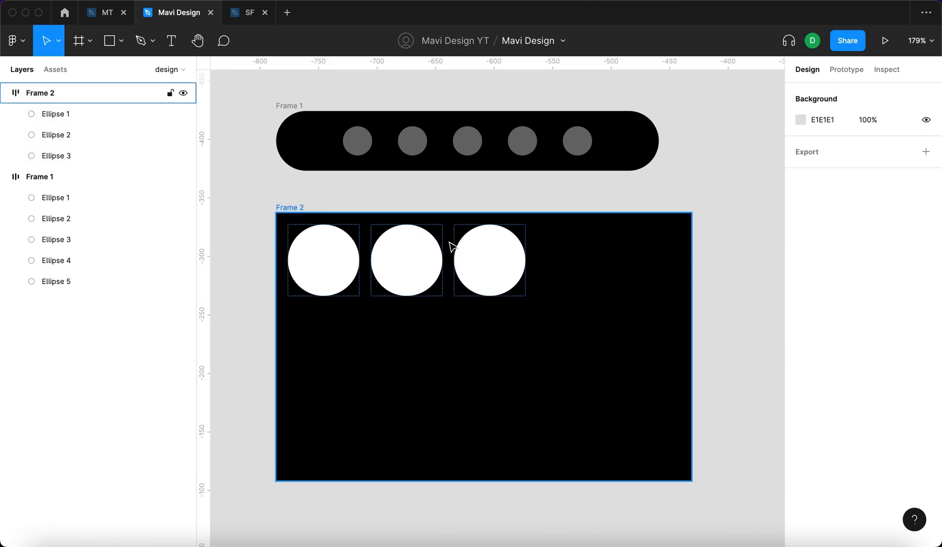
Resize Frame 2 to about 332 × 120, shift it slightly, and open its advanced layout settings.
left_click(299, 214)
left_click_drag(689, 467, 707, 390)
left_click_drag(347, 339, 370, 351)
left_click(925, 285)
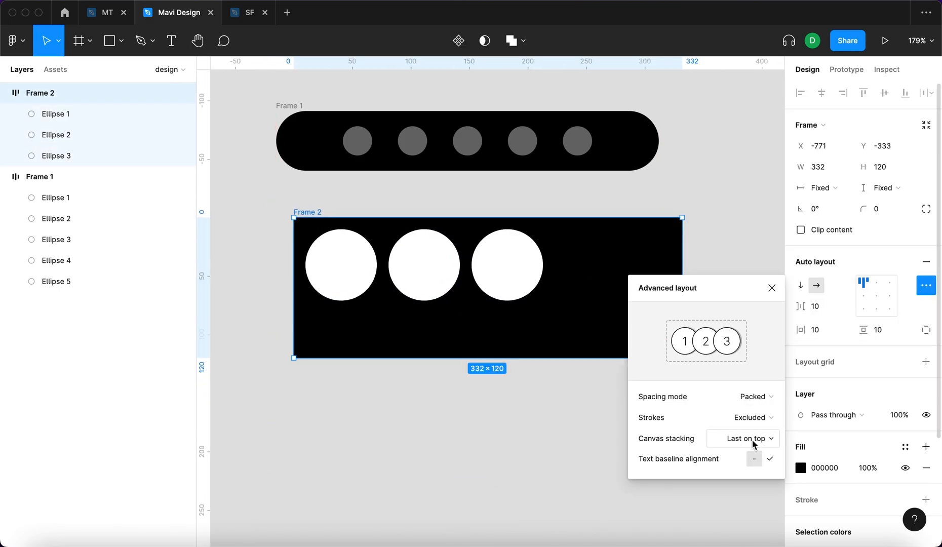
Lower the spacing between Frame 2's circles to -15 so that they overlap.
left_click(810, 306)
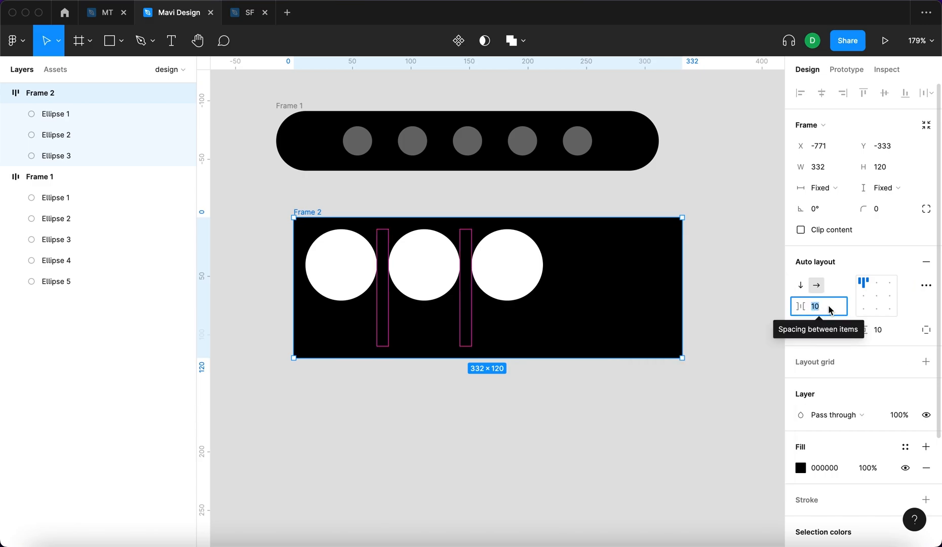
key("Down")
key("Down")
key("Down")
key("Down")
key("Down")
key("Down")
key("Down")
key("Down")
key("Down")
key("Down")
key("Down")
key("Down")
key("Down")
key("Down")
key("Down")
key("Down")
key("Down")
key("Down")
key("Down")
key("Down")
key("Down")
key("Down")
key("Down")
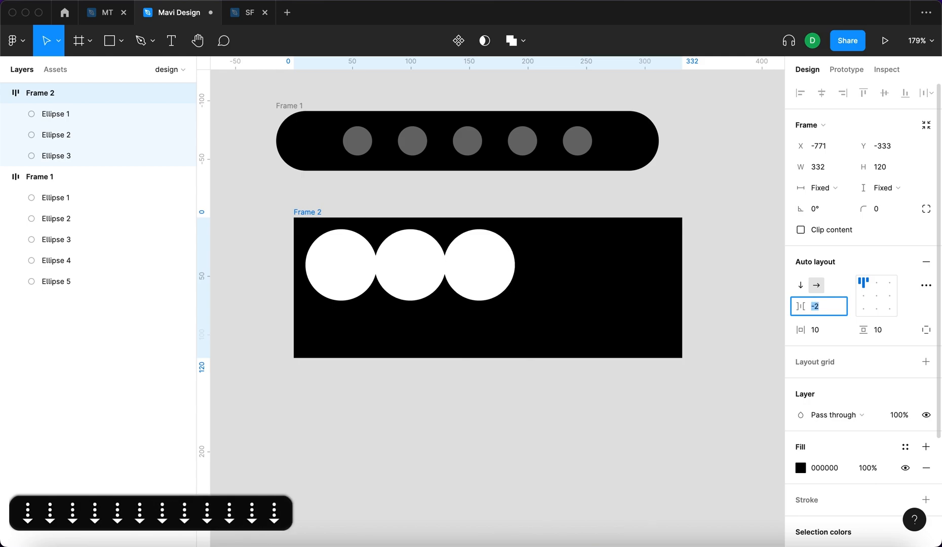
key("Down")
key("Down")
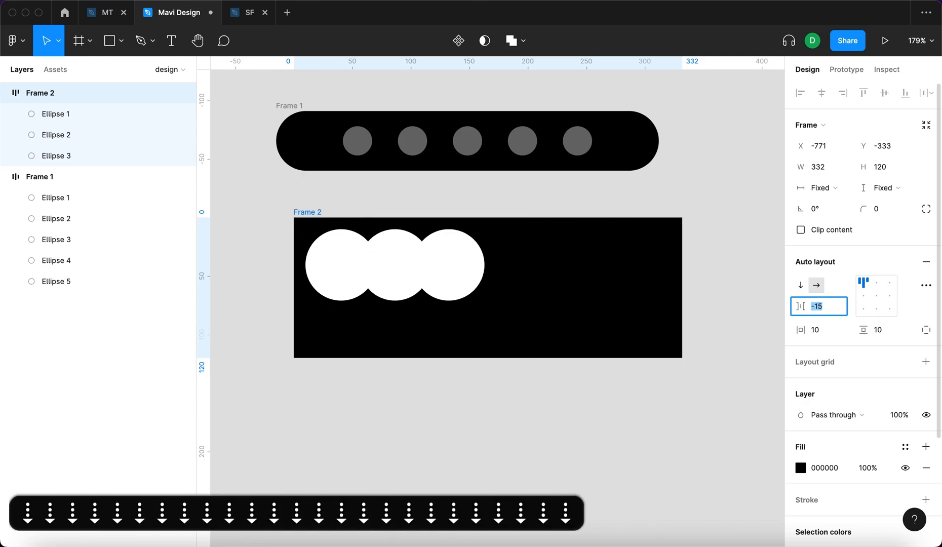
Change the fill of the last circle in Frame 2 to red FF3636.
left_click(458, 265)
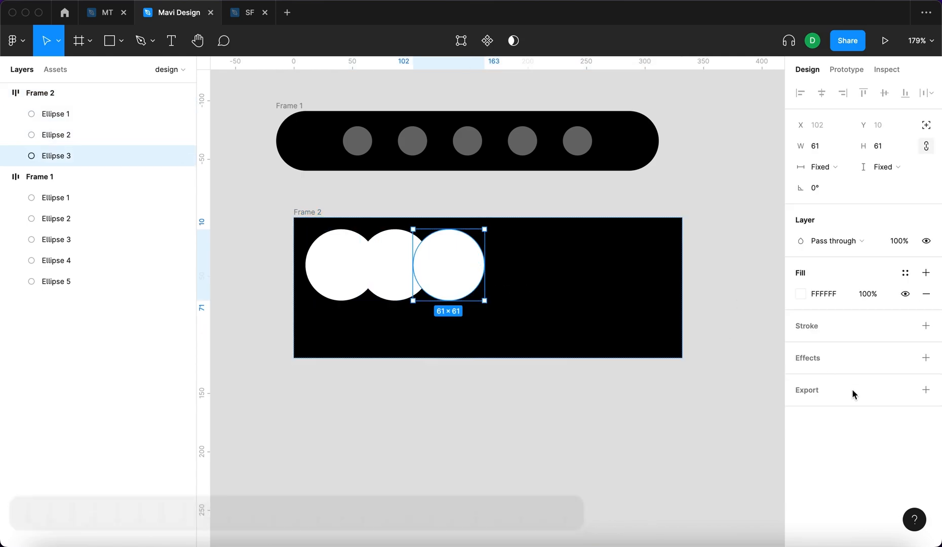
left_click(805, 297)
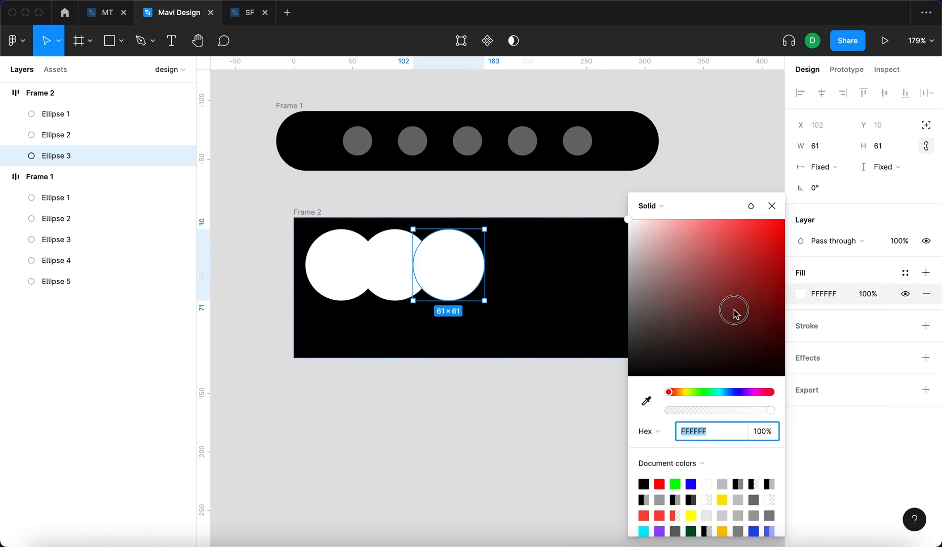
left_click(673, 267)
left_click(752, 221)
left_click(651, 182)
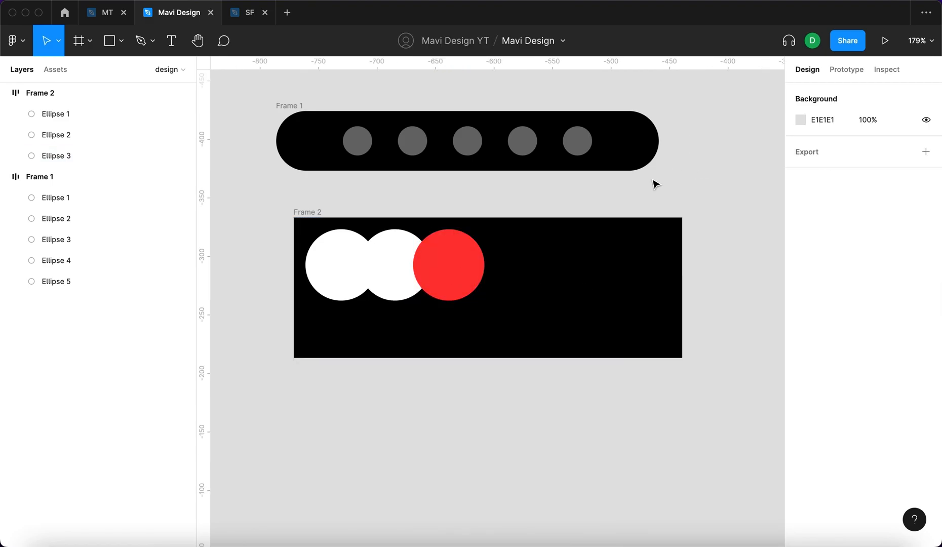
Rename the red circle's layer in Frame 2 to "red ellipse".
left_click(479, 267)
double_click(84, 156)
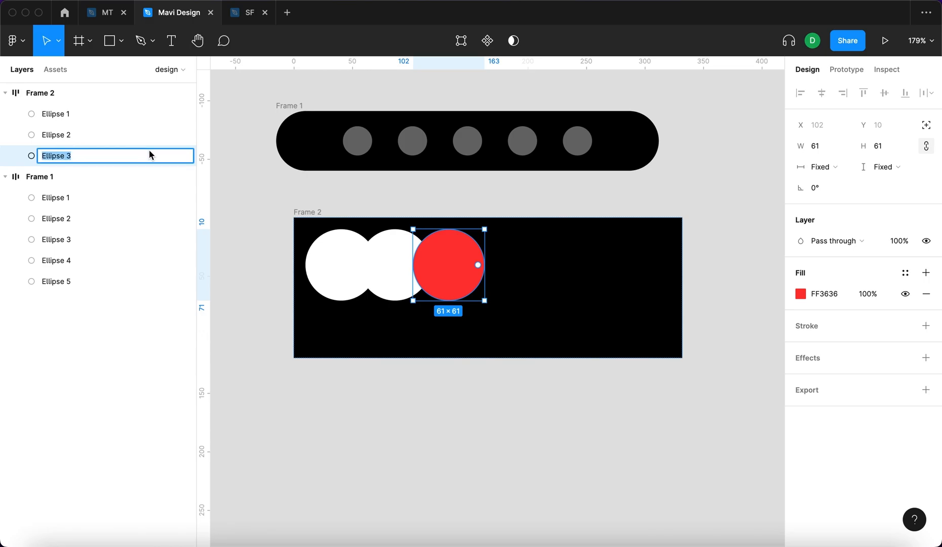
type("red ellipse")
left_click(343, 271)
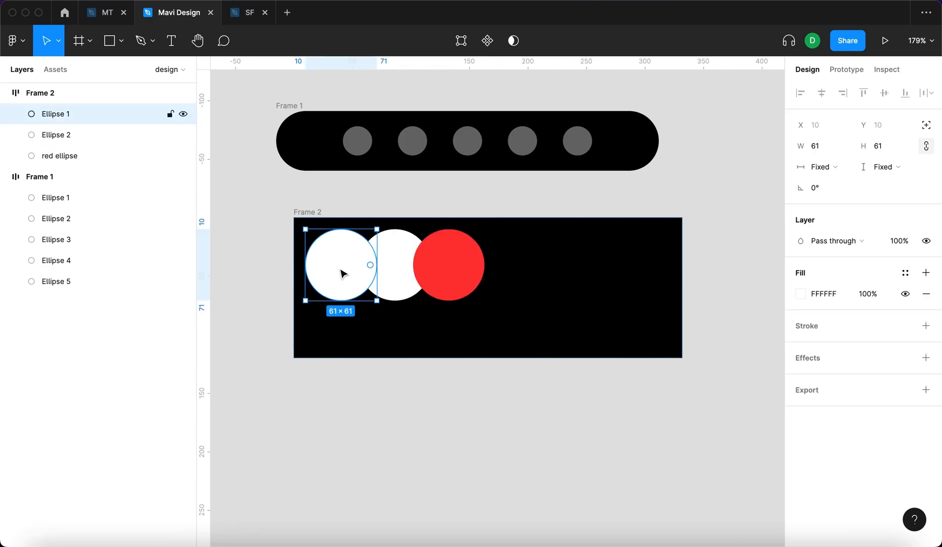
Change the fill of the middle circle in Frame 2 to gray 8F8F8F.
left_click(399, 282)
left_click(799, 294)
left_click_drag(636, 297, 610, 298)
Rename the middle circle's layer in Frame 2 to "gray ellipse".
double_click(54, 141)
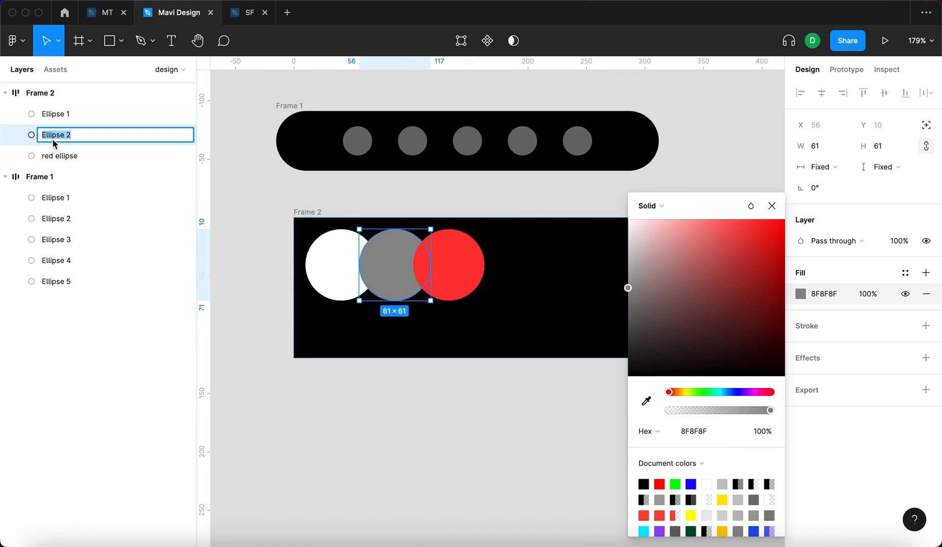
type("graz")
key("BackSpace")
key("BackSpace")
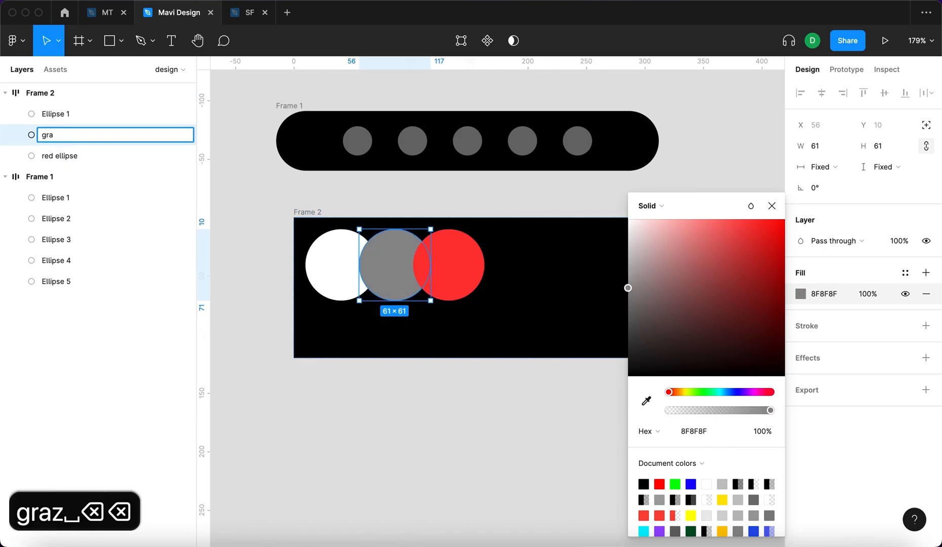
type("y ellipse")
left_click(311, 213)
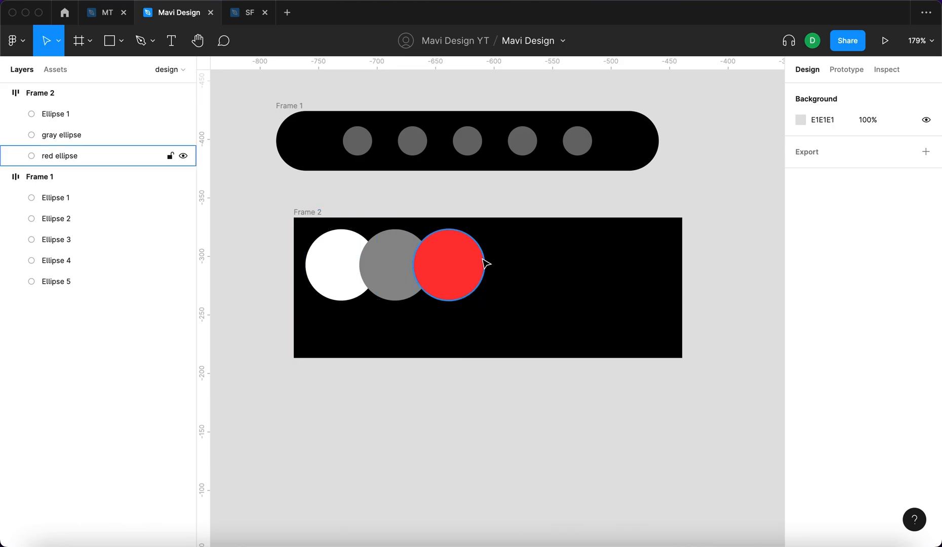
Set Frame 2's canvas stacking to First on top in the advanced layout settings.
left_click(480, 282)
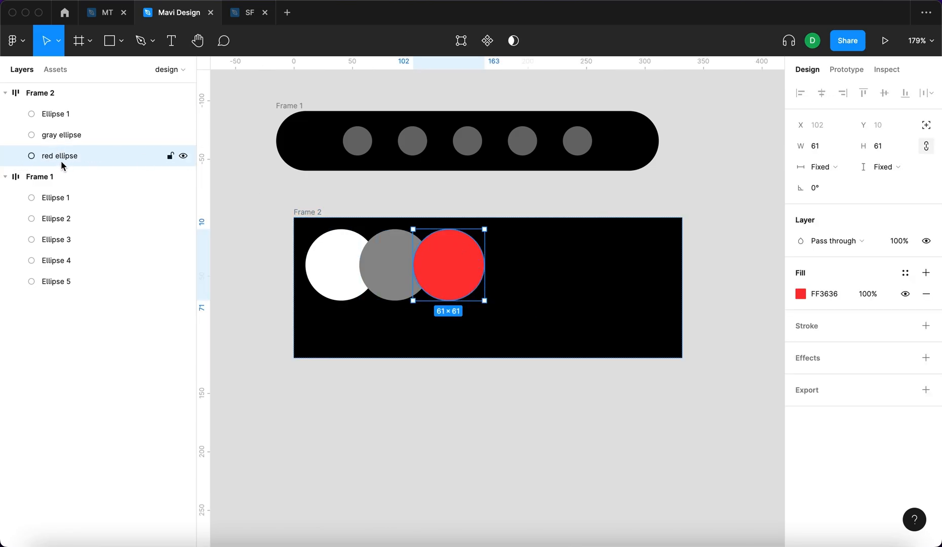
left_click(306, 212)
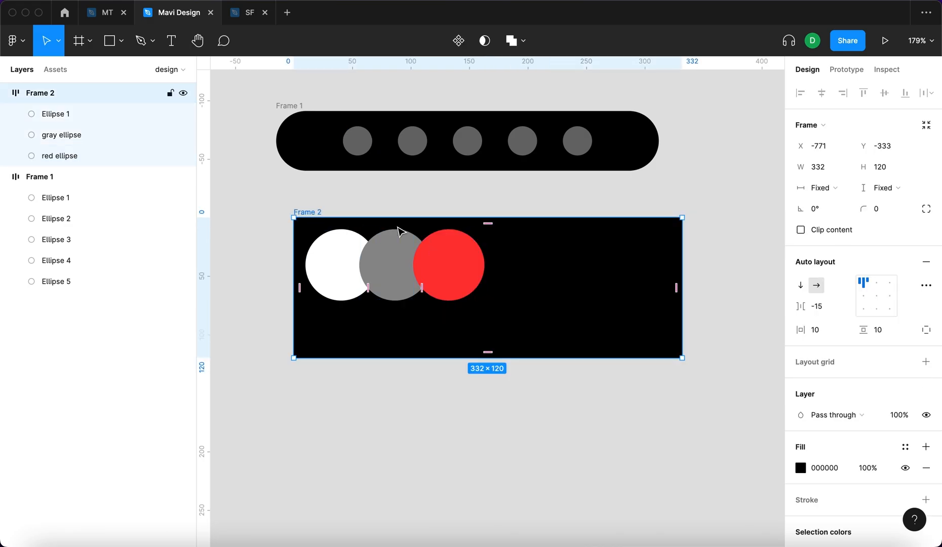
left_click(926, 285)
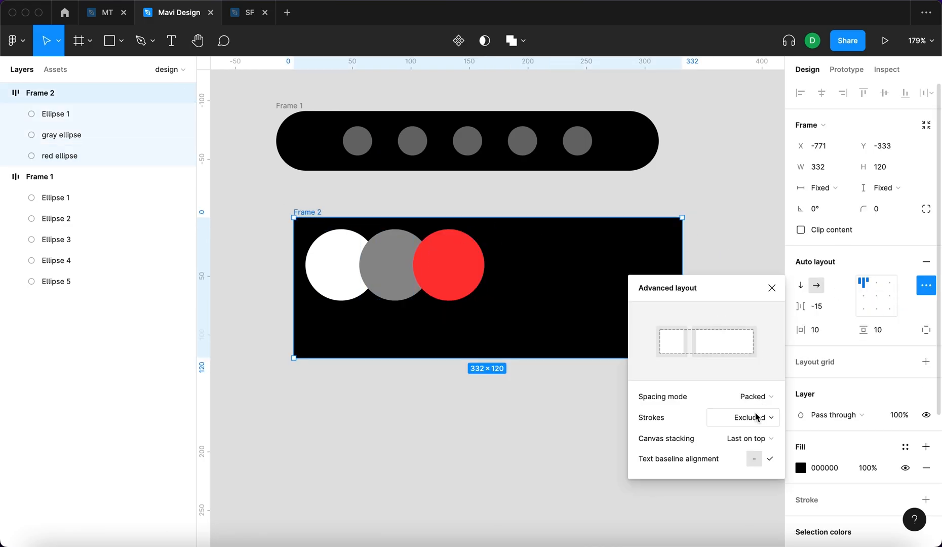
left_click(759, 438)
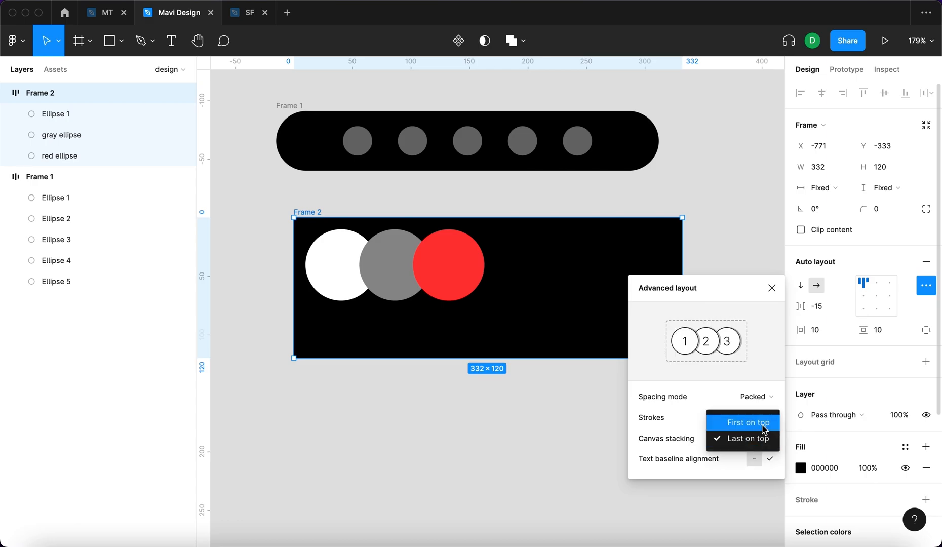
left_click(748, 422)
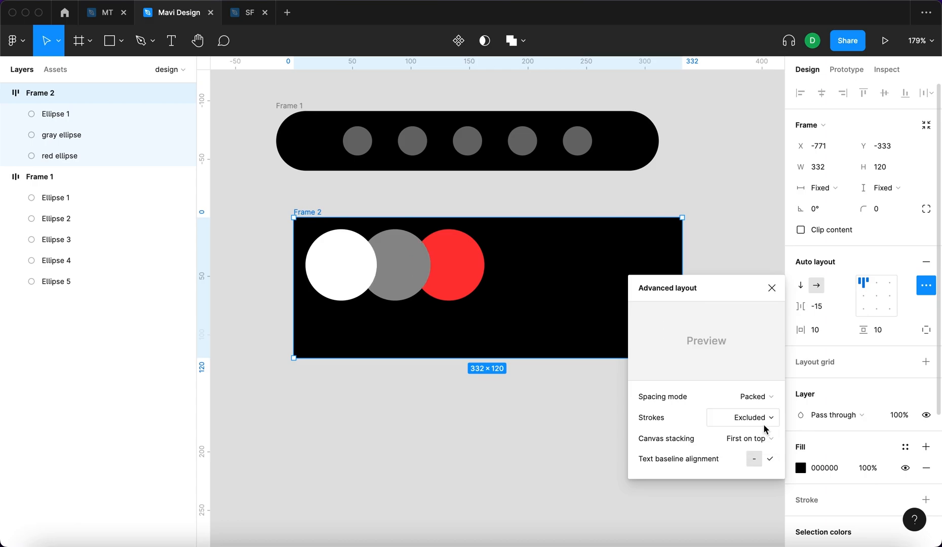
left_click(456, 266)
left_click(574, 435)
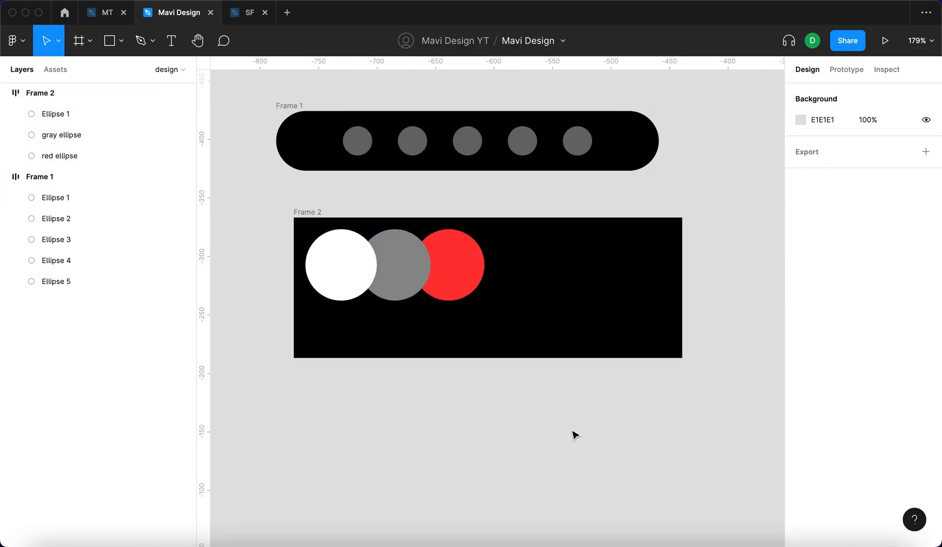
Set the spacing between Frame 2's circles to -20 and open the frame's advanced layout settings.
left_click(334, 218)
mouse_move(800, 309)
left_mouse_down()
mouse_move(851, 296)
mouse_move(804, 306)
left_mouse_up()
left_click(926, 285)
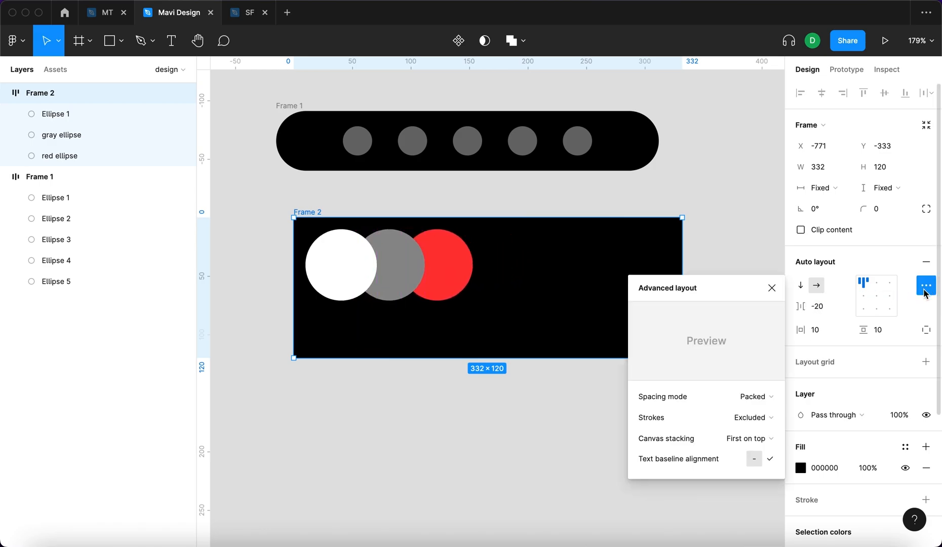
Review the strokes and canvas stacking options in Frame 2's advanced layout settings, keeping Excluded and First on top.
left_click(771, 288)
left_click(466, 264)
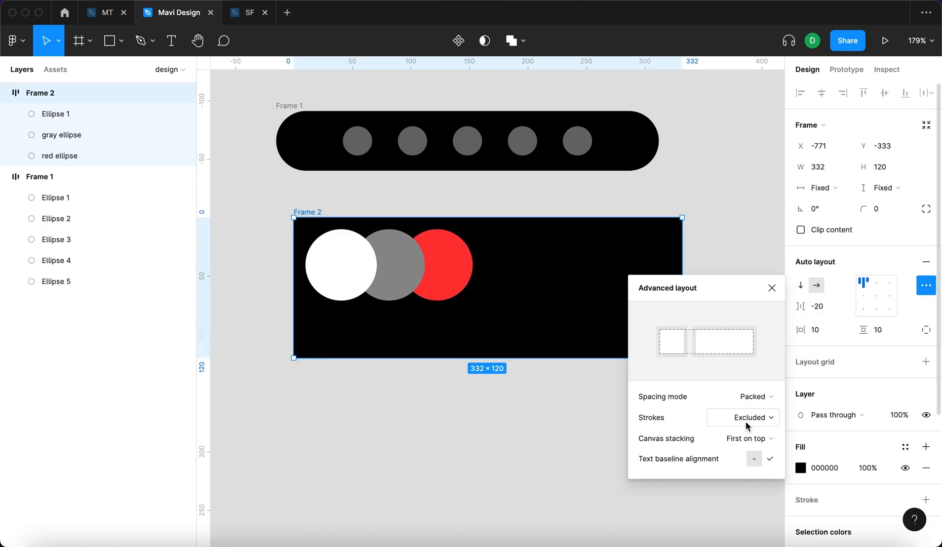
left_click(747, 424)
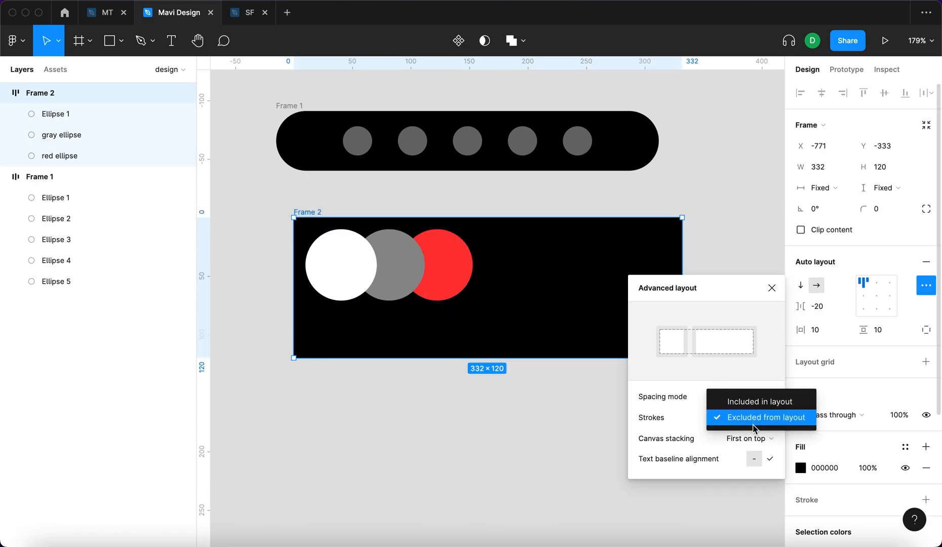
left_click(738, 345)
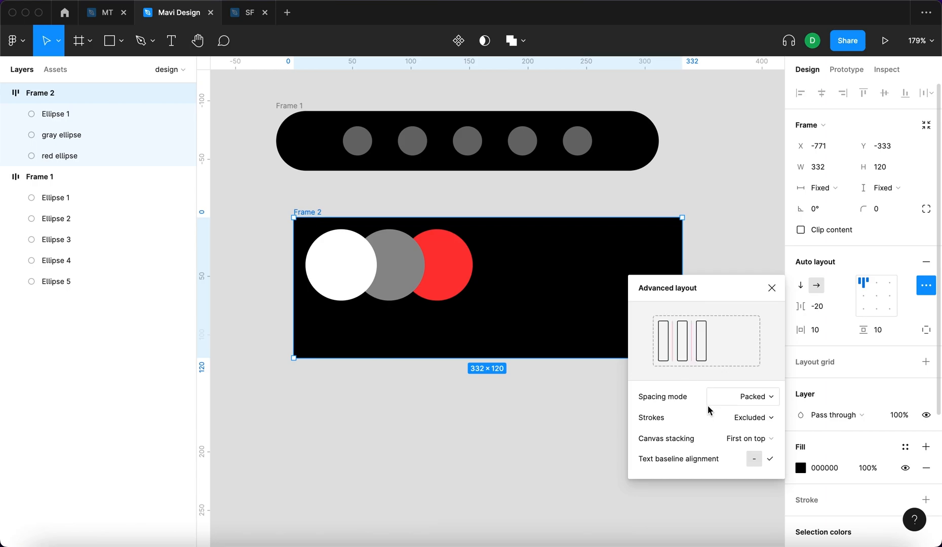
left_click(765, 439)
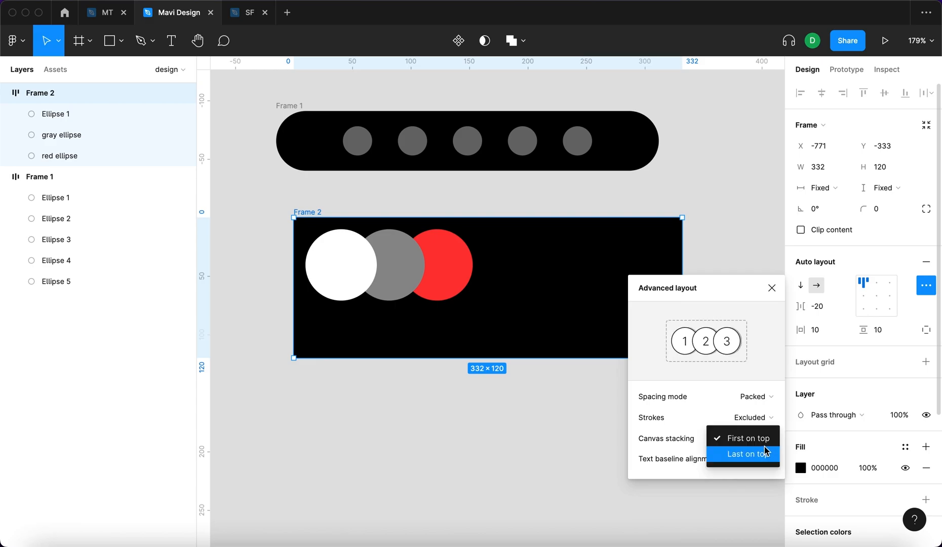
left_click(771, 420)
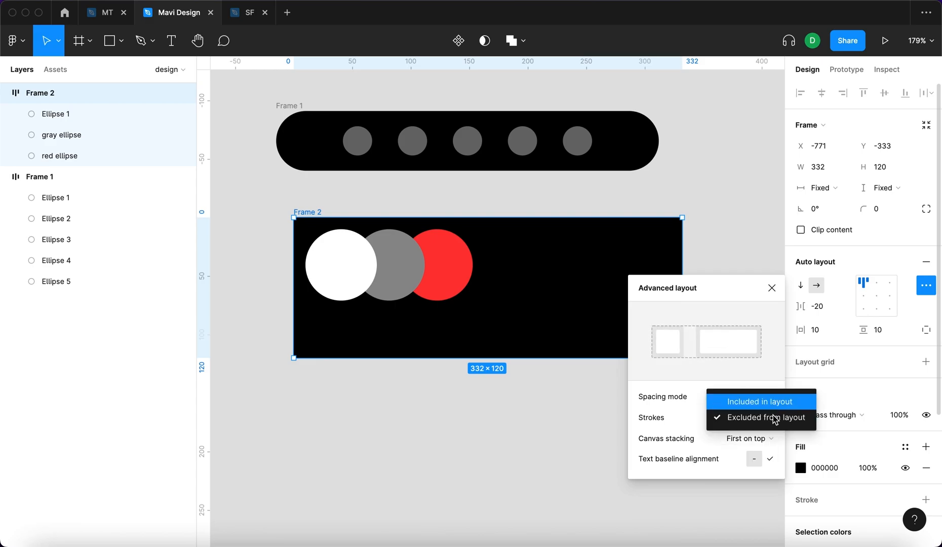
left_click(777, 423)
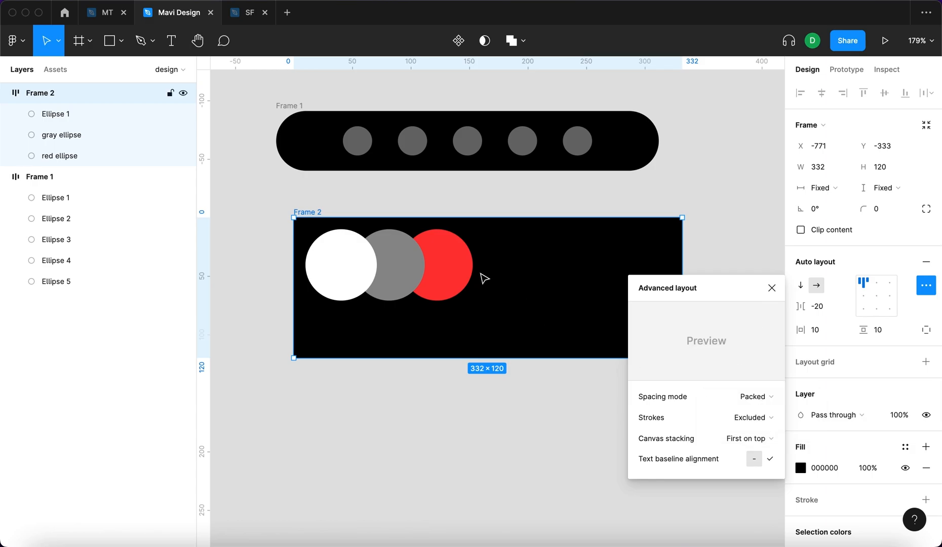
Give the red ellipse a 30F0D9 stroke with a thickness of 4, positioned outside.
left_click(451, 274)
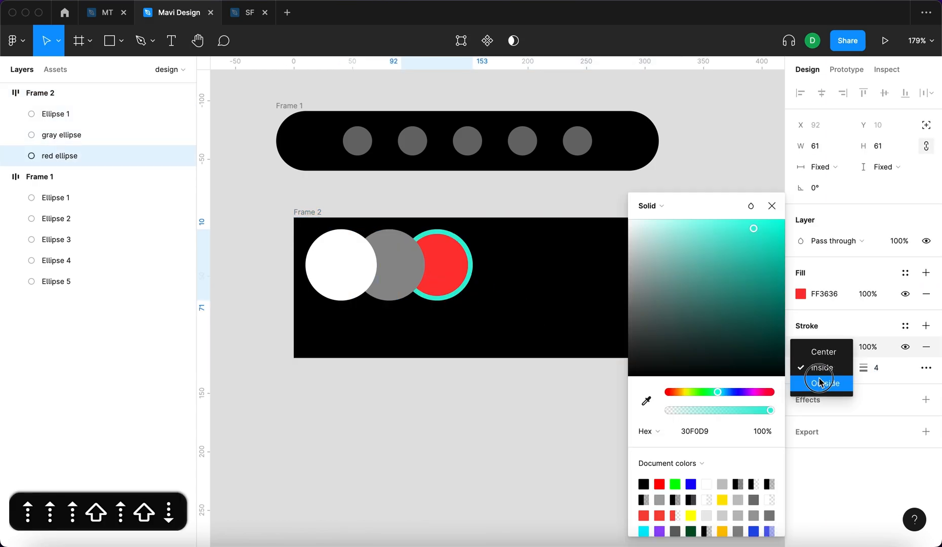
left_click(817, 383)
Set Frame 2's strokes option to Included in layout in the advanced layout settings.
left_click(318, 215)
left_click(925, 286)
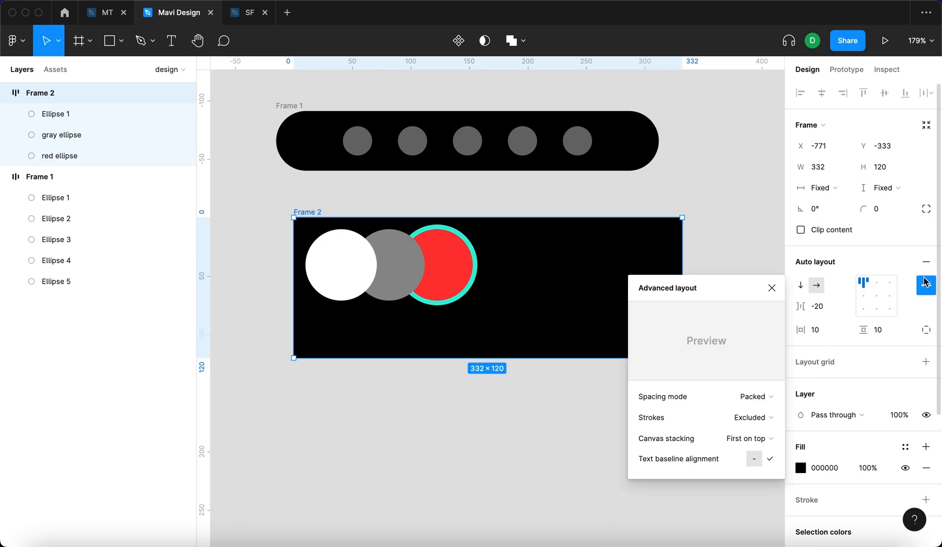
left_click(748, 426)
left_click(749, 408)
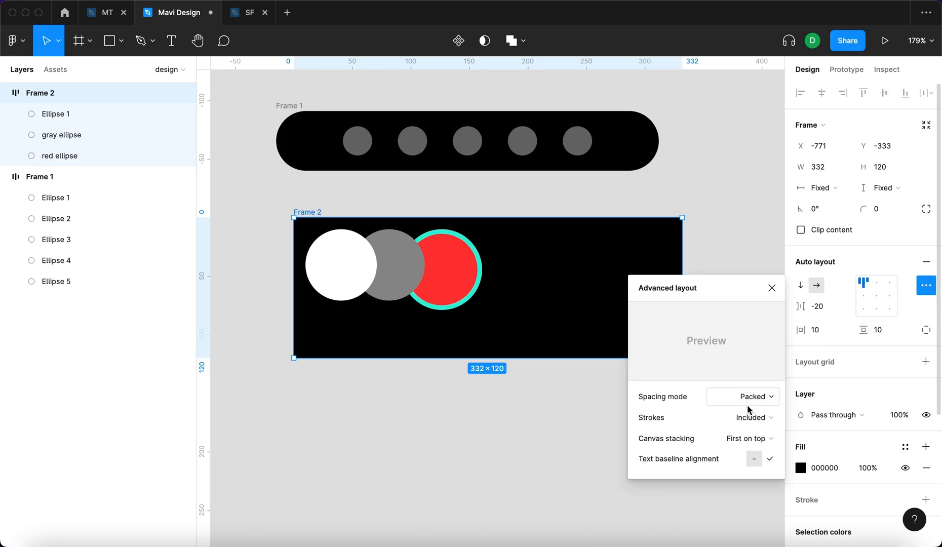
Compare the dimensions of the red ellipse and the gray ellipse in Frame 2.
left_click(60, 156)
left_click(62, 135)
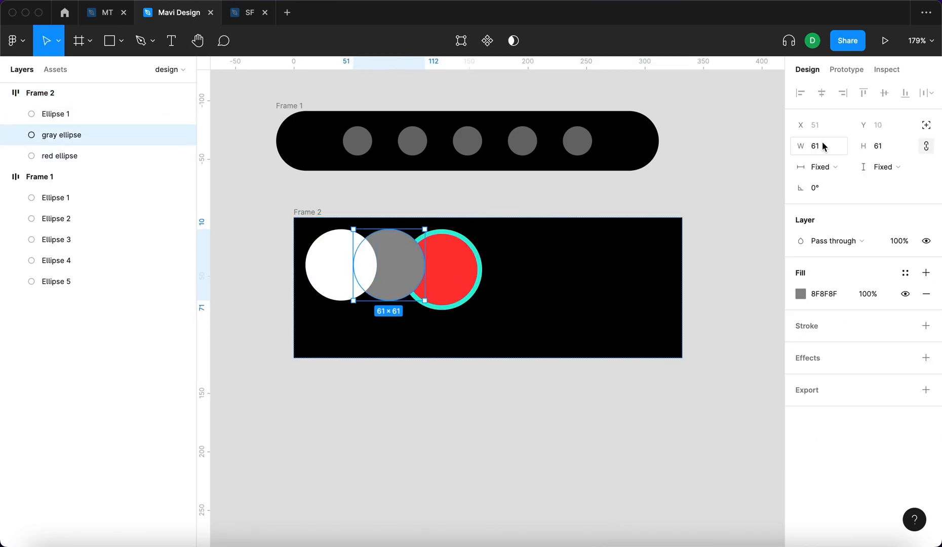
Inspect the gray ellipse's width, the red ellipse's stroke thickness and Frame 2's auto layout settings.
left_click(826, 147)
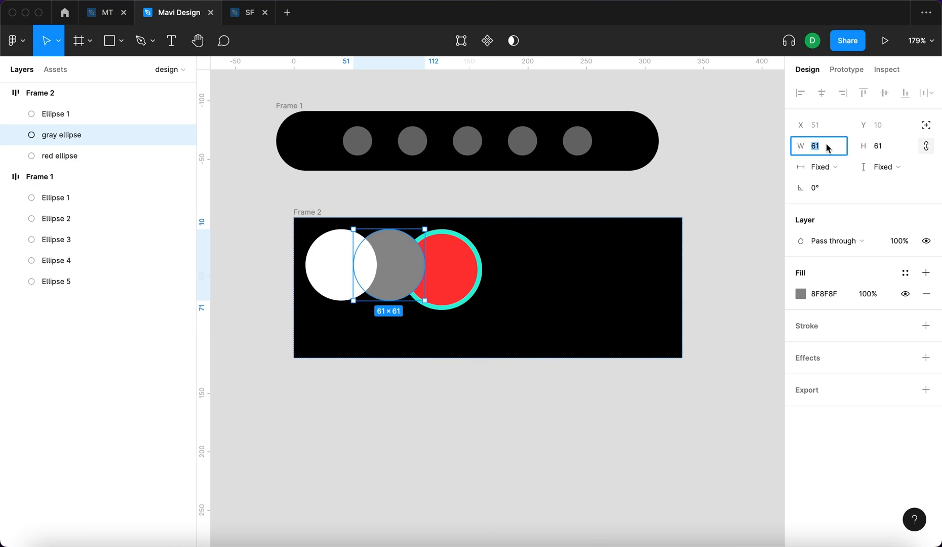
left_click(432, 290)
left_click(373, 269)
left_click(461, 281)
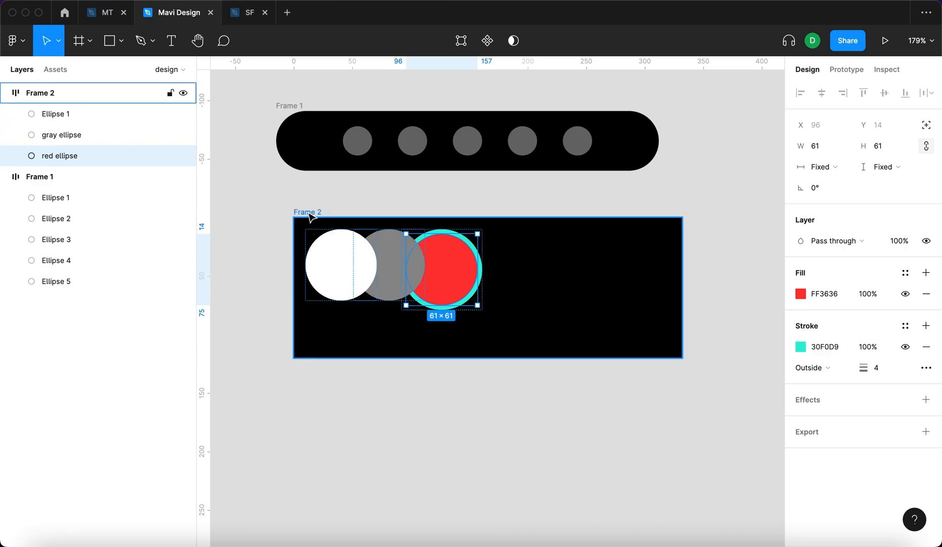
left_click(890, 371)
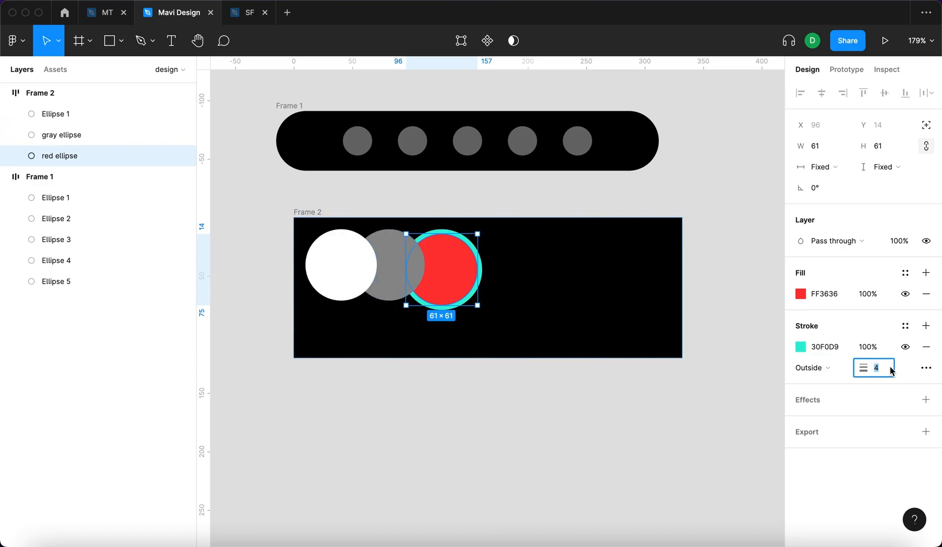
left_click(303, 212)
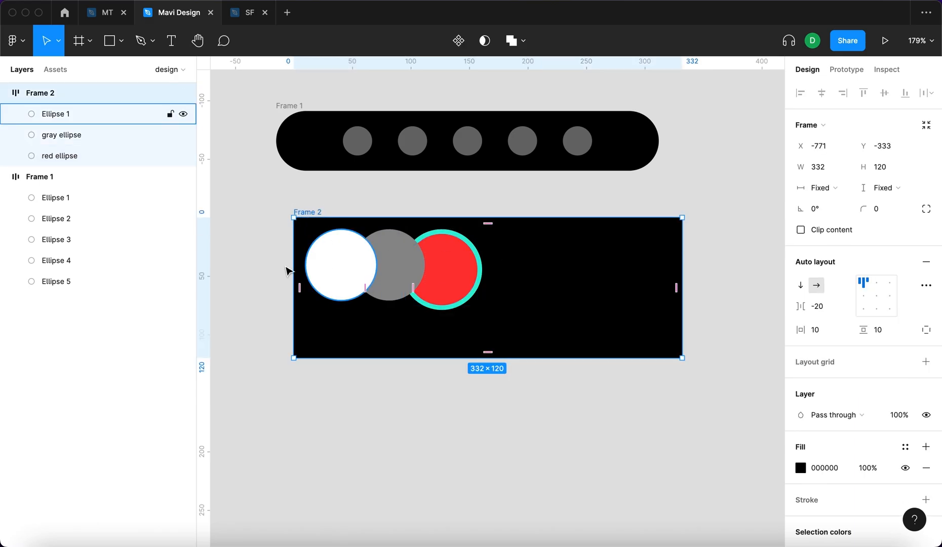
left_click(332, 186)
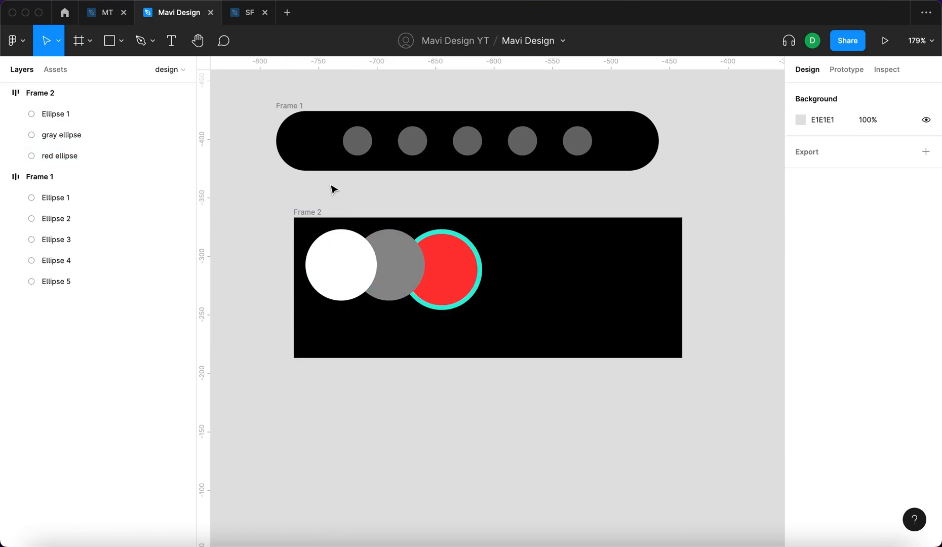
left_click(307, 214)
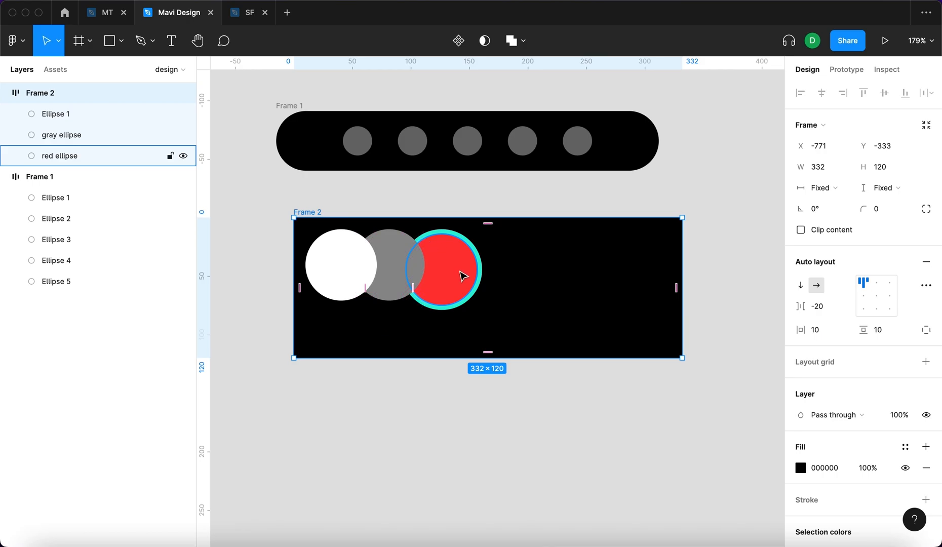
left_click(430, 248)
Set Frame 2's strokes option back to Excluded in the advanced layout settings and remove the red ellipse's stroke.
left_click(304, 212)
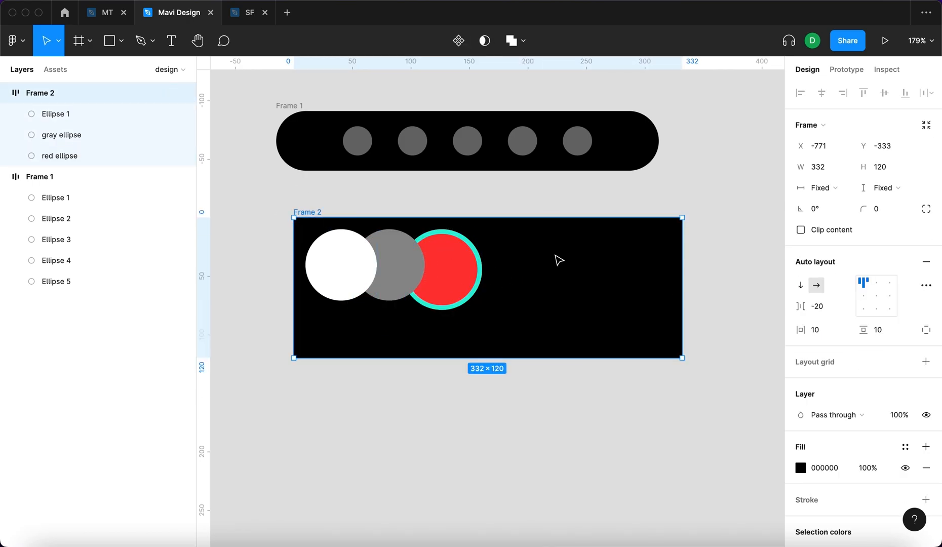
left_click(925, 285)
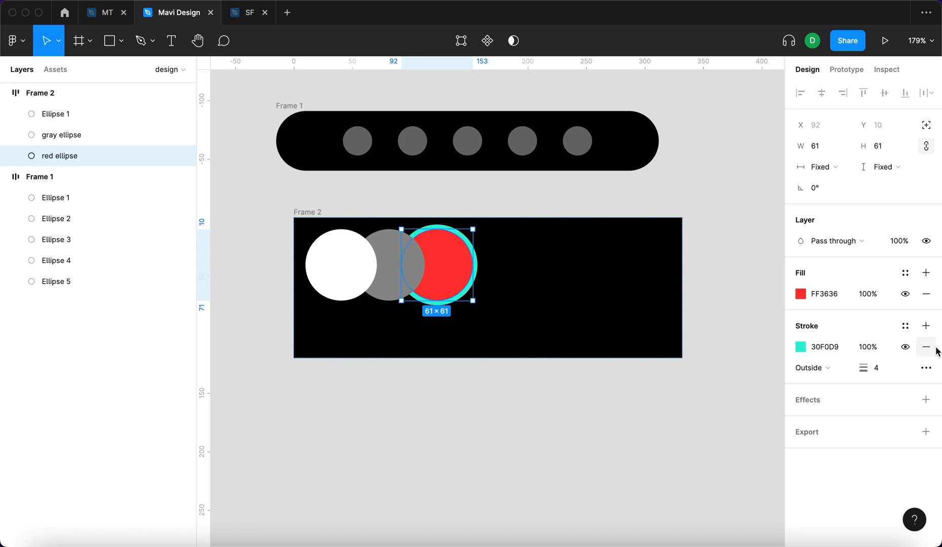
left_click(934, 349)
left_click(762, 274)
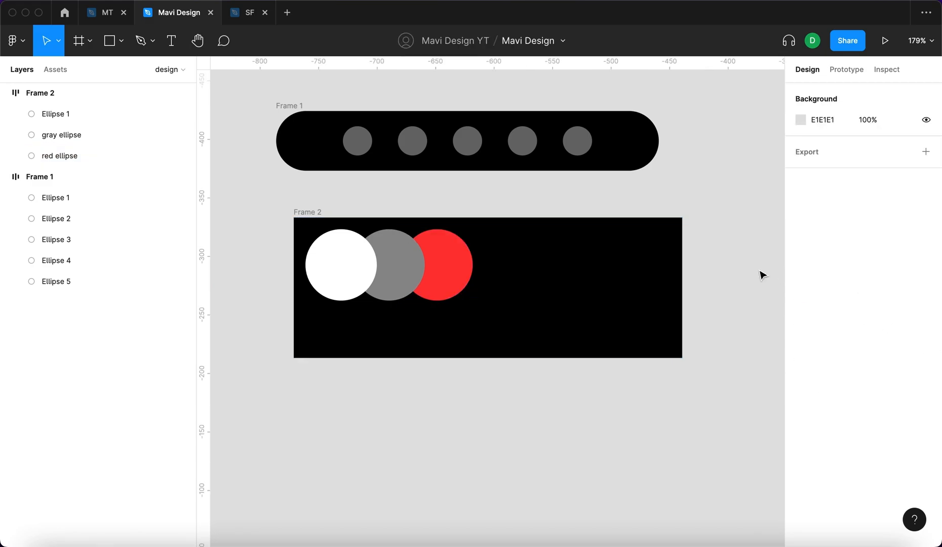
Add a text reading "Headline" below Frame 2 in Avenir Next Bold at size 16.77.
scroll(761, 273, "down", 5)
left_click(169, 46)
left_click(399, 299)
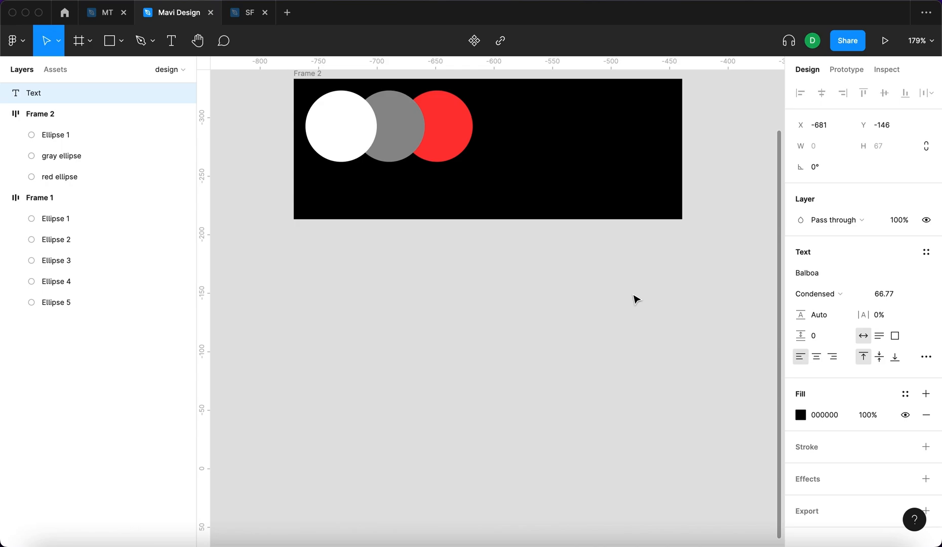
type("Headline")
key("Escape")
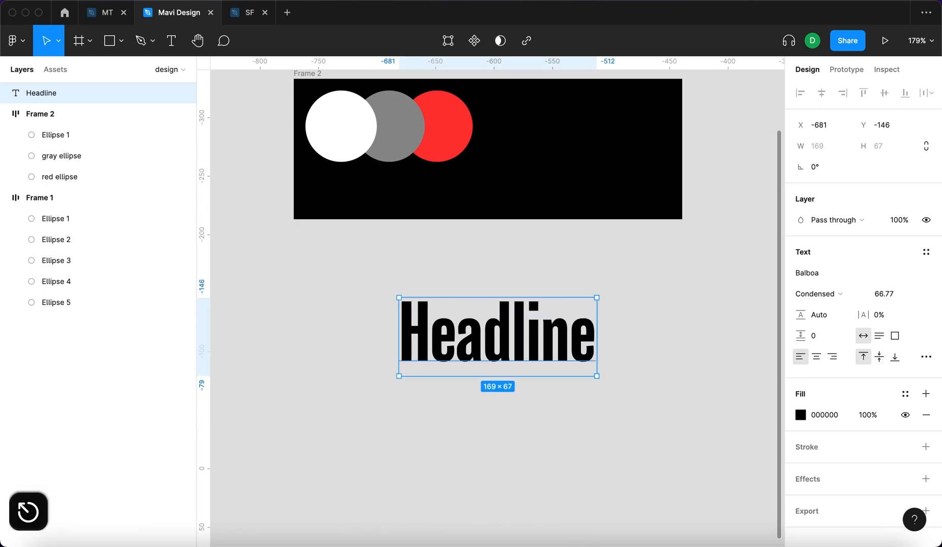
left_click(849, 270)
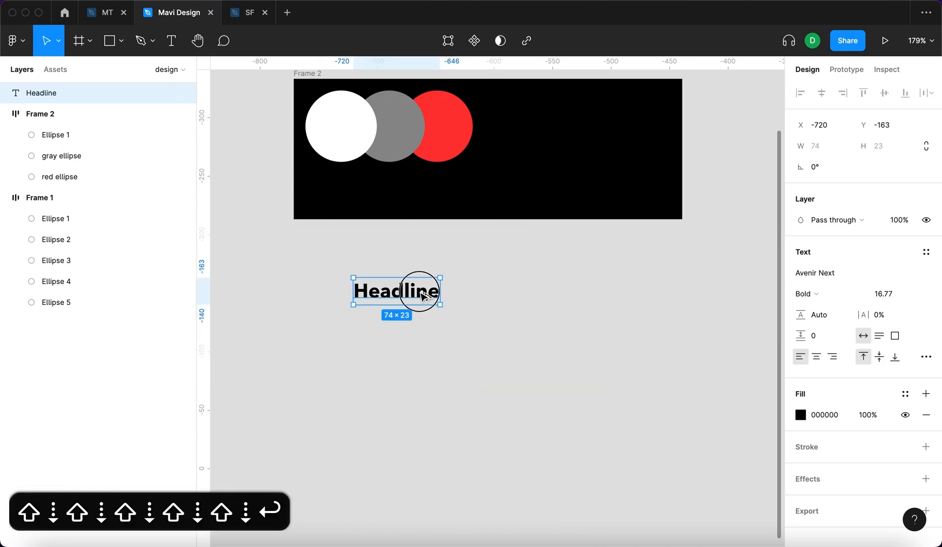
Below the headline, create a 183-wide text box reading "This is a sample text lorem ipsum just to have something here, this is a sentence.".
left_click_drag(424, 295, 568, 338)
double_click(402, 336)
type("This is a sm")
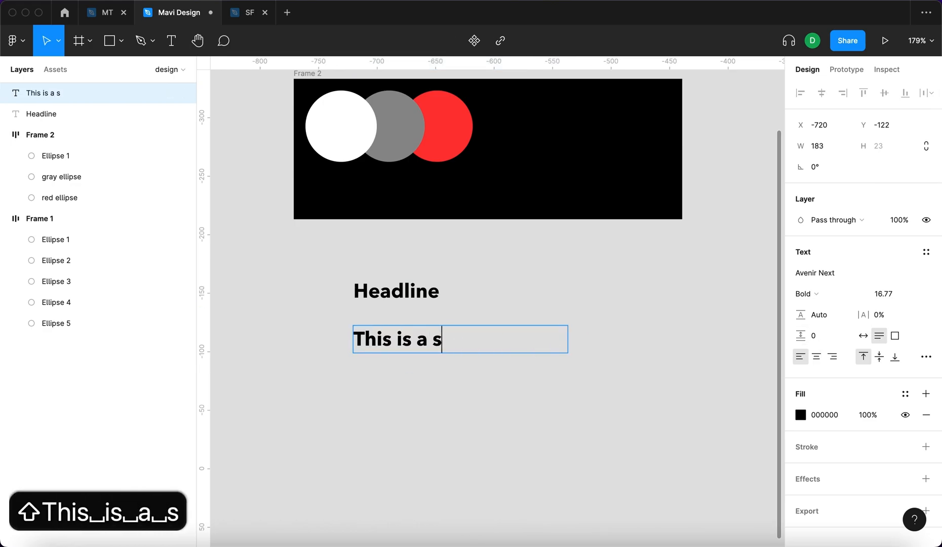
key("BackSpace")
key("BackSpace")
type("sample ")
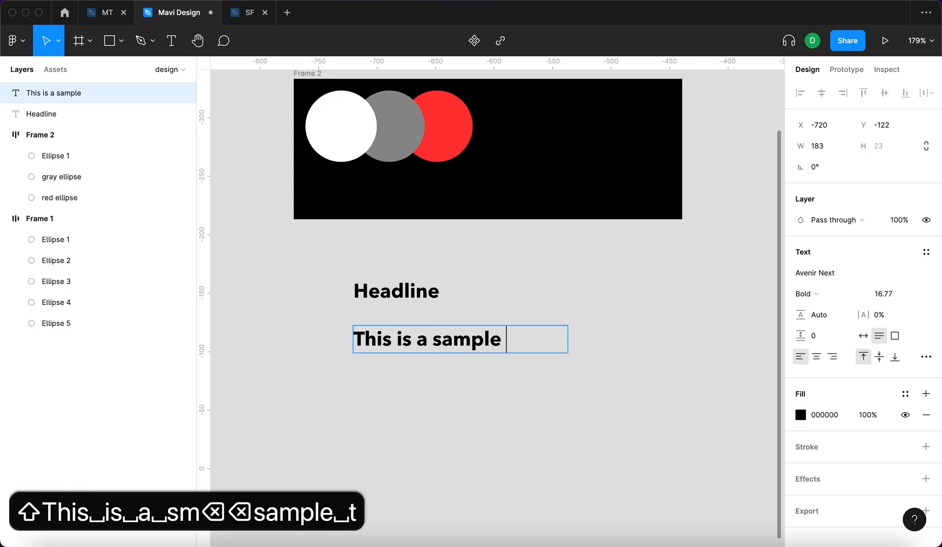
type("text ")
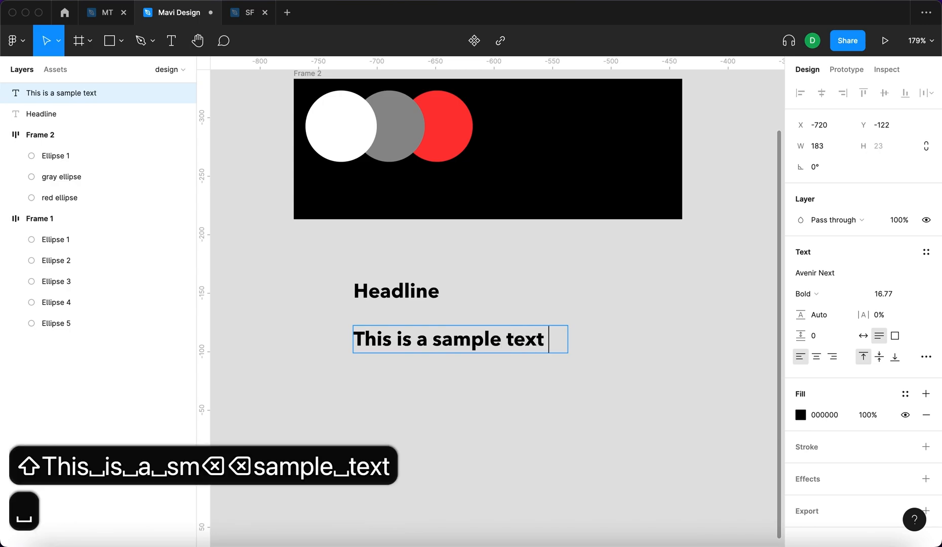
type("lorem ipsum just")
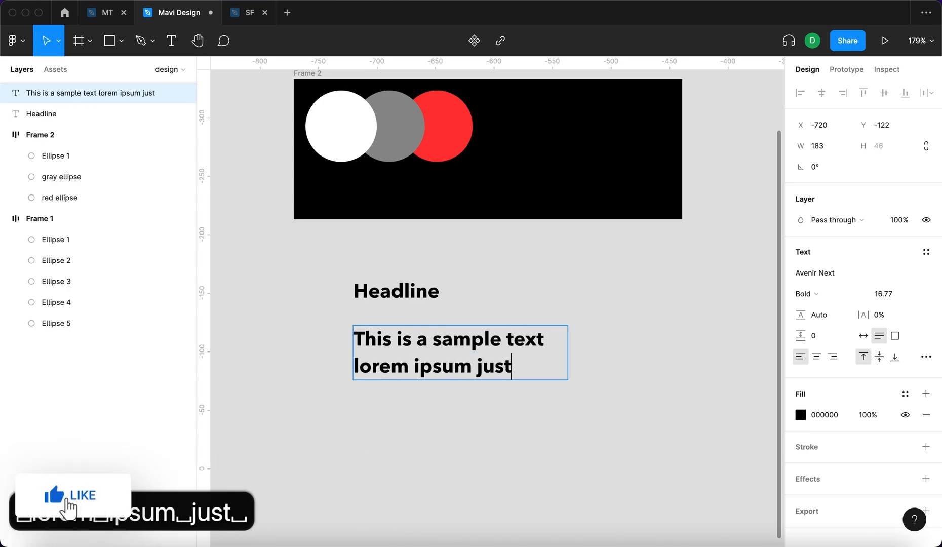
type(" to have some")
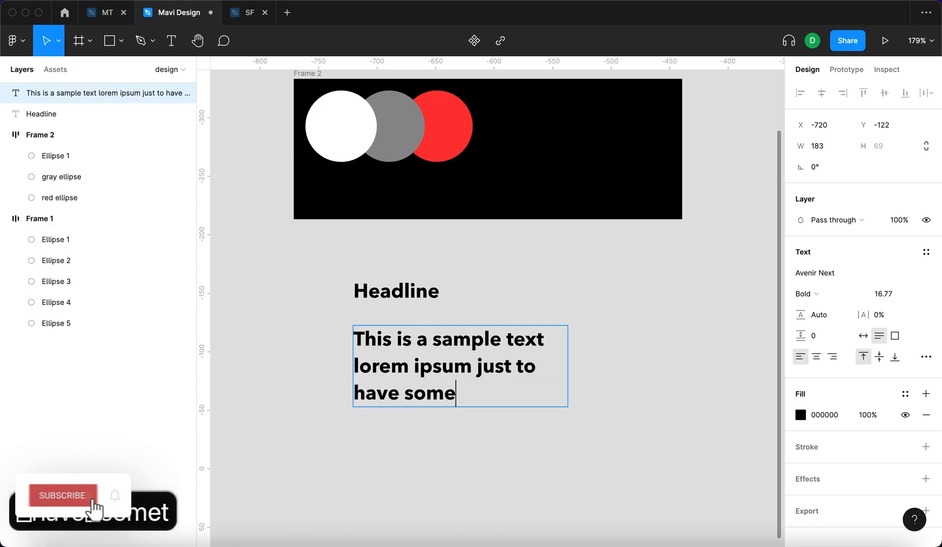
type("thing here, this")
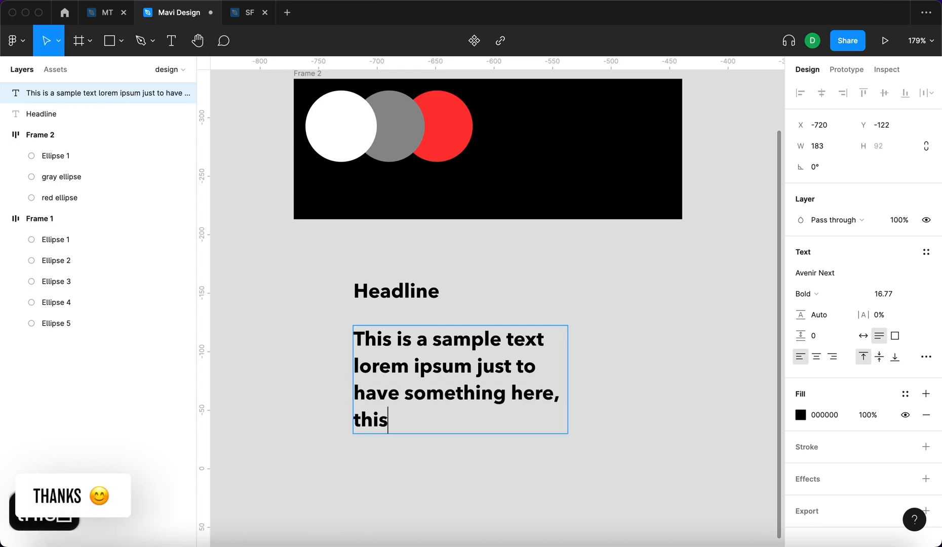
type(" is a sentence.")
key("Escape")
Style the paragraph text as Demi Bold at size 10 with a 565656 fill.
left_click(883, 293)
type("10")
key("Return")
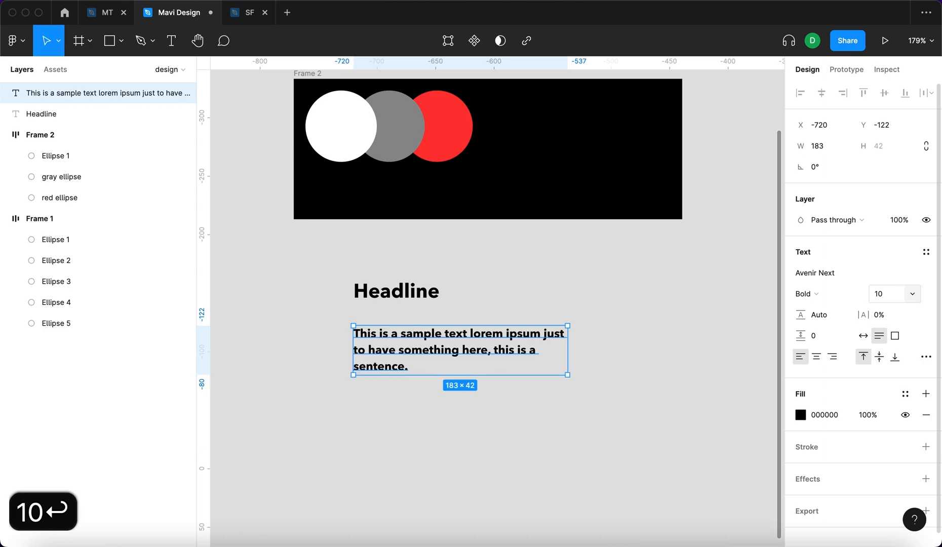
Wrap the headline and paragraph in a vertical auto layout frame with spacing 6 and name it "feature card".
left_click_drag(681, 442, 314, 260)
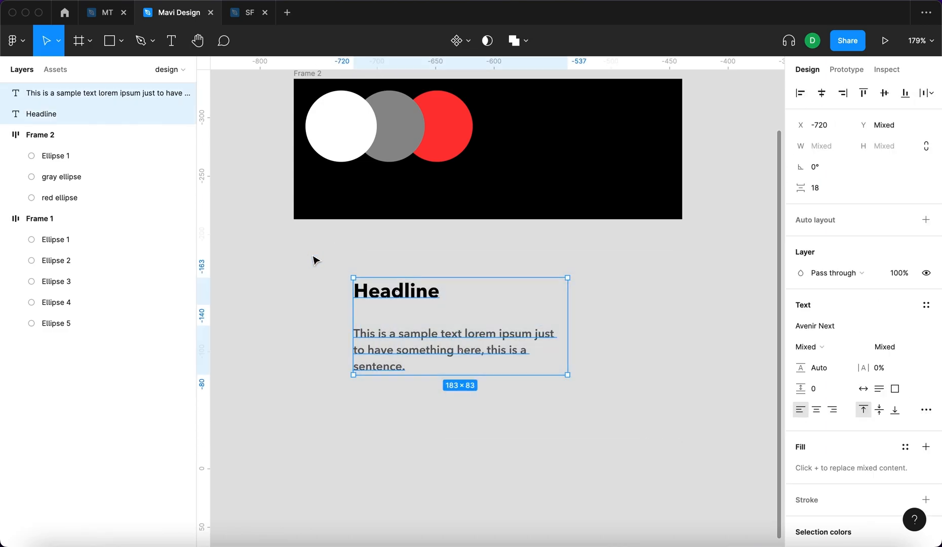
key("shift+a")
mouse_move(800, 306)
left_mouse_down()
mouse_move(761, 315)
mouse_move(785, 315)
mouse_move(788, 305)
left_mouse_up()
double_click(363, 270)
type("feature card")
key("Return")
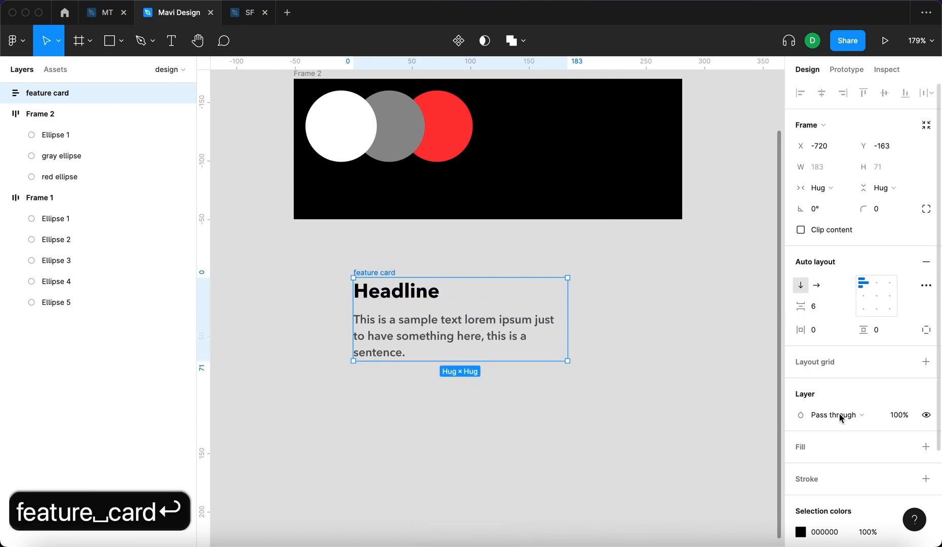
Give the feature card an FFFFFF fill with 20 horizontal and vertical padding, and move it closer to Frame 2.
left_click(925, 446)
left_click(830, 328)
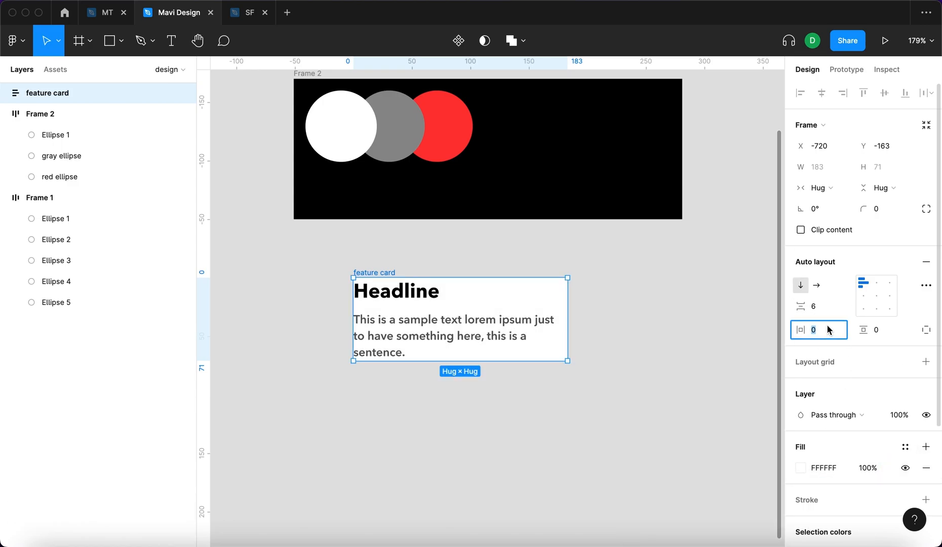
key("shift+Up")
key("shift+Up")
left_click(885, 330)
key("shift+Up")
key("shift+Up")
key("Return")
left_click_drag(394, 272, 399, 255)
left_click(630, 309)
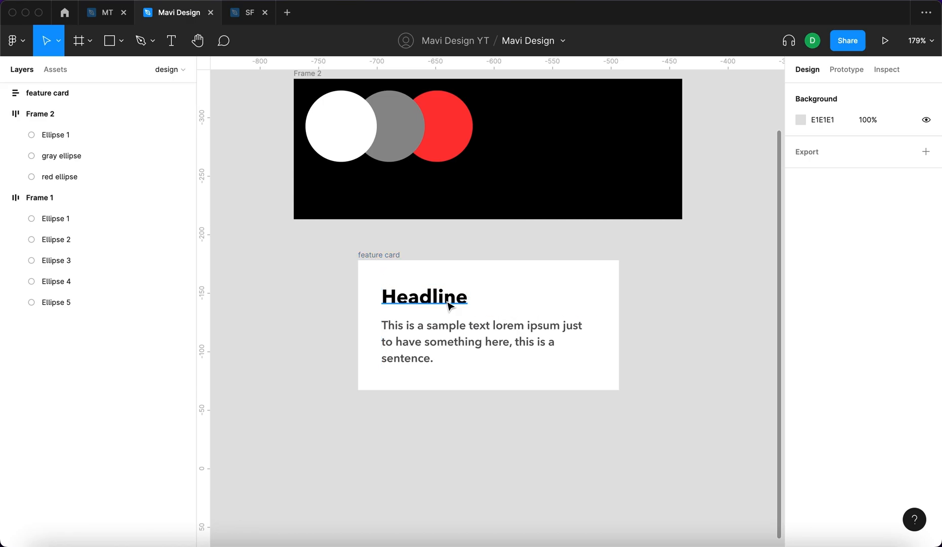
Widen the feature card to about 232 by its edge, keeping its height hugging the contents.
left_click(389, 344)
left_click(376, 254)
key("Escape")
left_click(382, 266)
left_click_drag(616, 284, 633, 405)
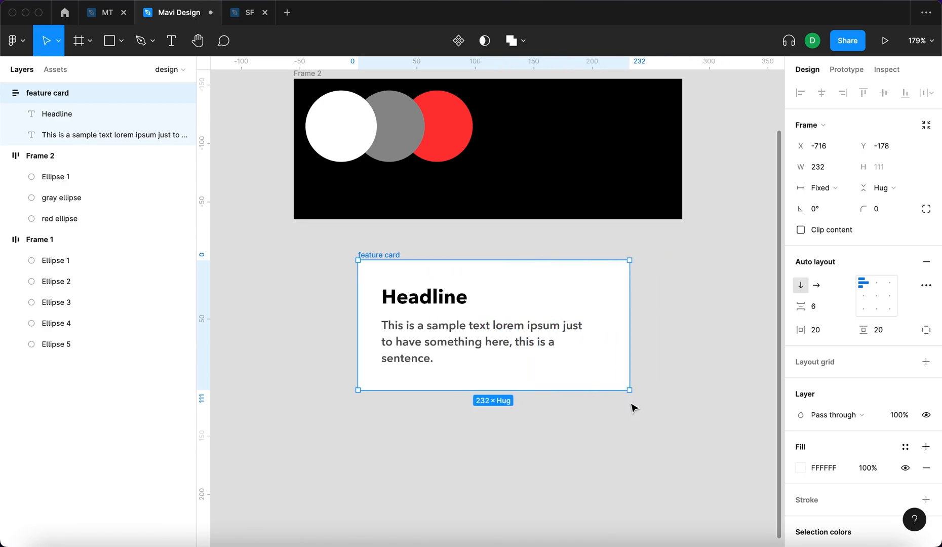
Set the headline's horizontal resizing in the feature card to Fill container.
left_click(447, 352)
key("shift+Tab")
key("Tab")
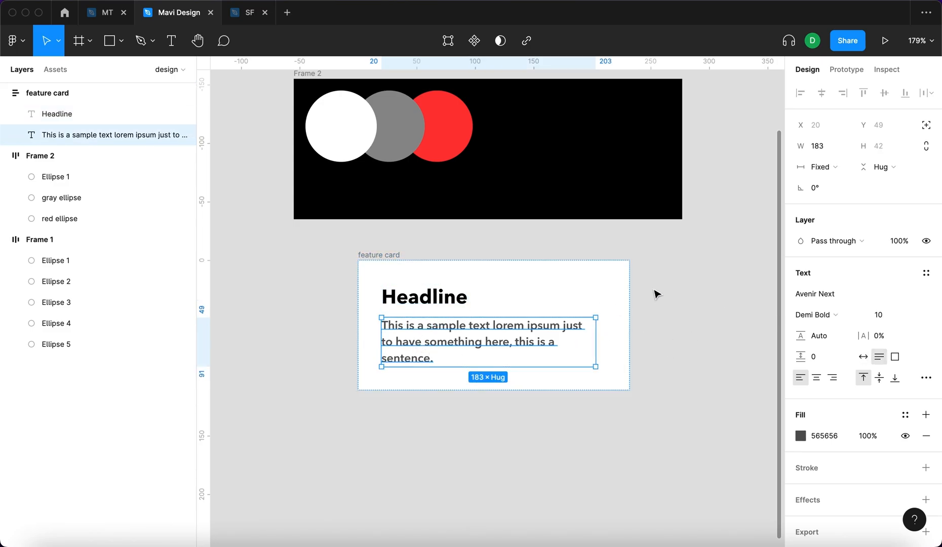
left_click(417, 303)
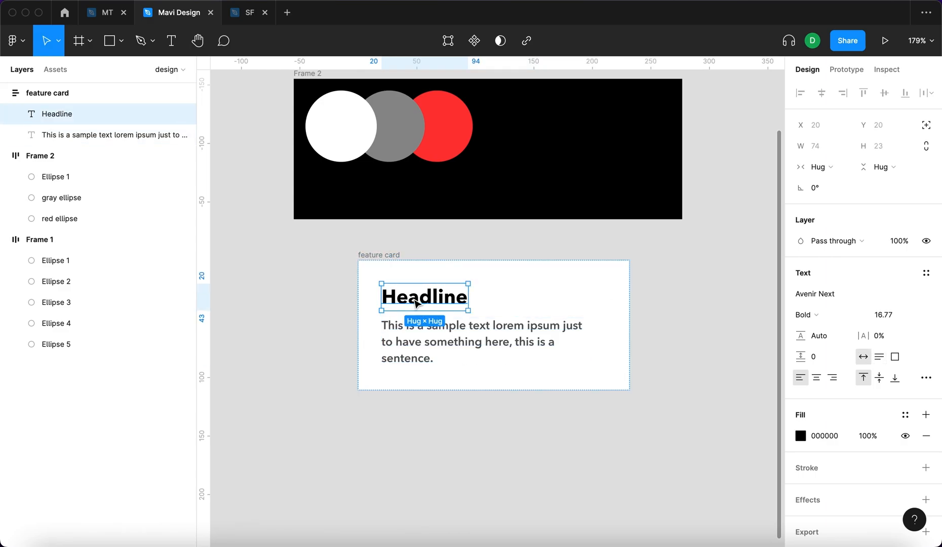
left_click(822, 167)
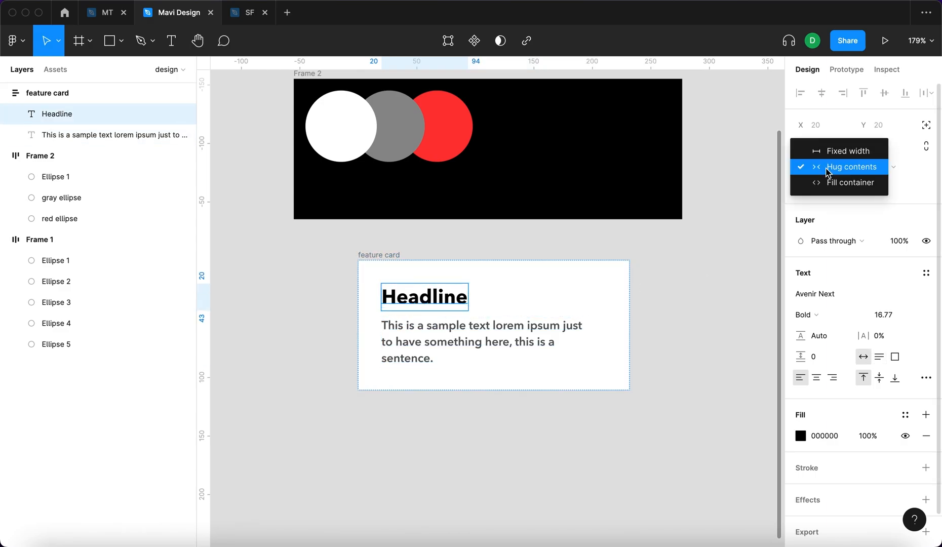
left_click(830, 182)
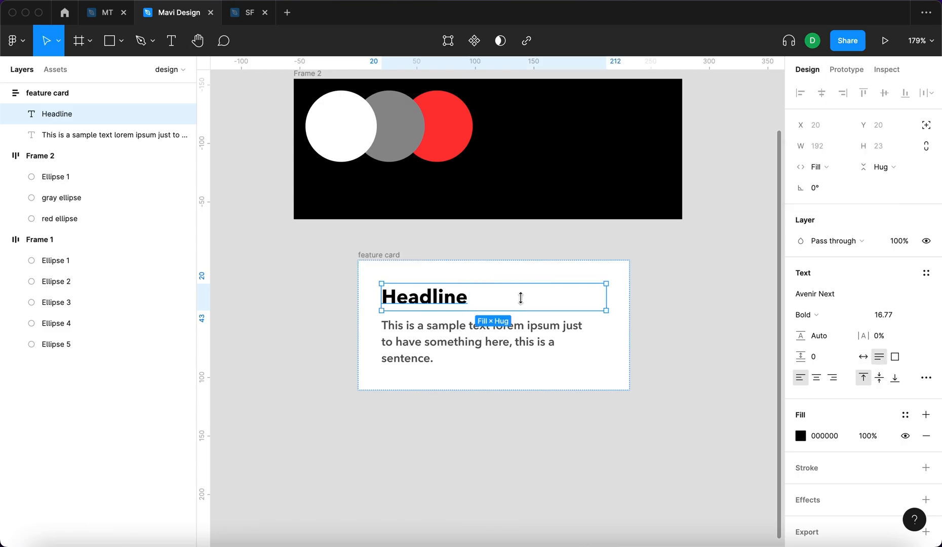
Set the paragraph's horizontal resizing in the feature card to Fill container.
left_click(542, 331)
left_click(827, 173)
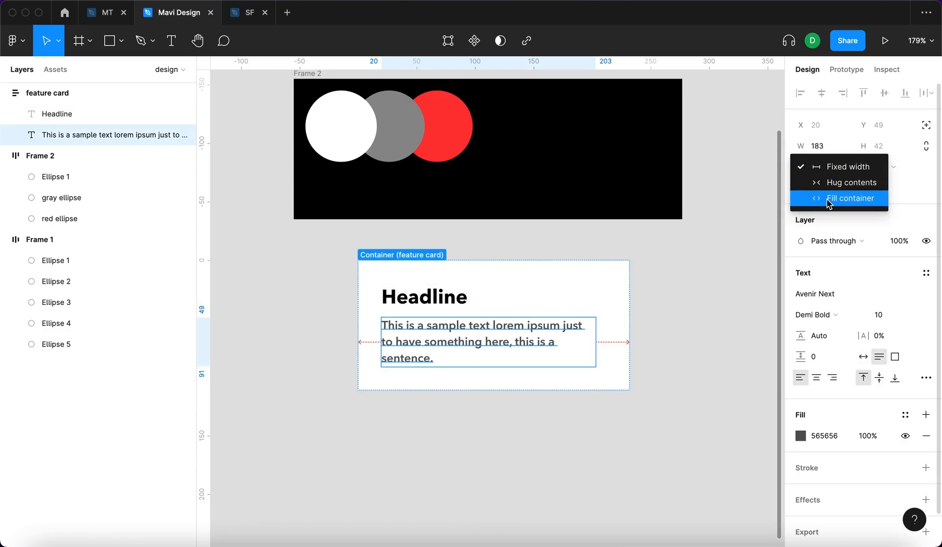
left_click(867, 198)
left_click(718, 282)
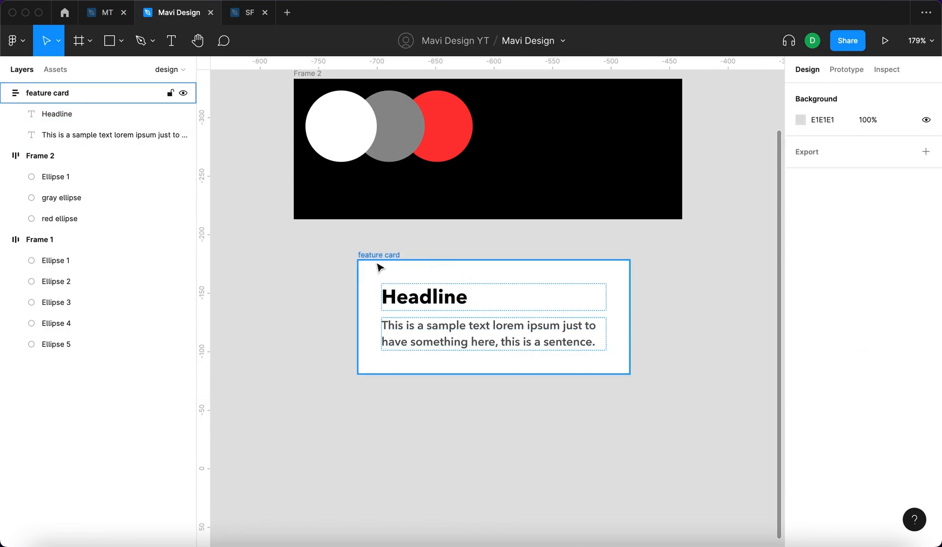
Resize the feature card horizontally to about 240 and back to about 231 to test how its texts adapt.
left_click(545, 315)
mouse_move(634, 297)
left_mouse_down()
mouse_move(459, 316)
mouse_move(675, 311)
mouse_move(639, 315)
left_mouse_up()
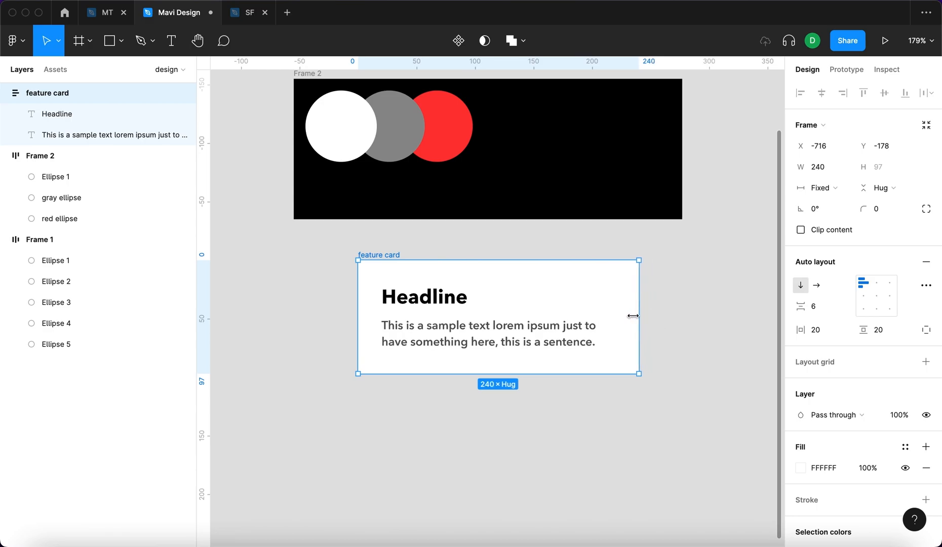
left_click_drag(641, 278, 629, 303)
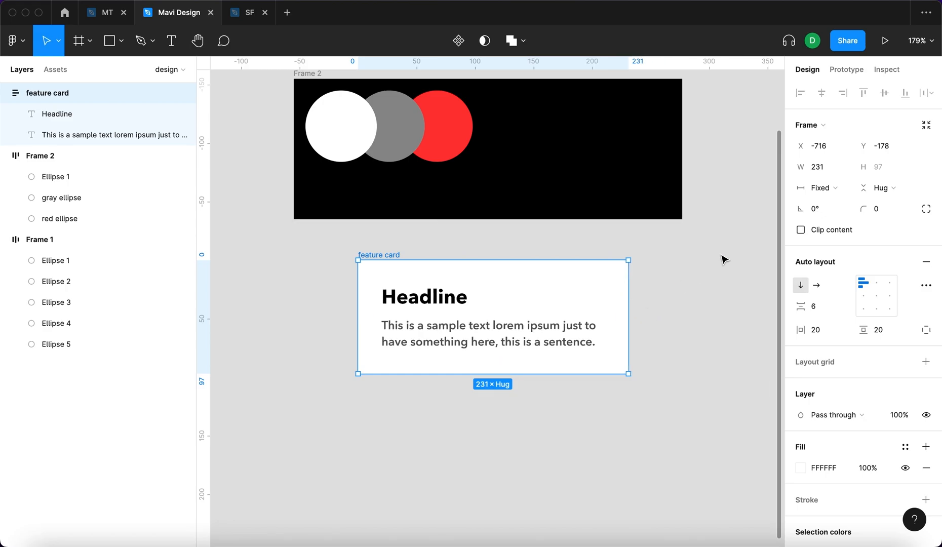
Set the feature card's vertical resizing to Fixed height and narrow the card to about 108 wide.
left_click(893, 189)
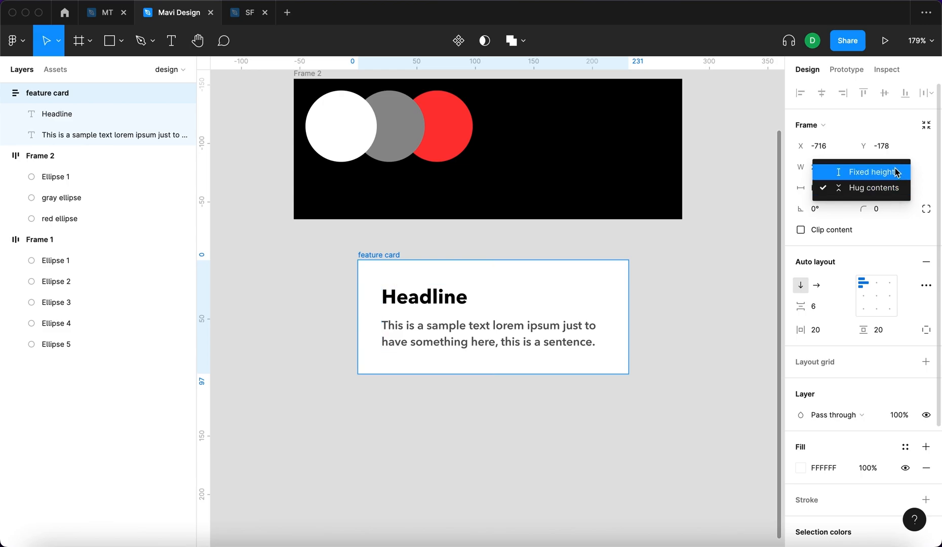
left_click(893, 175)
left_click_drag(623, 292, 484, 308)
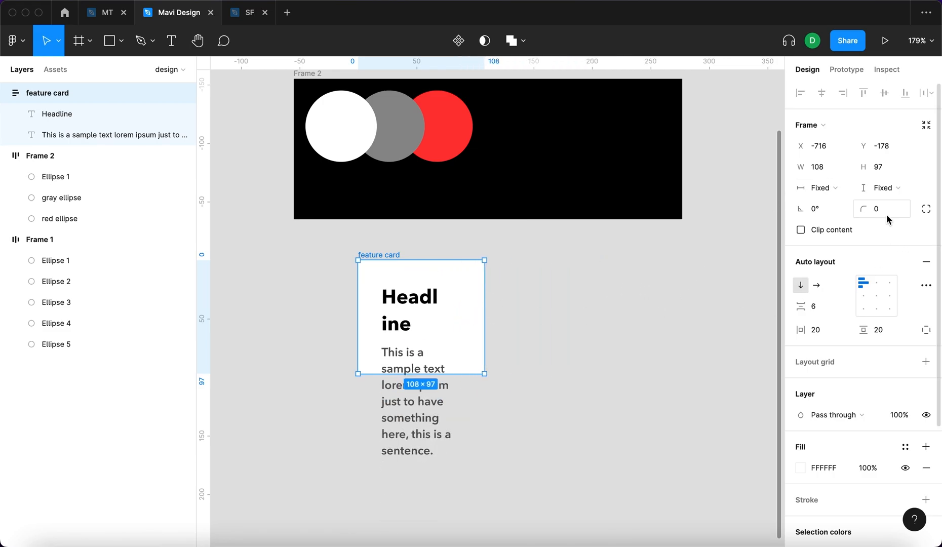
Move the feature card to X -628, Y -186 and check the resizing settings of its headline and paragraph.
left_click_drag(372, 255, 503, 289)
left_click(497, 293)
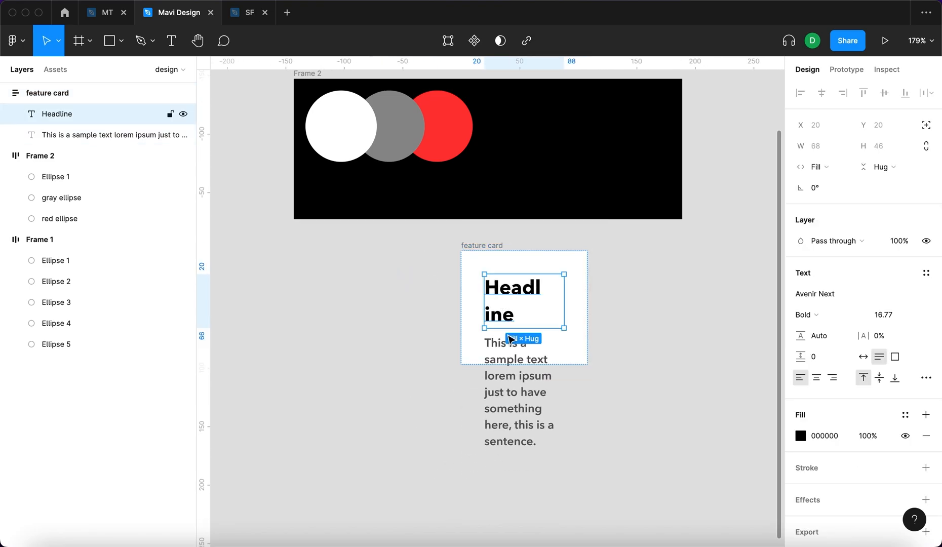
left_click(509, 388)
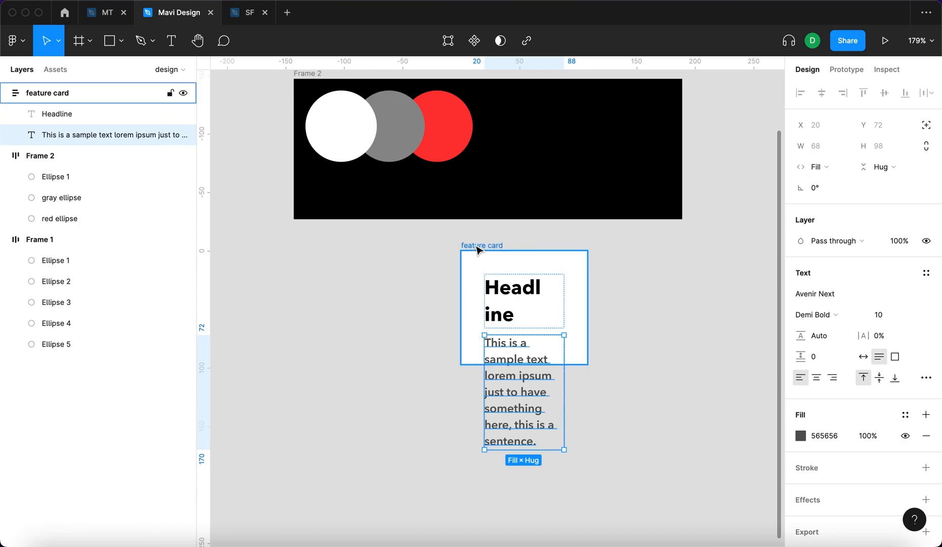
left_click(521, 302)
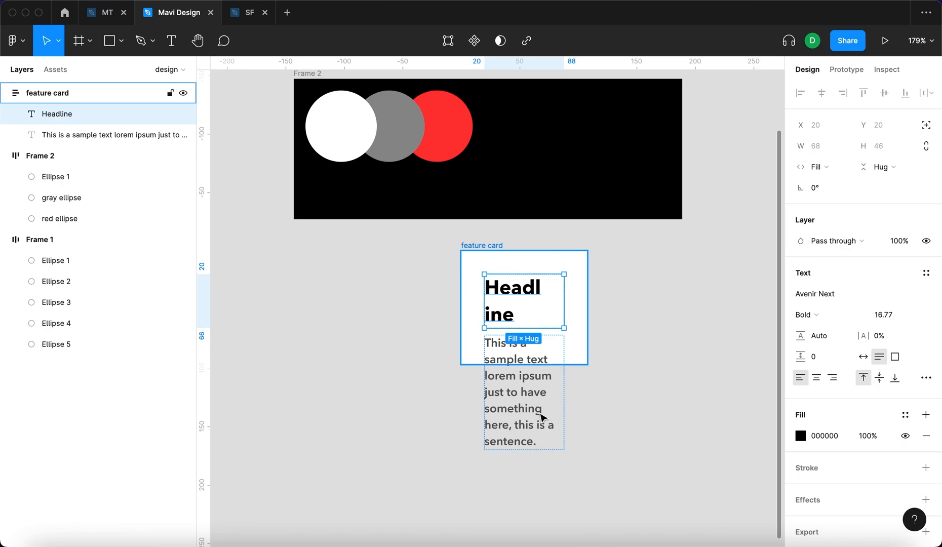
Widen the feature card to 180 and set its vertical resizing to Hug contents.
left_click(382, 275)
left_click(476, 245)
left_click_drag(587, 275, 694, 275)
left_click(905, 189)
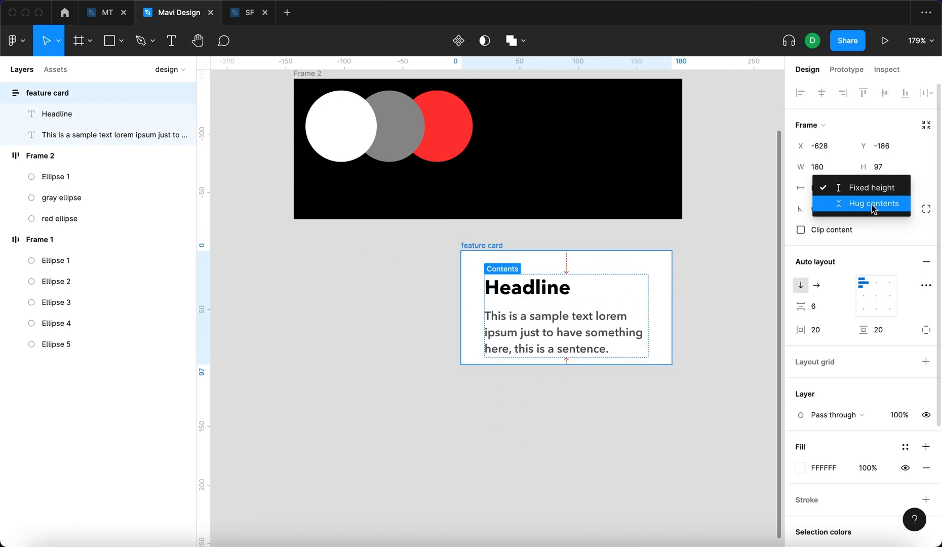
left_click(872, 207)
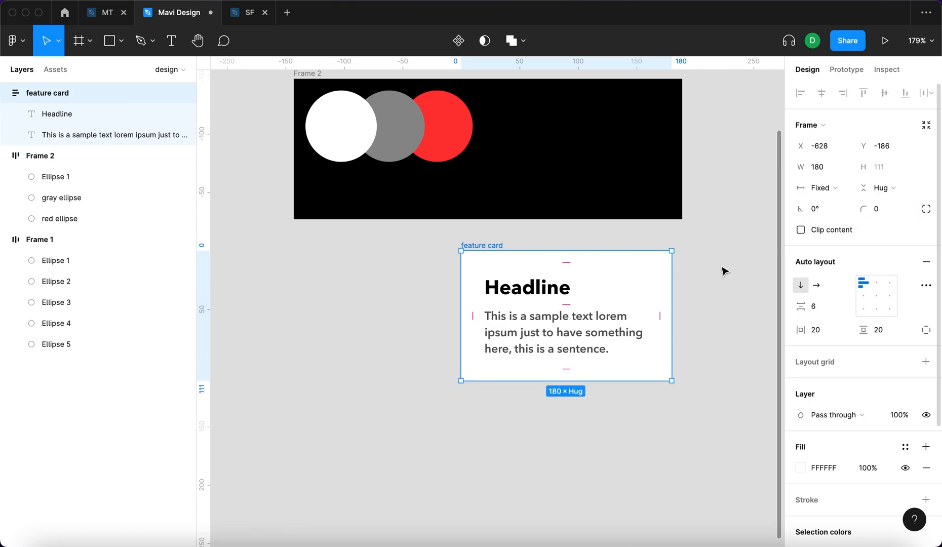
Try a top padding of 30 and different item spacings, down to 4, on the feature card.
left_click(582, 262)
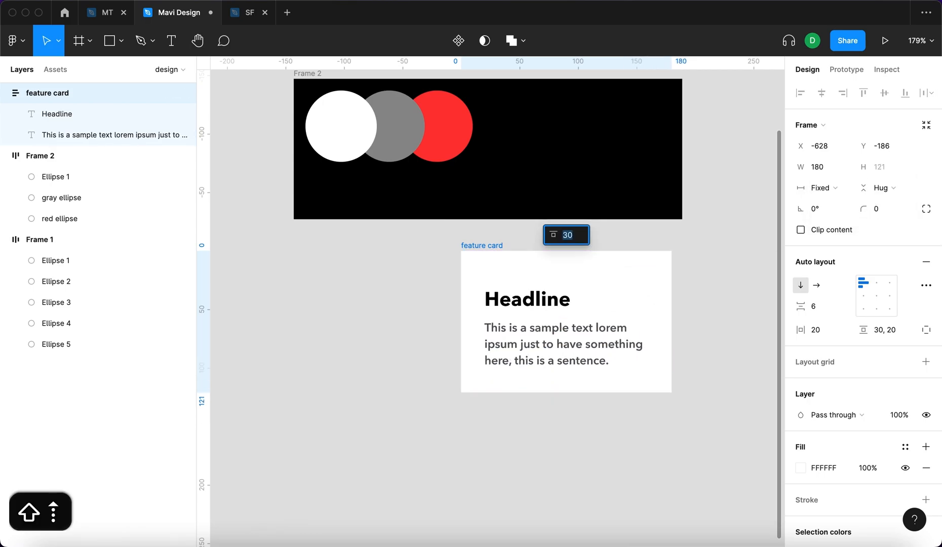
left_click(657, 302)
left_click(561, 312)
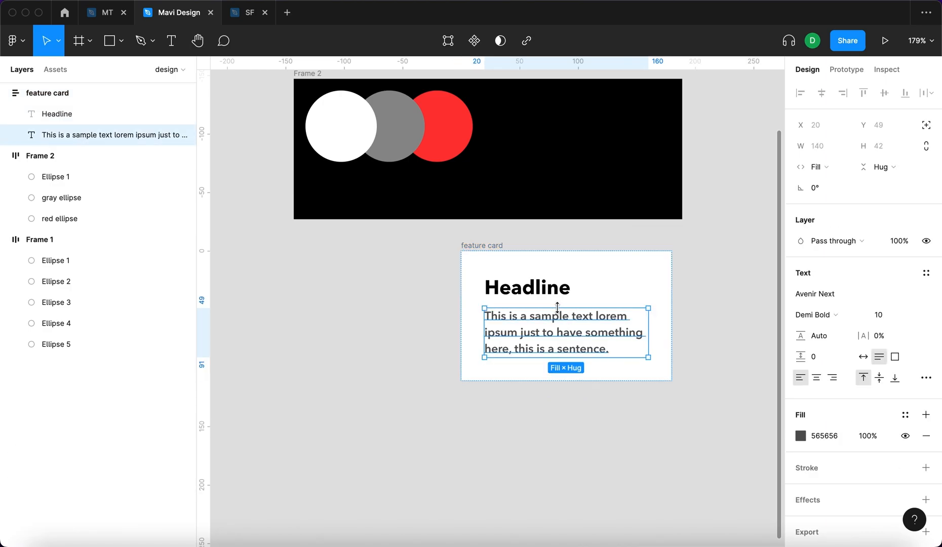
left_click(537, 306)
key("shift+Up")
key("shift+Down")
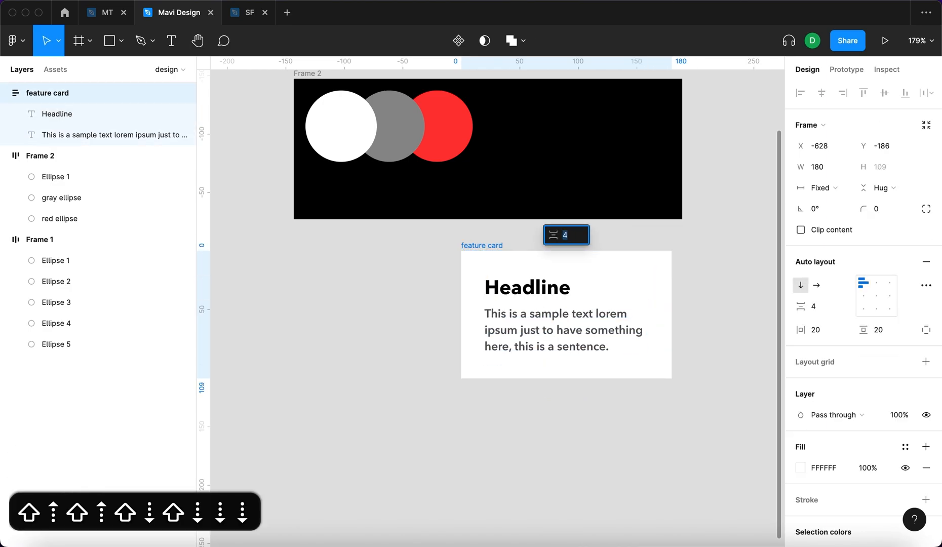
key("Escape")
Move the feature card to X -675, Y -165 and check its paragraph's resizing settings.
left_click_drag(474, 248, 422, 273)
left_click(336, 274)
scroll(337, 275, "down", 2)
left_click(430, 215)
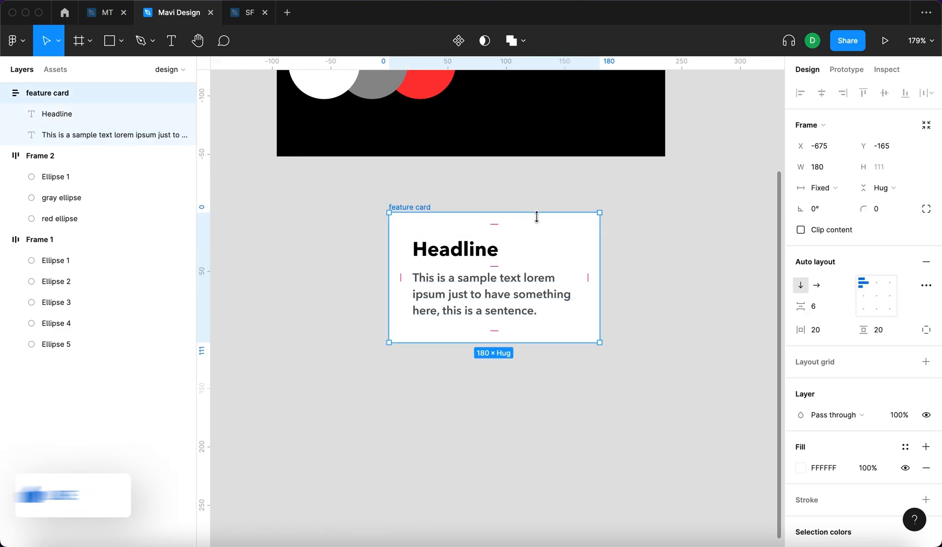
left_click(522, 315)
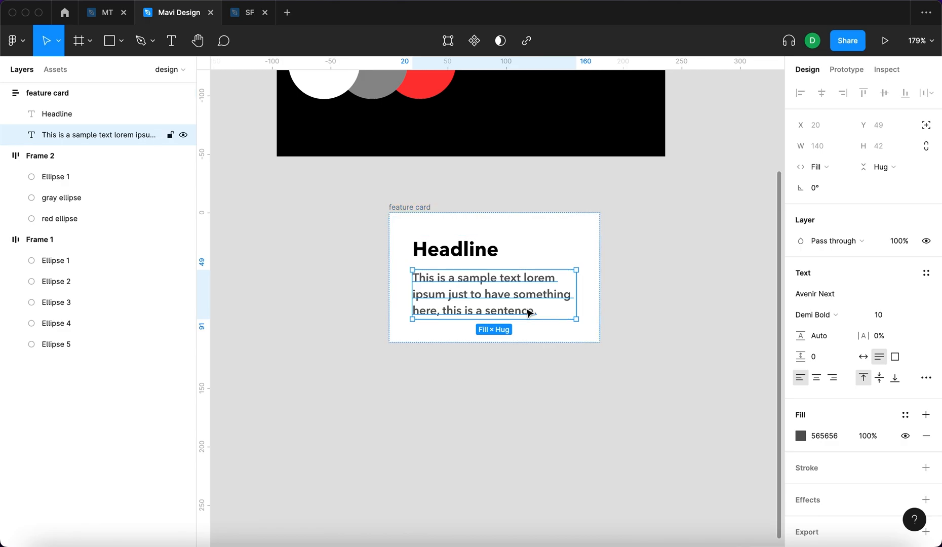
left_click(668, 388)
scroll(668, 387, "up", 3)
scroll(668, 389, "down", 4)
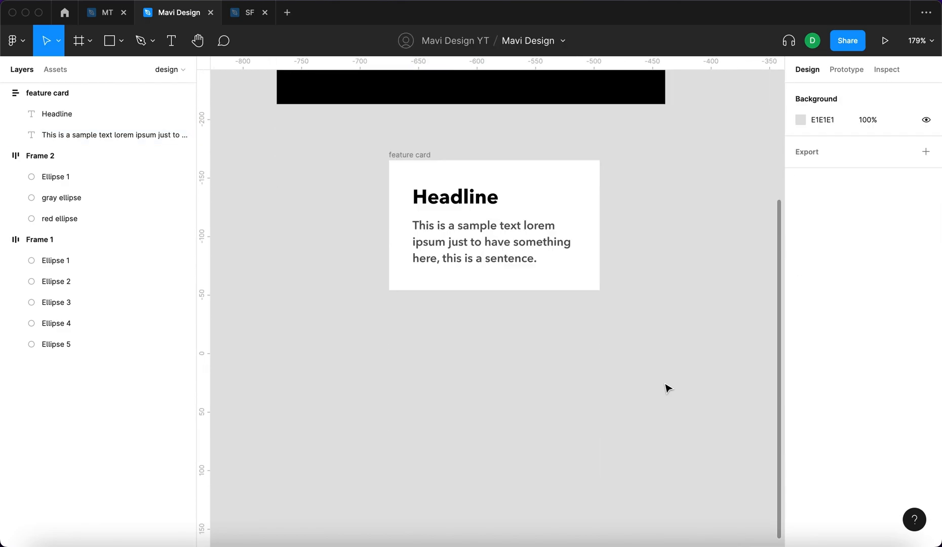
Draw a circle about 13 × 13 below the feature card and fill it with dark gray 323232.
key("o")
left_click_drag(405, 322, 423, 340)
left_click(452, 338)
left_click(415, 331)
left_click(801, 273)
left_click_drag(693, 313, 573, 349)
left_click(771, 206)
Duplicate the small dark circle into an evenly spaced row of four and wrap the row in an auto layout frame.
left_click_drag(423, 339, 438, 330)
key("super+d")
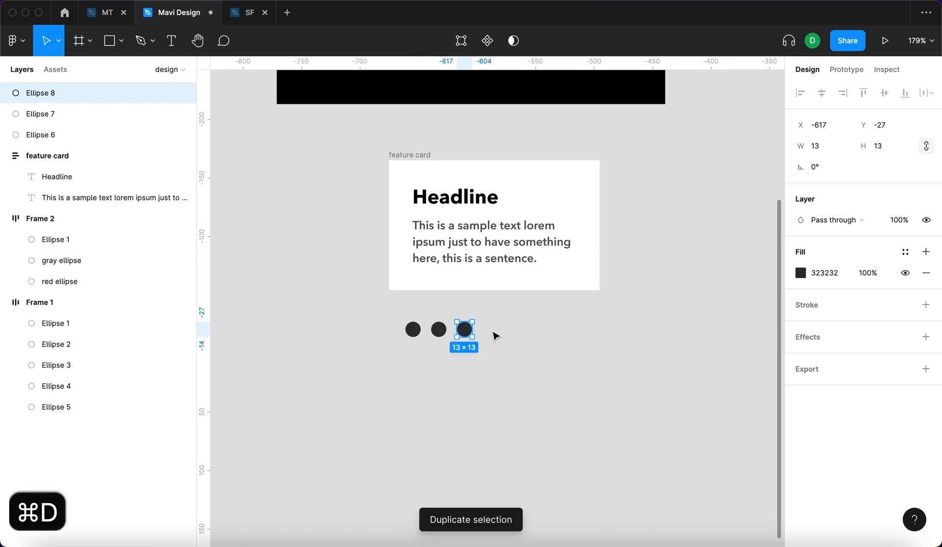
key("super+d")
left_click_drag(561, 357, 368, 311)
key("shift+a")
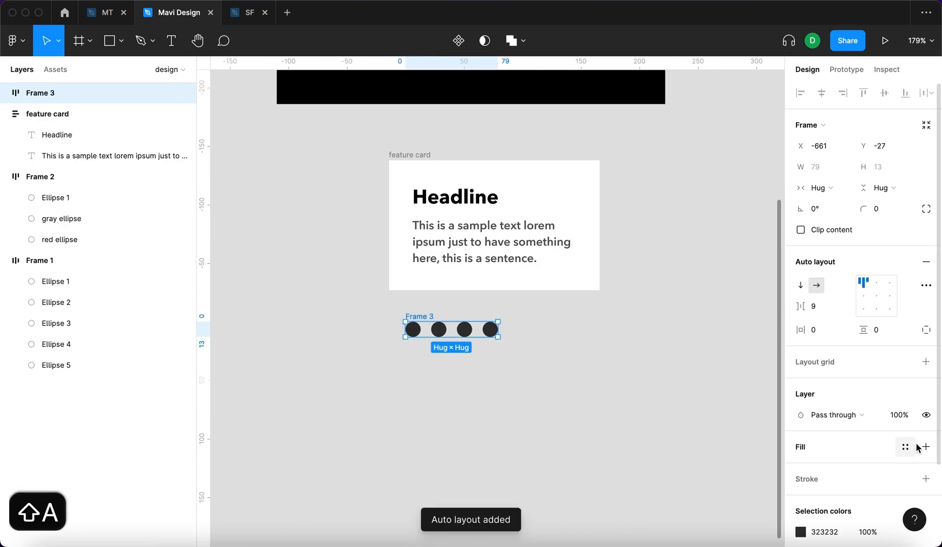
Add a light gray C8C8C8 fill to the auto layout frame around the four circles.
left_click(925, 446)
left_click(800, 468)
left_click(651, 273)
left_click_drag(614, 267, 605, 254)
Set the four-circle frame's horizontal and vertical paddings to 6.
left_click(820, 329)
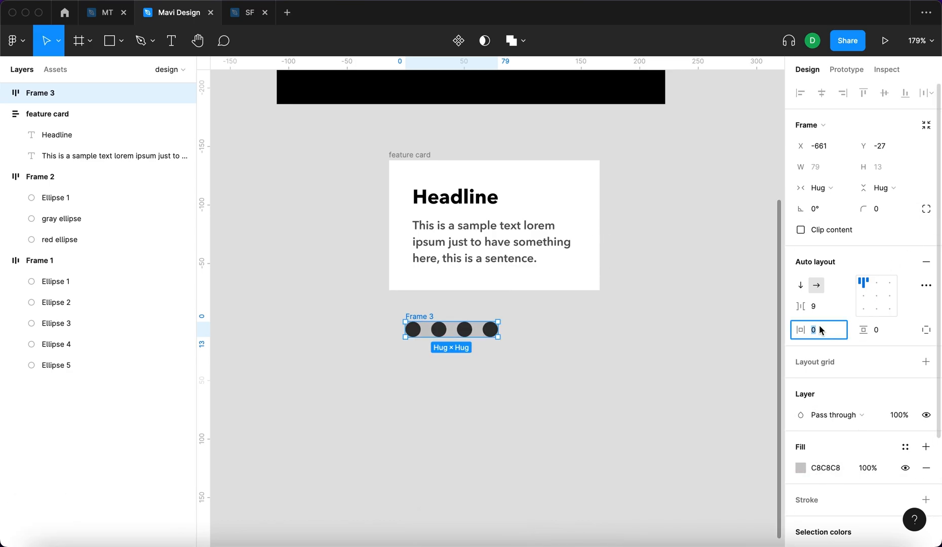
key("Up")
key("Up")
key("Up")
key("Up")
key("Up")
key("Up")
left_click(878, 330)
key("Up")
key("Up")
key("Up")
key("Up")
key("Up")
key("Up")
key("Return")
Round the corners of the four-circle frame with a radius of 40.
left_click(420, 310)
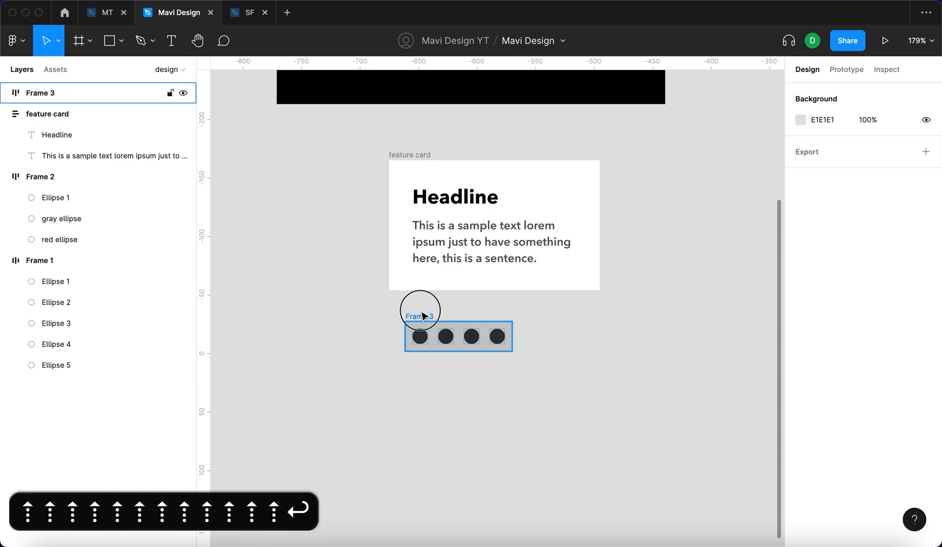
left_click(882, 206)
key("shift+Up")
key("shift+Up")
key("shift+Up")
key("shift+Up")
key("Return")
Duplicate the third circle three times inside its frame to test hugging, and undo the copies.
left_click(471, 338)
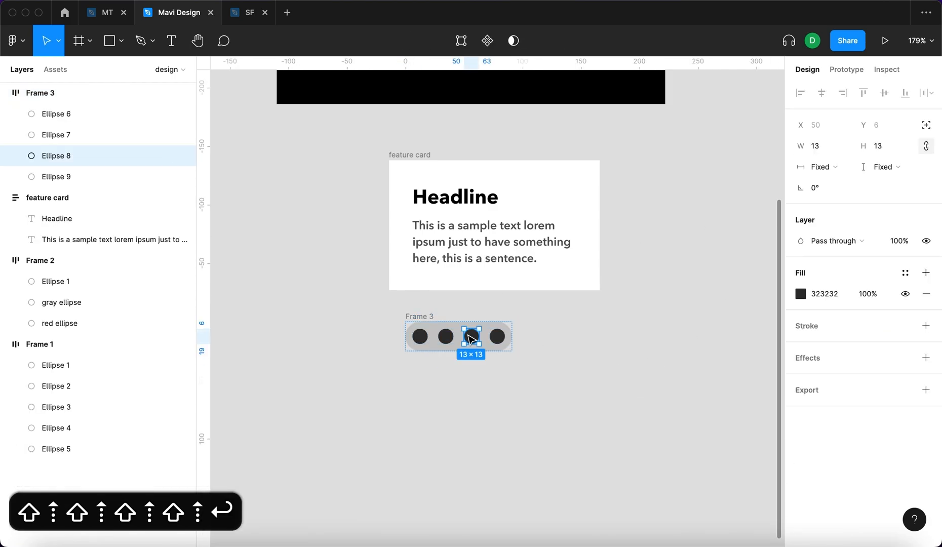
key("super+d")
key("super+d")
key("super+d")
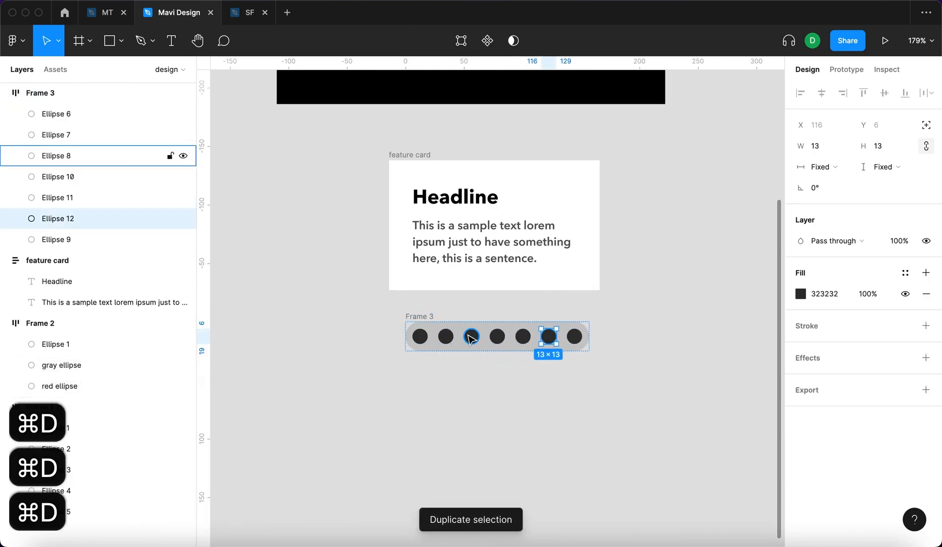
key("super+z")
key("super+z")
key("super+z")
key("super+z")
key("super+z")
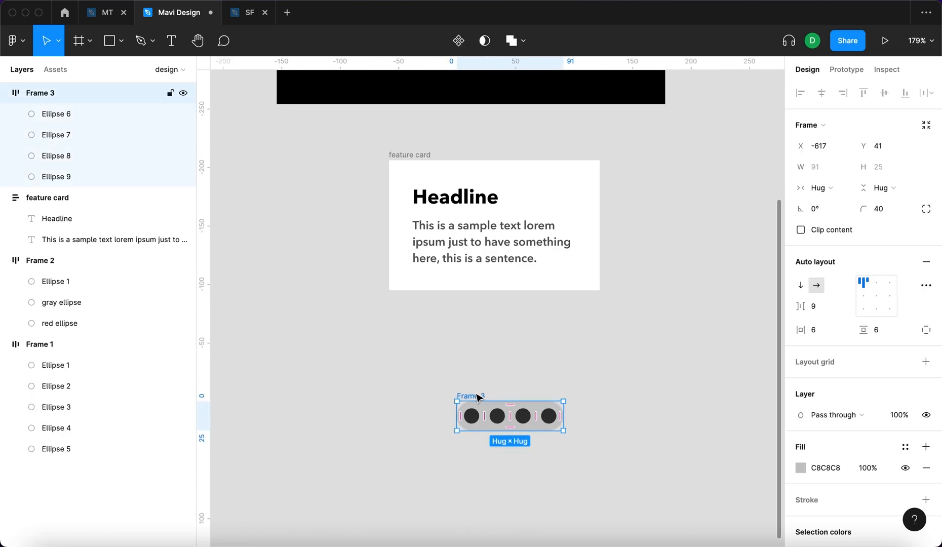
Cut the four-circle frame and paste it into the feature card below the paragraph.
key("super+x")
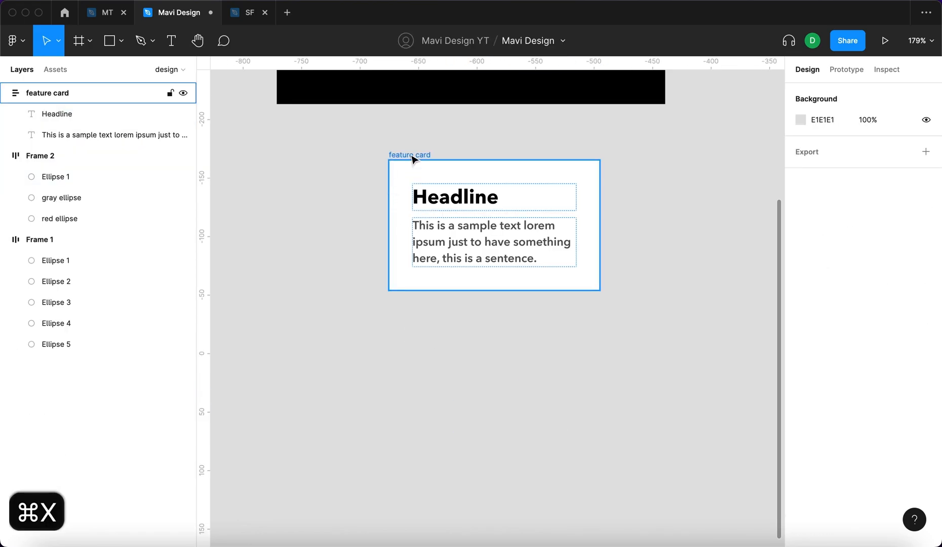
left_click(412, 157)
key("super+v")
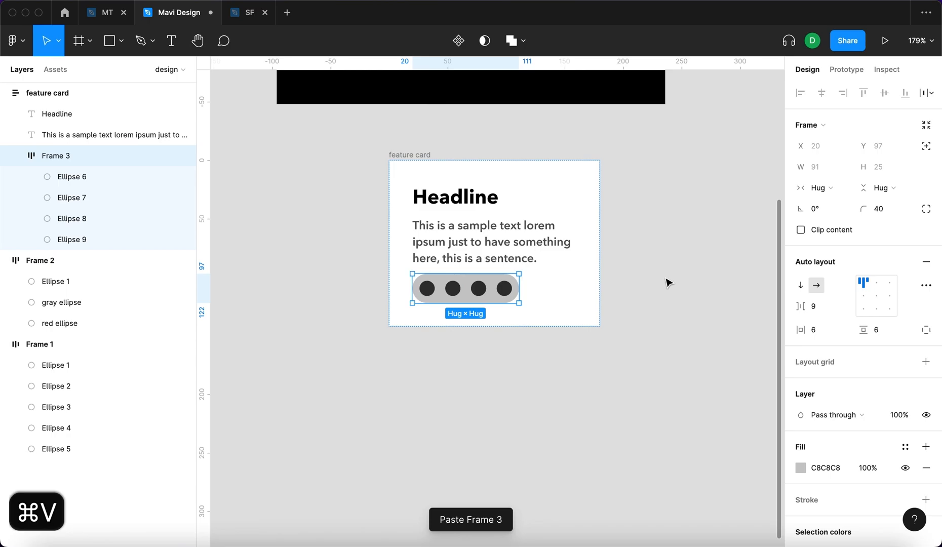
left_click(666, 421)
left_click(514, 299)
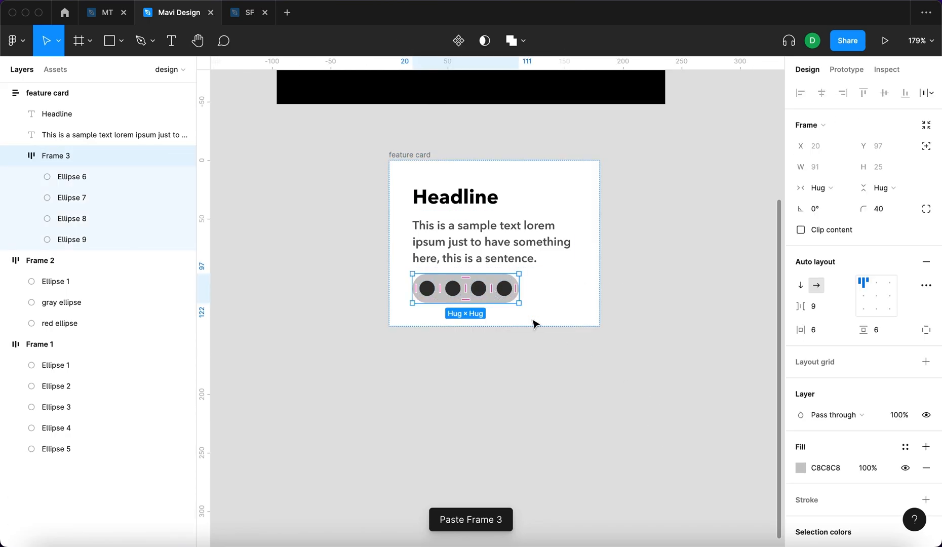
Duplicate the feature card's paragraph and reorder the copy to sit below the four-circle frame.
left_click(506, 256)
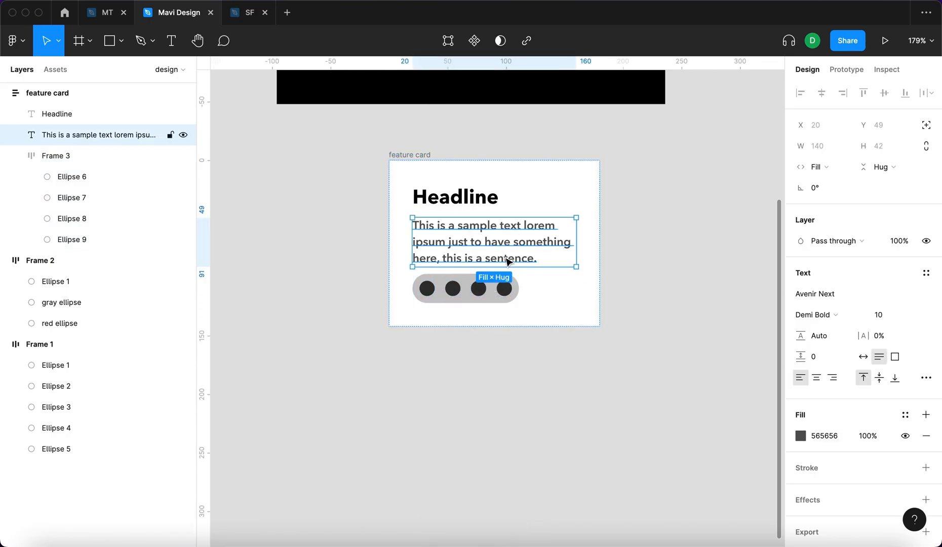
key("super+d")
key("super+bracketleft")
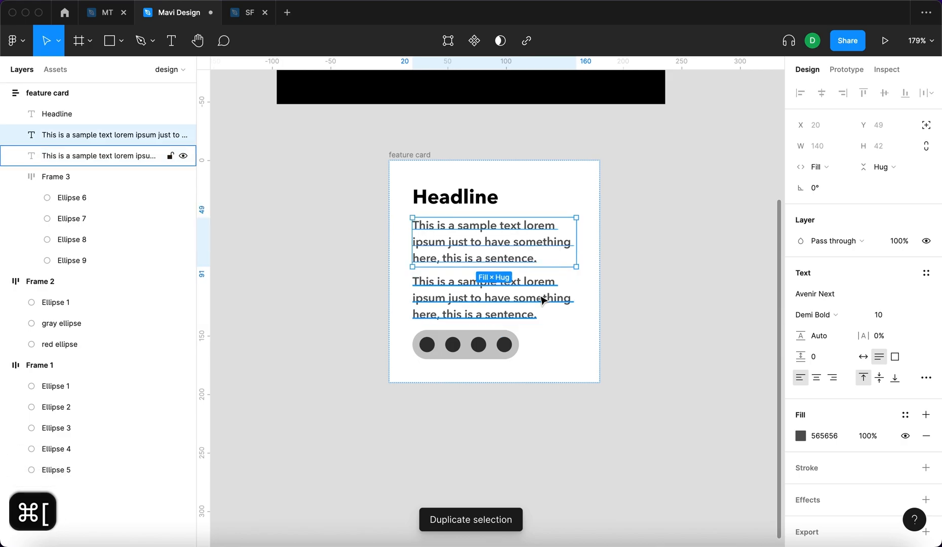
key("super+bracketleft")
Wrap the four-circle frame and the lower paragraph in a vertical auto layout, and check the card's other items.
left_click(467, 296, "shift")
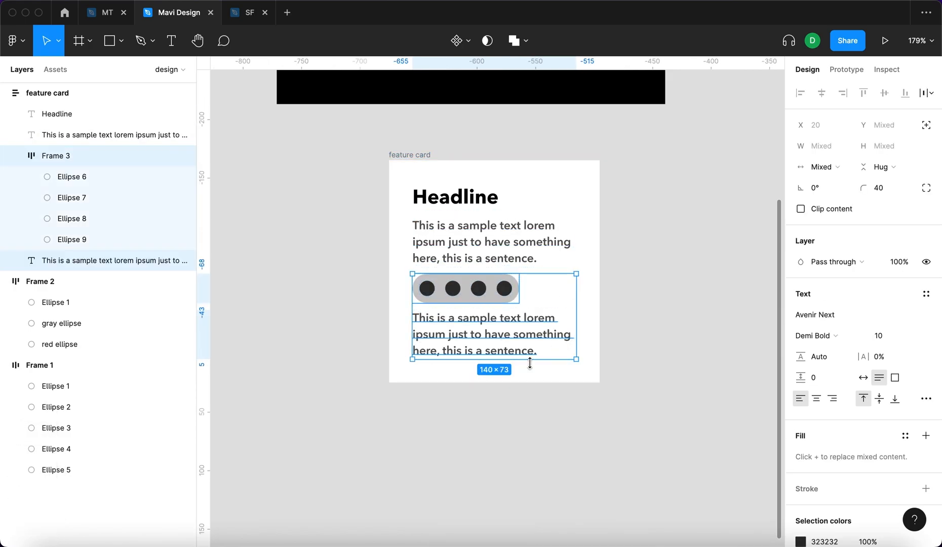
key("shift+a")
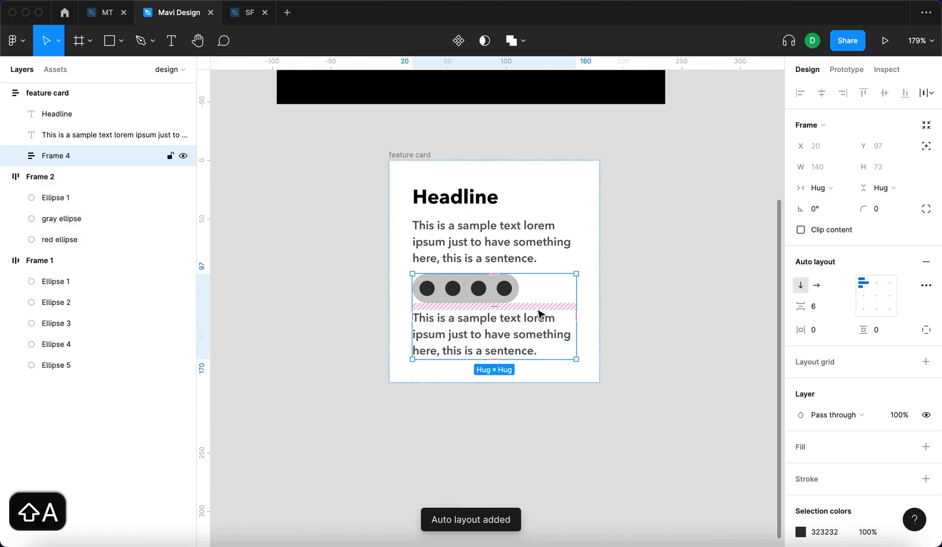
left_click(414, 159)
left_click(463, 195)
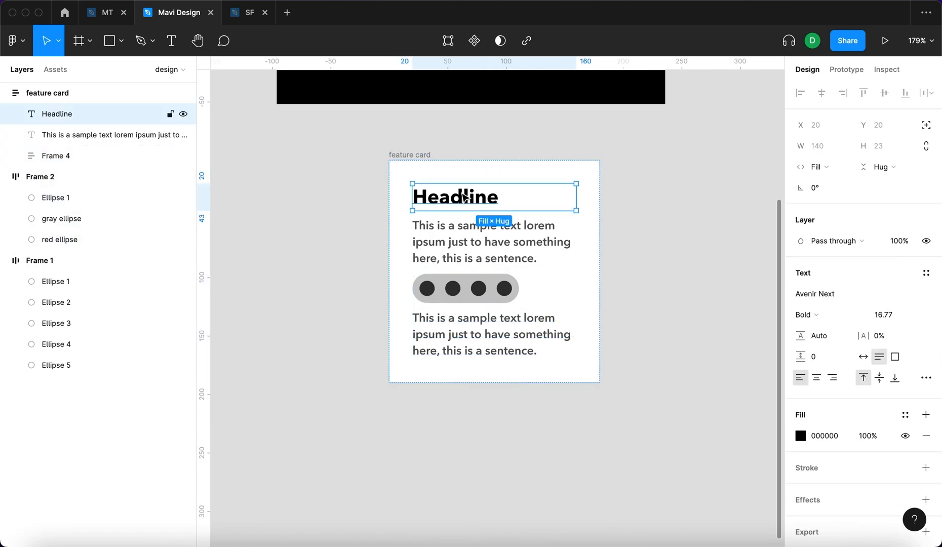
left_click(76, 135)
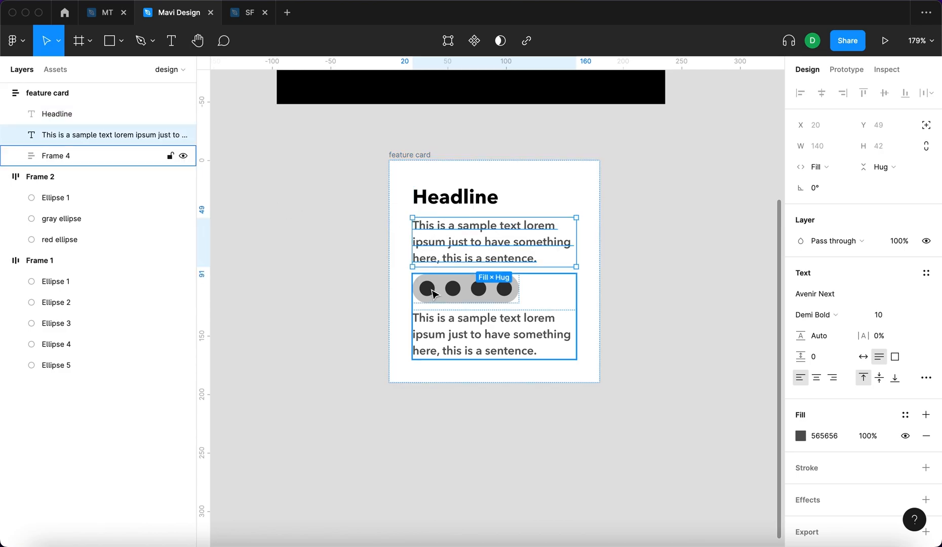
Rename the frame holding the circles and the lower paragraph as "nested autolayout".
double_click(66, 156)
type("nested autolaou")
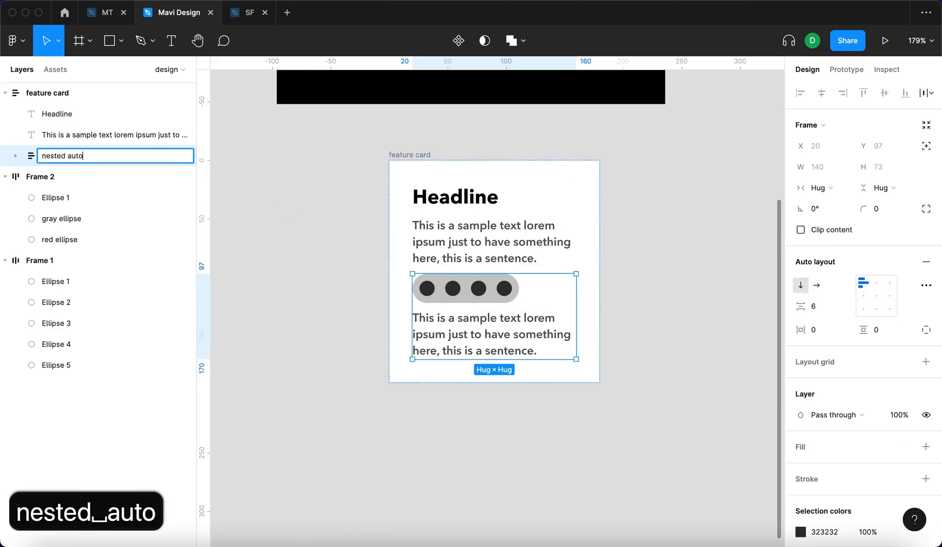
key("BackSpace")
key("BackSpace")
type("yout")
key("Return")
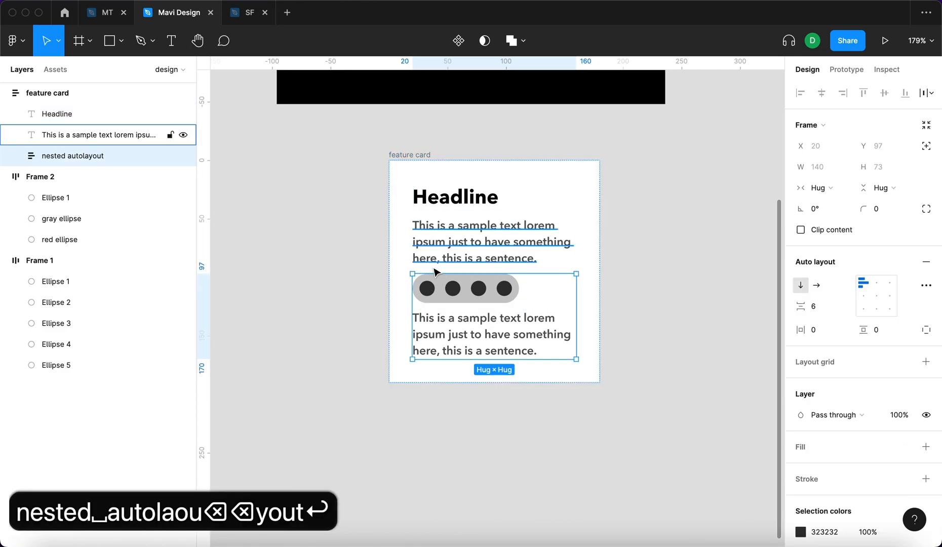
Rename the four-circle frame inside it as "nested nested autolayout".
left_click(467, 348)
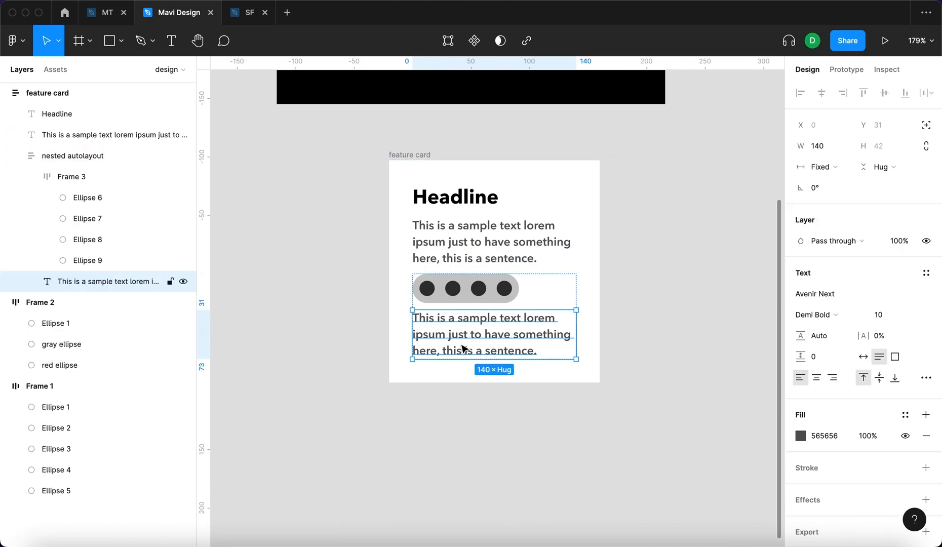
left_click(469, 297)
double_click(71, 179)
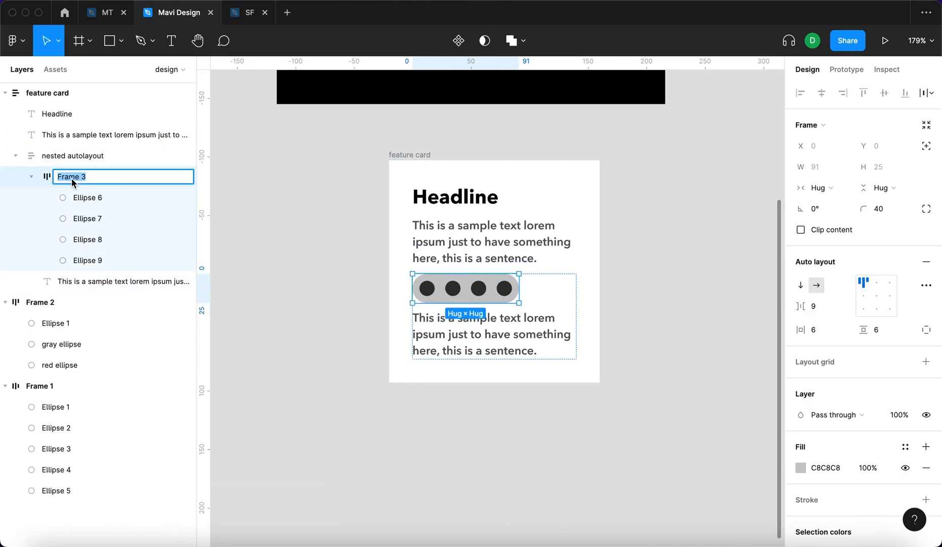
type("nested nested autolayout")
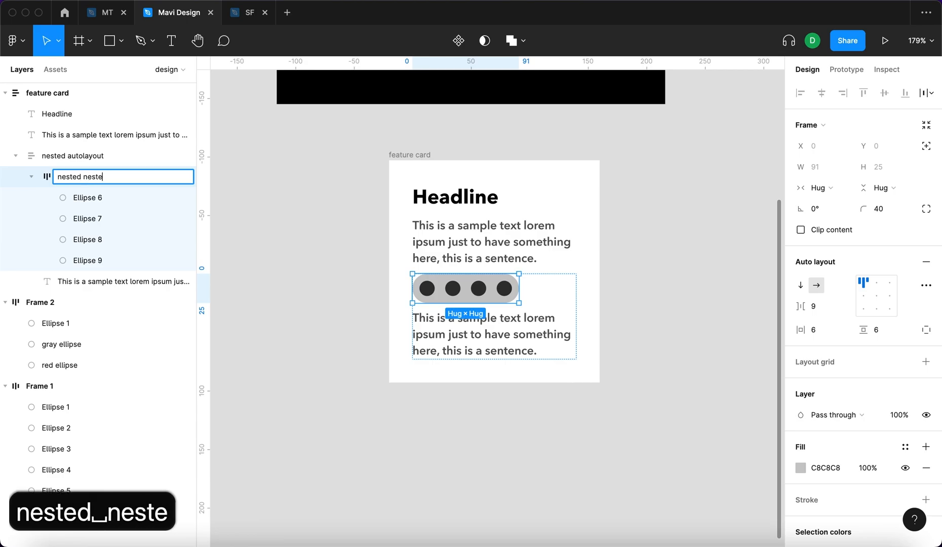
key("Return")
left_click(314, 182)
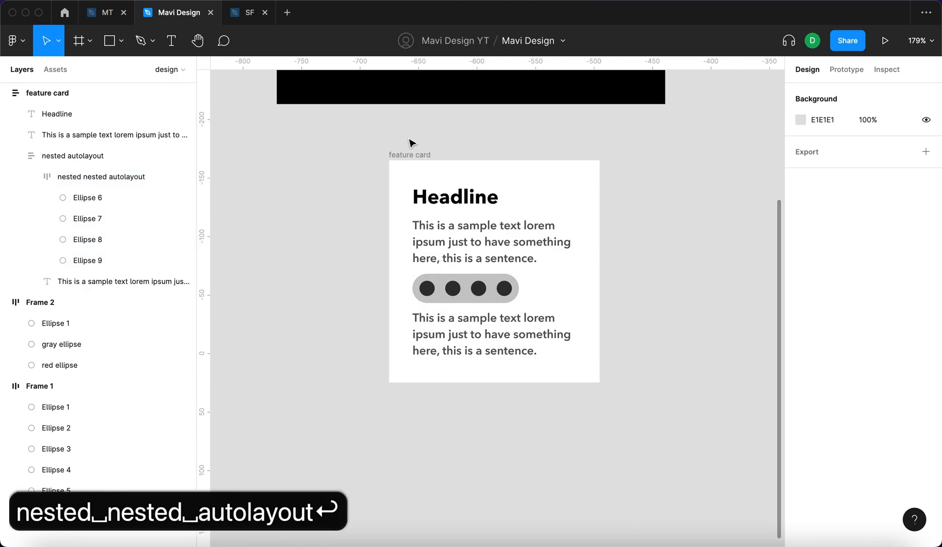
Widen the feature card to 224 and check how the nested autolayout frame responds.
left_click(410, 153)
left_click_drag(601, 187, 652, 225)
left_click(525, 296)
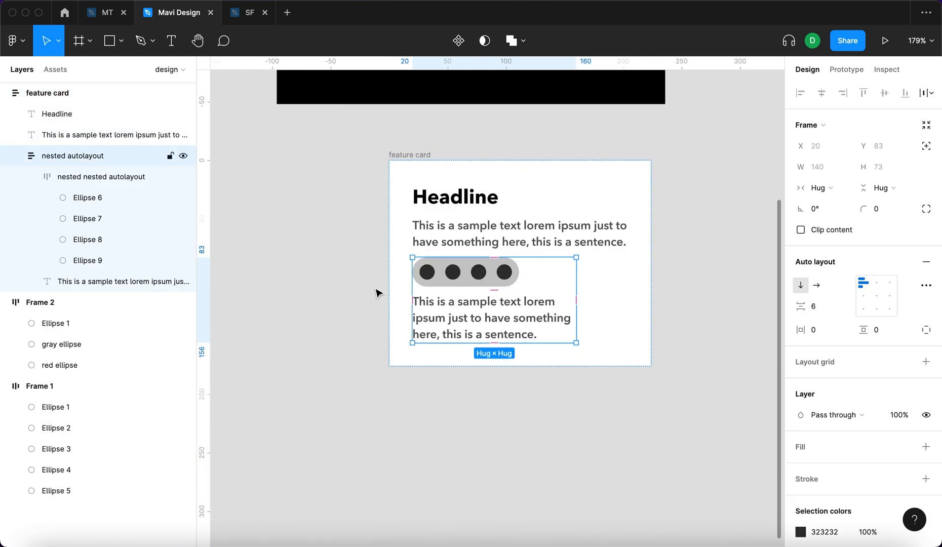
left_click(329, 281)
left_click(406, 160)
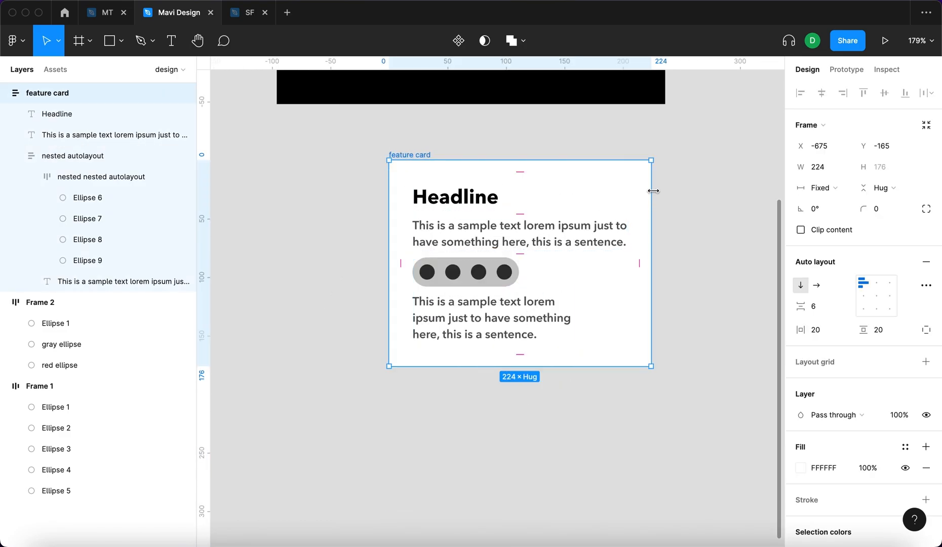
Narrow the feature card to less than 194 and set the nested autolayout frame's width to fill container.
left_click_drag(653, 190, 617, 189)
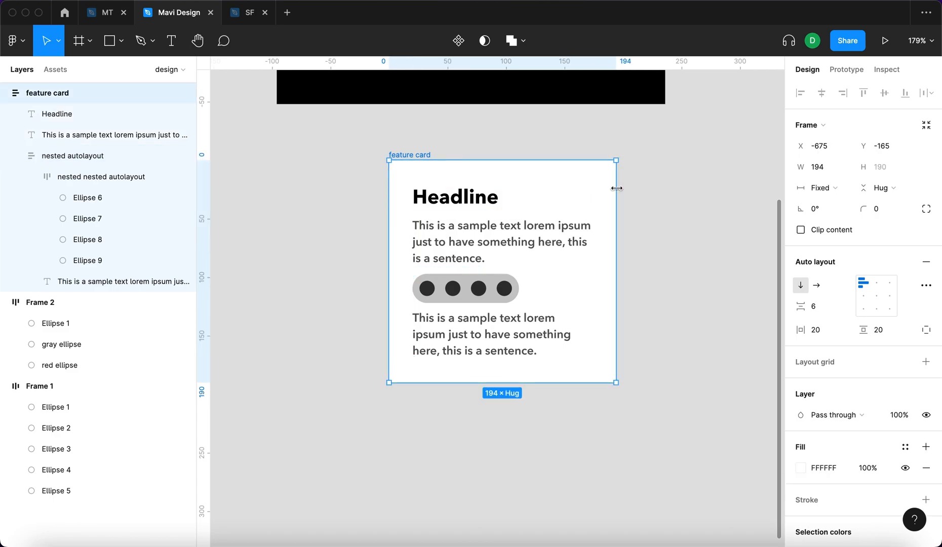
left_click_drag(618, 194, 594, 221)
left_click(508, 350)
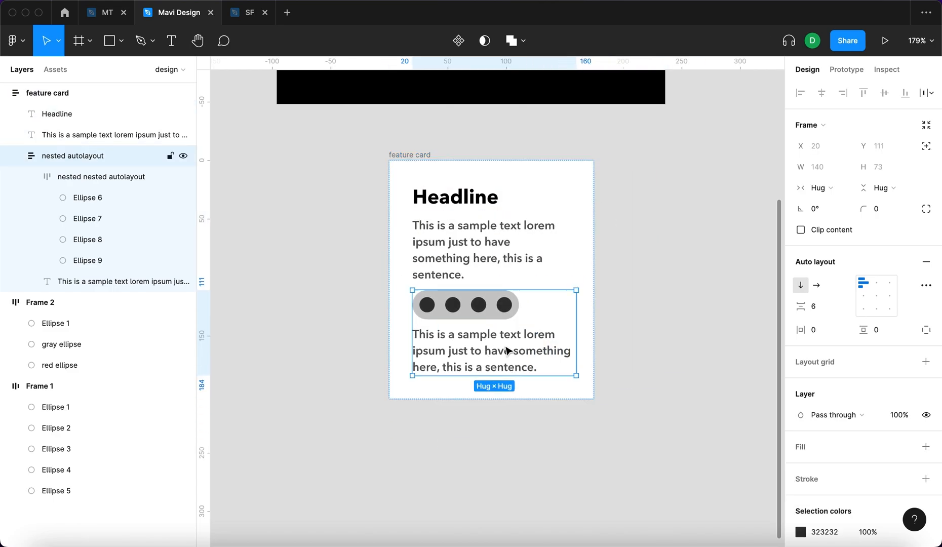
left_click(822, 189)
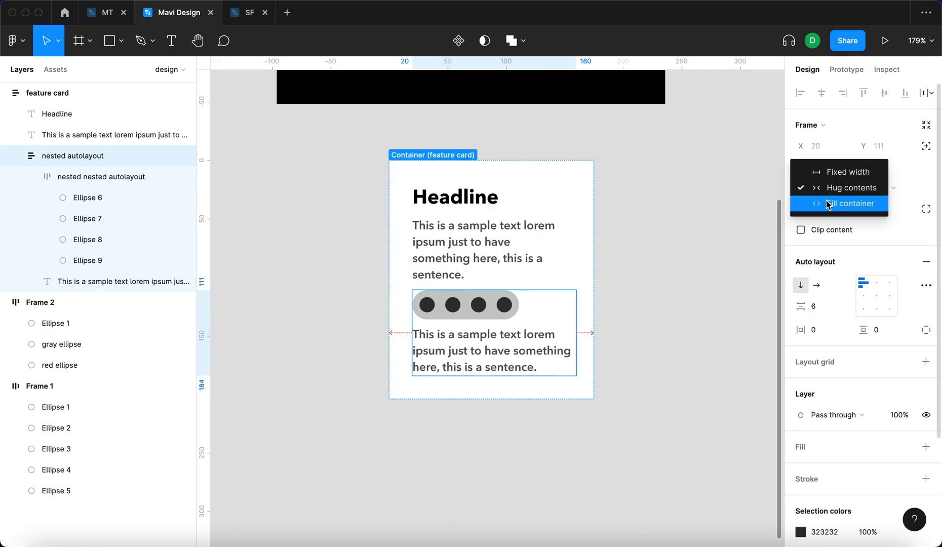
left_click(827, 203)
left_click(683, 203)
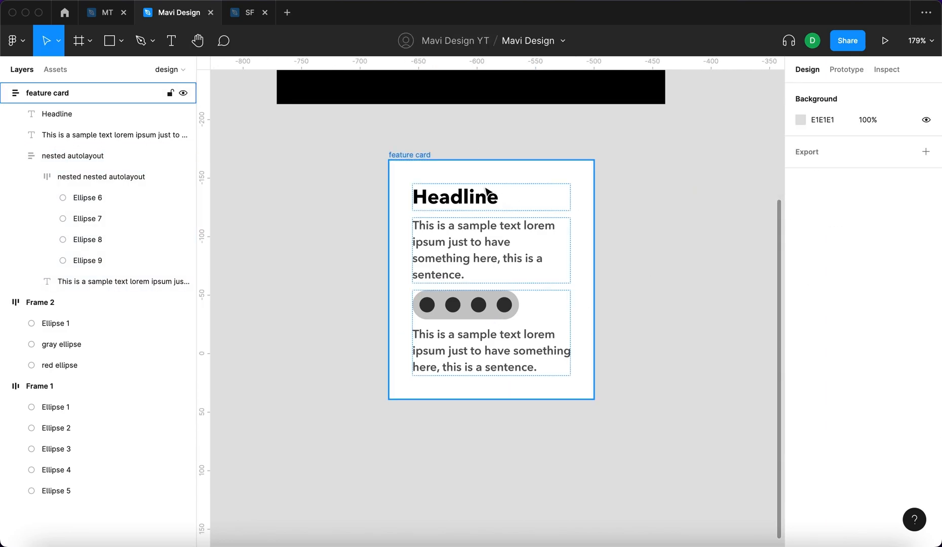
Narrow the feature card to 168 and check how the nested autolayout frame and its text respond.
left_click(404, 154)
left_click_drag(593, 201, 586, 219)
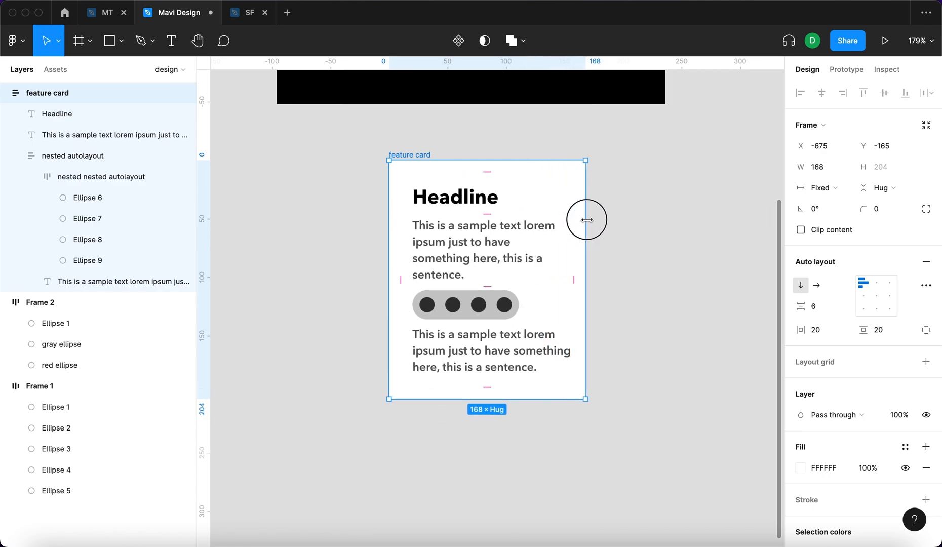
left_click(540, 370)
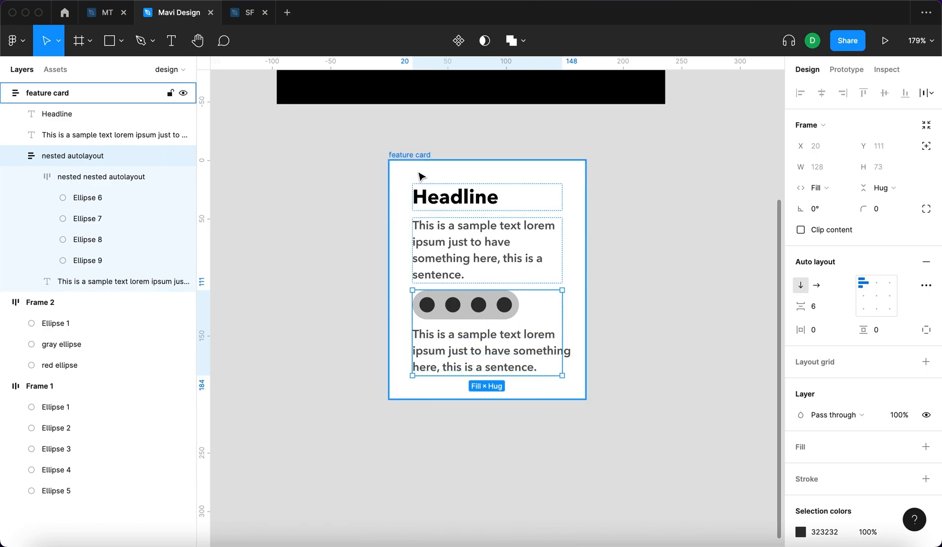
Set the width of the paragraph inside the nested autolayout frame to fill container.
left_click(127, 279)
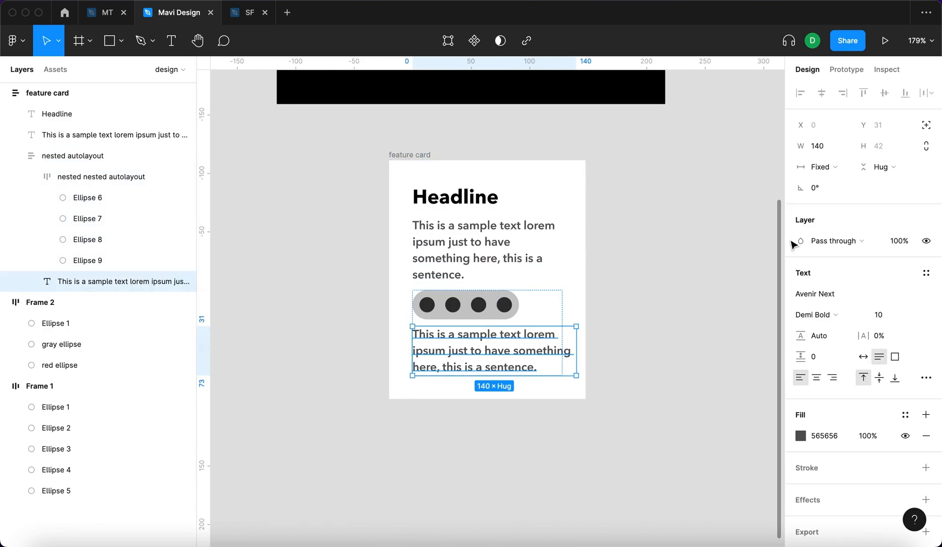
left_click(842, 169)
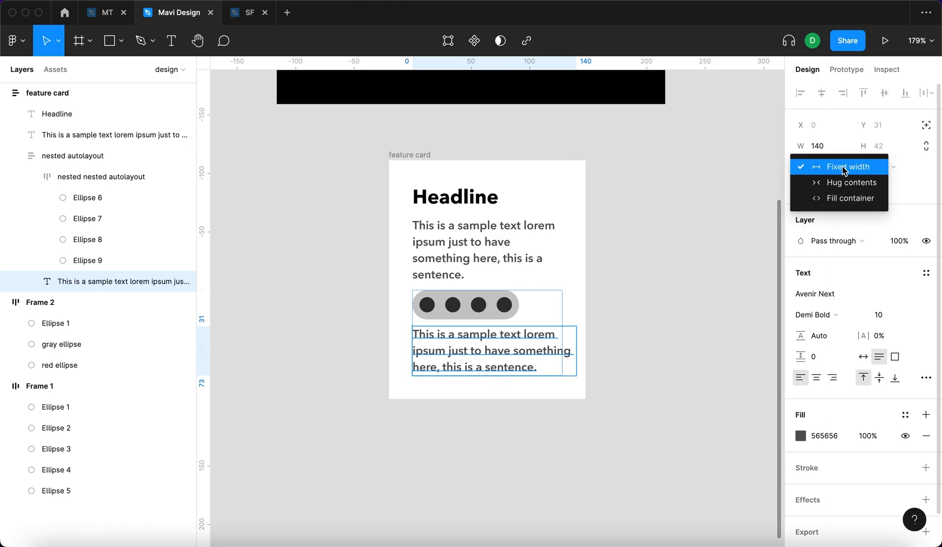
left_click(851, 198)
left_click(658, 217)
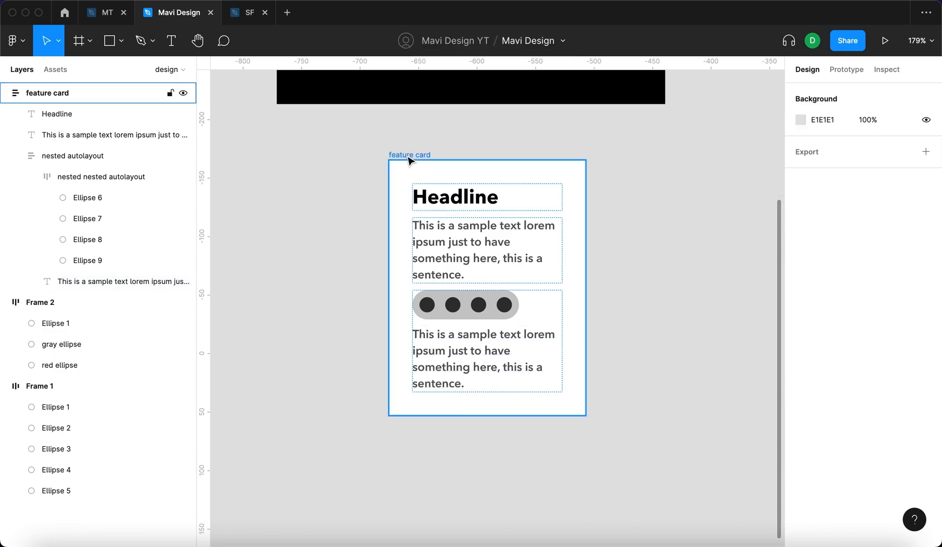
Widen the feature card to 176 and check the width resizing of its nested autolayout frame and paragraphs.
left_click(582, 221)
left_click_drag(584, 220, 594, 235)
left_click(537, 338)
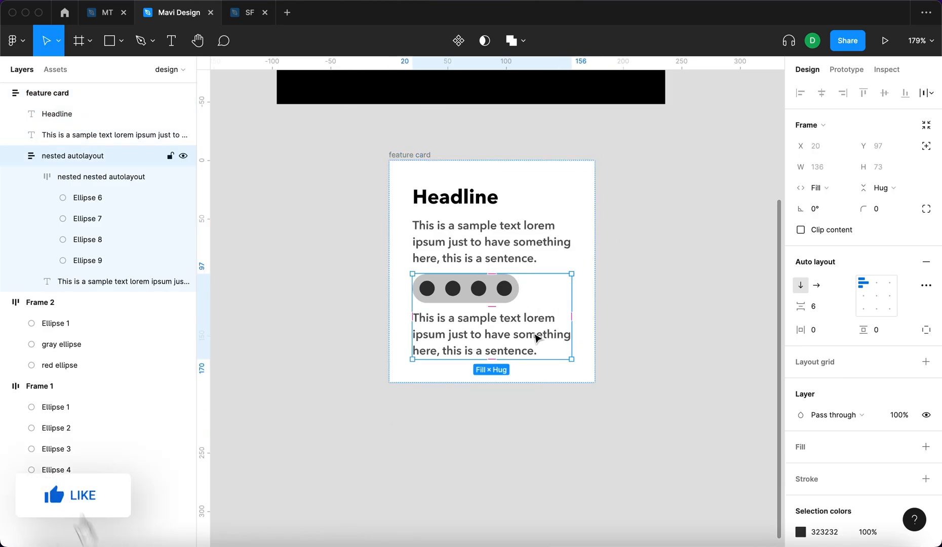
left_click(538, 349)
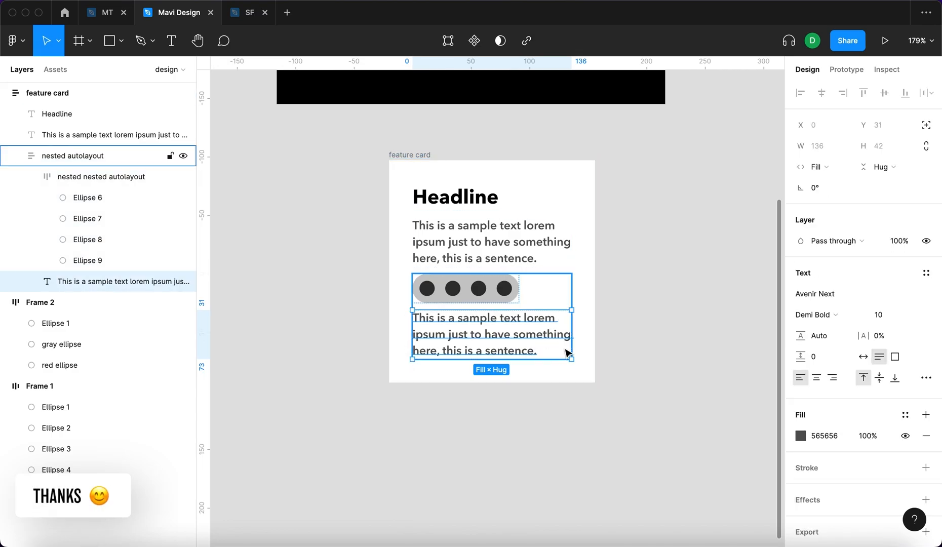
left_click(552, 287)
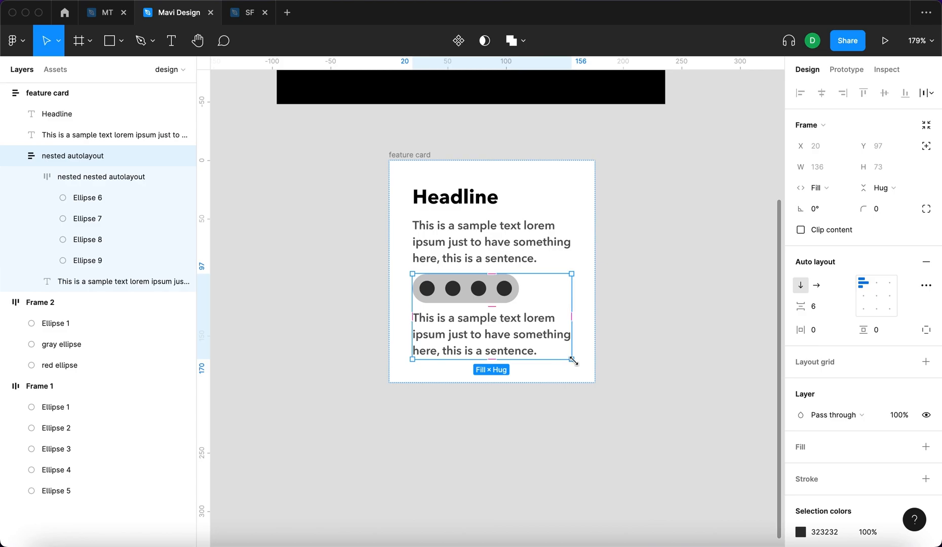
left_click(593, 219)
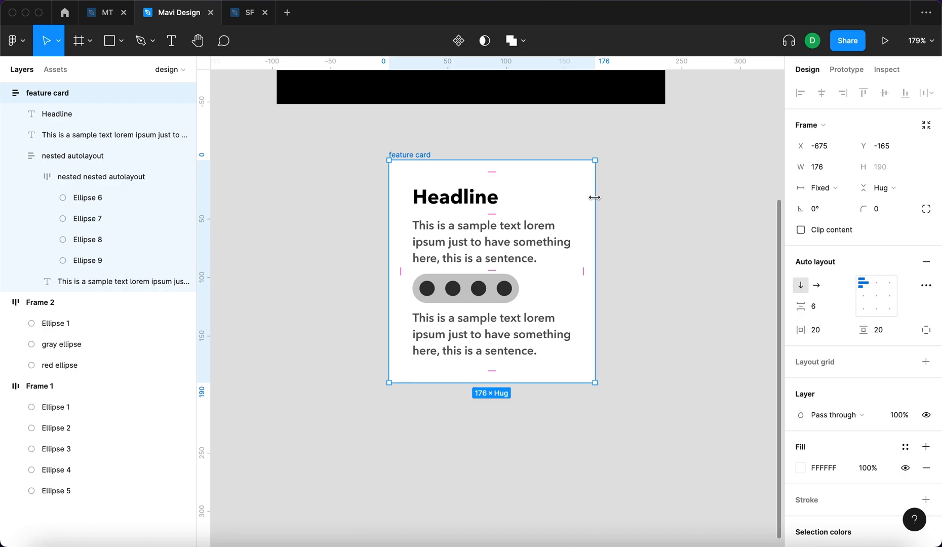
left_click(450, 253)
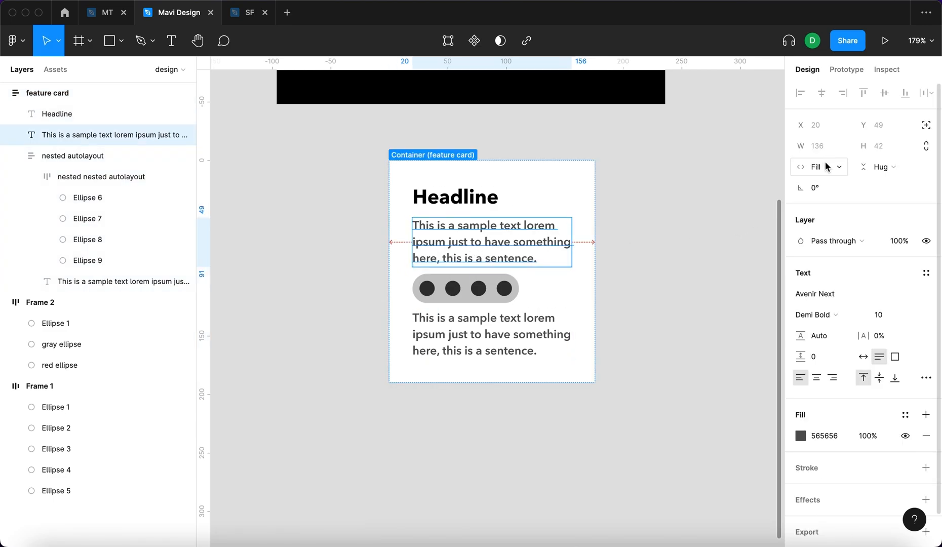
left_click(834, 173)
Widen the feature card to 199 and increase the vertical spacing between its items.
left_click(588, 190)
left_click_drag(594, 190, 621, 205)
left_click_drag(810, 308, 824, 318)
left_click(273, 311)
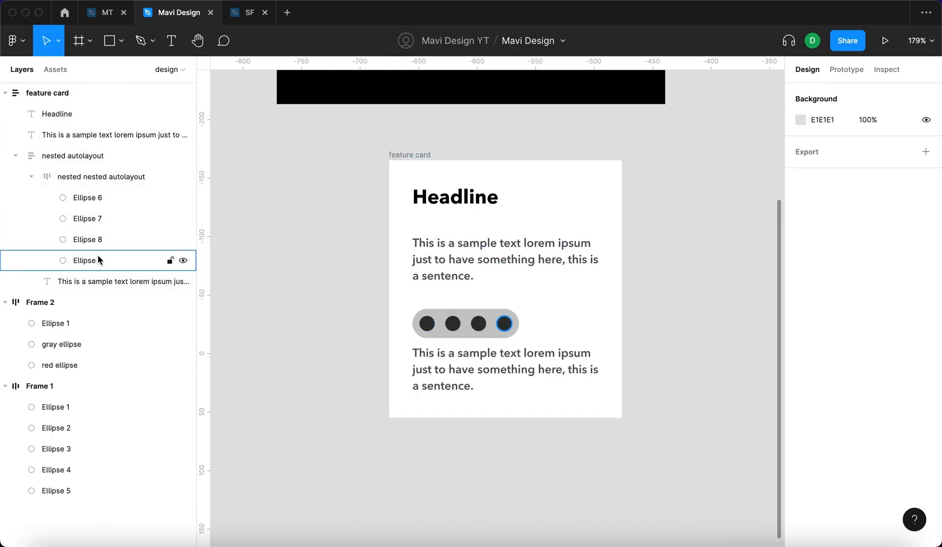
Set the spacing between the feature card's items to 10.
left_click(422, 158)
left_click(819, 306)
key("Down")
key("Down")
key("Down")
key("Down")
key("Down")
key("Down")
key("Down")
key("Down")
key("Down")
key("Down")
key("Down")
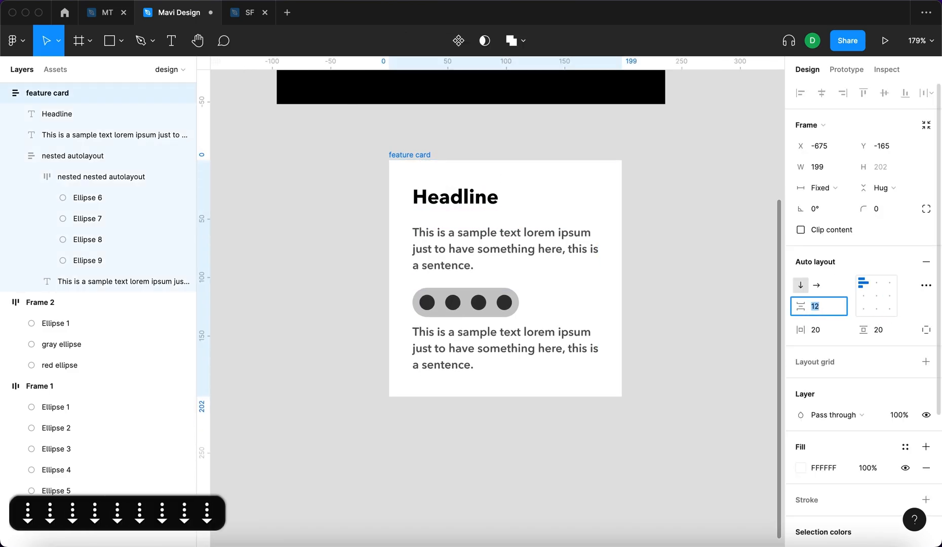
key("Return")
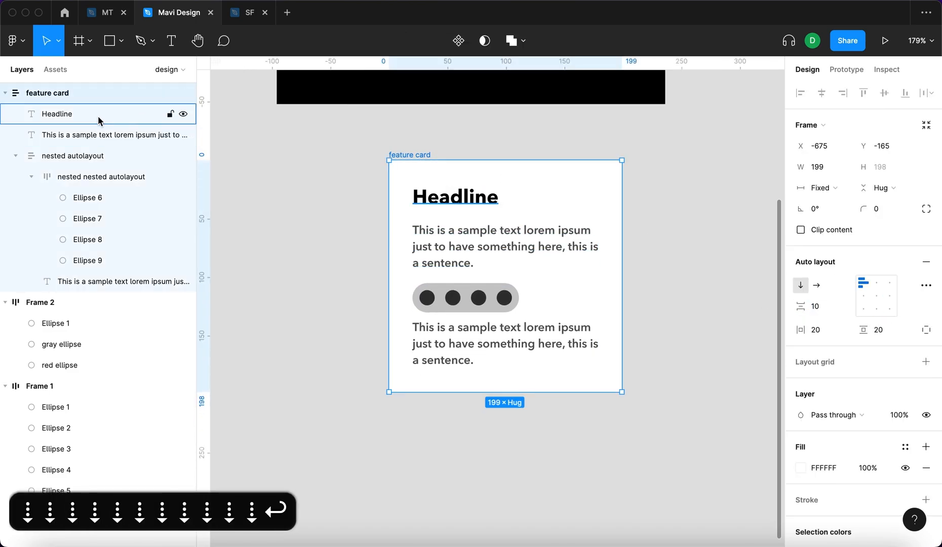
Move the feature card to X -707, Y -170 on the canvas.
key("Escape")
left_click_drag(410, 156, 375, 148)
left_click(714, 221)
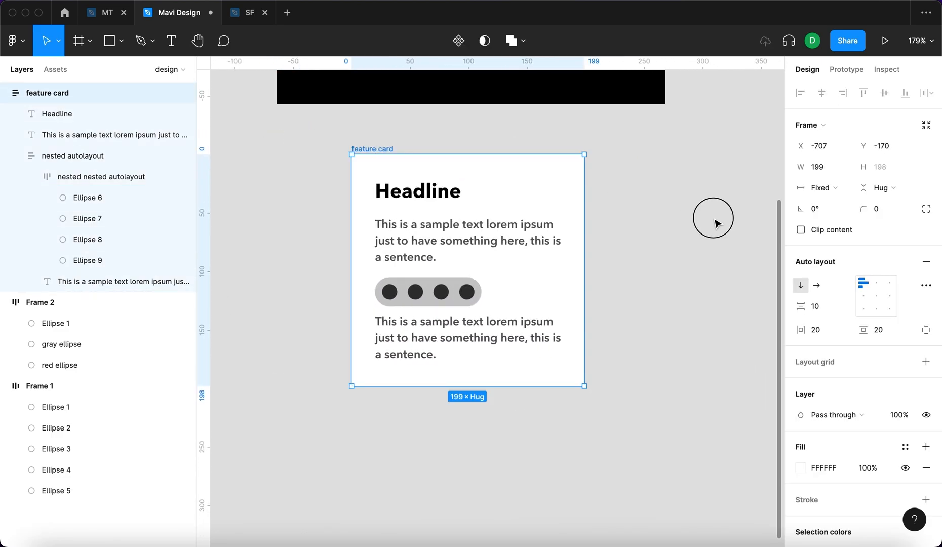
Set the width of the nested nested autolayout frame around the four circles to fill container.
left_click(467, 293)
left_click(466, 292)
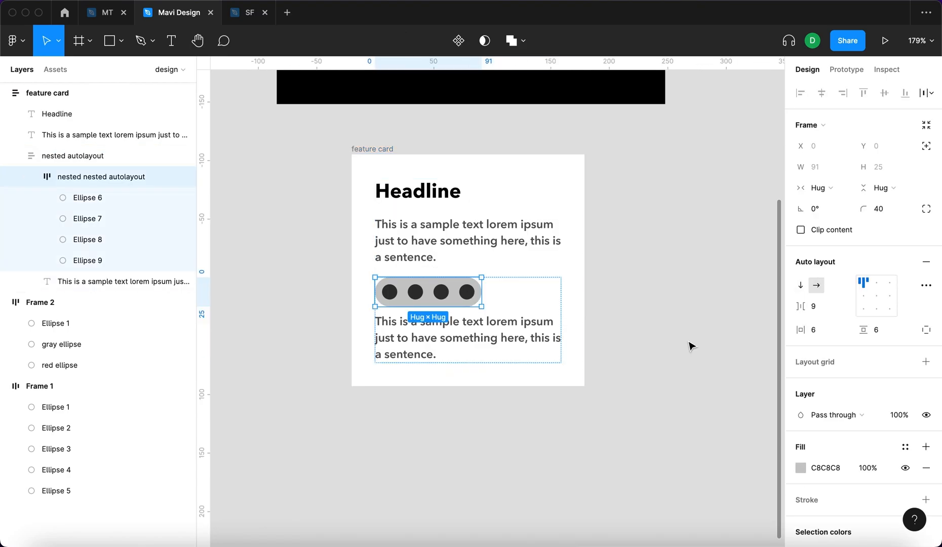
left_click(820, 187)
left_click(819, 202)
left_click(681, 245)
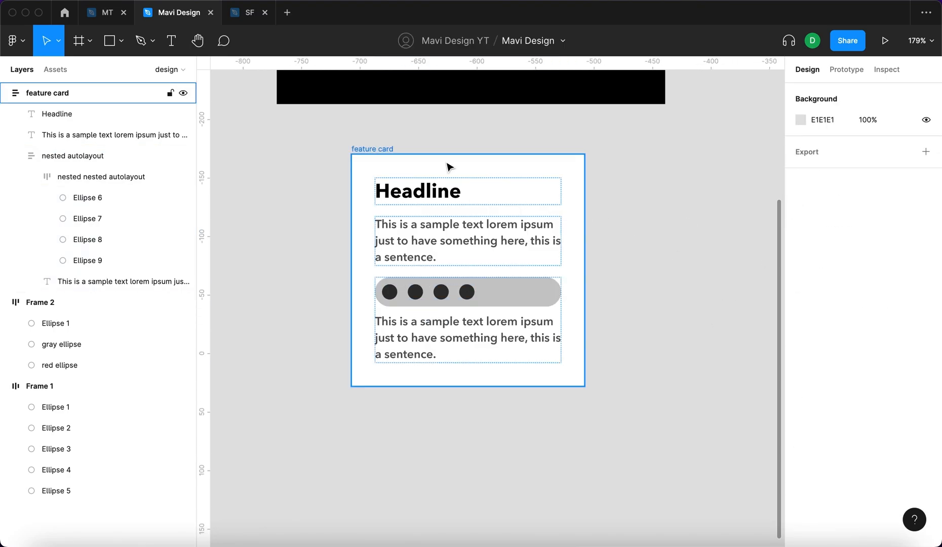
Widen the feature card to 202, inspect the circle frame, and move the card to X -713, Y -172.
left_click(384, 150)
left_click_drag(585, 206, 609, 216)
left_click(470, 298)
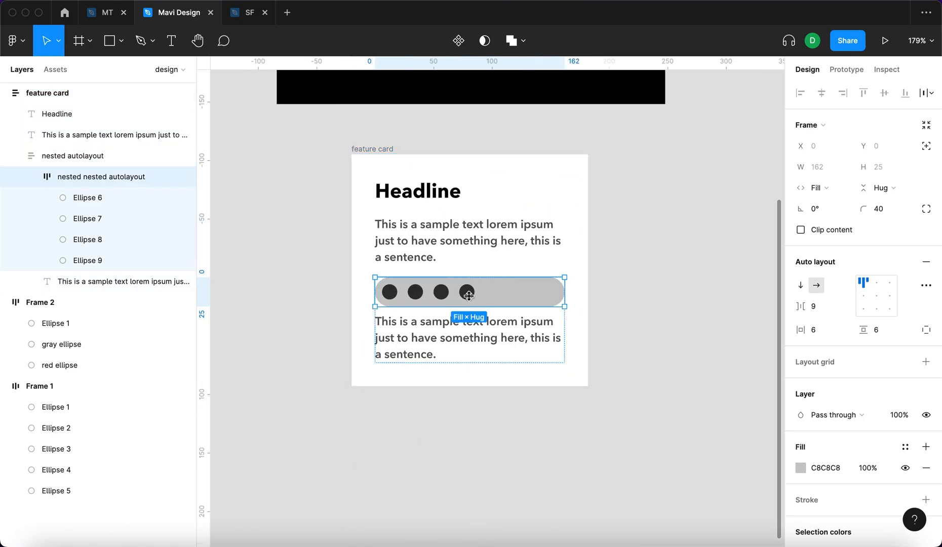
left_click(469, 298)
left_click(540, 296)
left_click(705, 284)
left_click_drag(365, 158, 379, 171)
key("ctrl+z")
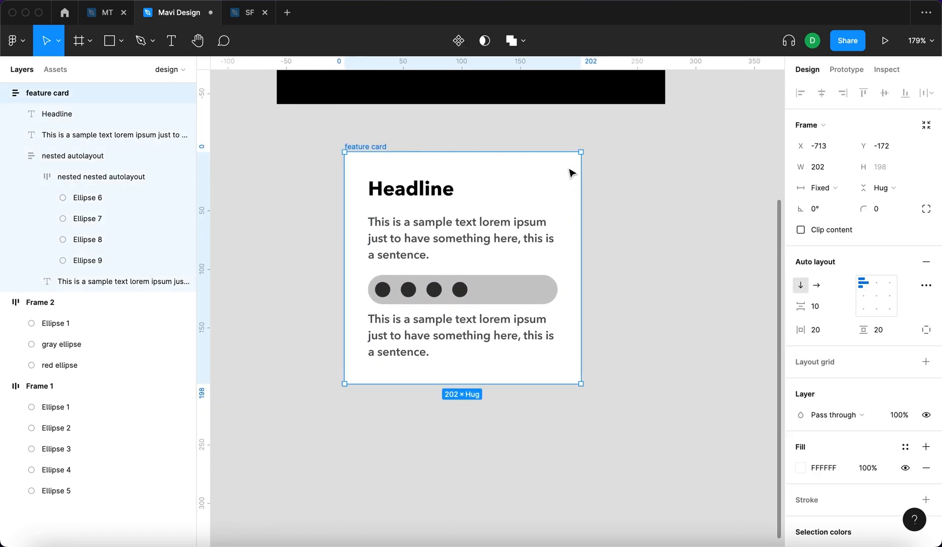
Try narrowing the feature card to 105, then undo that resize.
left_click_drag(580, 179, 468, 226)
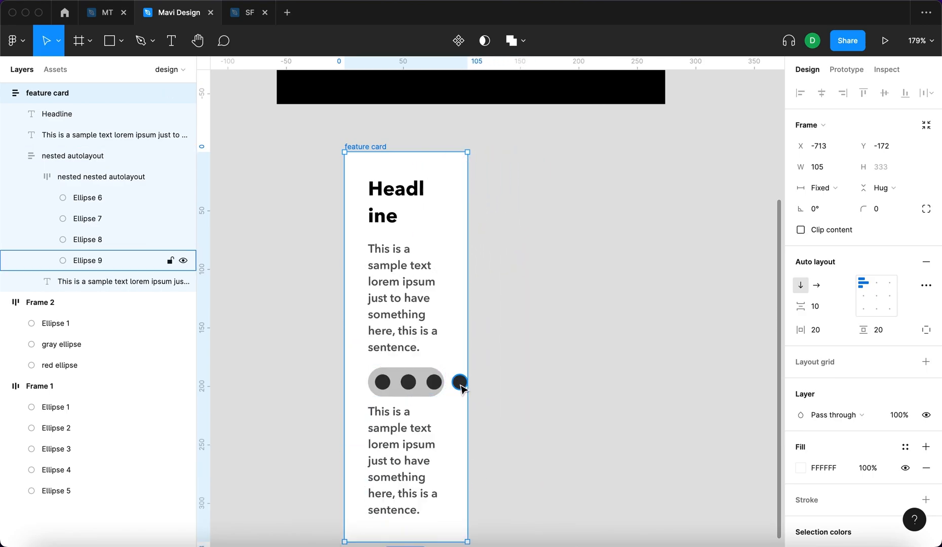
key("ctrl+z")
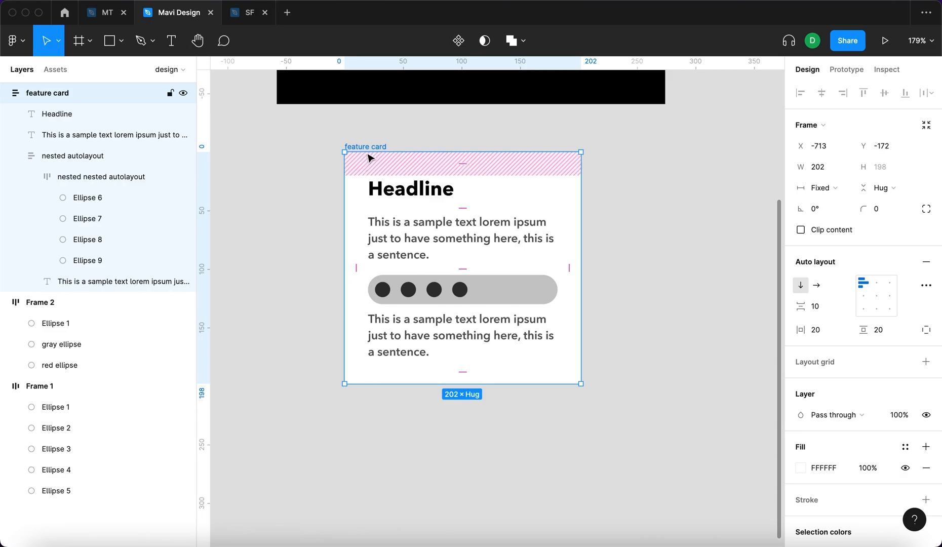
Move the feature card to X -605, Y -169 and narrow it to 134 to test the nested frames.
left_click_drag(365, 150, 492, 154)
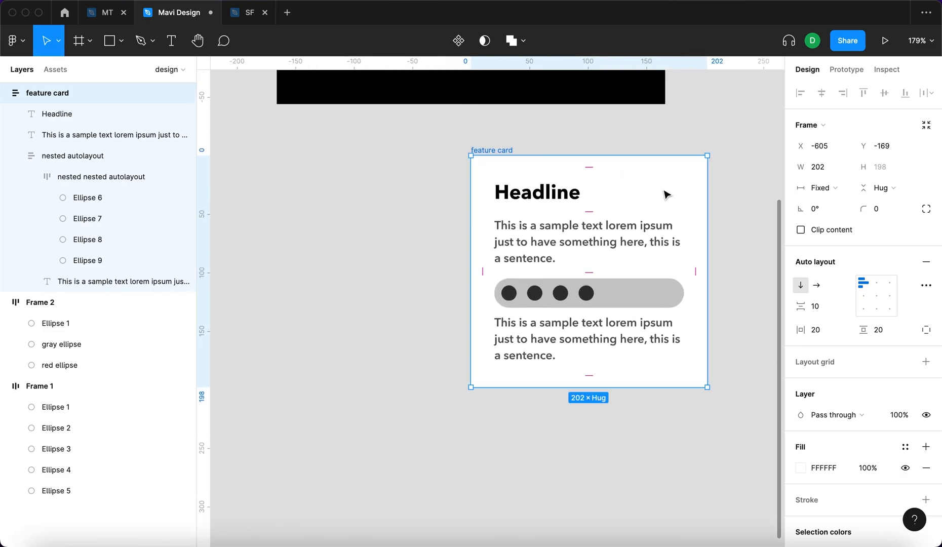
left_click_drag(709, 188, 628, 196)
left_click(591, 333)
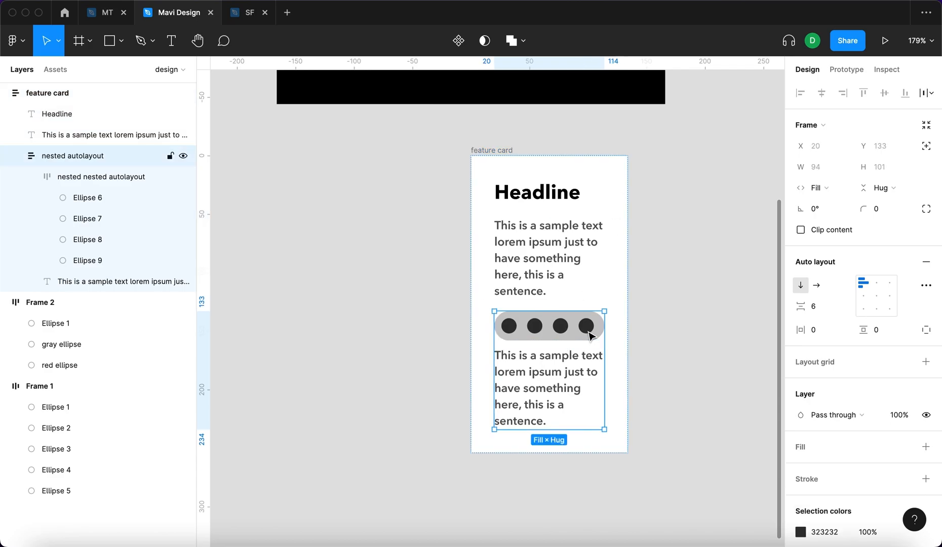
key("Escape")
Move the feature card to X -677, Y -178 and widen it to 219.
left_click_drag(491, 149, 408, 141)
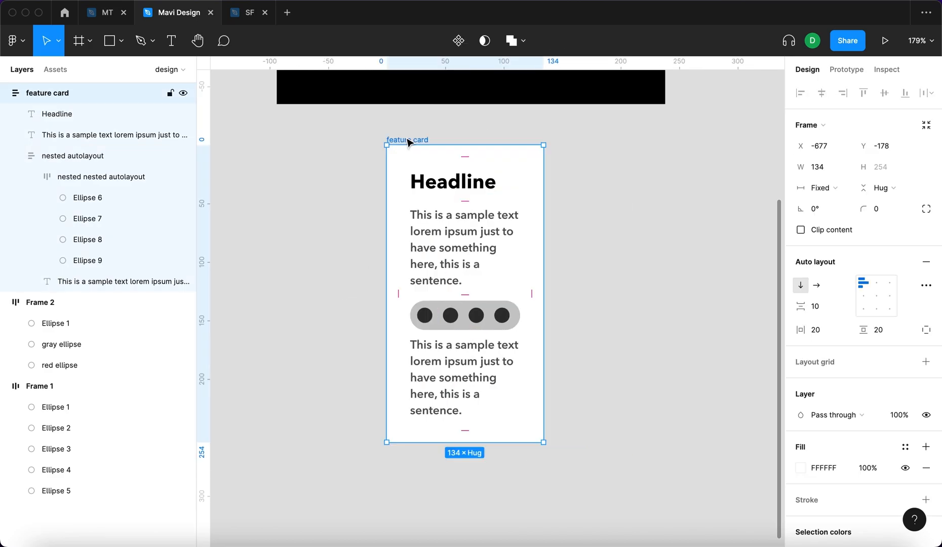
left_click(577, 209)
left_click(416, 141)
left_click_drag(547, 195, 641, 201)
Try right, bottom center and left alignment for the circles in the nested nested autolayout frame.
left_click(559, 290)
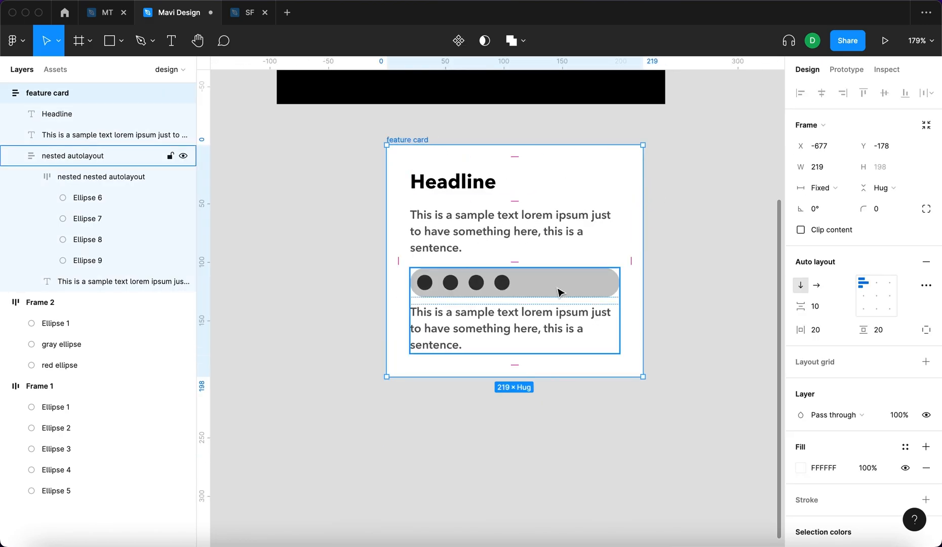
left_click(559, 290)
left_click(891, 284)
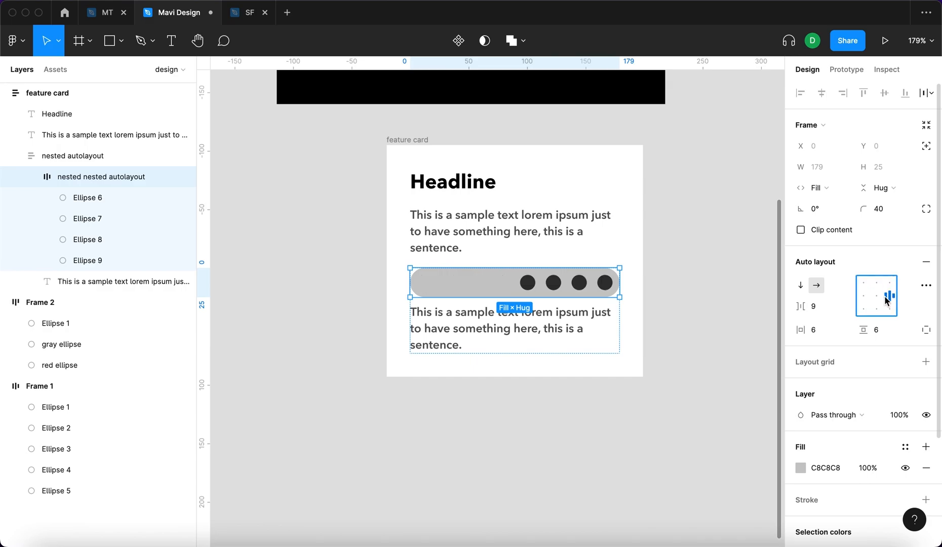
left_click(878, 310)
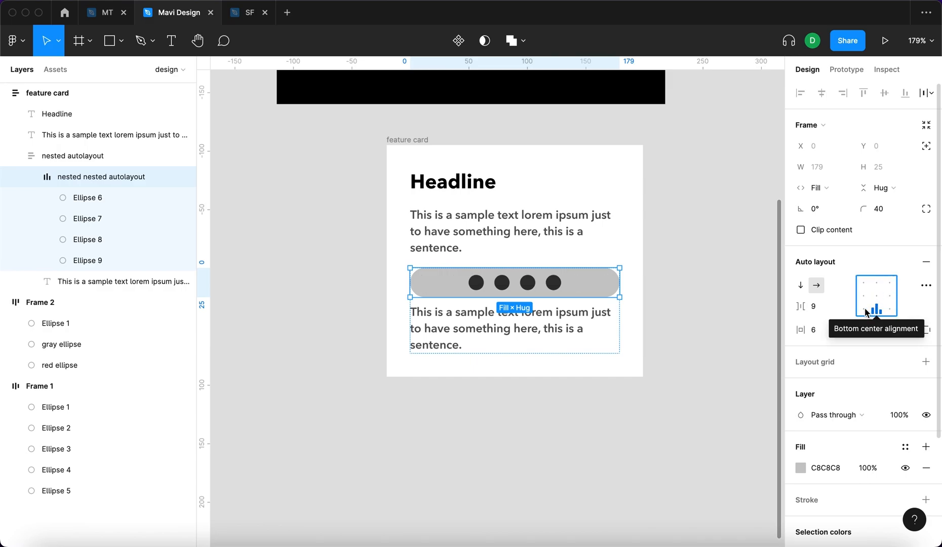
left_click(862, 297)
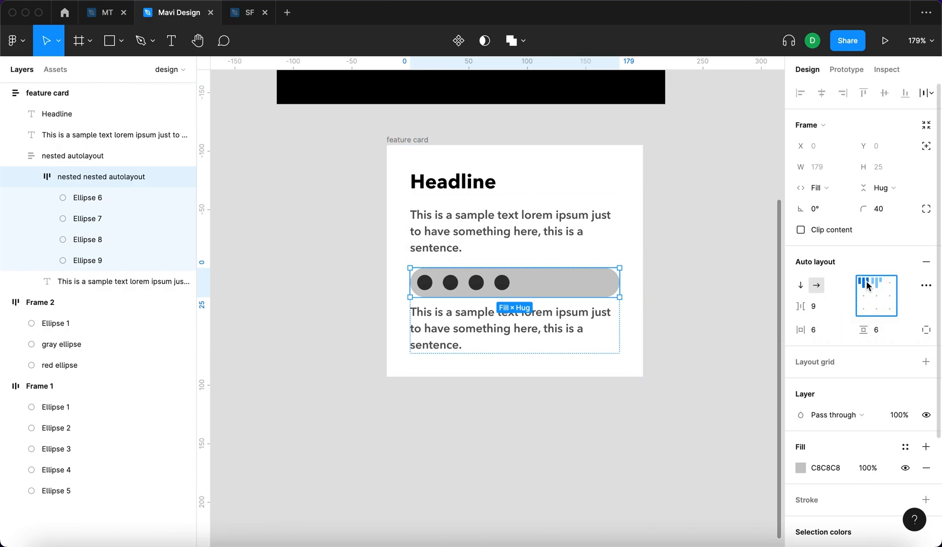
Switch the nested nested autolayout frame to vertical direction and set its height to hug contents.
left_click(800, 285)
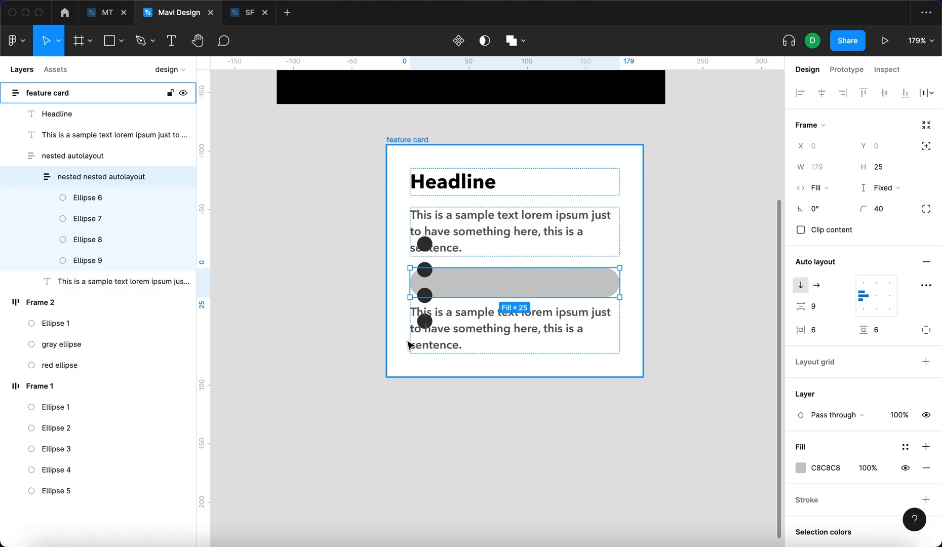
left_click(332, 294)
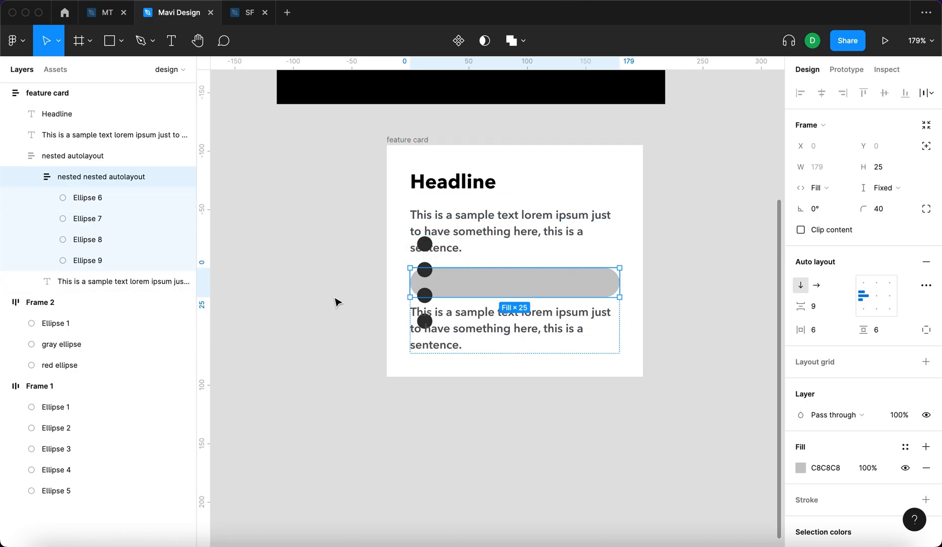
double_click(494, 286)
left_click(895, 190)
left_click(889, 205)
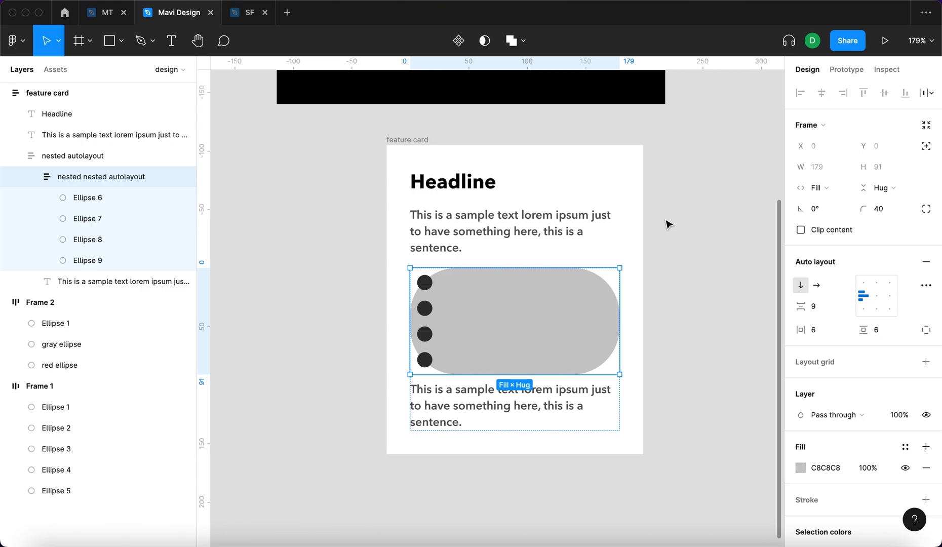
Set the width of the nested nested autolayout frame to hug contents.
left_click(814, 188)
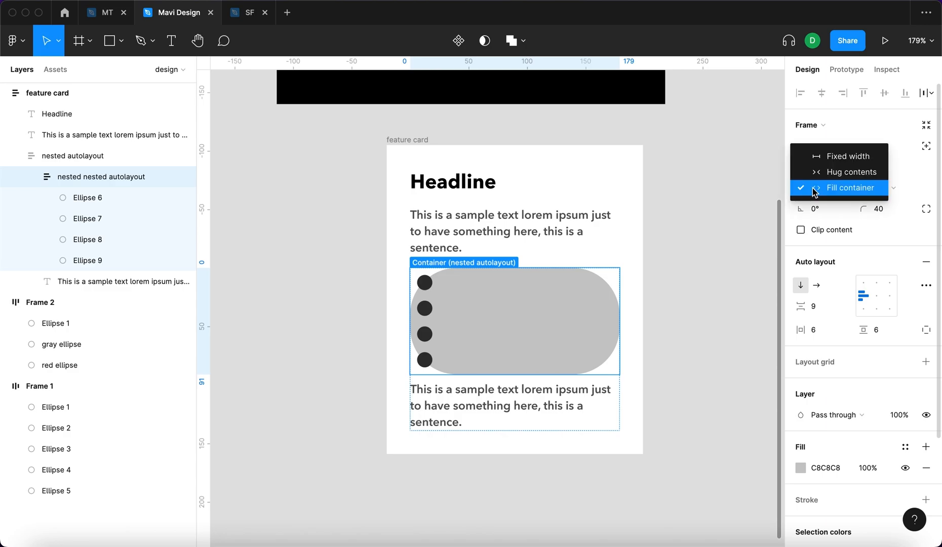
left_click(850, 172)
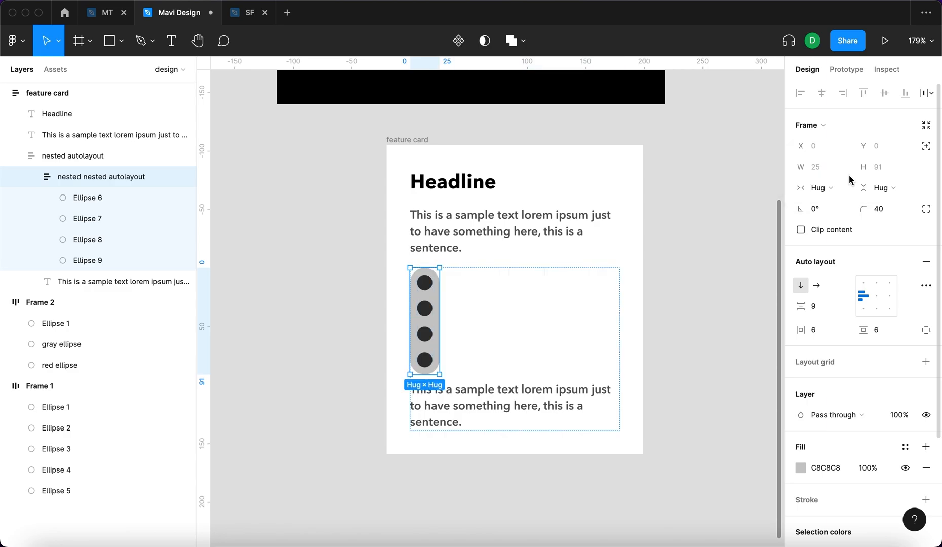
double_click(429, 309)
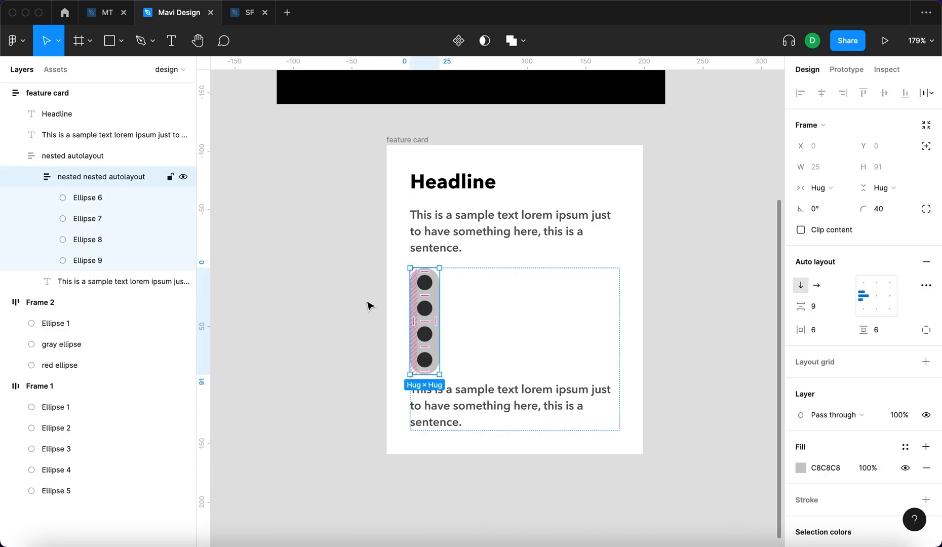
left_click(336, 308)
Move the feature card to X -679, Y -184.
left_click(400, 137)
left_click_drag(400, 138, 399, 134)
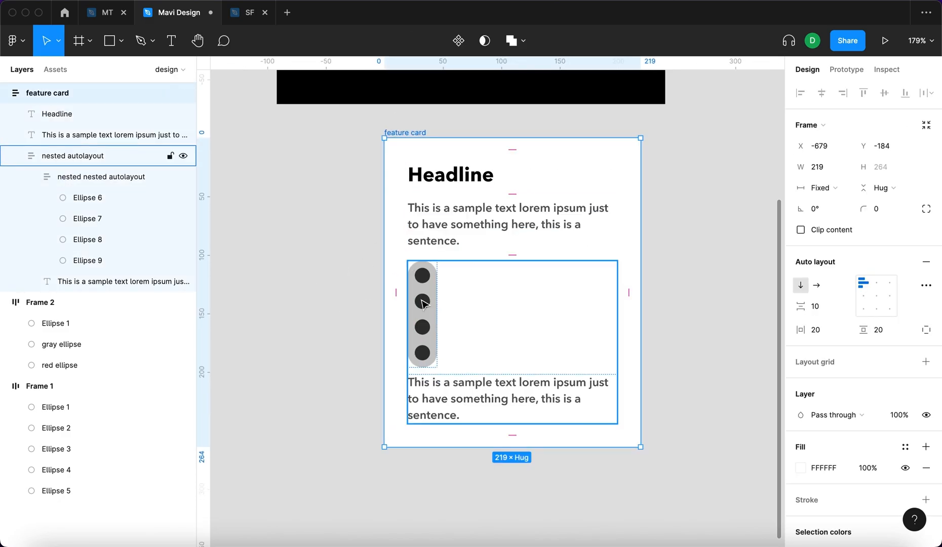
left_click(435, 126)
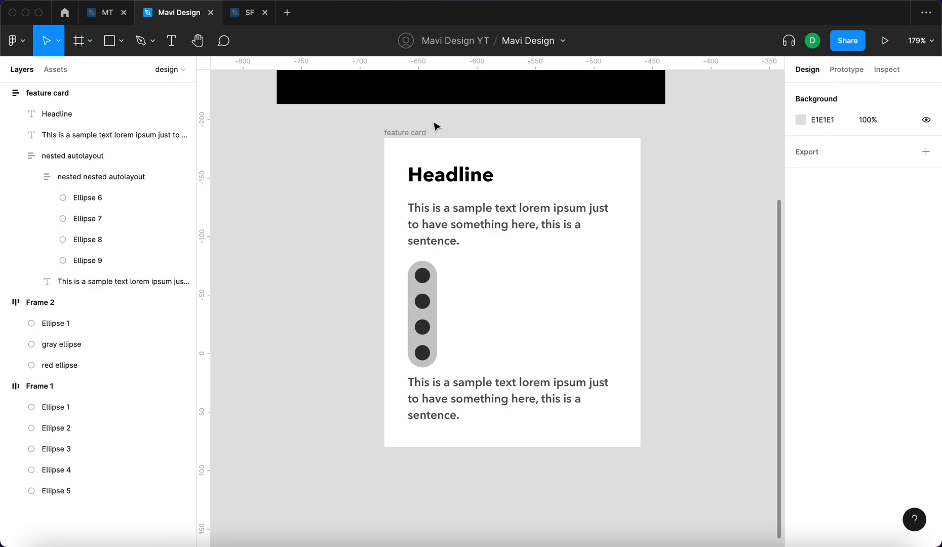
Duplicate the sample text paragraph directly below the headline in the feature card.
left_click(456, 225)
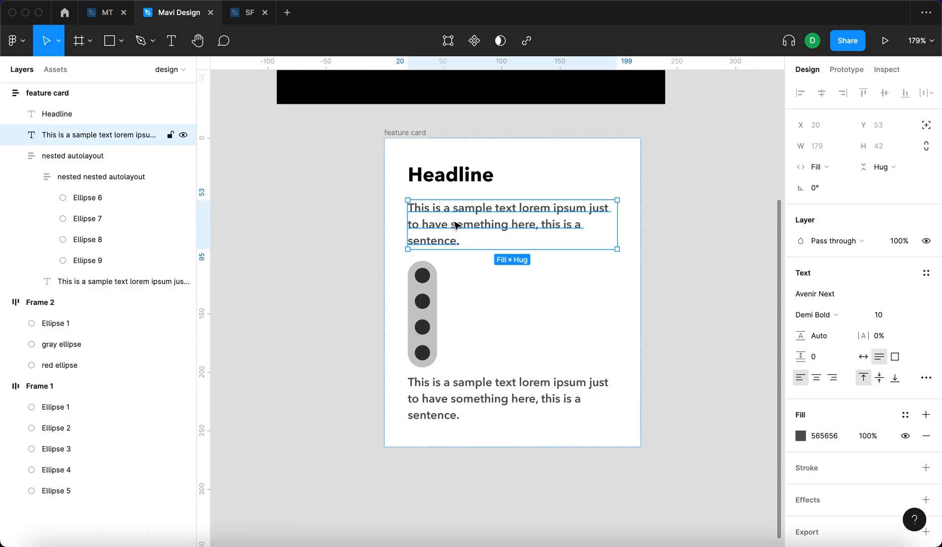
left_click(465, 226)
key("cmd+d")
left_click(343, 276)
scroll(343, 275, "down", 5)
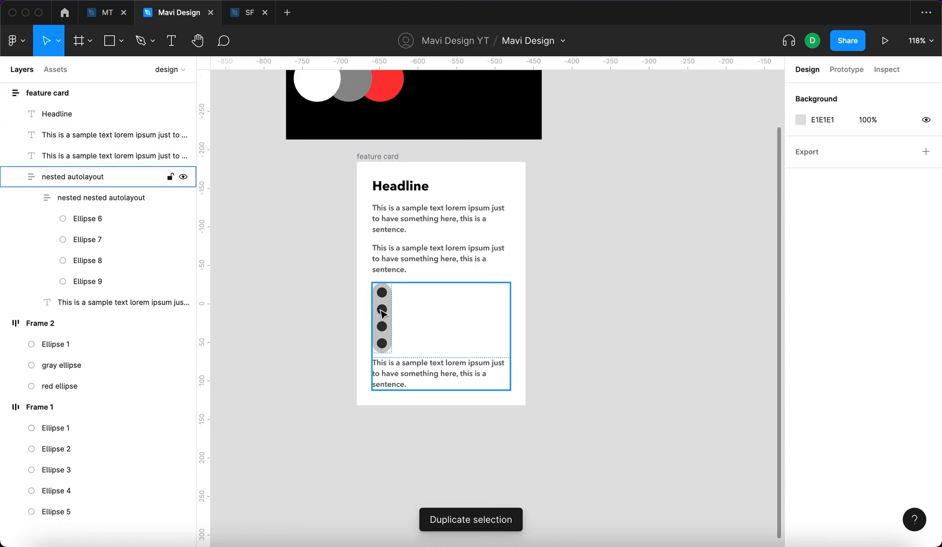
Duplicate the second circle in the nested nested autolayout frame three times.
double_click(383, 313)
double_click(383, 313)
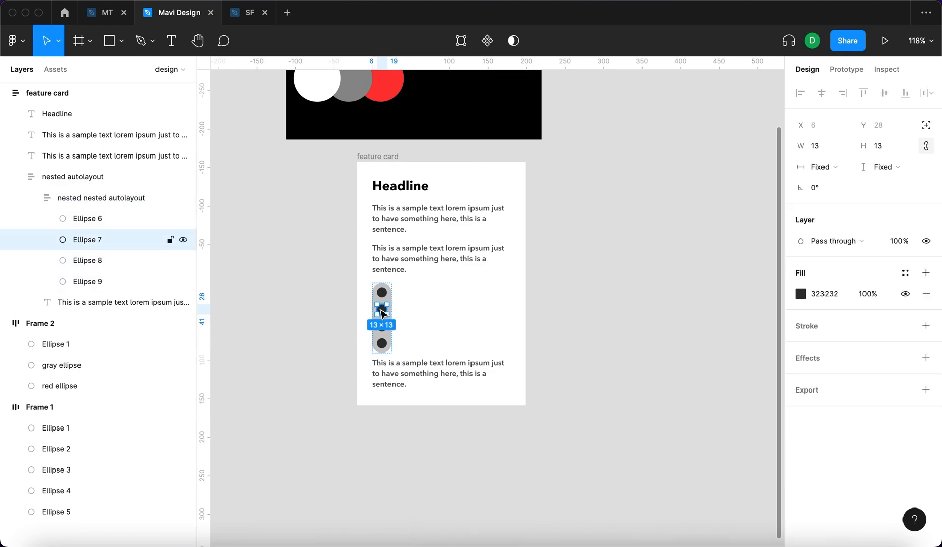
key("super+d")
key("super+d")
key("super+d")
left_click(283, 340)
scroll(347, 222, "down", 1)
Duplicate the whole nested autolayout frame twice inside the feature card.
left_click(366, 135)
left_click(366, 136)
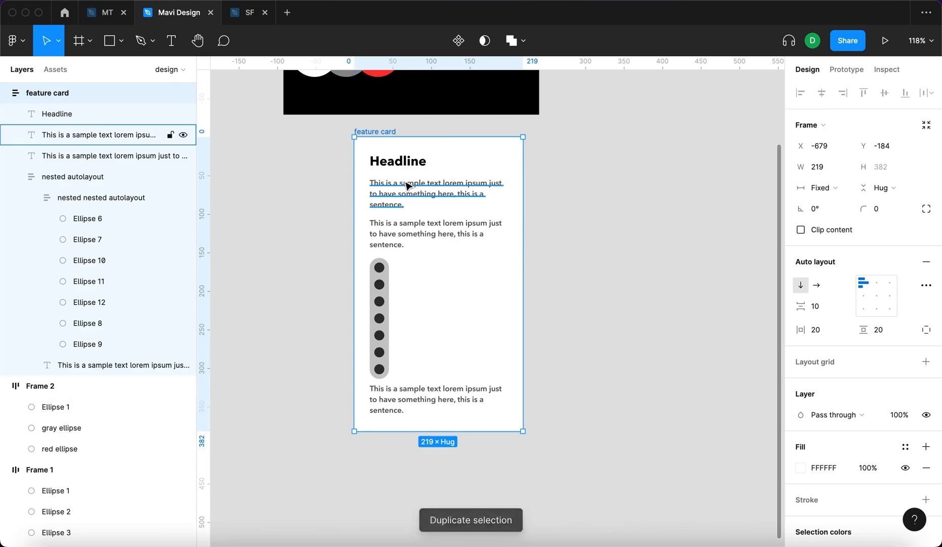
left_click(444, 405)
key("super+d")
key("super+d")
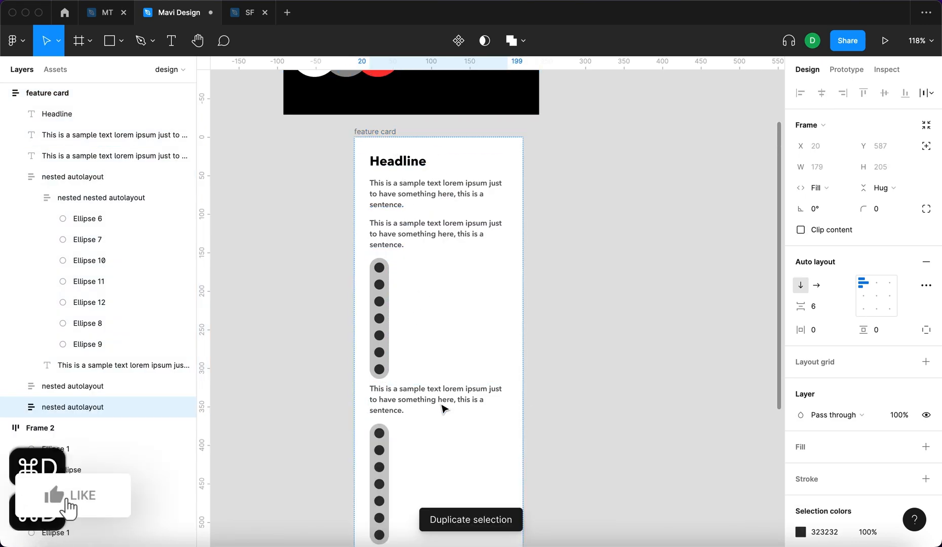
Delete both duplicated nested autolayout frames from the feature card.
scroll(444, 408, "down", 5)
scroll(441, 405, "up", 5)
key("BackSpace")
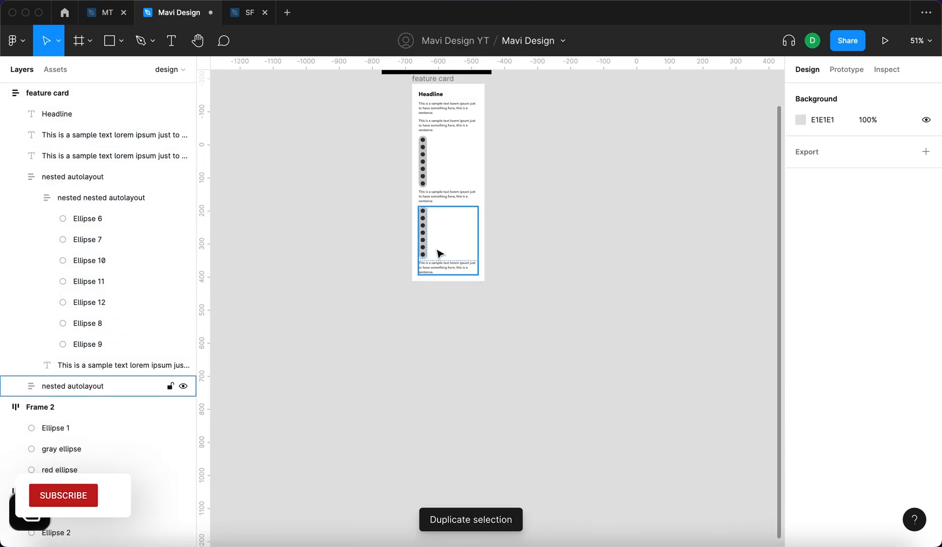
left_click(439, 252)
key("BackSpace")
Move the feature card to X -647, Y -133.
scroll(515, 257, "up", 3)
left_click_drag(468, 183, 488, 195)
scroll(489, 248, "up", 5)
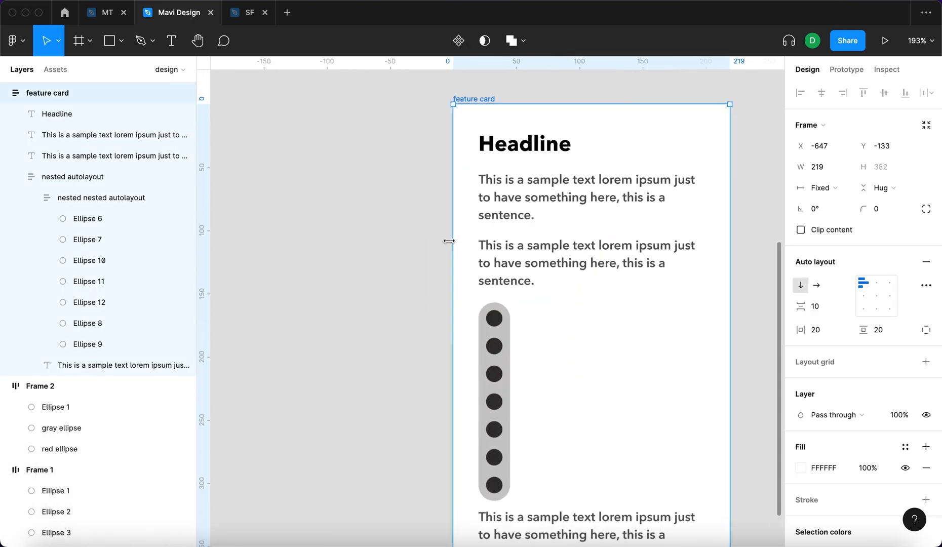
Copy the sentence in the second sample paragraph and paste it three more times at the end of that paragraph.
double_click(424, 255)
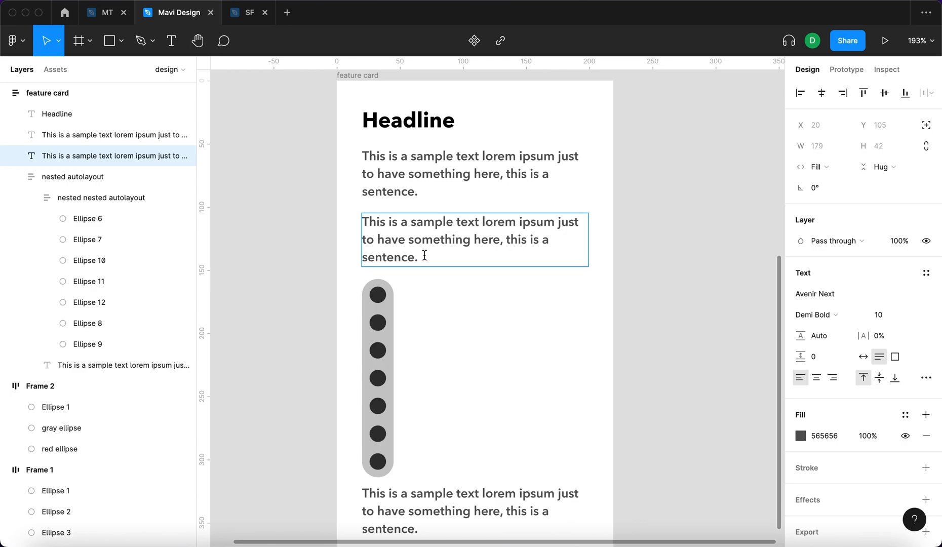
key("super+a")
key("super+c")
key("Right")
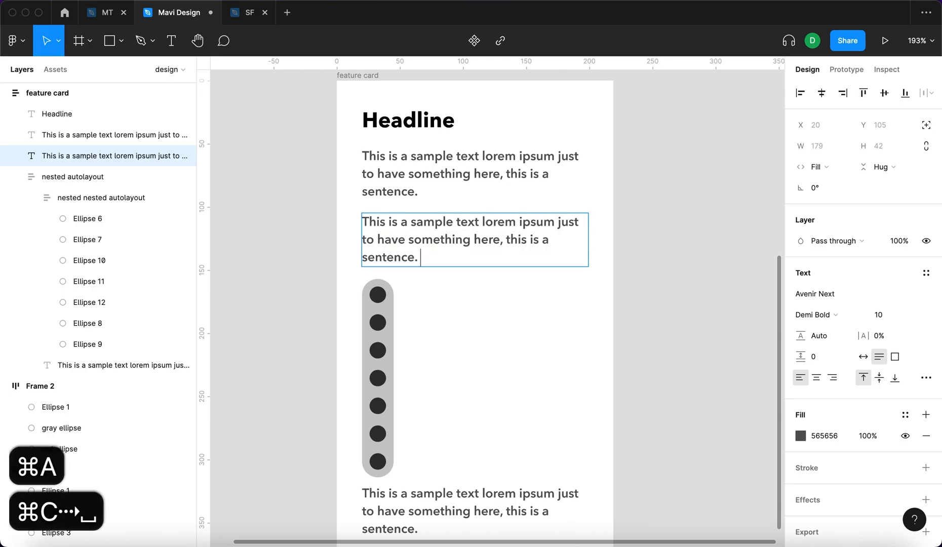
key("super+v")
key("super+v")
key("super+v")
scroll(472, 285, "down", 5)
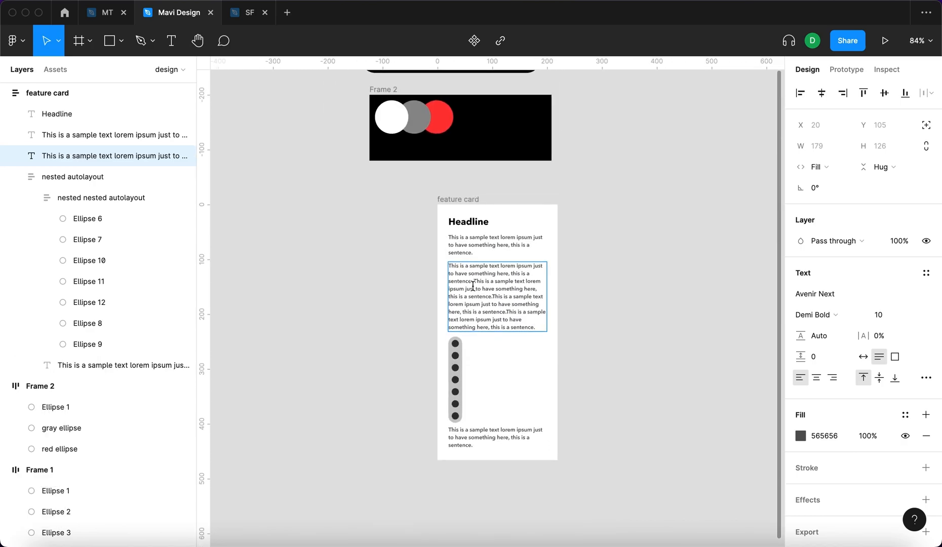
left_click_drag(479, 283, 556, 355)
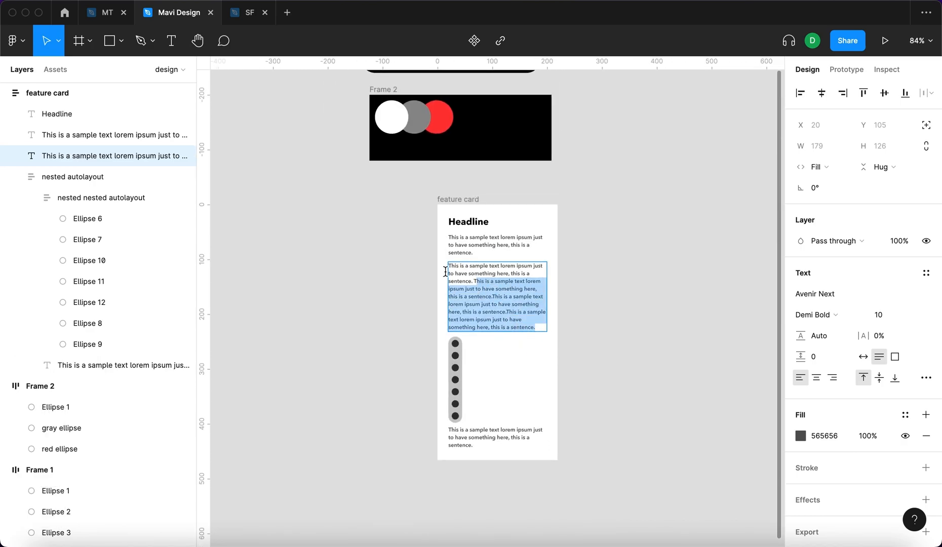
key("Escape")
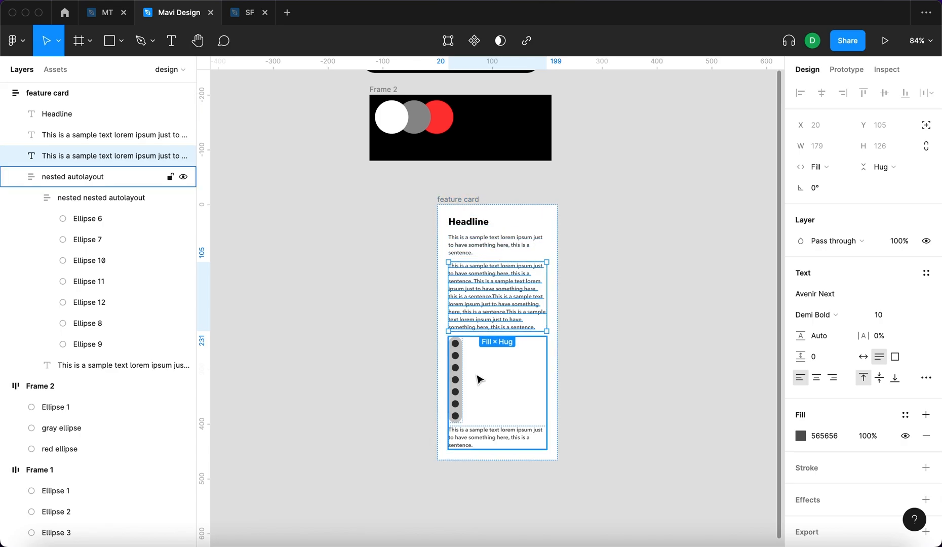
Lengthen the sample paragraph below the circles by pasting its sentence until the text contains it three times.
left_click(485, 442)
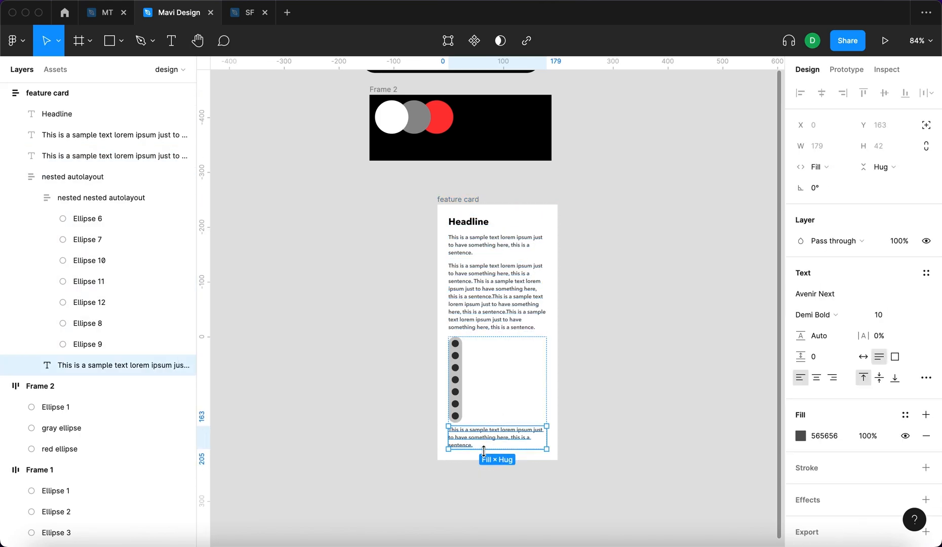
double_click(484, 444)
key("cmd+c")
key("cmd+v")
key("cmd+v")
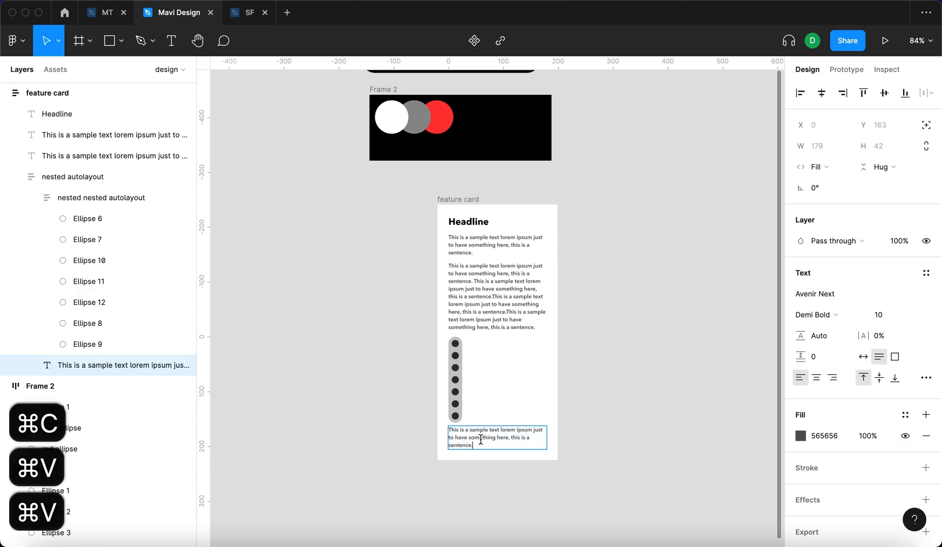
key("cmd+v")
key("Escape")
scroll(459, 463, "up", 5)
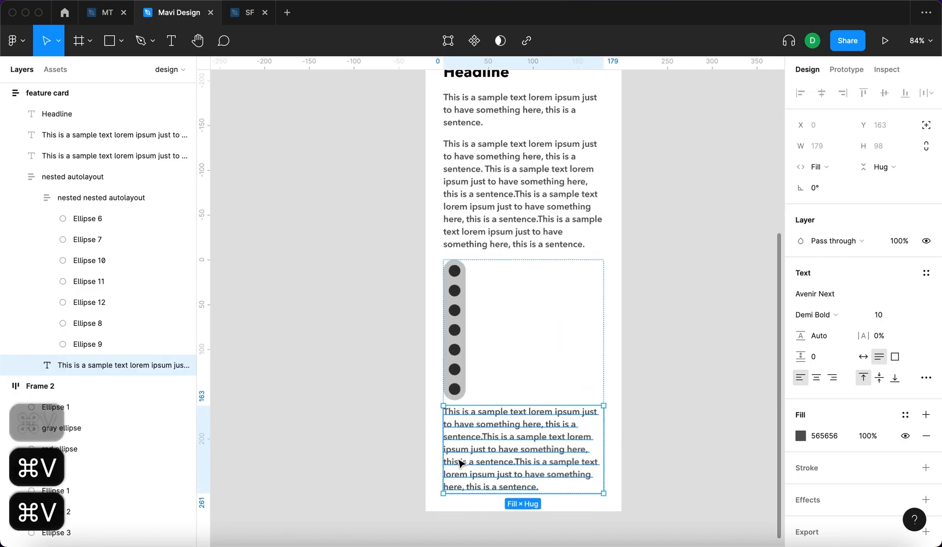
scroll(475, 185, "up", 4)
scroll(452, 150, "down", 5)
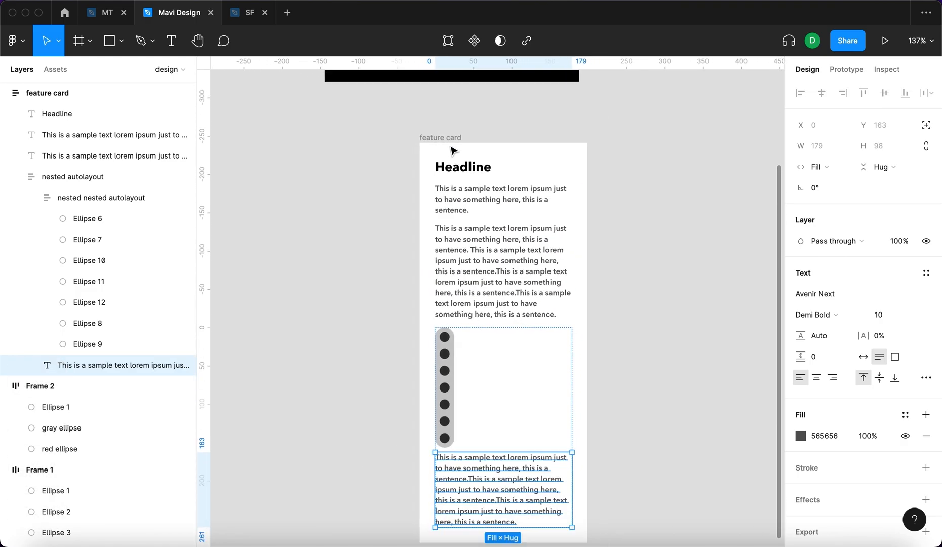
Move the feature card to X -807, Y -161 and widen it to 368.
left_click(452, 138)
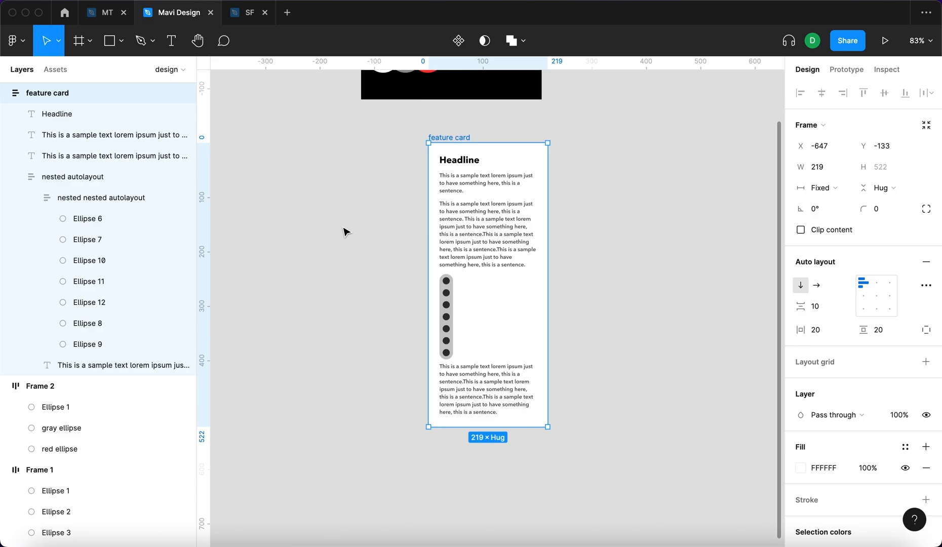
left_click_drag(462, 140, 374, 125)
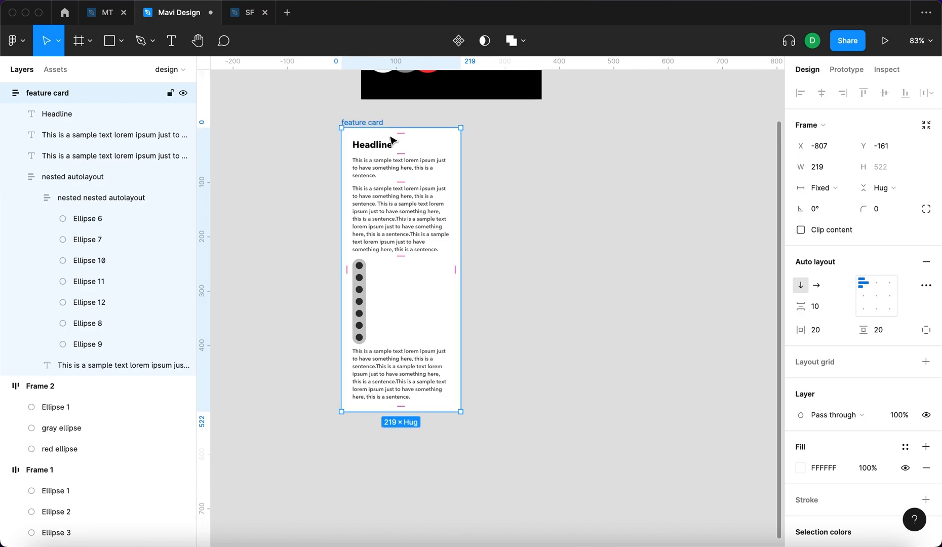
left_click_drag(463, 160, 542, 185)
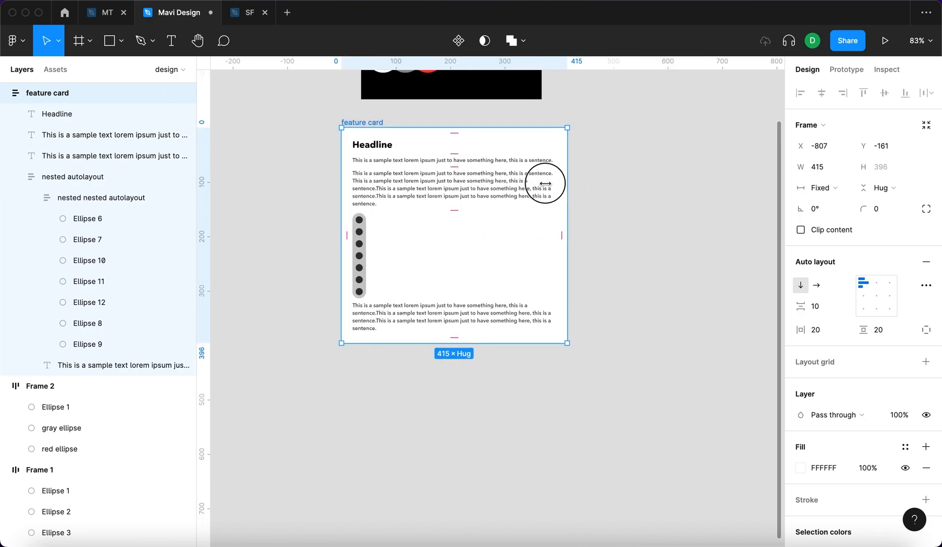
Delete the last two pasted sentences from the second sample paragraph.
left_click(456, 188)
key("shift+super+Down")
key("BackSpace")
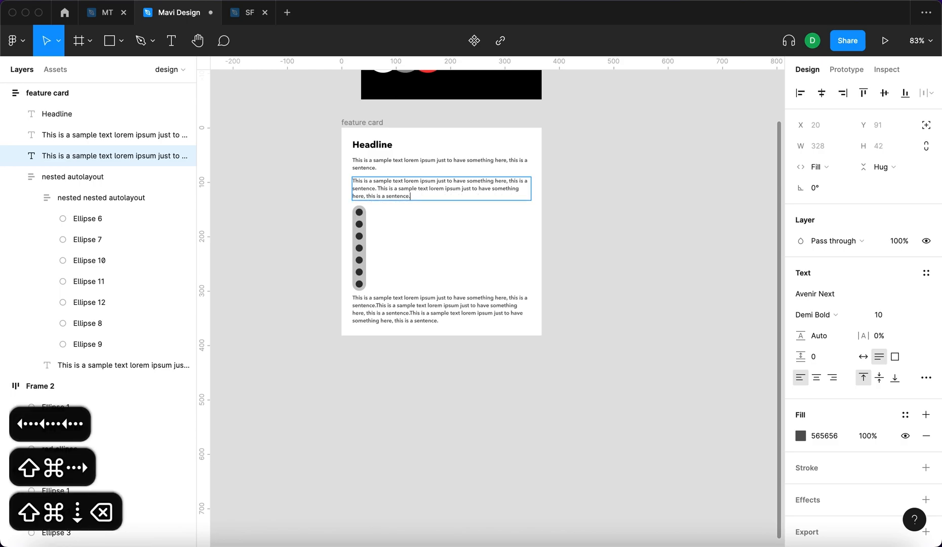
Move the feature card to X -778, Y -177 and narrow it to 339.
left_click_drag(362, 126, 377, 117)
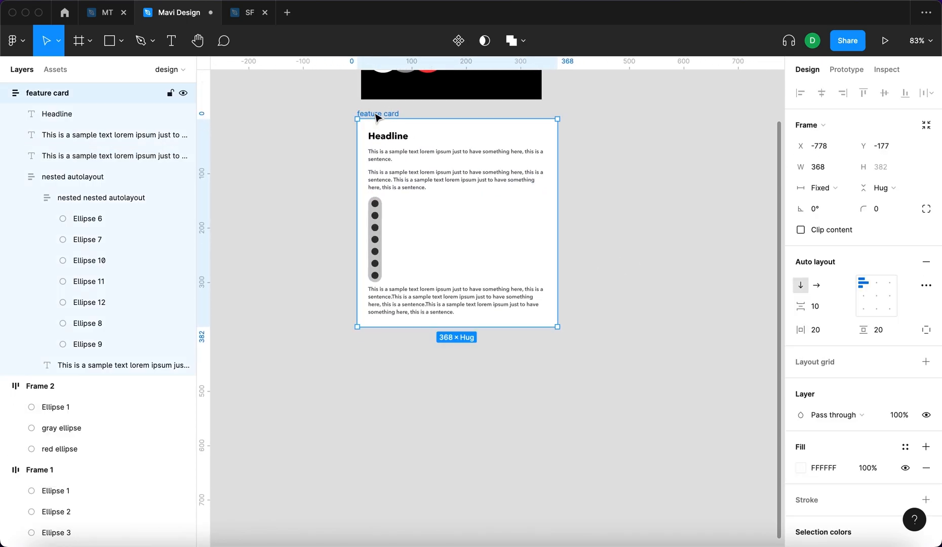
left_click_drag(557, 145, 542, 145)
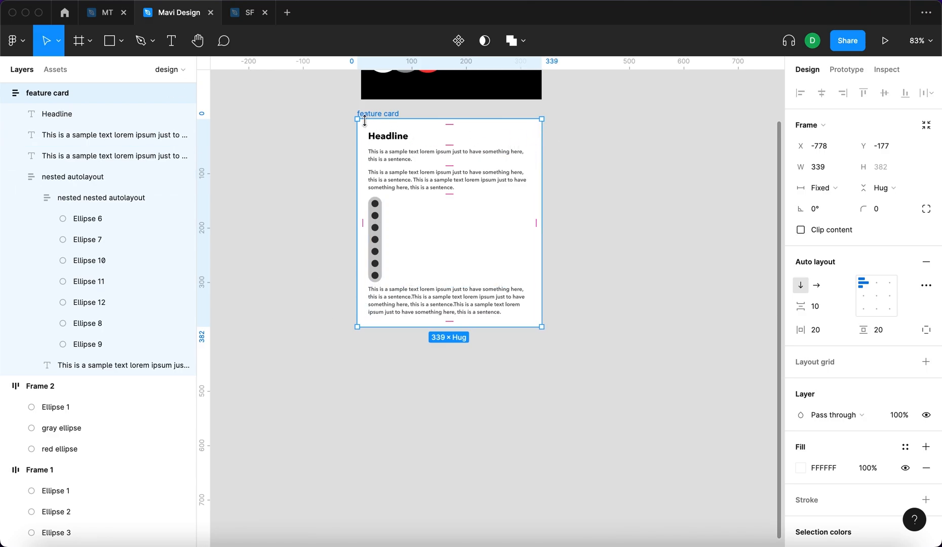
left_click(320, 152)
Narrow the feature card to 332 by moving its left edge to X -771, in line with Frame 2.
left_click(537, 150)
key("shift+2")
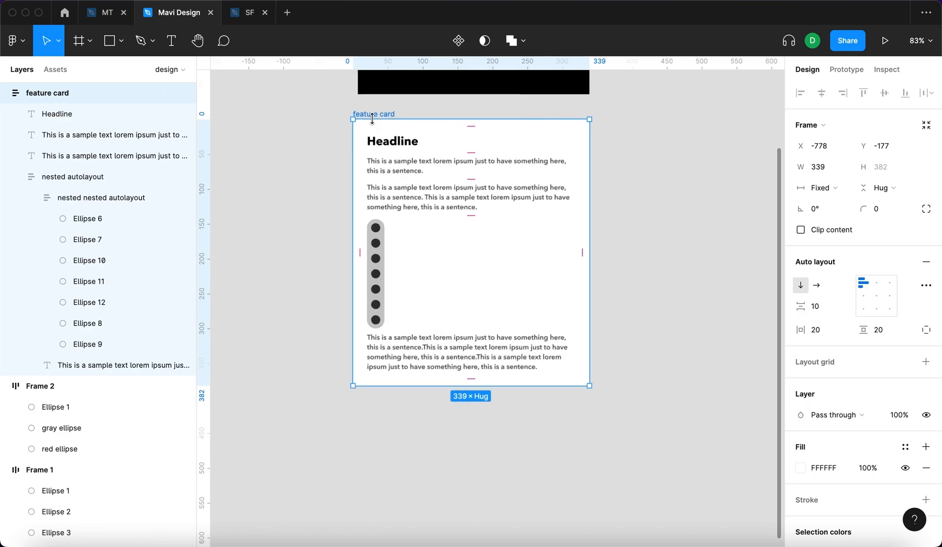
left_click_drag(309, 144, 316, 144)
left_click(286, 172)
scroll(286, 172, "down", 1)
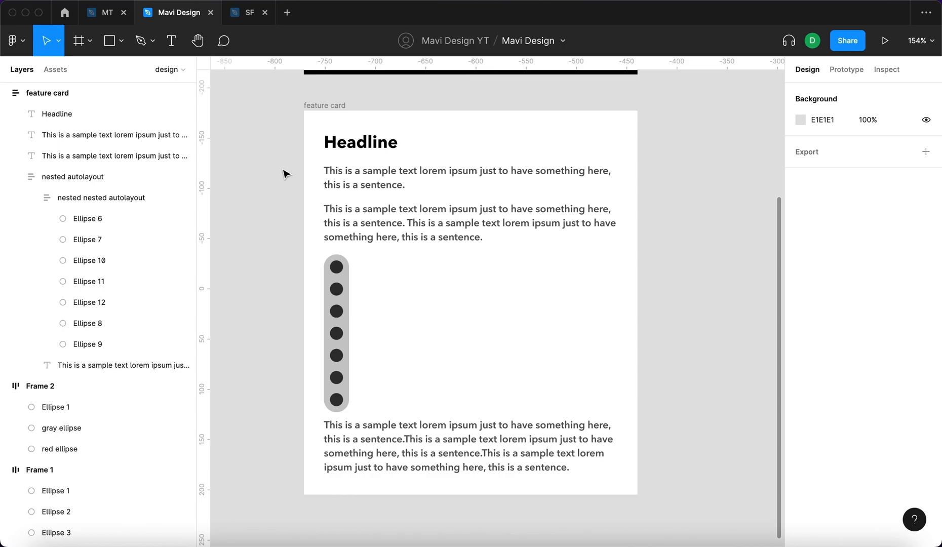
scroll(284, 174, "down", 5)
left_click(341, 201)
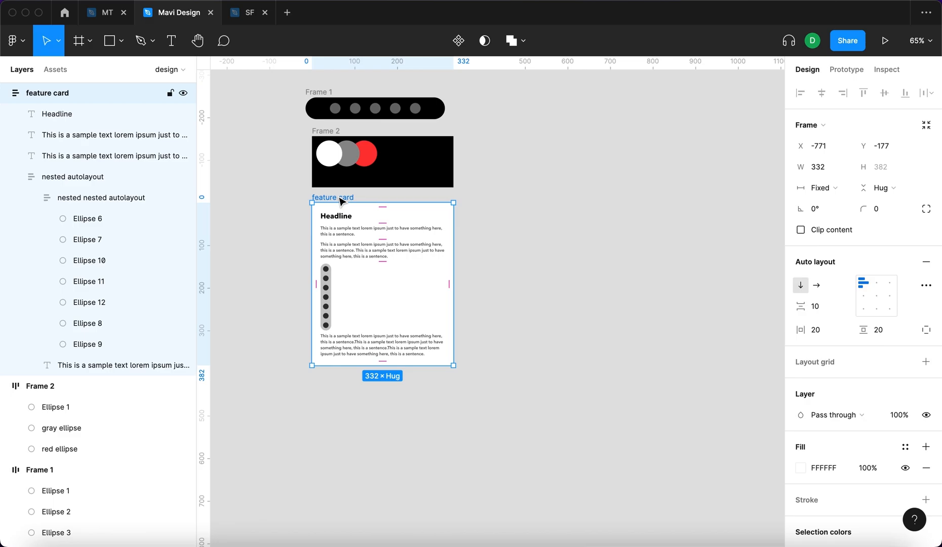
right_click(404, 147)
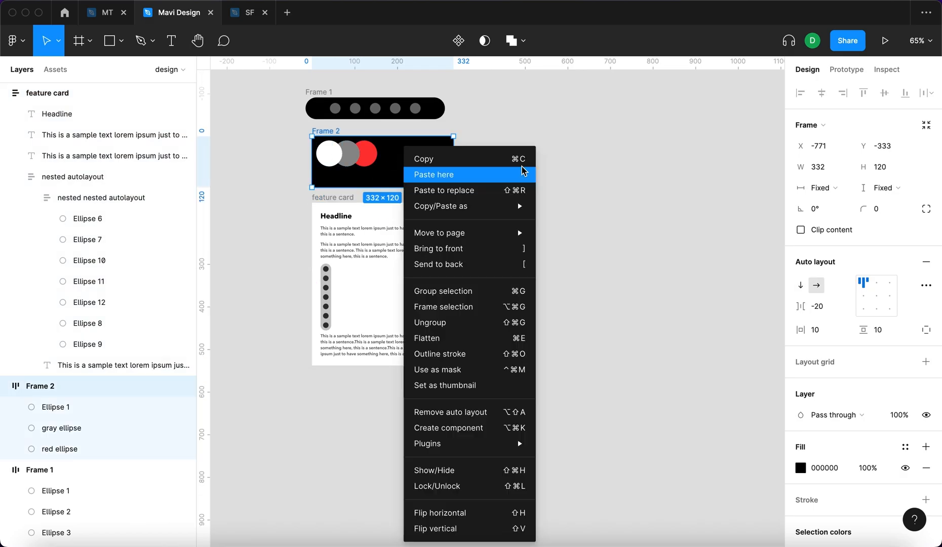
left_click(615, 179)
Draw a 19 by 19 circle on the empty canvas beside Frame 2 and fill it with 3C3C3C.
scroll(615, 179, "up", 3)
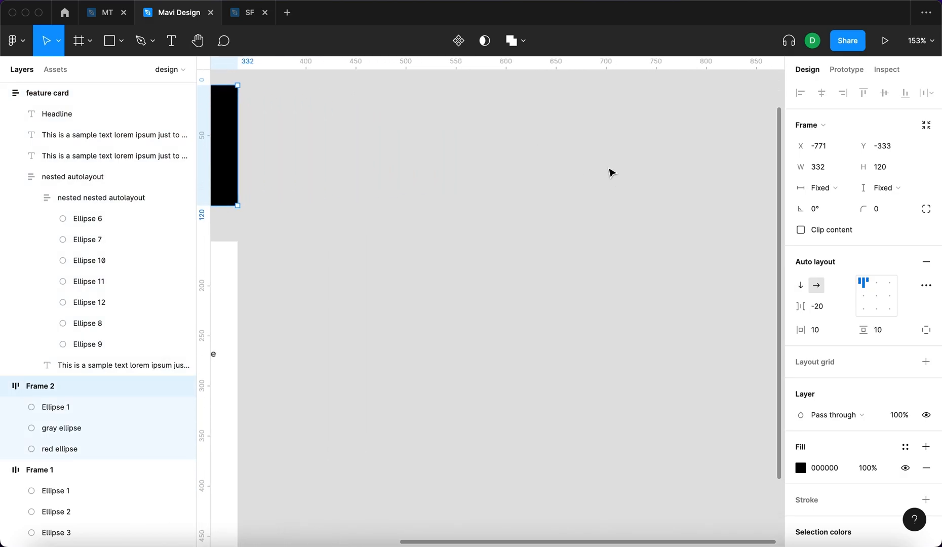
key("o")
left_click_drag(410, 163, 428, 183)
left_click(802, 274)
left_click_drag(708, 248, 594, 340)
left_click(771, 206)
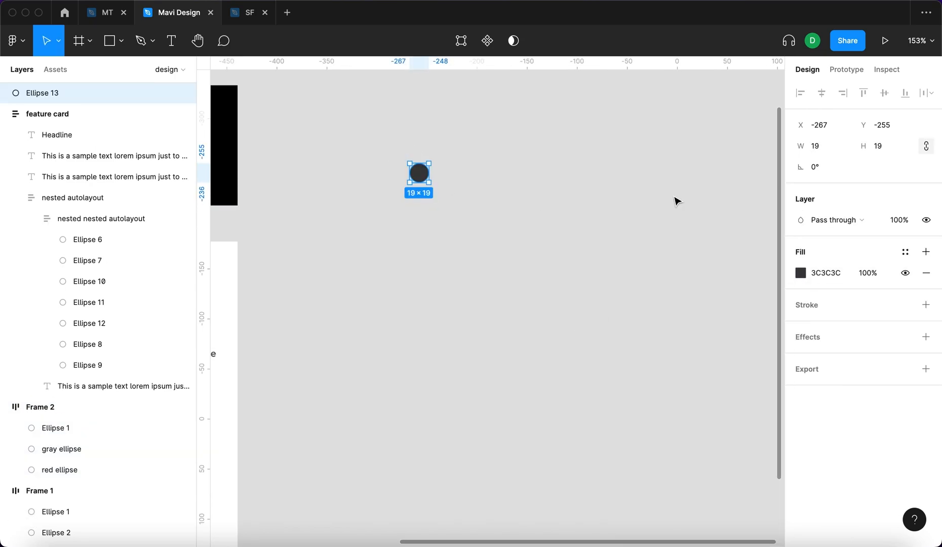
left_click(676, 201)
Place a copy of the feature card's Headline text beside the new circle, at X -244, Y -256.
scroll(506, 203, "left", 5)
left_click(267, 250)
left_click_drag(257, 255, 658, 172)
scroll(658, 175, "up", 5)
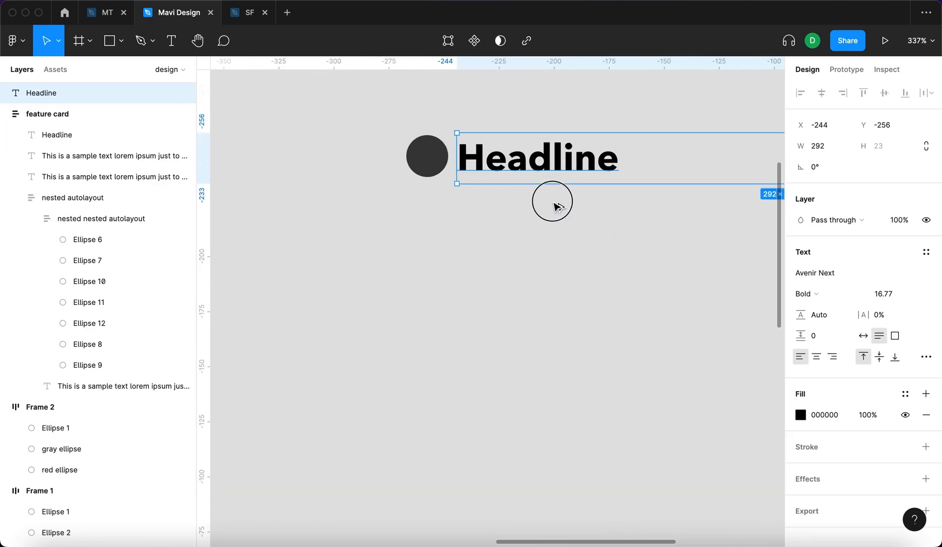
left_click_drag(554, 203, 561, 233)
key("BackSpace")
scroll(578, 259, "down", 8)
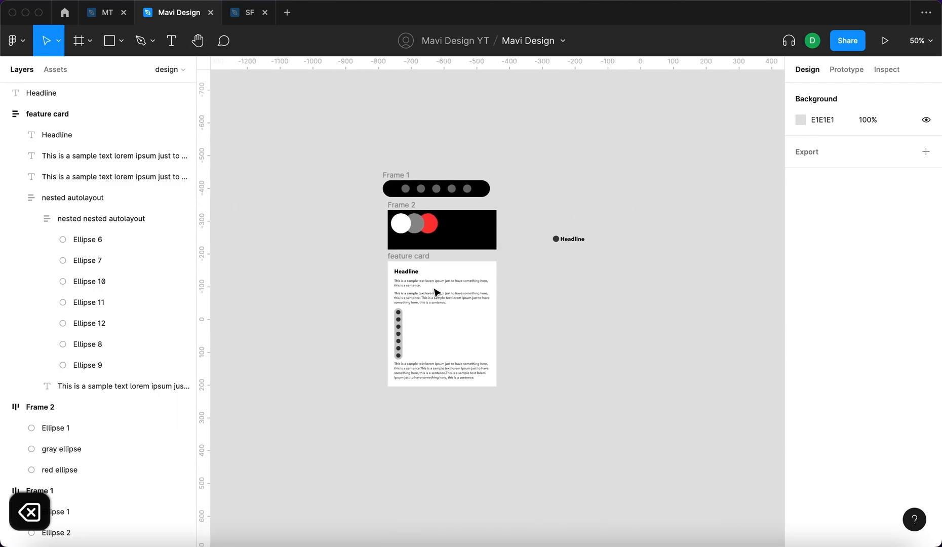
Place a copy of the card's sample paragraph below the new circle and Headline at X -267, Y -223, and narrow it to 195.
scroll(602, 250, "up", 6)
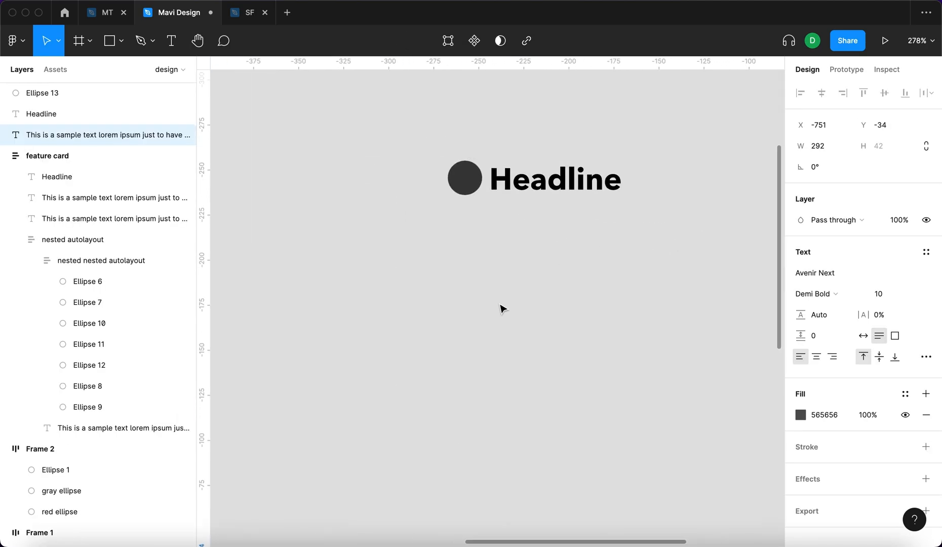
scroll(501, 307, "down", 8)
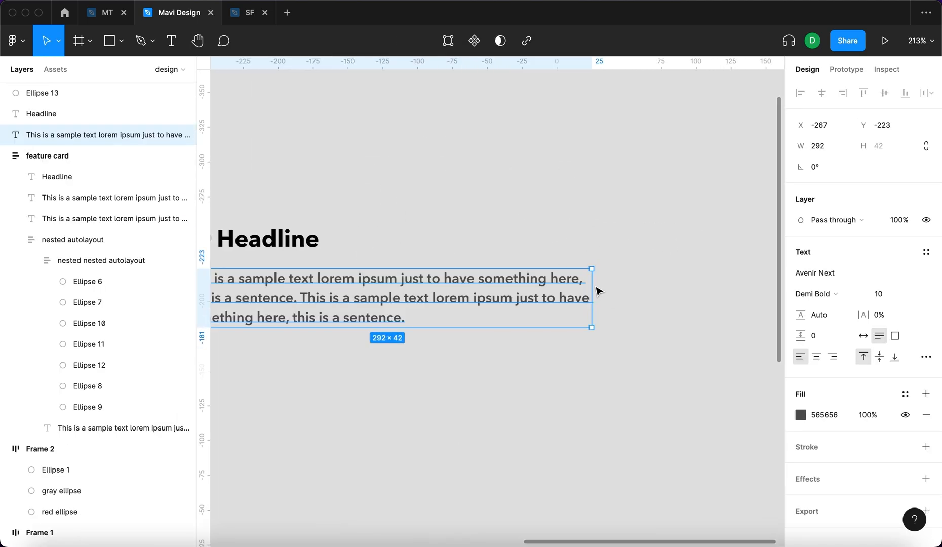
left_click_drag(555, 287, 435, 290)
scroll(435, 290, "left", 6)
Duplicate the narrowed paragraph directly below itself and replace the copy's text with "BUTTON".
left_click_drag(588, 278, 589, 380)
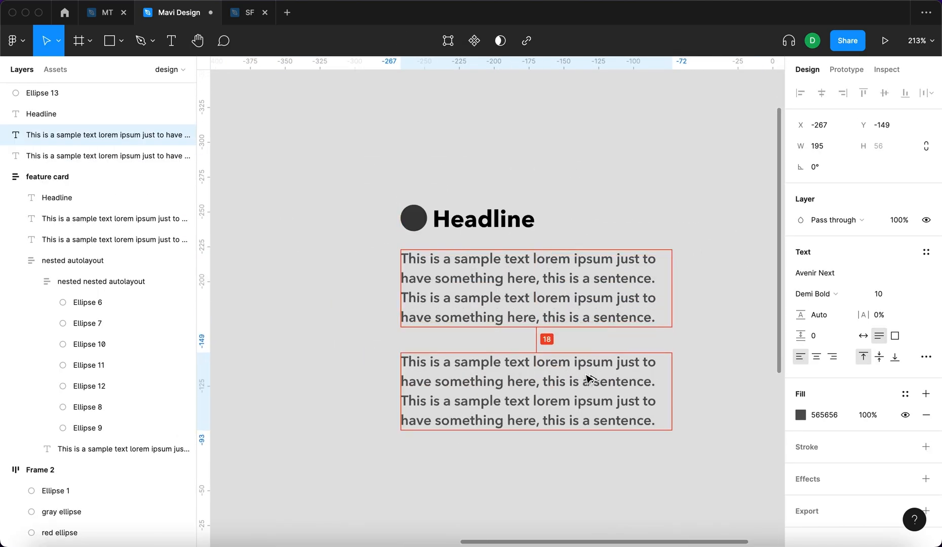
double_click(583, 375)
type("button")
key("BackSpace")
key("BackSpace")
type("ON")
key("Escape")
Wrap the BUTTON text in auto layout named "button", with 1DC57E fill, corner radius 40, 15 horizontal and 8 vertical padding, and white text.
key("shift+a")
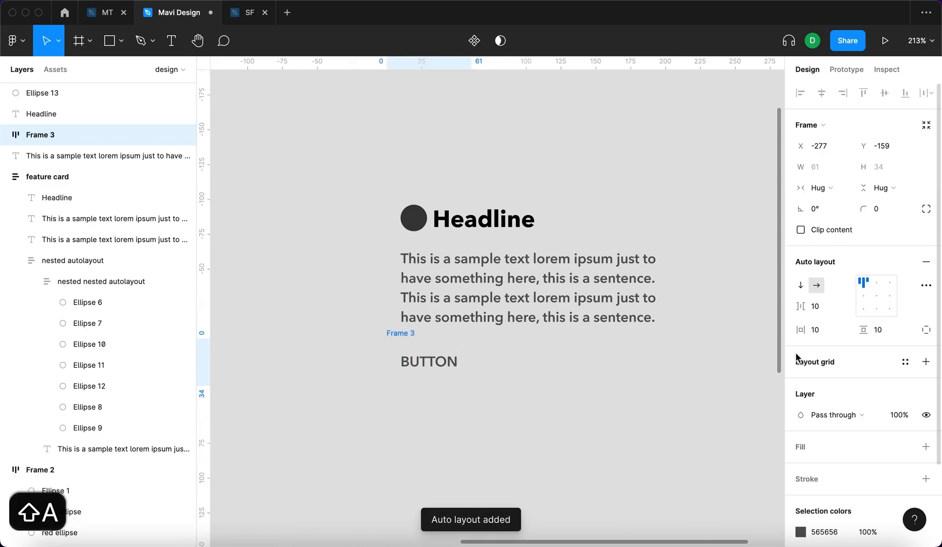
left_click(926, 447)
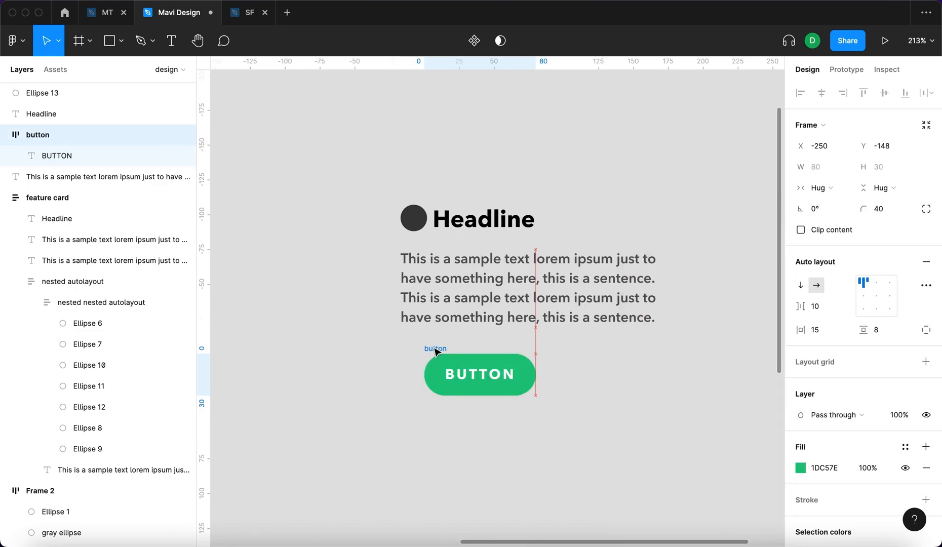
left_click(430, 278)
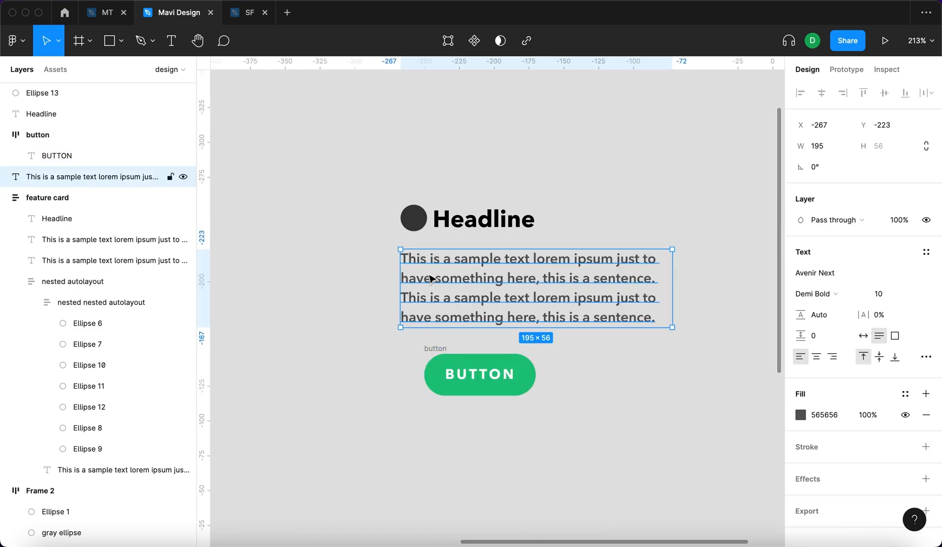
Set the new Headline text to auto width and wrap it with the dark circle in a horizontal auto layout frame.
left_click(437, 226)
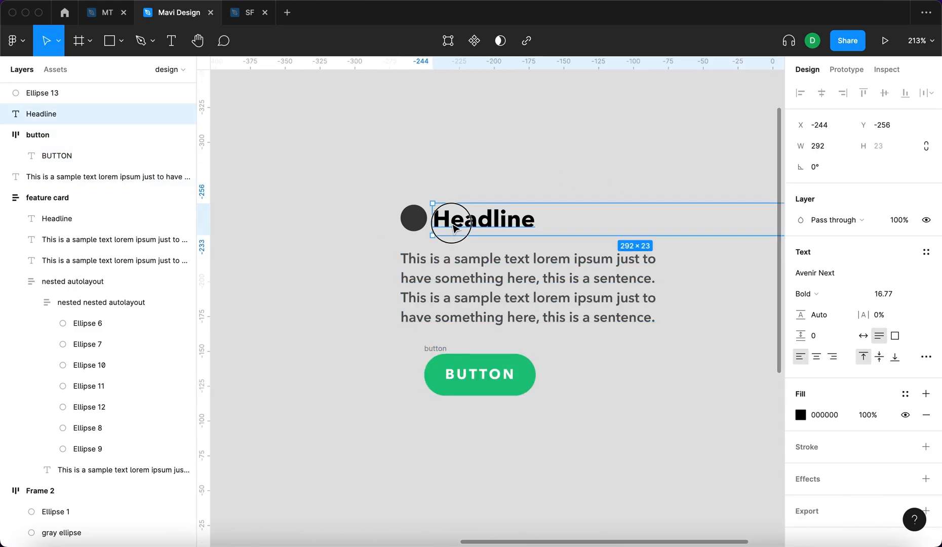
left_click(861, 337)
left_click(418, 218)
left_click(462, 223, "shift")
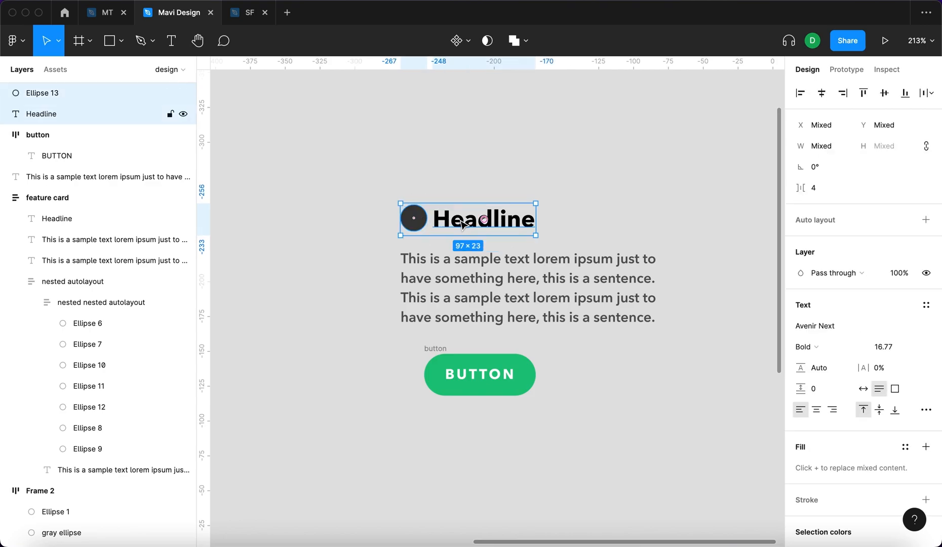
key("shift+a")
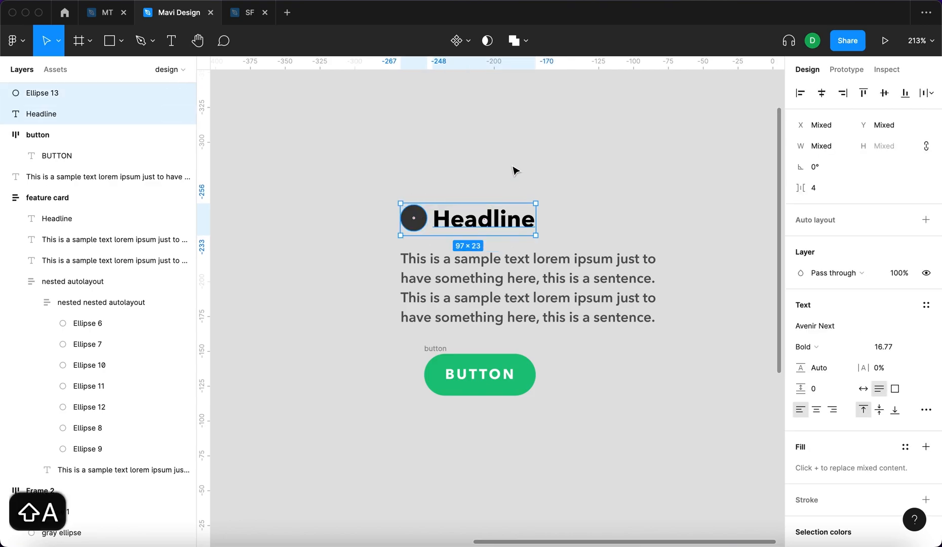
Rename the frame holding the circle and Headline as "headline & icon".
double_click(414, 198)
type("headline ¶")
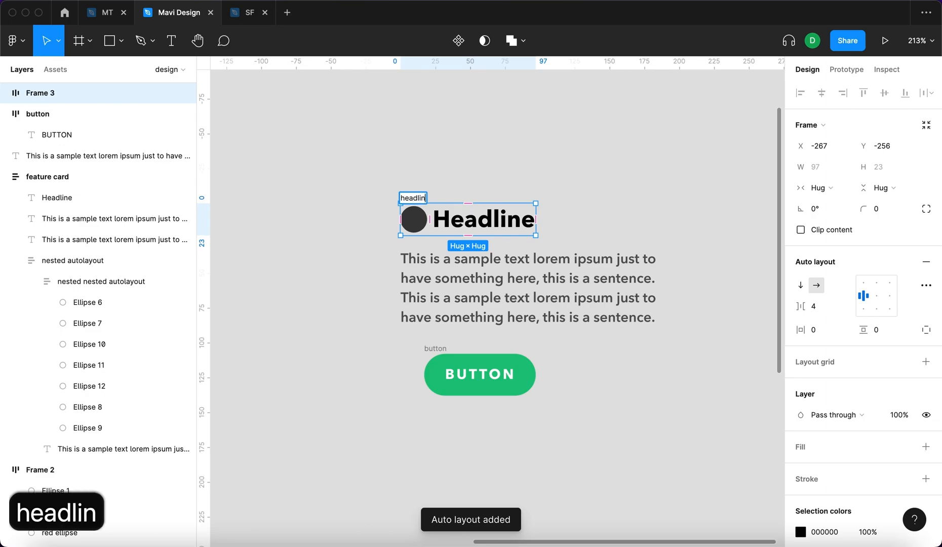
key("BackSpace")
key("BackSpace")
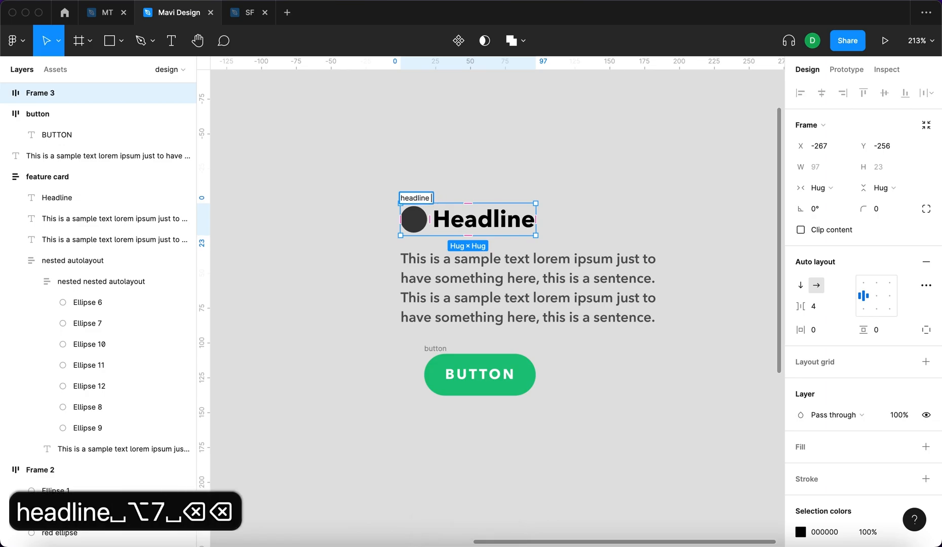
type("& icon")
key("Return")
Set the spacing between items in the headline & icon frame to 5.
left_click(836, 309)
key("Up")
key("Down")
key("Up")
key("Return")
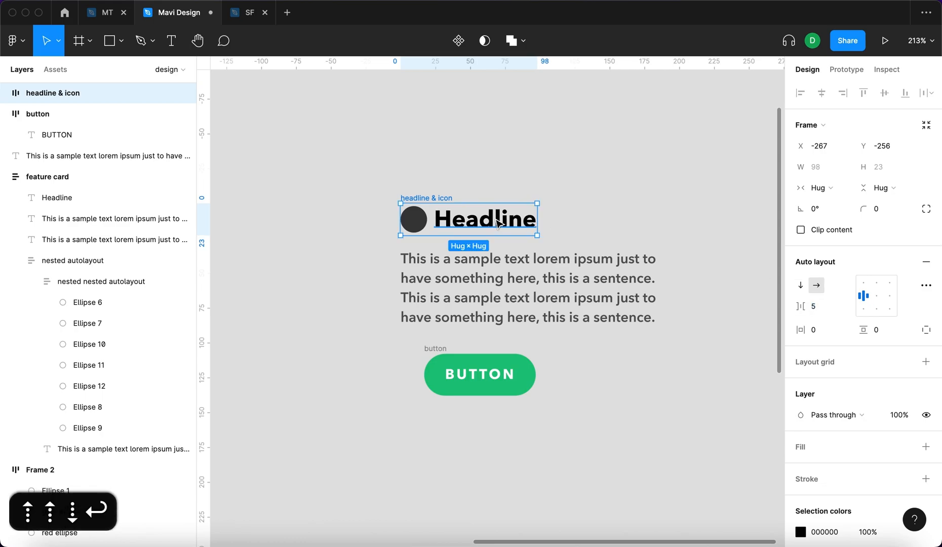
Set the Headline text inside the headline & icon frame to Fill container width.
double_click(483, 217)
left_click(817, 167)
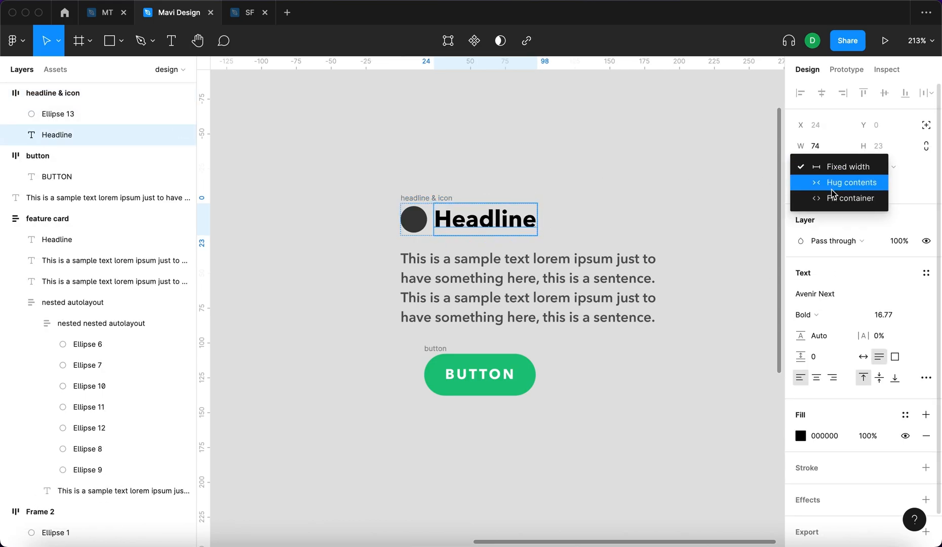
left_click(835, 198)
left_click(411, 198)
Align the button with the paragraph's left edge, wrap button, paragraph and headline & icon in vertical auto layout, and move it to X -270, Y -269.
left_click(441, 348)
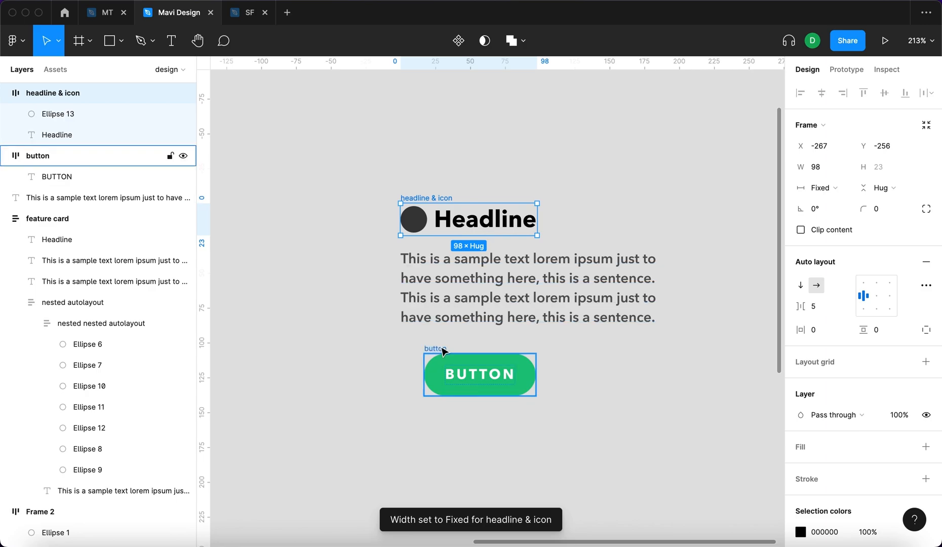
left_click_drag(440, 348, 424, 341)
left_click(470, 273, "shift")
left_click(531, 225, "shift")
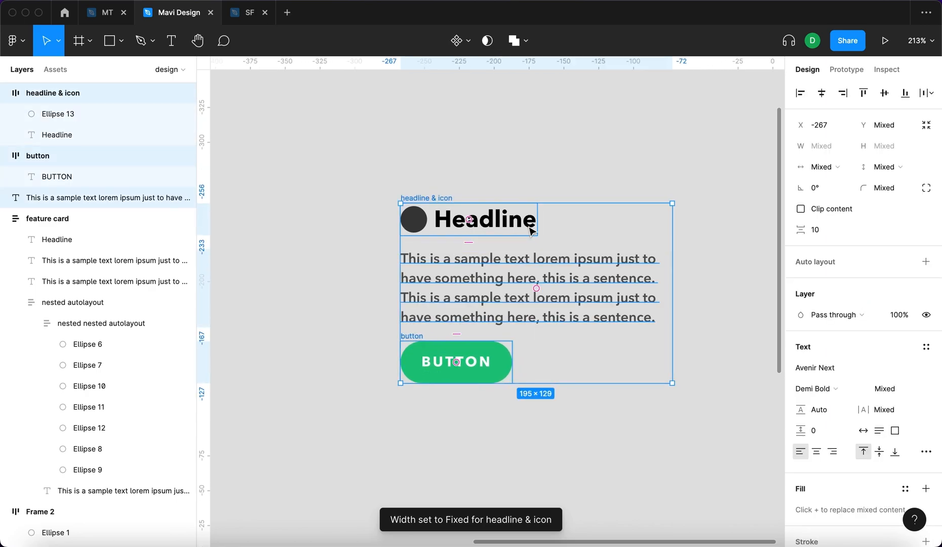
key("shift+a")
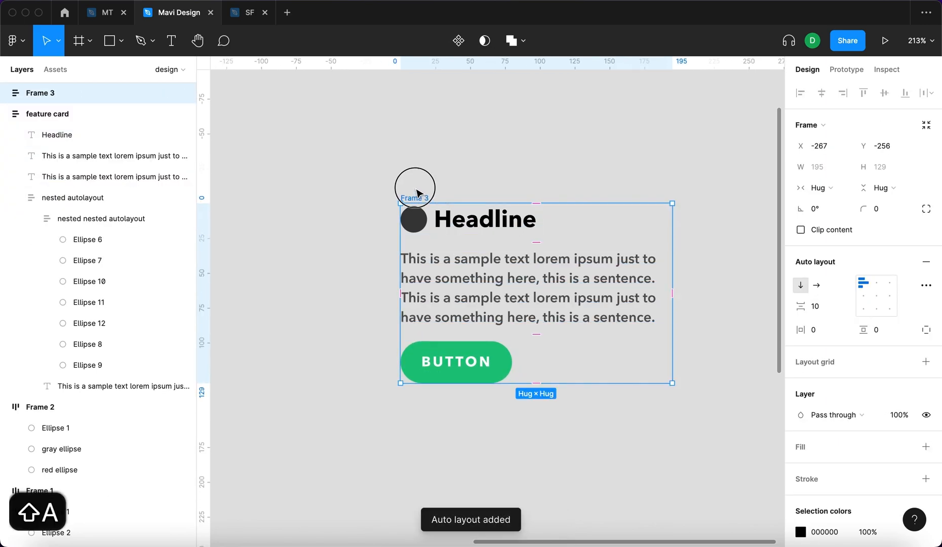
left_click_drag(412, 188, 415, 178)
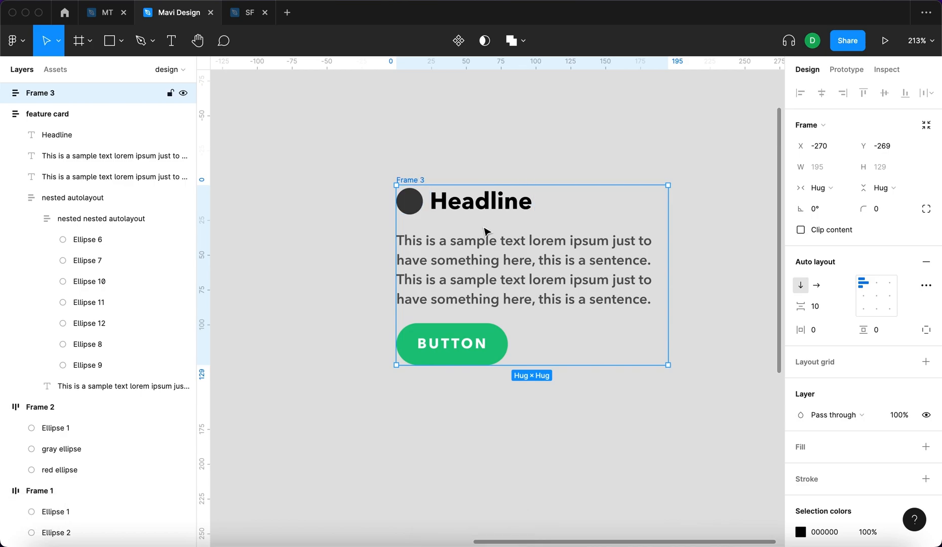
Set the headline & icon frame to Fill container width within its parent frame.
left_click(487, 205)
key("shift+Return")
left_click(822, 188)
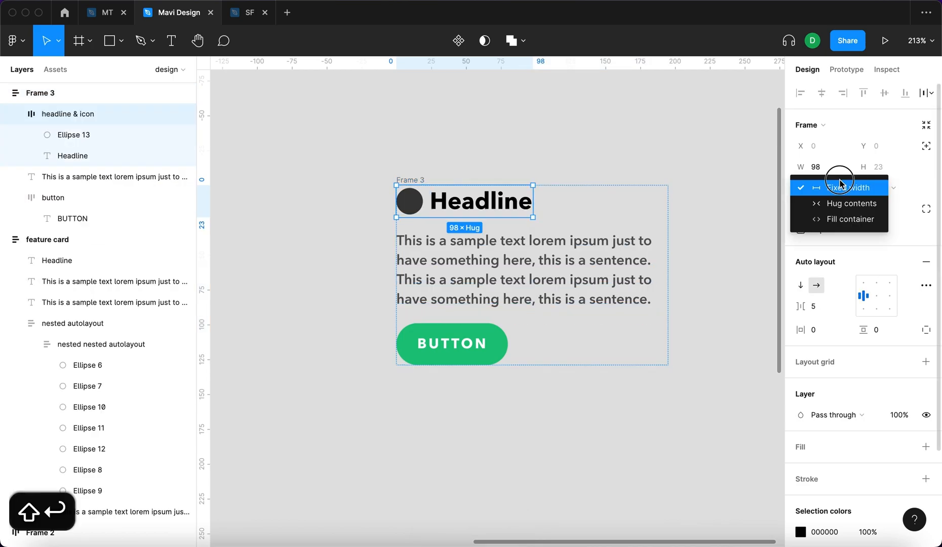
left_click(839, 217)
left_click(455, 207)
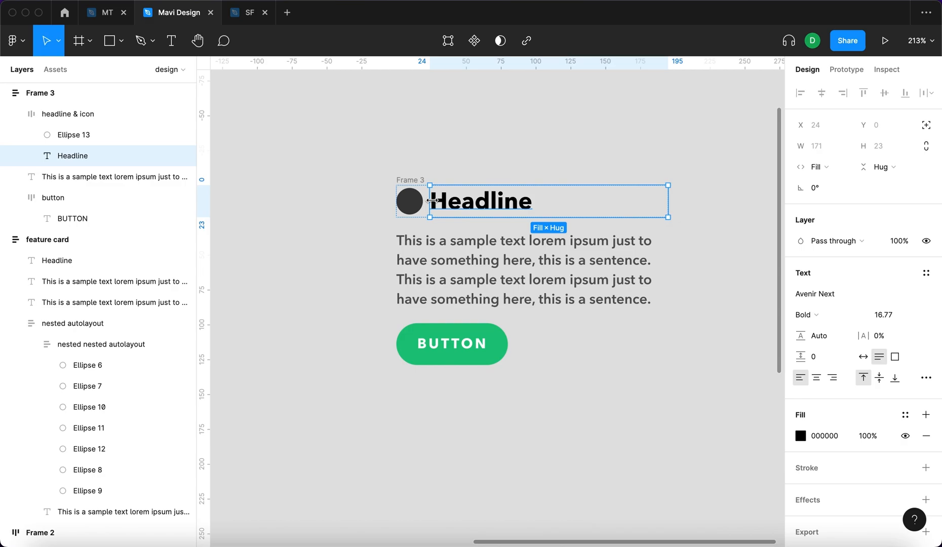
Set the sample paragraph between the headline and the button to Fill container width.
left_click(665, 258)
left_click(819, 165)
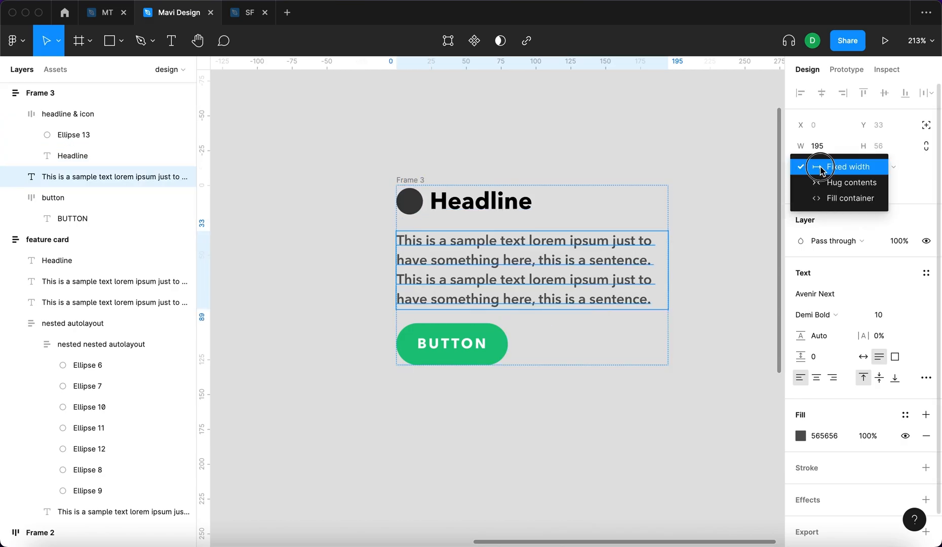
left_click(824, 198)
key("Escape")
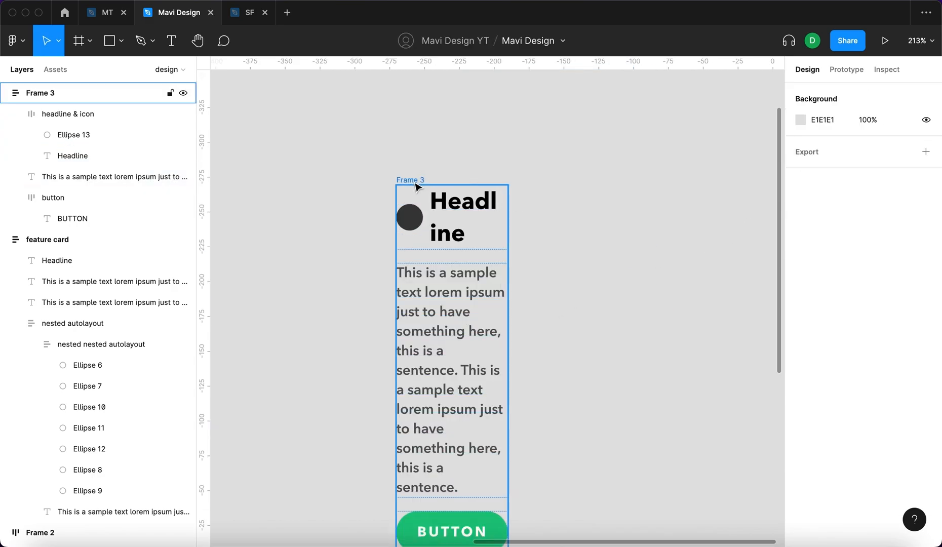
Widen the parent auto layout frame, Frame 3, to 190.
scroll(421, 202, "down", 3)
left_click(427, 84)
left_click(479, 438)
left_click(480, 438)
scroll(456, 253, "down", 2)
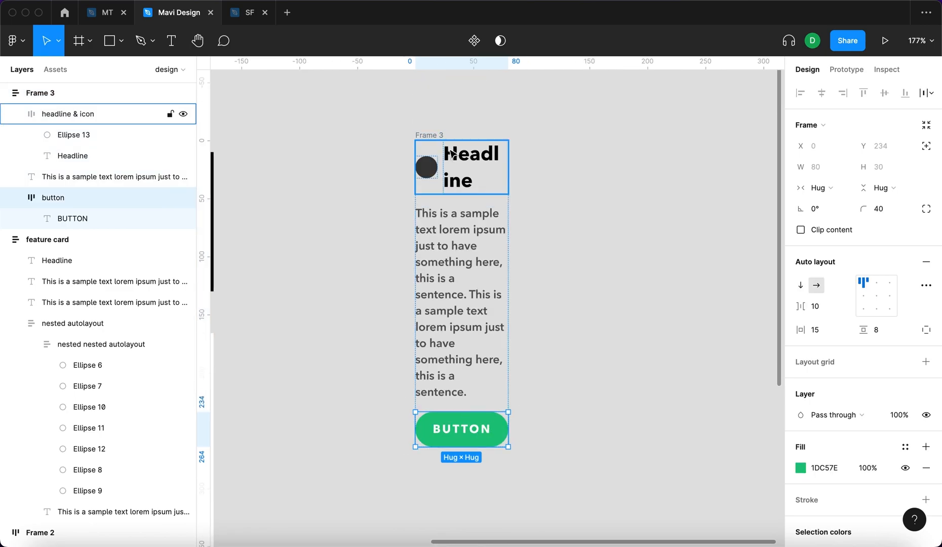
left_click(431, 130)
left_click(429, 134)
left_click_drag(508, 213, 635, 217)
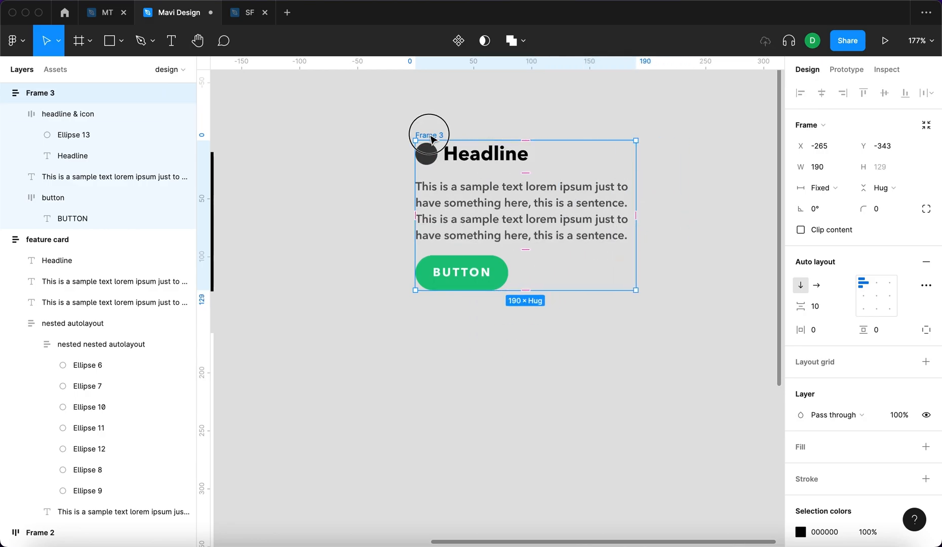
Move Frame 3 to X -249, Y -314 and rename it "window".
left_click_drag(429, 137, 447, 170)
double_click(447, 168)
type("window")
key("Return")
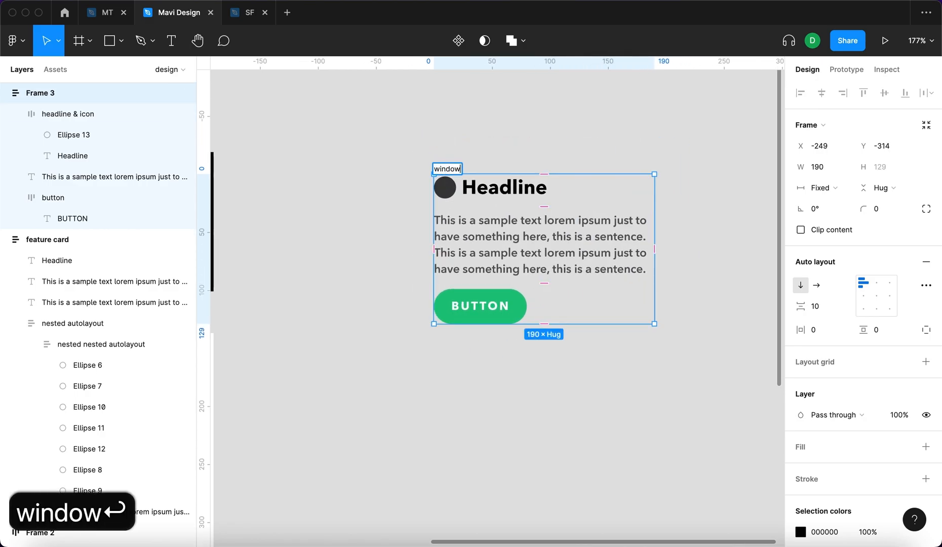
Draw a 104 by 104 square beside the window frame, scatter three copies around it, and fill two of the squares with 8DC8B3.
left_click(448, 368)
scroll(447, 368, "right", 6)
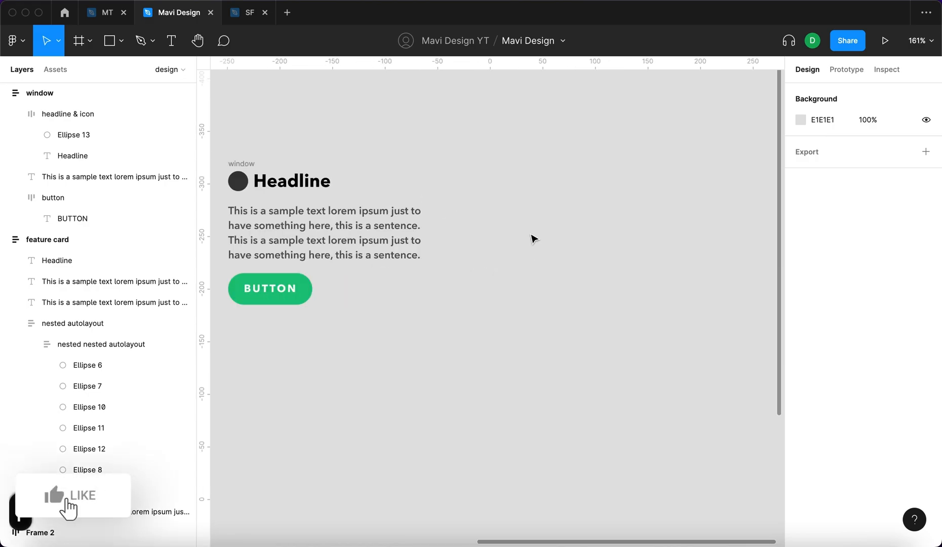
key("r")
mouse_move(515, 154)
left_mouse_down()
mouse_move(623, 263)
mouse_move(631, 232)
mouse_move(690, 178)
mouse_move(701, 189)
left_mouse_up()
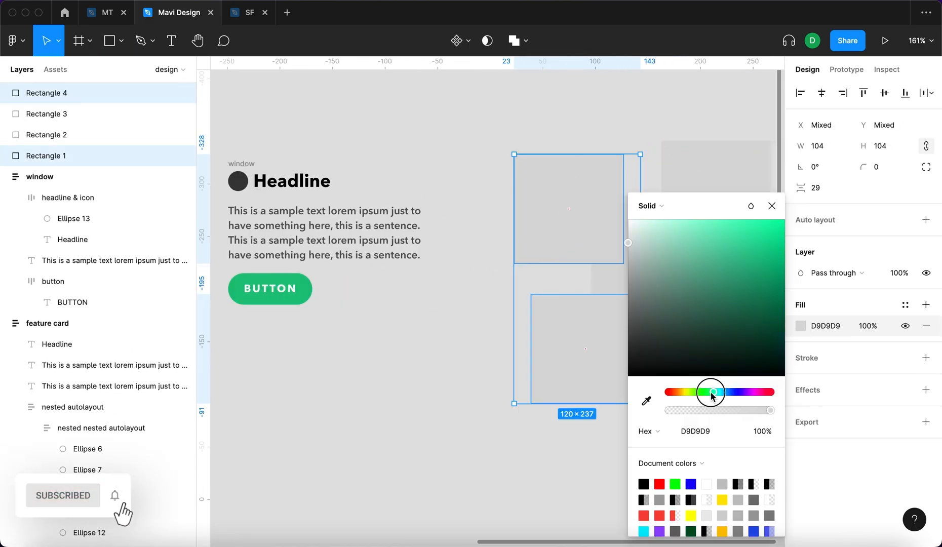
left_click_drag(736, 248, 673, 257)
Fill the other two squares with 511F90 and 7A1A71, and round the corners of all four squares by 20.
left_click(610, 238)
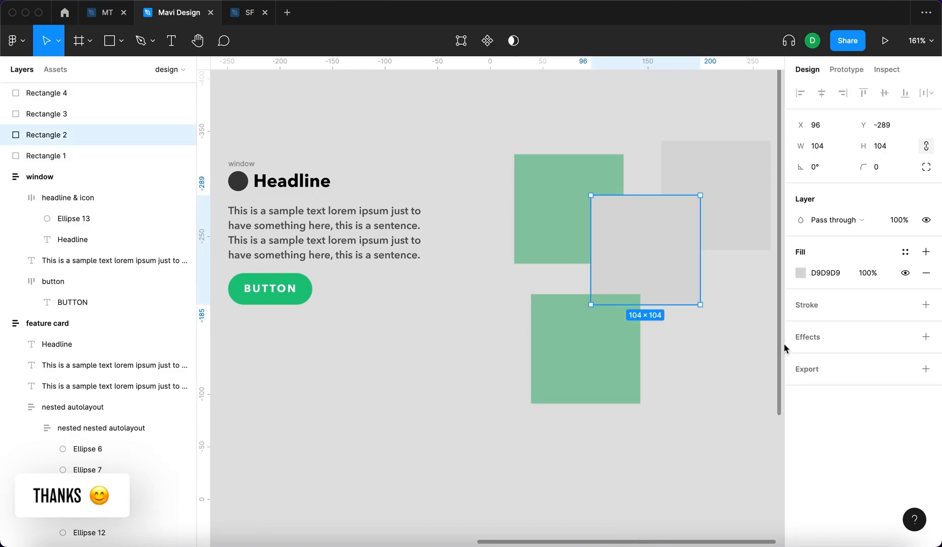
left_click(801, 273)
left_click_drag(733, 397, 740, 392)
left_click(753, 290)
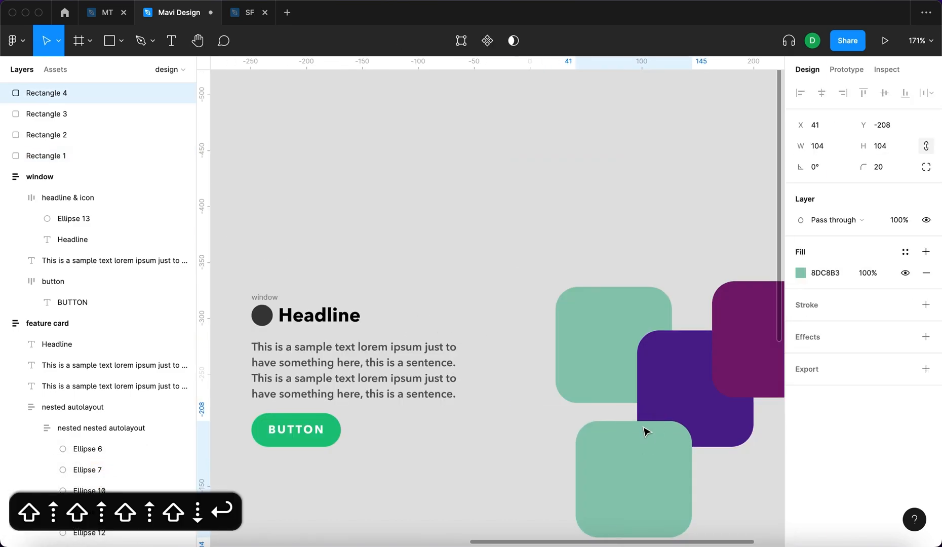
left_click(642, 205)
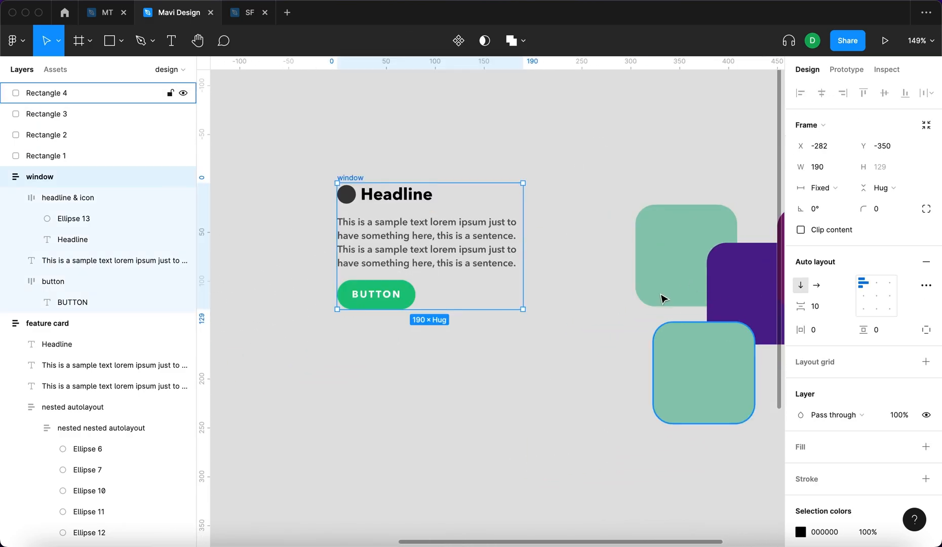
Group the four coloured squares and lock the group.
scroll(665, 304, "right", 5)
left_click_drag(665, 142, 418, 361)
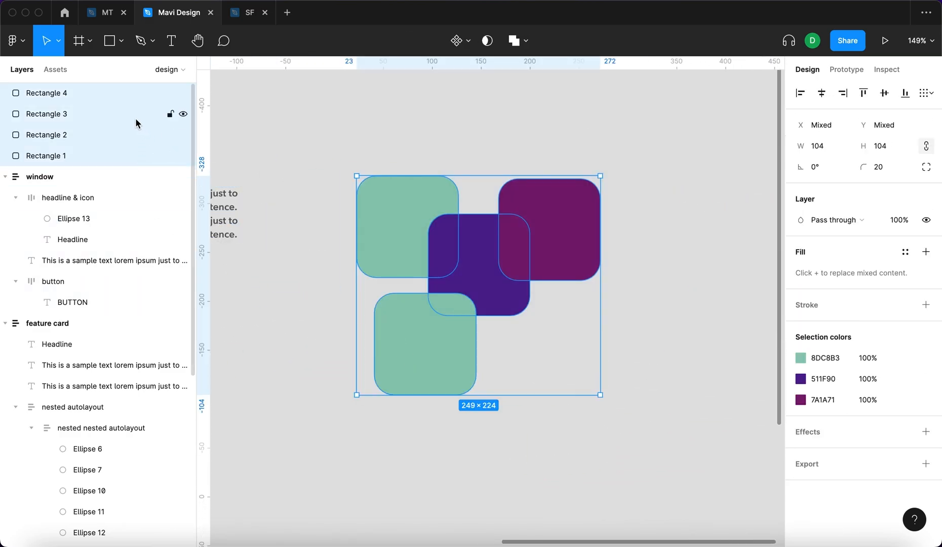
key("super+g")
left_click(170, 92)
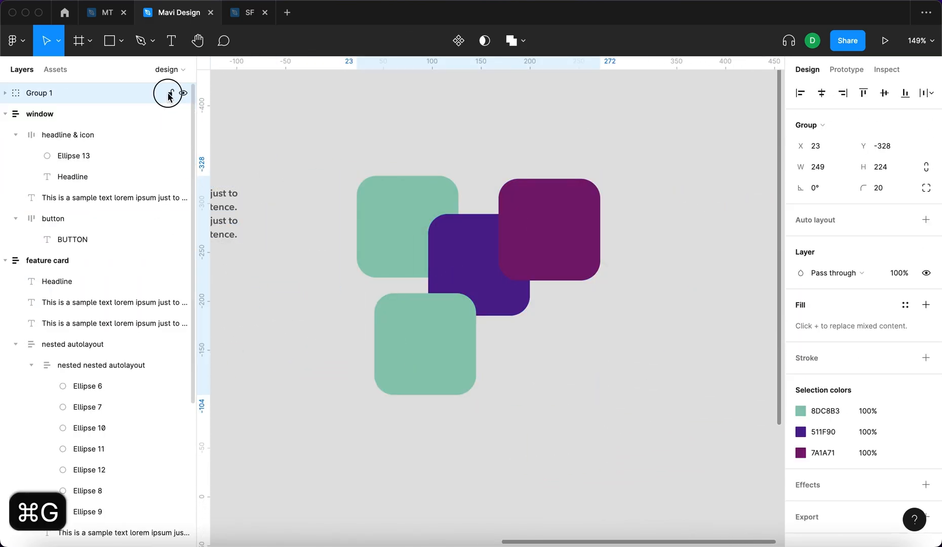
left_click(492, 288)
Move the window frame to X -336, Y -310.
scroll(642, 213, "left", 5)
scroll(642, 213, "left", 2)
left_click_drag(368, 170, 315, 209)
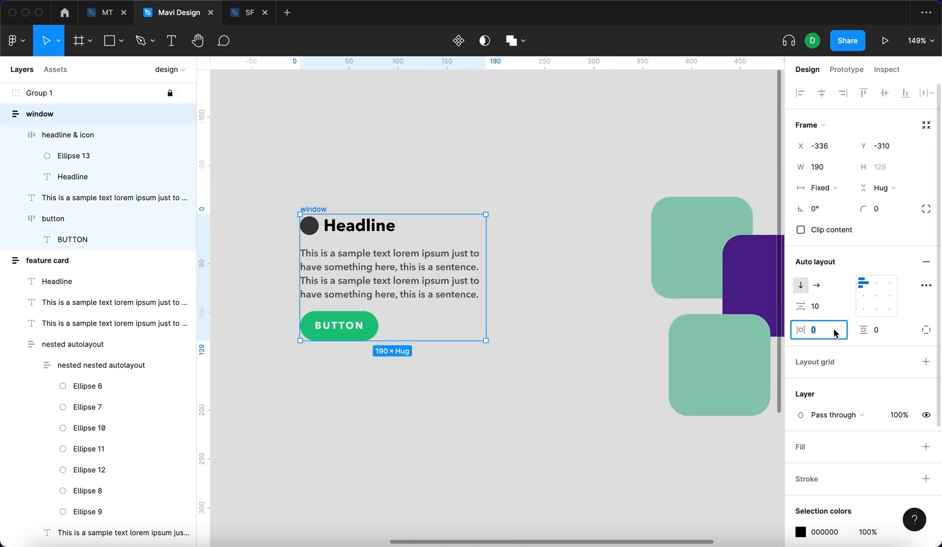
Set the window frame's horizontal and vertical padding to 10.
key("shift+Up")
left_click(877, 330)
key("shift+Up")
key("Return")
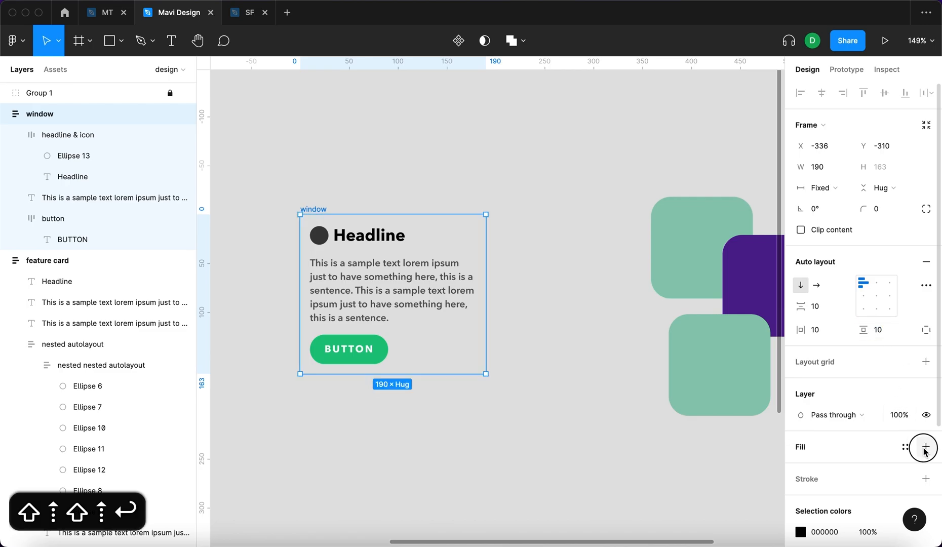
Give the window frame an FFFFFF fill and a corner radius of 20.
left_click(924, 447)
left_click(880, 208)
key("shift+Up")
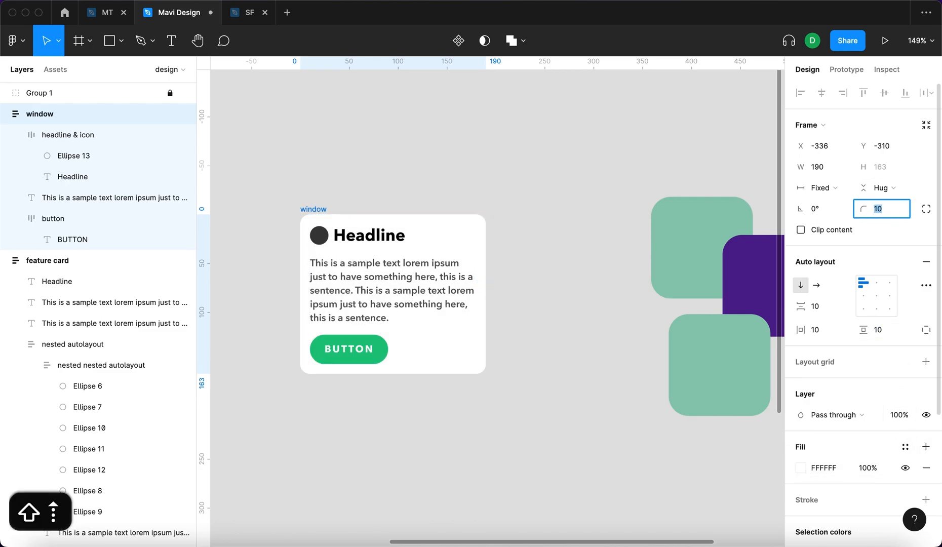
key("shift+Up")
key("shift+Up")
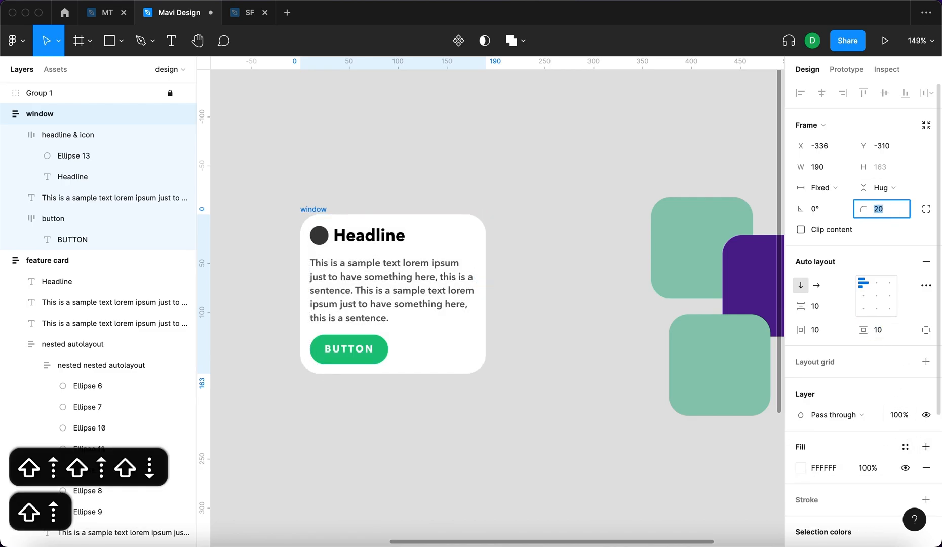
Set the window frame's corner radius to 17 and its horizontal and vertical padding to 20.
key("Down")
key("Down")
key("Down")
key("Return")
left_click(823, 331)
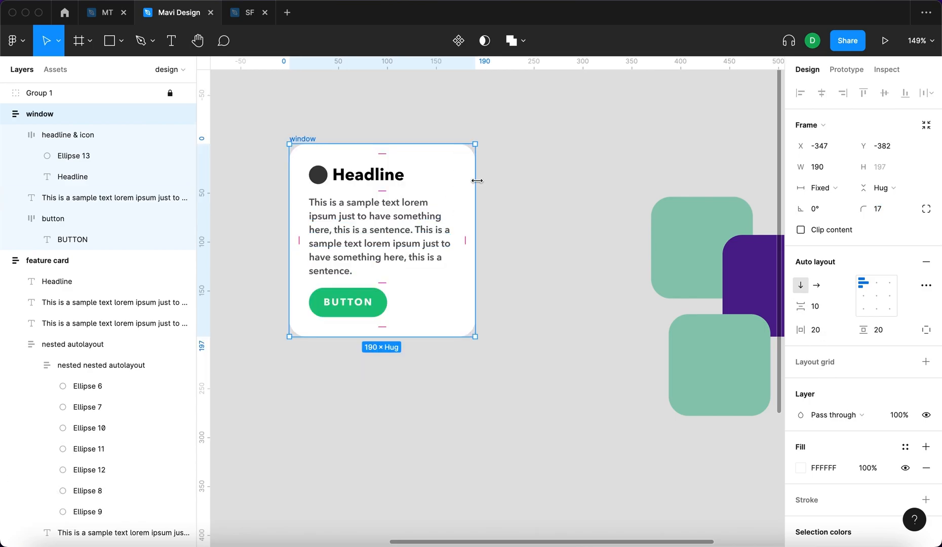
Widen the window frame to 221 and shift it slightly up and to the right on the canvas.
left_click_drag(476, 181, 558, 184)
key("Escape")
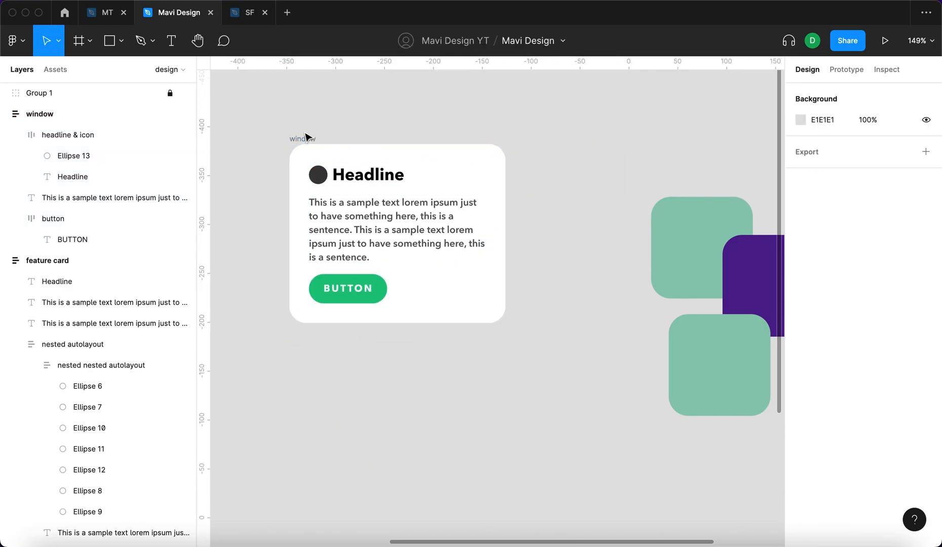
left_click_drag(305, 138, 323, 124)
Add a background blur effect of 40 to the window frame.
scroll(890, 349, "down", 5)
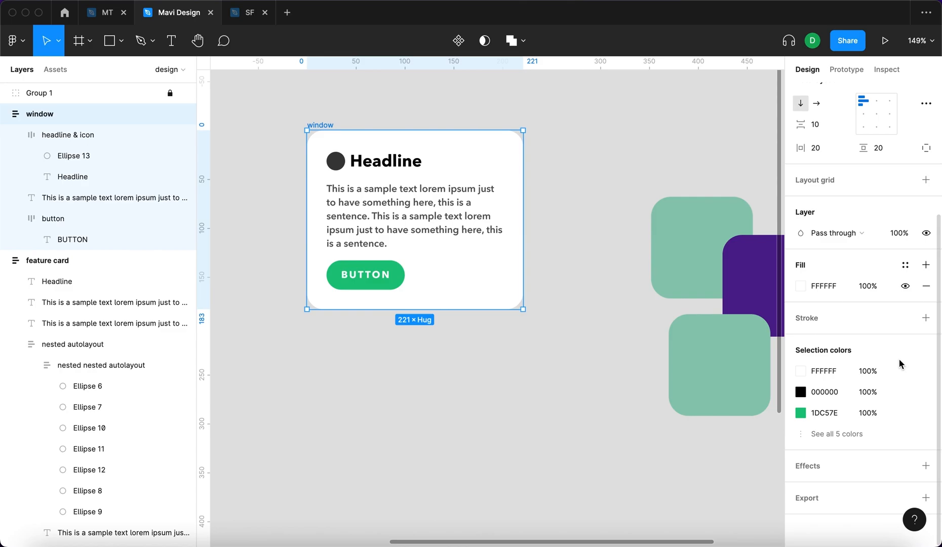
left_click(926, 466)
scroll(840, 455, "down", 1)
left_click(847, 464)
left_click(854, 498)
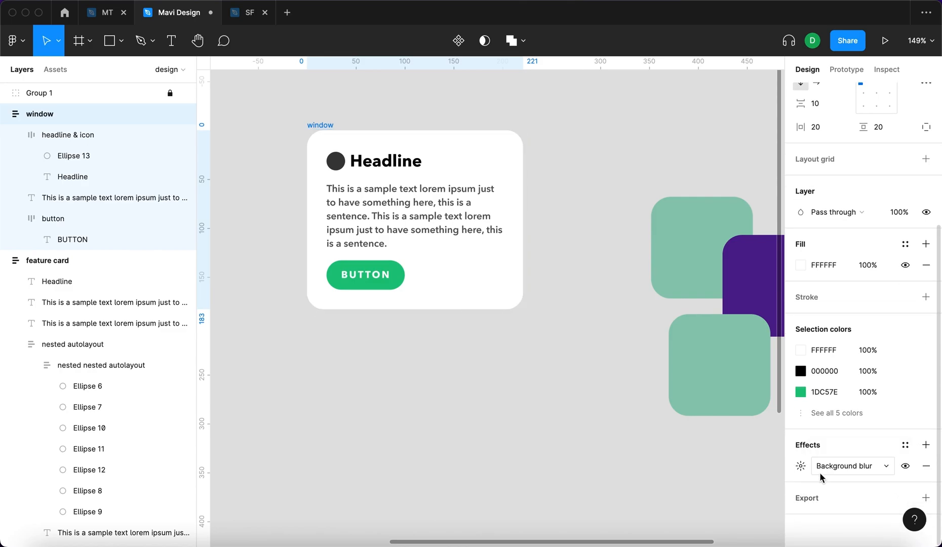
left_click(808, 472)
type("40")
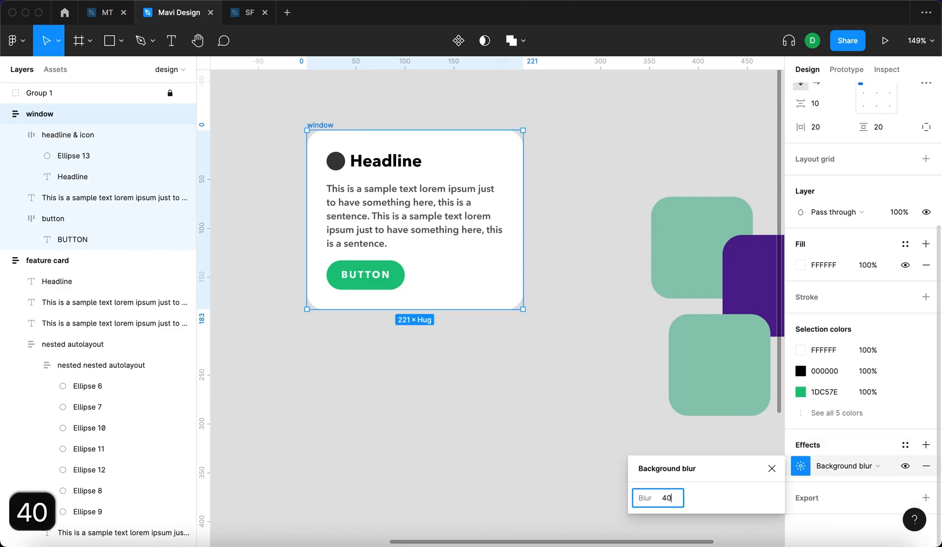
key("Return")
Move the window frame to X -94, Y -360, partly over the coloured squares, and set its fill opacity to 65%.
left_click_drag(323, 132, 553, 167)
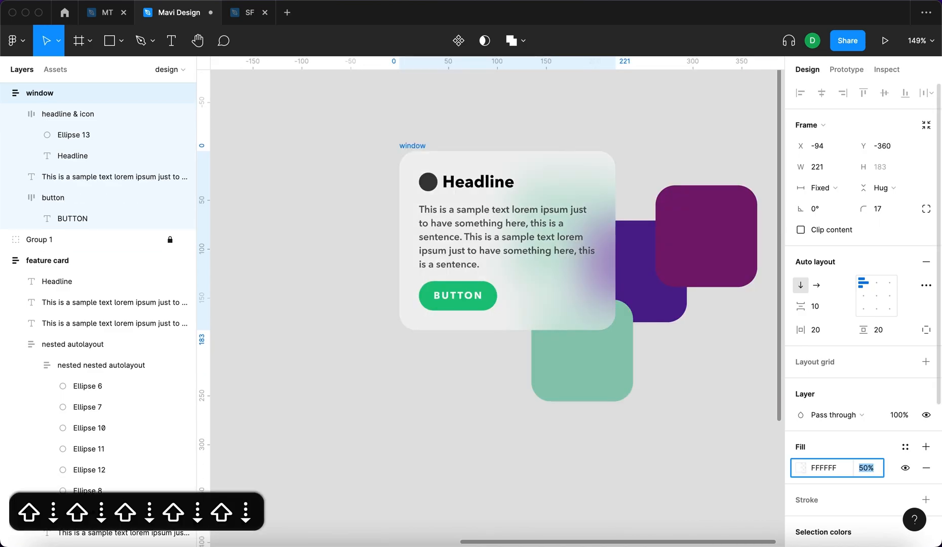
key("shift+Up")
key("shift+Up")
key("shift+Down")
key("Up")
key("Up")
key("Up")
key("Up")
key("Up")
key("Up")
key("Up")
key("Up")
key("Up")
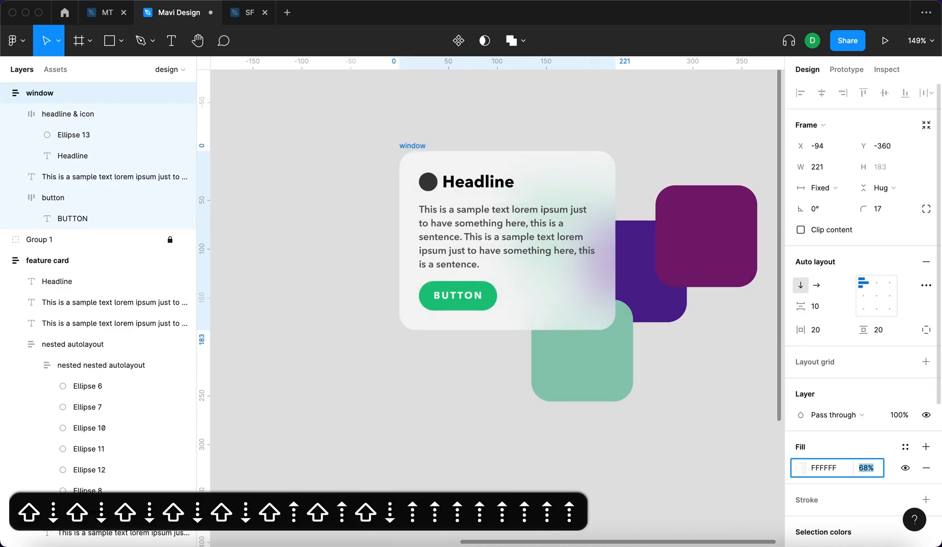
key("Down")
key("Down")
key("Down")
key("Down")
key("Up")
key("Down")
key("Return")
Add a large, soft drop shadow to the window frame and move the frame onto the middle of the coloured squares.
scroll(901, 454, "down", 4)
left_click(925, 445)
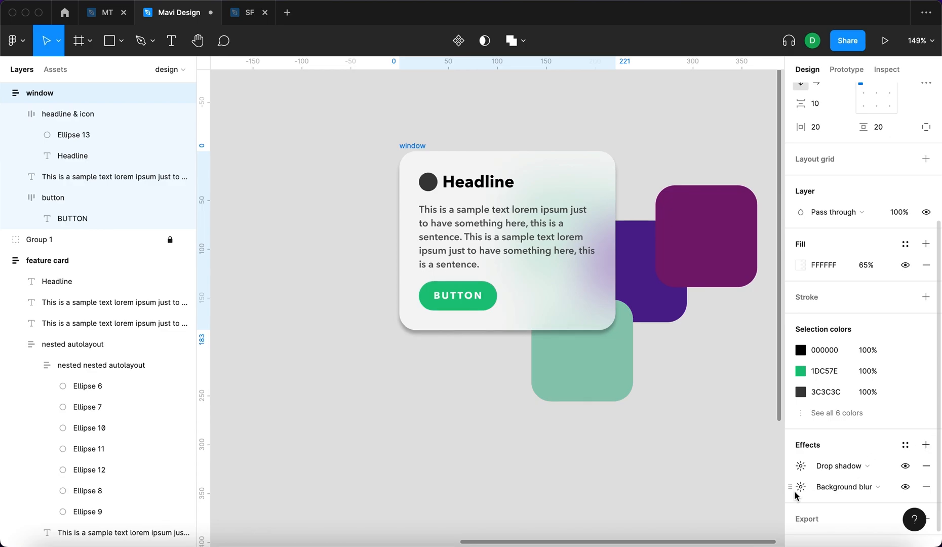
left_click(800, 466)
key("Return")
left_click(407, 148)
left_click_drag(407, 148, 532, 170)
Set the window frame's background blur to 20 and its white fill opacity to 85%.
scroll(868, 435, "down", 4)
scroll(869, 436, "down", 1)
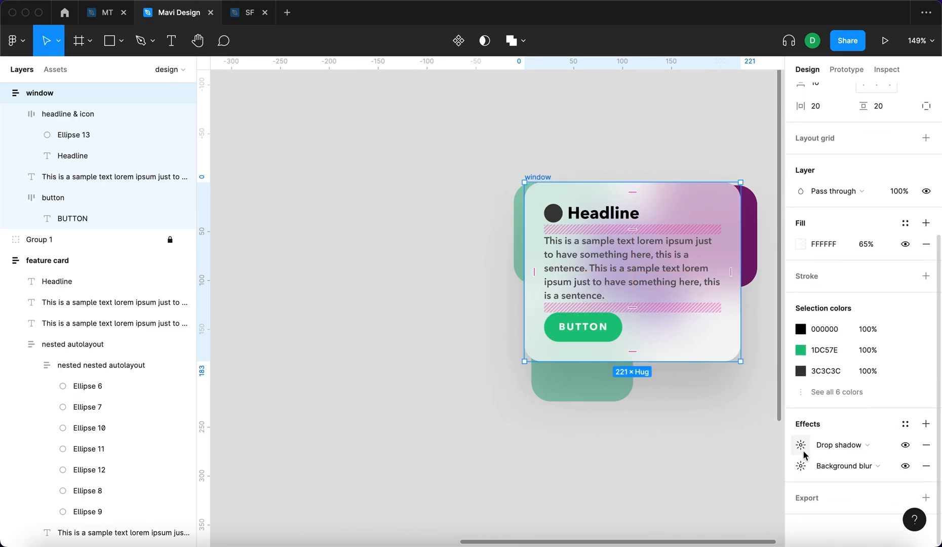
left_click(800, 465)
left_click(866, 244)
key("shift+Up")
key("shift+Up")
key("shift+Up")
key("shift+Down")
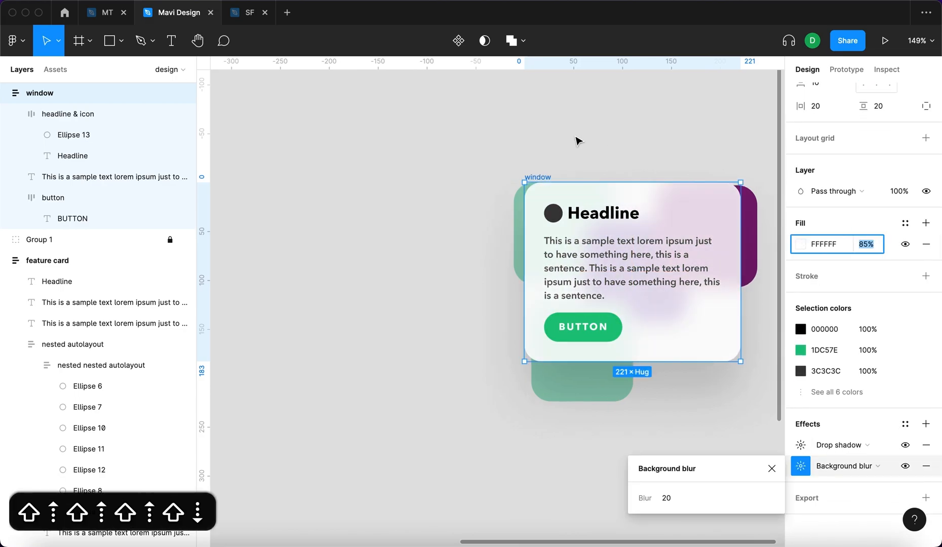
key("Return")
Turn the window frame into a component and place an instance over the coloured squares at X 16, Y -356.
left_click(567, 138)
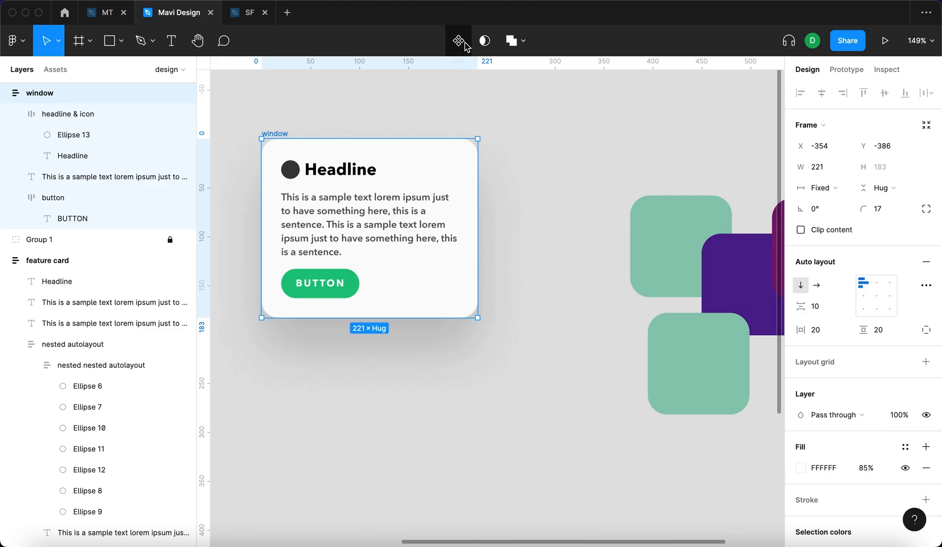
left_click(457, 43)
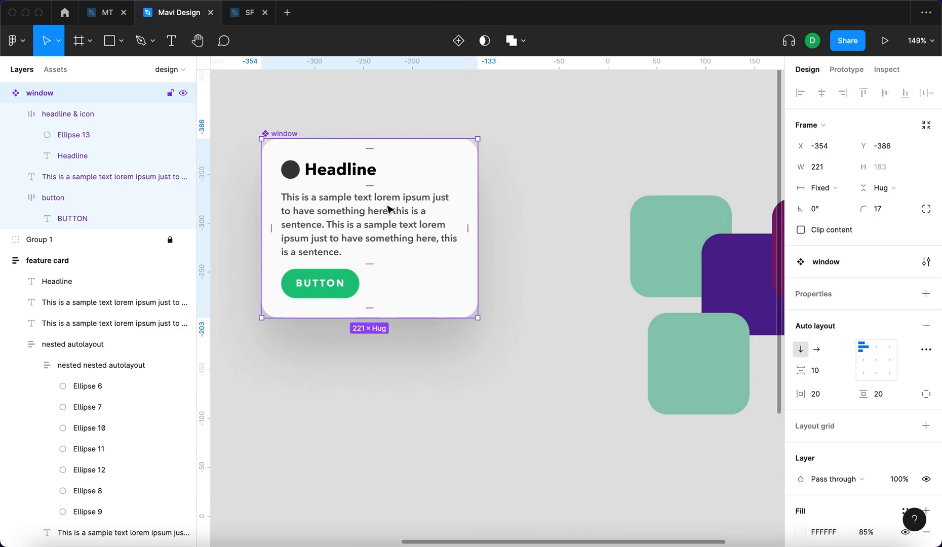
left_click_drag(367, 247, 754, 304)
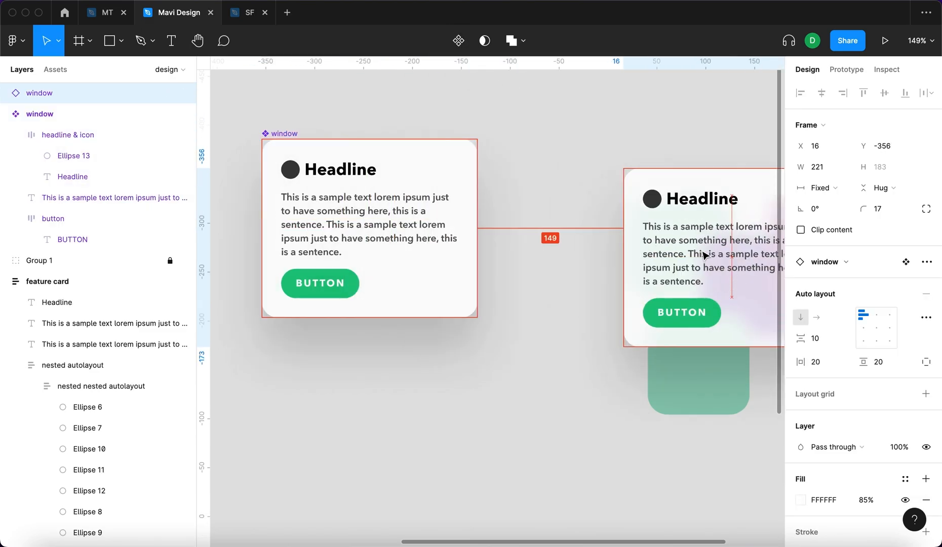
left_click(653, 108)
Move the main window component to X -296, Y -356, level with its instance.
scroll(653, 108, "right", 2)
scroll(653, 108, "down", 5)
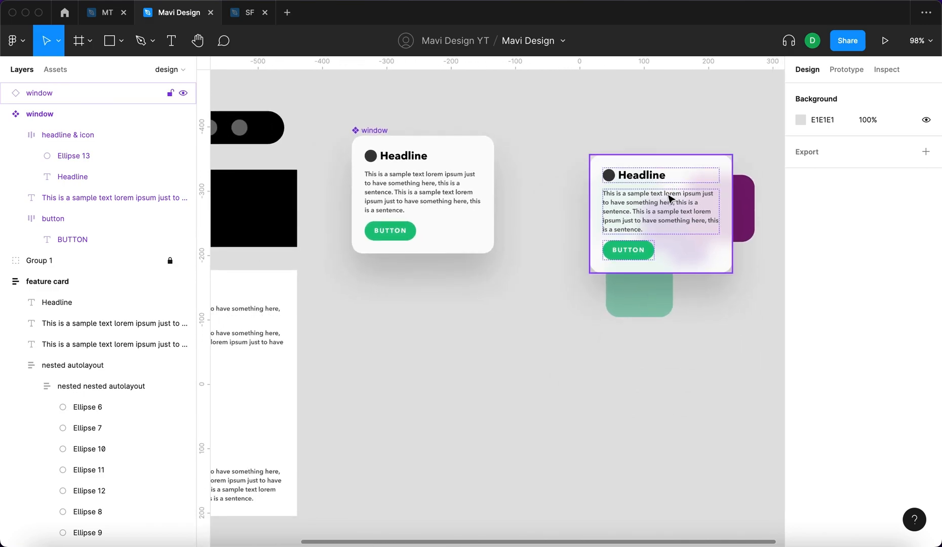
scroll(668, 196, "right", 2)
left_click(334, 174)
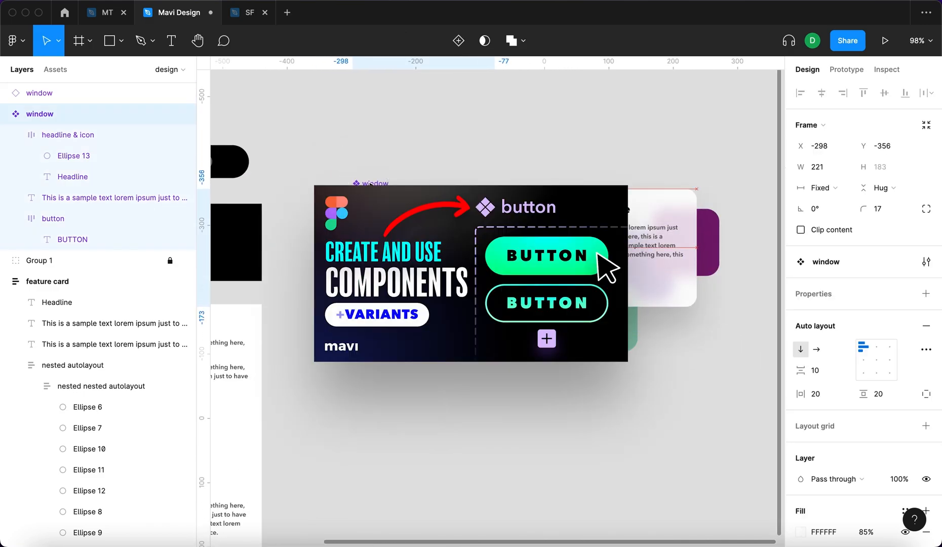
left_click(460, 131)
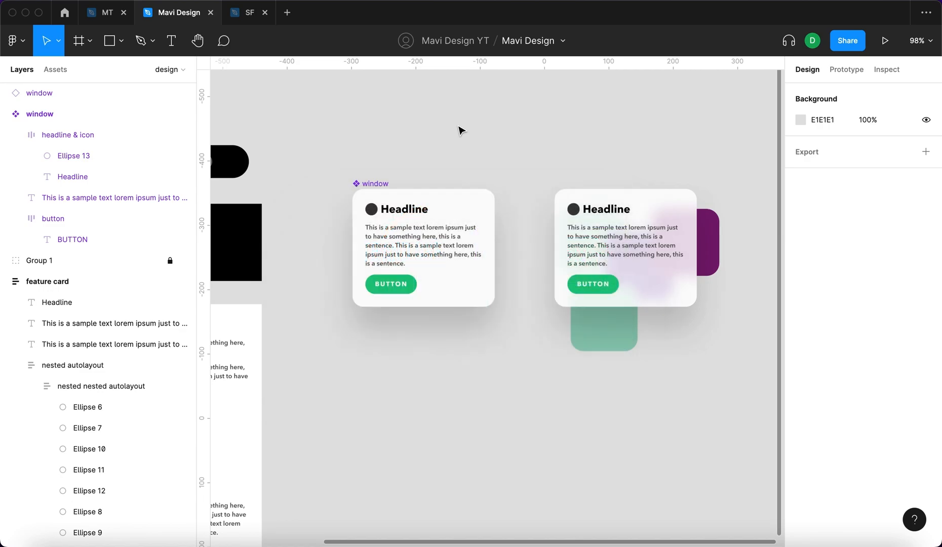
left_click(642, 264)
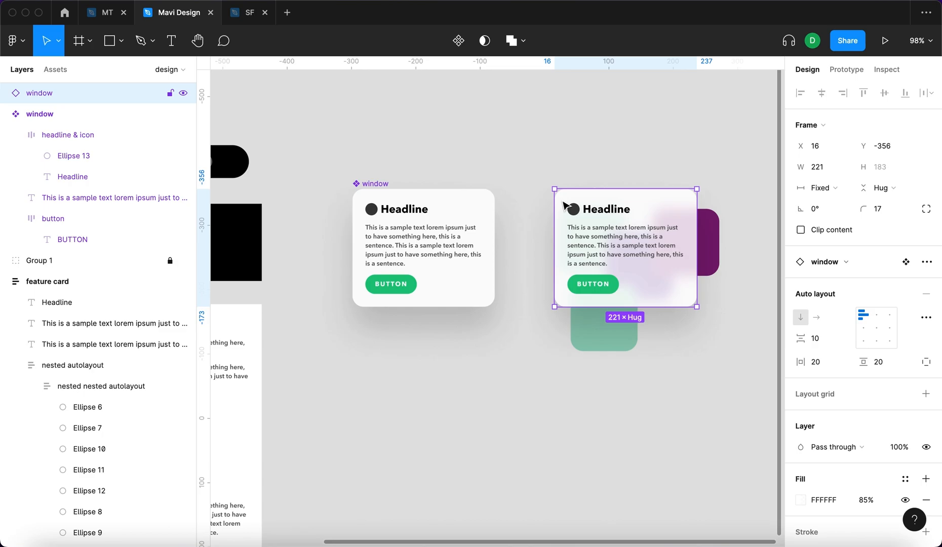
left_click(562, 152)
Create a boolean component property named "show icon" with value True for the ellipse beside the main component's headline.
scroll(394, 173, "up", 5)
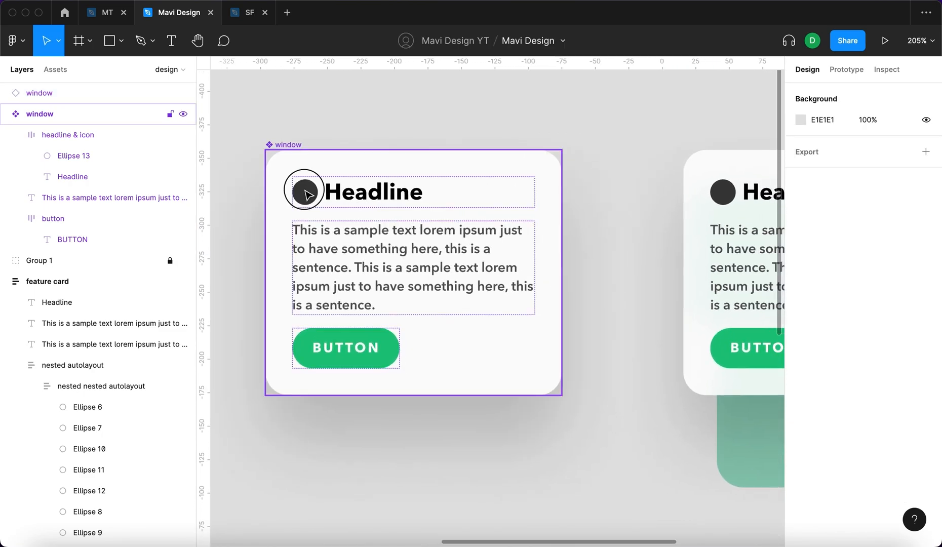
left_click(306, 192)
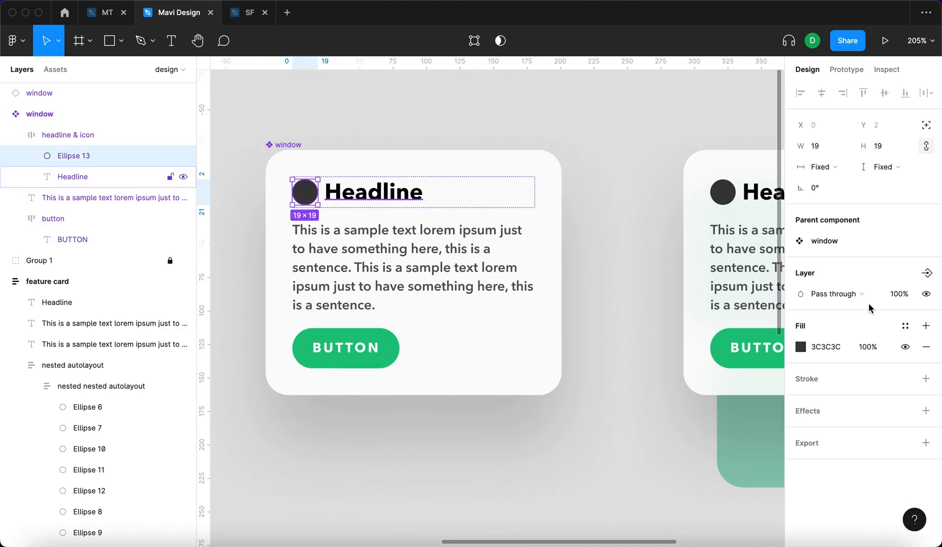
left_click(926, 274)
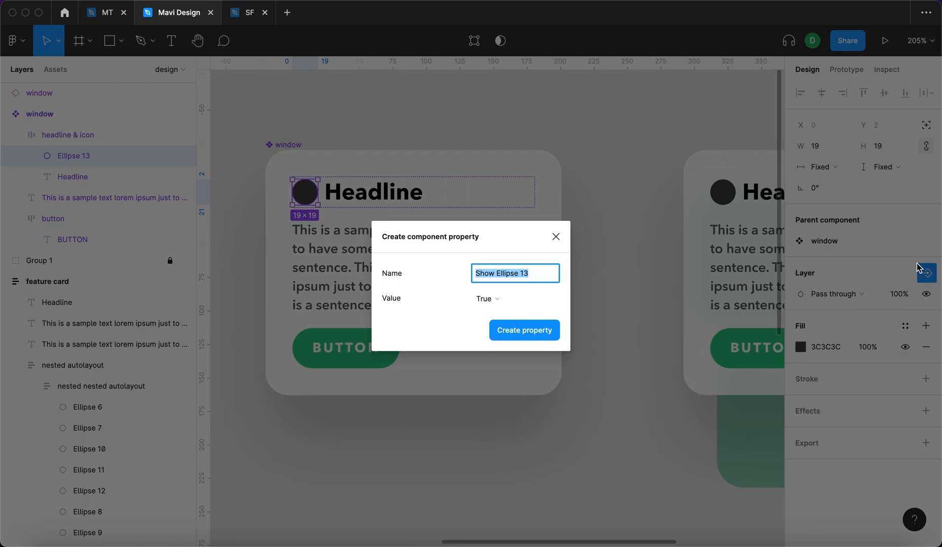
type("show icon")
key("Return")
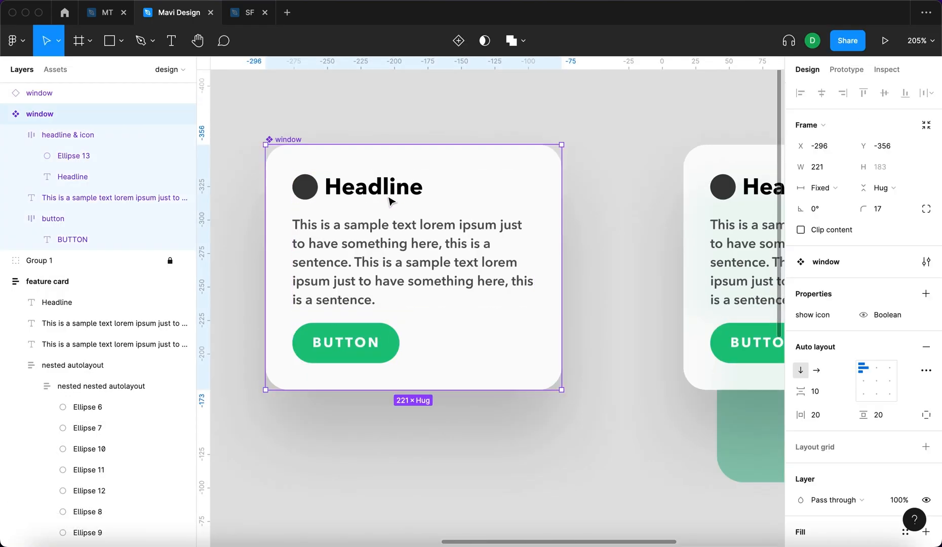
Create a boolean component property named "show headline" with value True for the "headline & icon" frame.
left_click(391, 201)
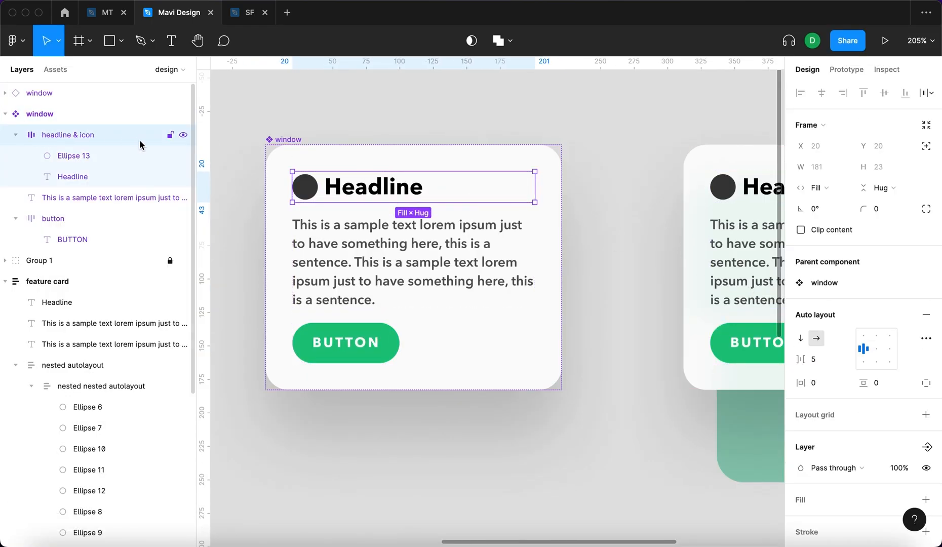
left_click(930, 450)
left_click(861, 495)
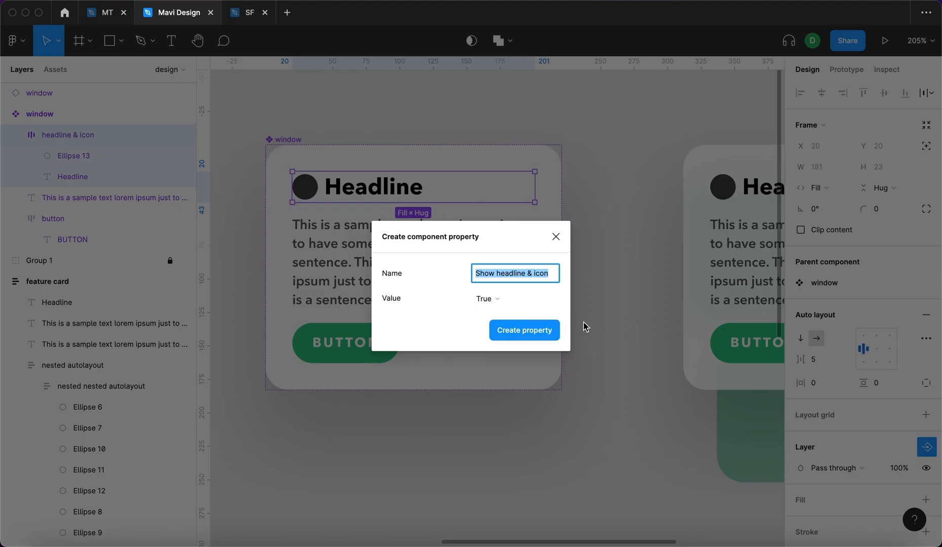
type("show headline")
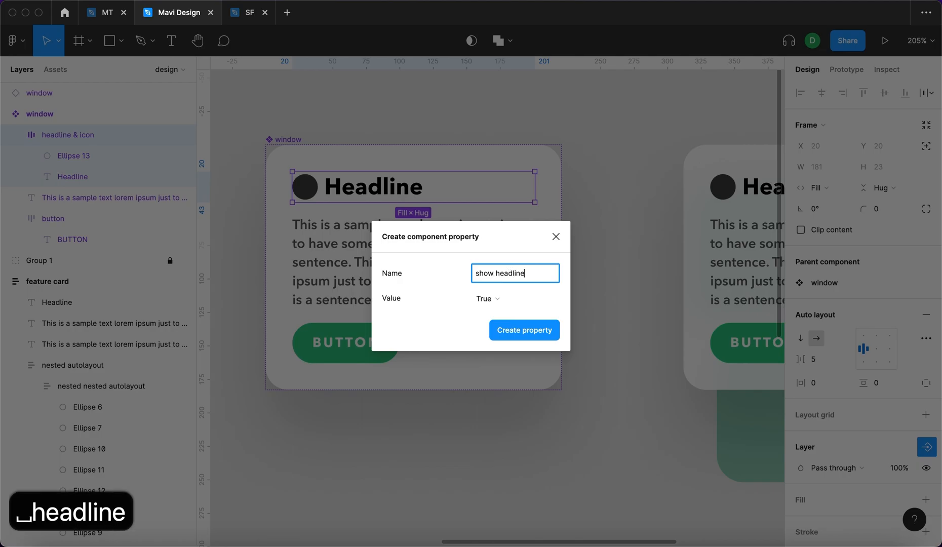
key("Return")
left_click(378, 122)
left_click(280, 144)
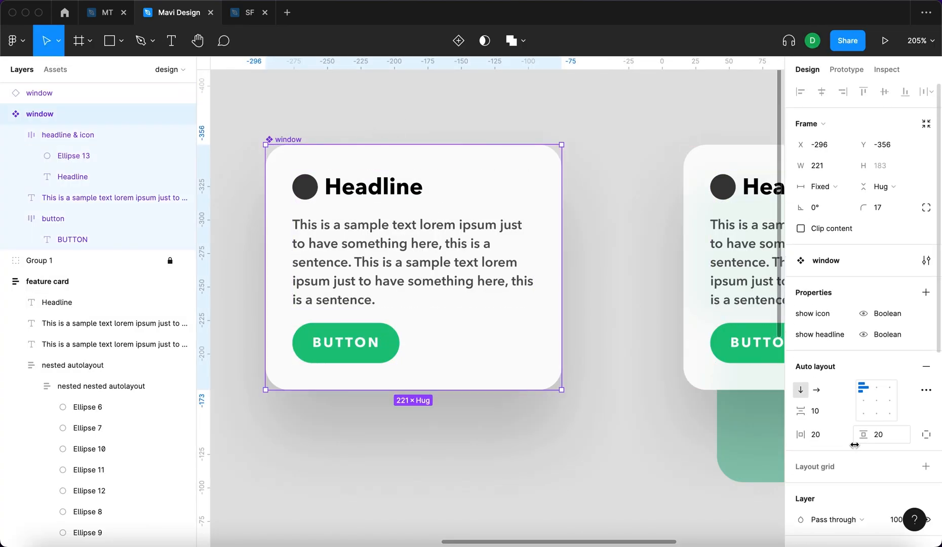
Create a boolean component property named "show button" for the main component's button frame.
left_click(360, 347)
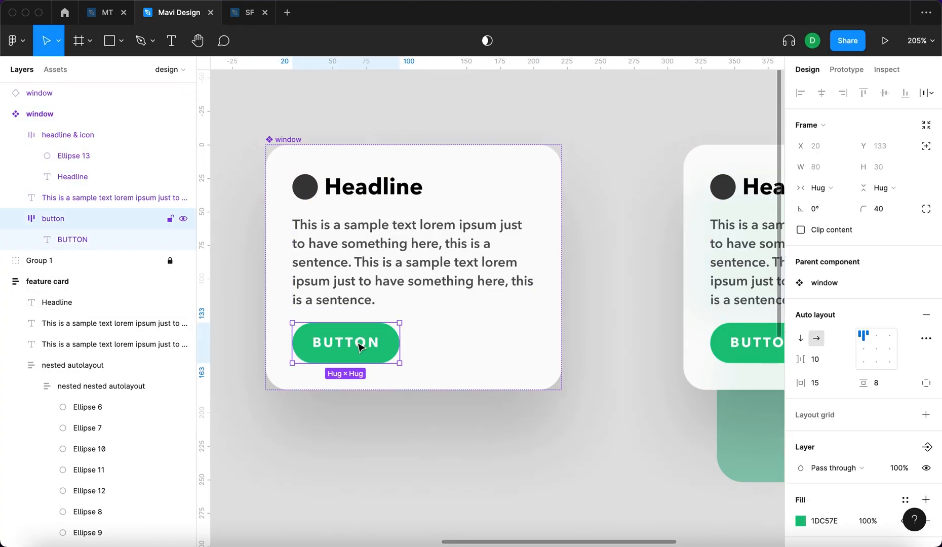
scroll(914, 304, "down", 5)
left_click(926, 253)
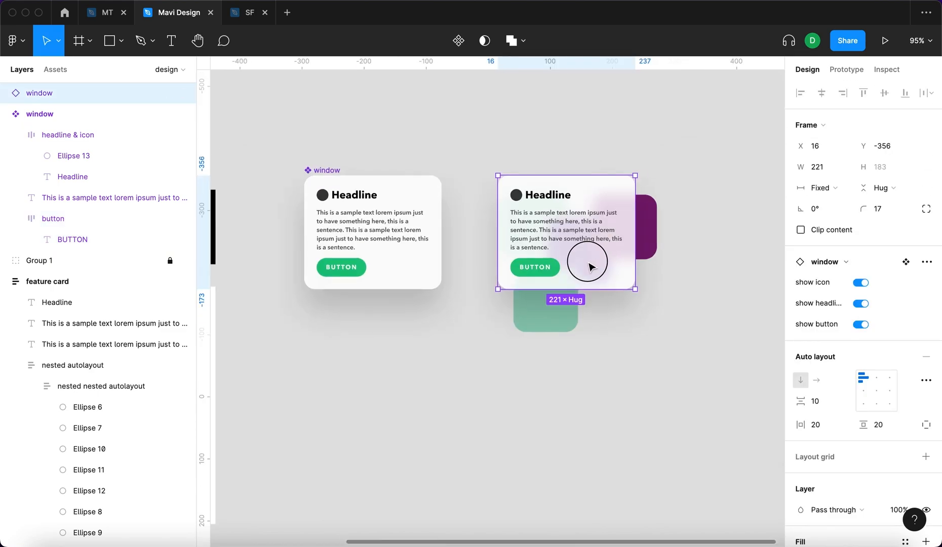
Resize the window instance to a width of 193 and position it at X 56, Y -363.
left_click_drag(592, 262, 614, 258)
scroll(614, 259, "up", 5)
left_click_drag(694, 221, 631, 315)
scroll(611, 330, "down", 3)
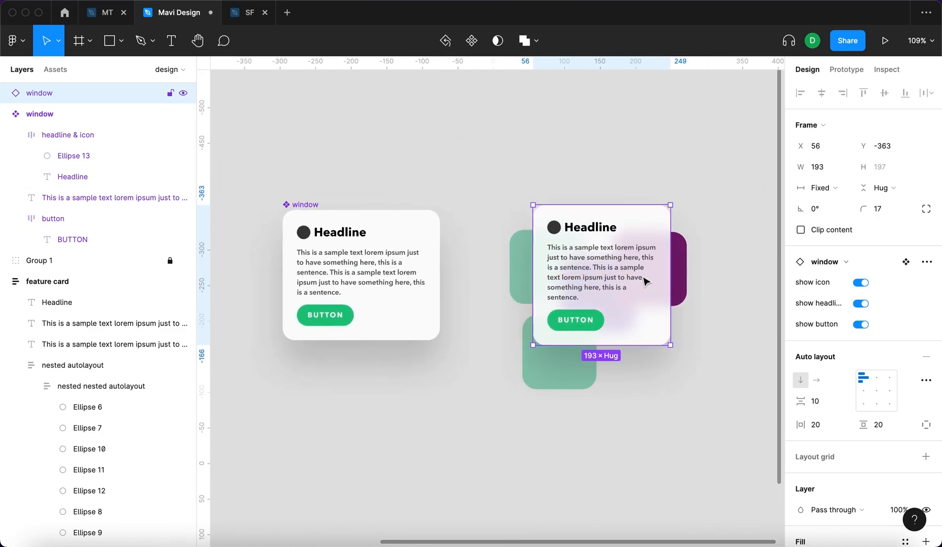
scroll(645, 279, "up", 4)
scroll(648, 279, "left", 3)
scroll(648, 279, "down", 3)
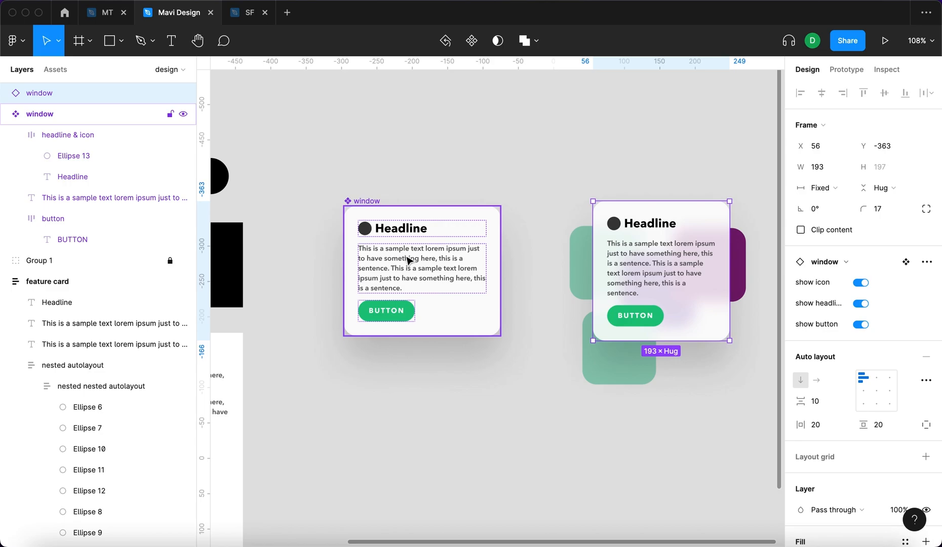
Turn off the "show icon" property on the window instance and widen it to 228.
left_click(862, 283)
left_click(616, 147)
left_click_drag(729, 237, 755, 236)
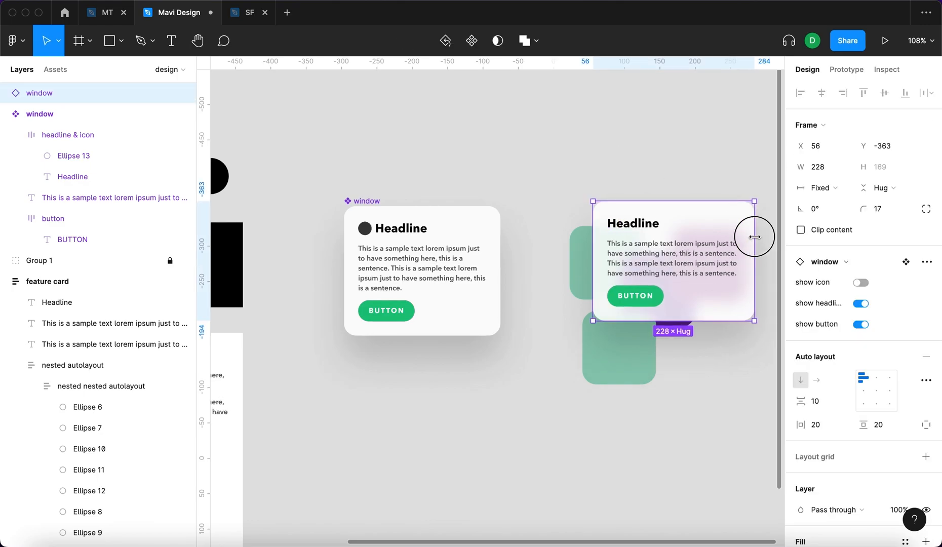
Turn off the "show headline" and "show button" properties on the window instance.
left_click(860, 304)
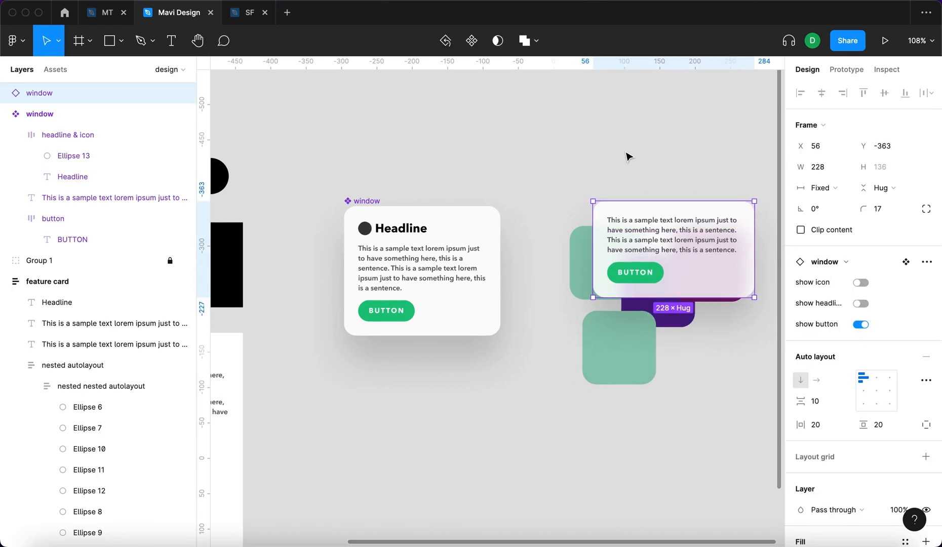
left_click(861, 324)
left_click(683, 185)
Resize the text-only instance to a width of 169 and centre it over the coloured squares at X 63, Y -315.
left_click_drag(680, 252, 672, 275)
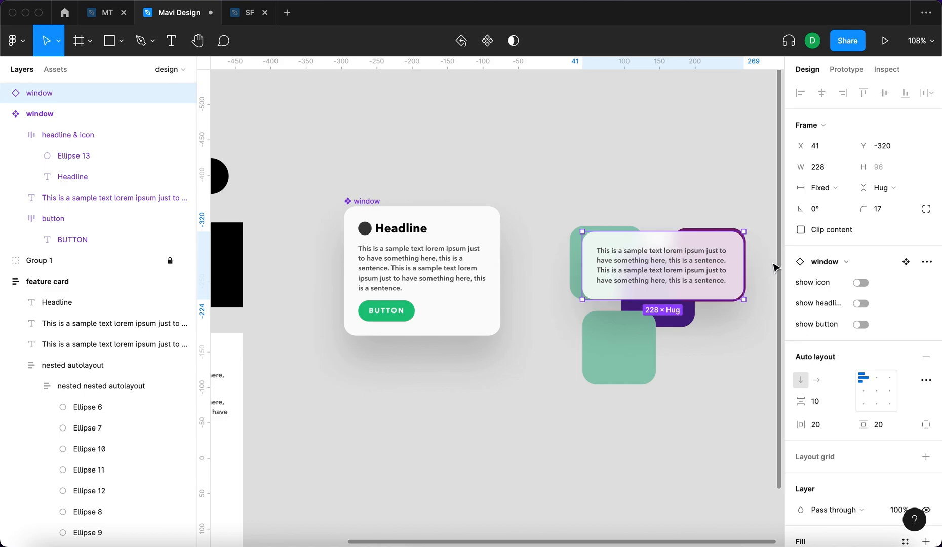
left_click_drag(748, 264, 683, 274)
left_click_drag(622, 293, 645, 315)
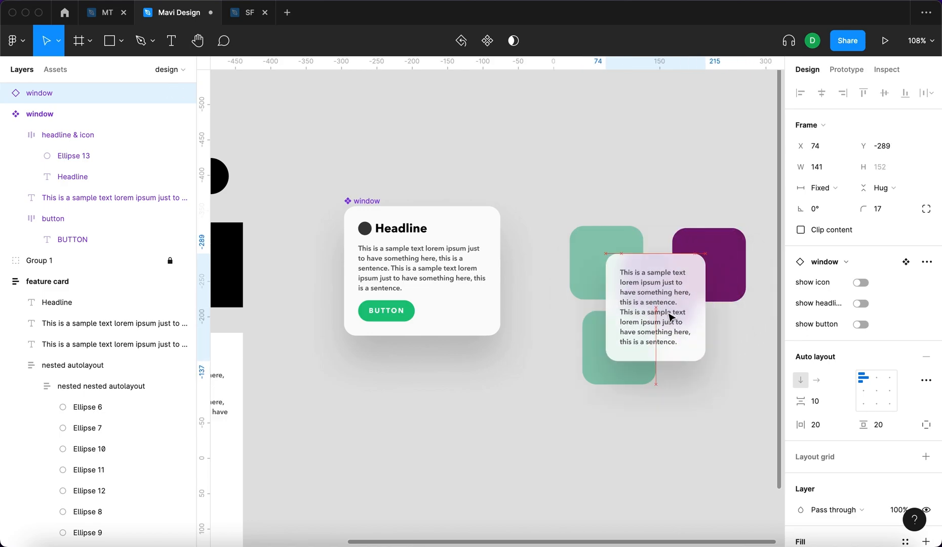
left_click_drag(707, 297, 727, 298)
left_click_drag(668, 318, 660, 300)
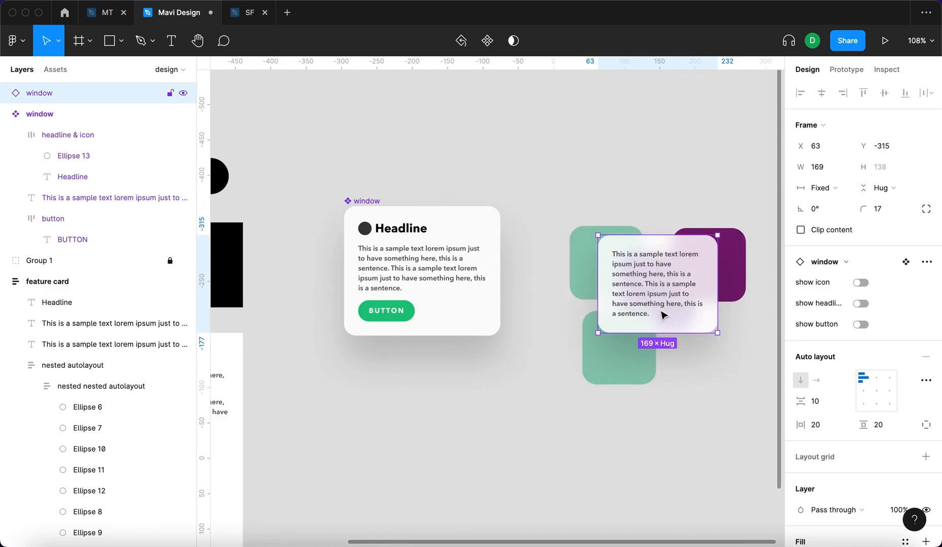
Rename the window main component to "alert window".
left_click(367, 200)
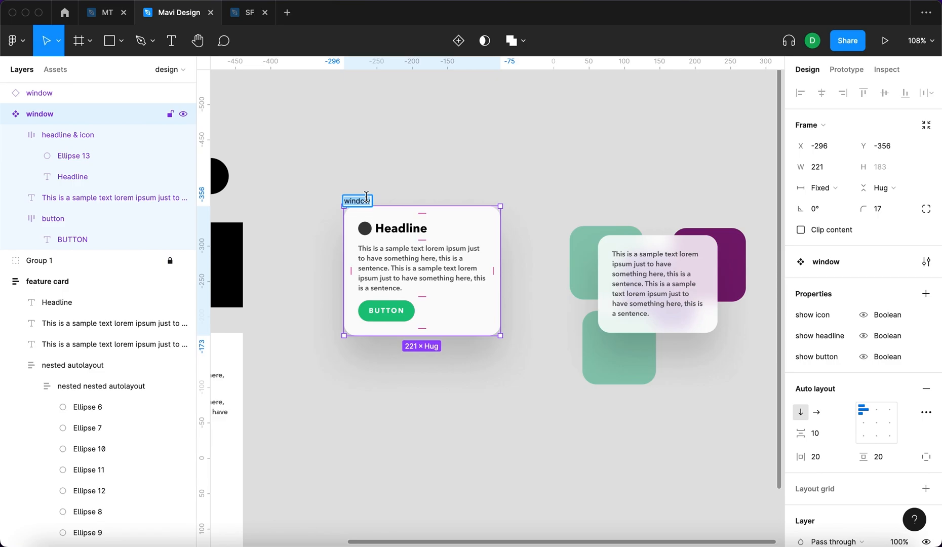
type("alert window")
key("Return")
left_click(523, 164)
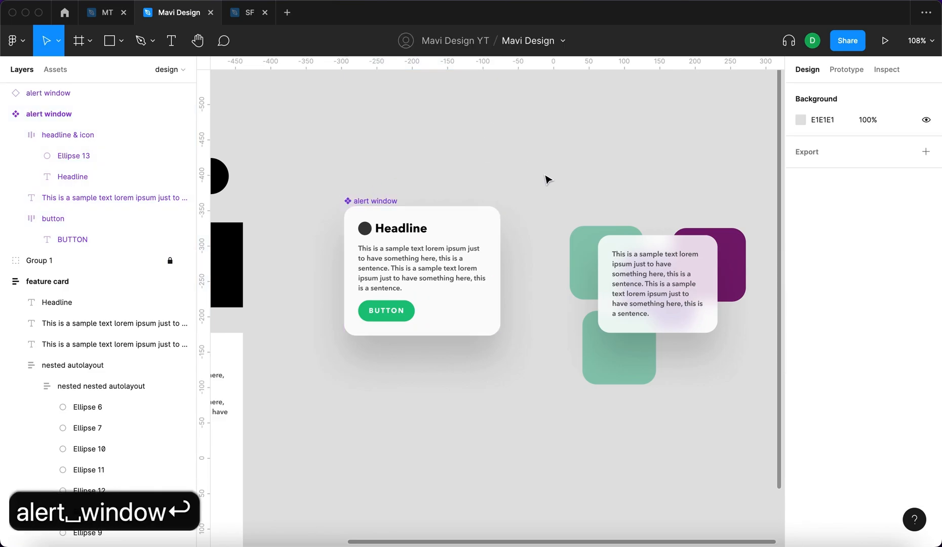
Duplicate the text-only instance to X 63, Y -164, turn on its icon, headline and button properties, and widen it.
left_click(691, 290)
scroll(691, 290, "down", 2)
scroll(692, 290, "right", 1)
left_click_drag(603, 220, 604, 327, "alt")
left_click(859, 284)
left_click(861, 304)
left_click(860, 324)
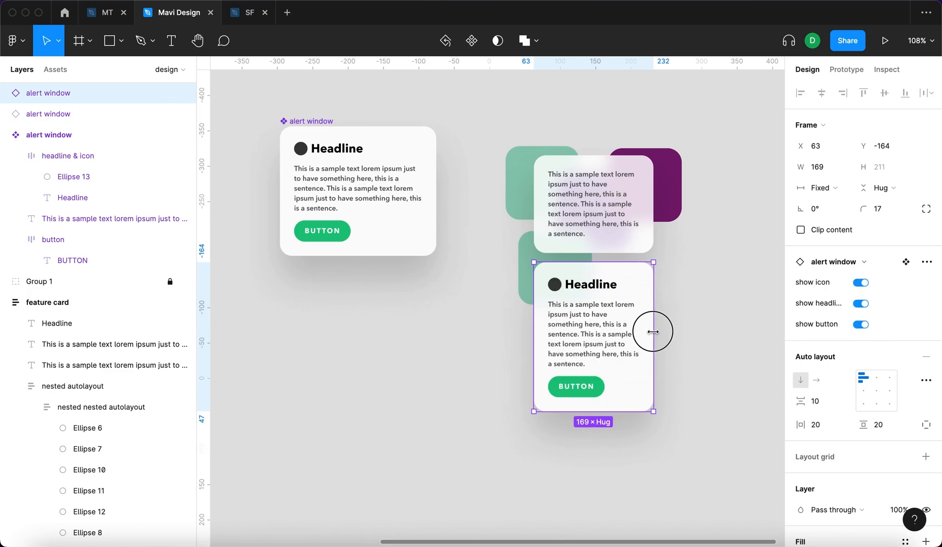
left_click_drag(654, 327, 718, 327)
Duplicate the full instance to the right of the text-only one and turn off its "show icon" and "show headline" properties.
scroll(722, 325, "right", 5)
left_click_drag(482, 345, 628, 198, "alt")
left_click(860, 283)
left_click(860, 303)
key("Escape")
Narrow the instance without a headline and place it over the right edge of the purple square.
left_click(664, 202)
left_click_drag(706, 188, 662, 200)
scroll(658, 218, "left", 4)
scroll(658, 218, "up", 3)
left_click(551, 156)
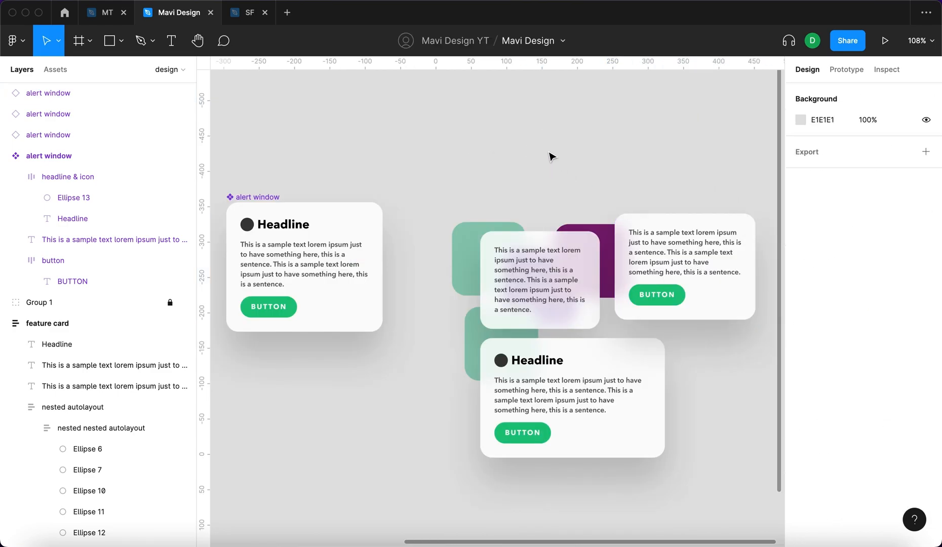
Remove auto layout from the alert window main component and move the text-only instance to X 51, Y -485.
scroll(551, 156, "down", 5)
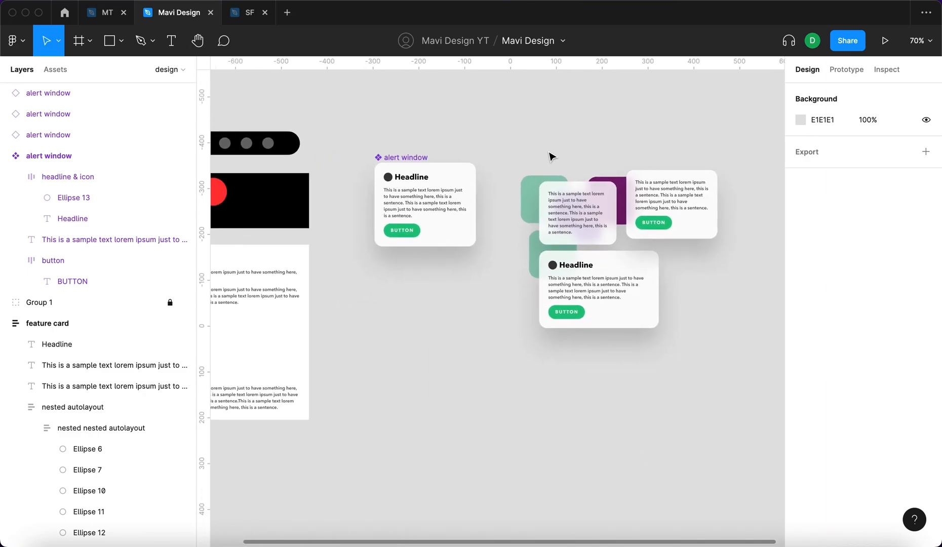
scroll(551, 156, "up", 3)
scroll(551, 156, "right", 1)
scroll(551, 156, "up", 3)
left_click(349, 203)
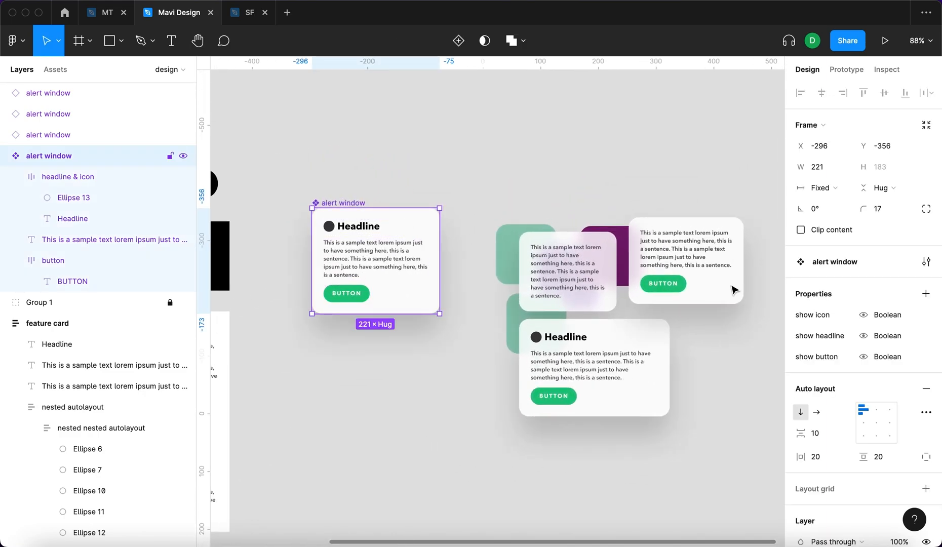
left_click(925, 388)
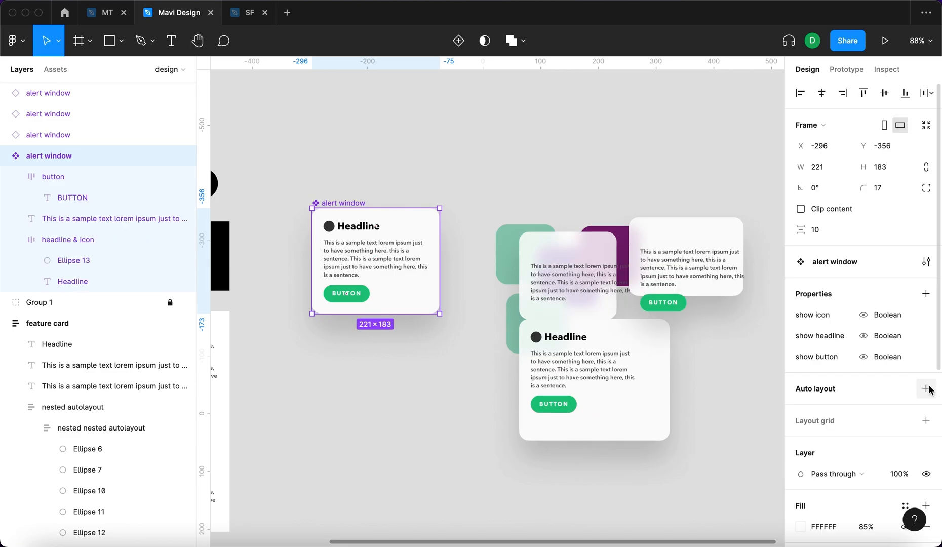
left_click(573, 279)
left_click_drag(573, 279, 567, 156)
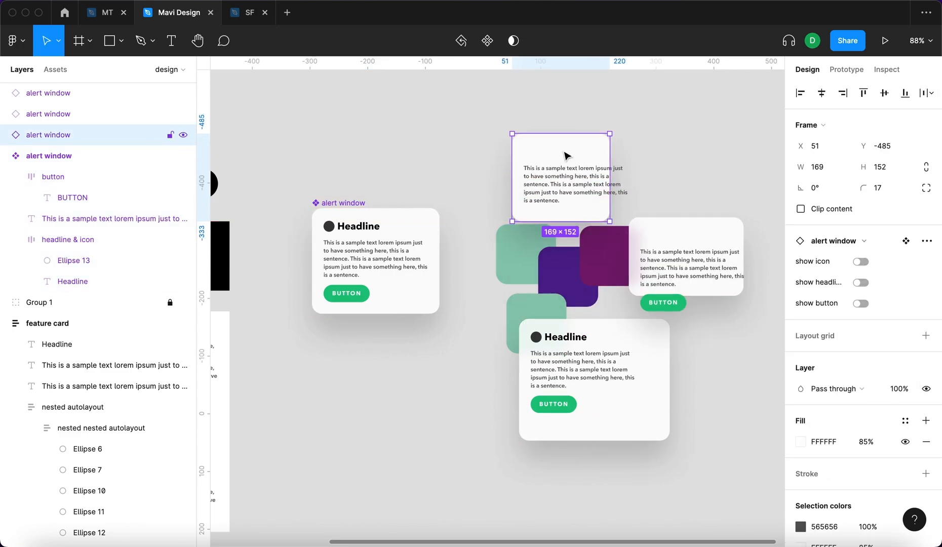
Undo the text-only instance's move and the removal of auto layout from the main component.
left_click(719, 267)
key("super+z")
key("super+z")
key("super+z")
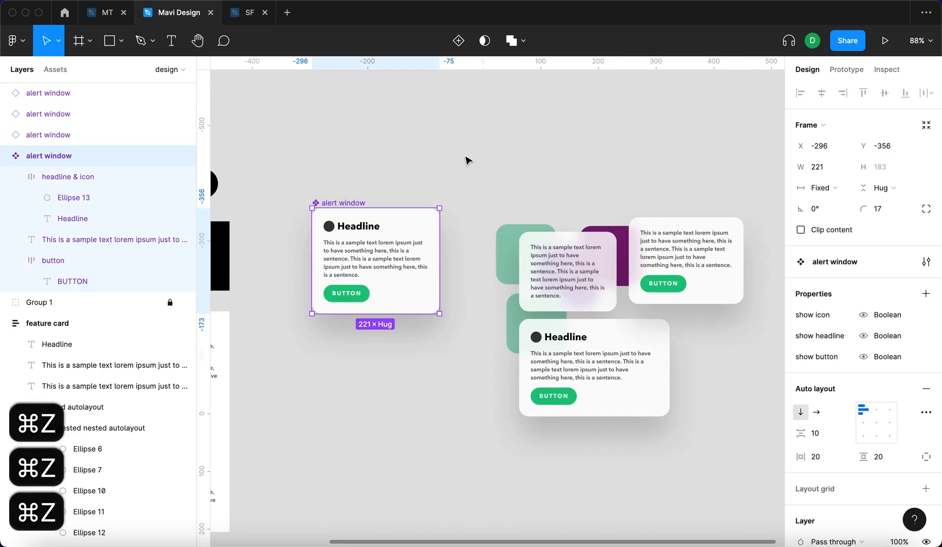
Move the main component up and slightly left, and raise the text-only instance to overlap the upper part of the coloured squares.
left_click(353, 203)
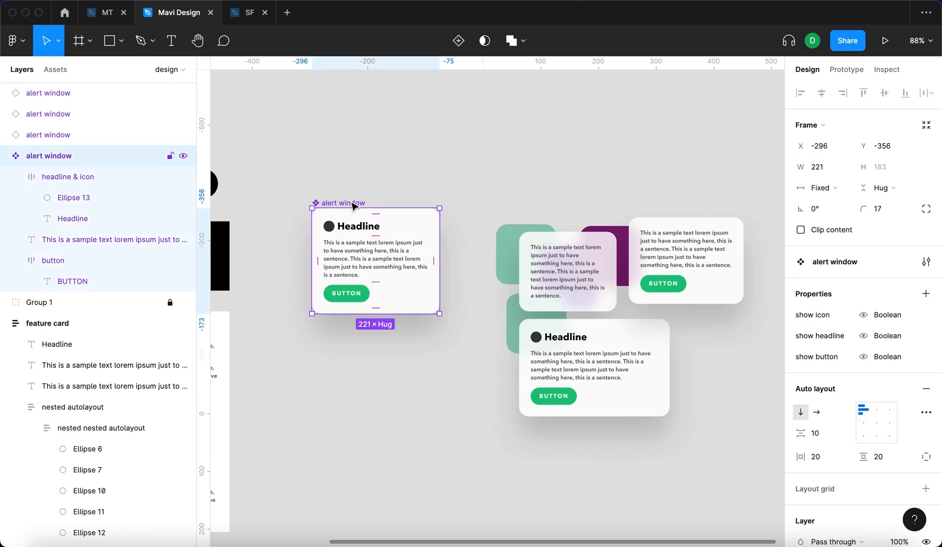
left_click(524, 255)
left_click_drag(572, 273, 606, 211)
Resize the text-and-button instance to a width of 166 at X 250, Y -358, and shift the full instance slightly right.
left_click(666, 250)
left_click_drag(666, 250, 661, 231)
left_click_drag(733, 245, 725, 246)
mouse_move(708, 262)
left_mouse_down()
mouse_move(686, 270)
mouse_move(705, 277)
left_mouse_up()
mouse_move(625, 384)
left_mouse_down()
mouse_move(590, 370)
mouse_move(600, 377)
mouse_move(662, 364)
mouse_move(633, 381)
left_mouse_up()
left_click(454, 448)
Replace the body text of the text-and-button instance with "Modify the text contents".
left_click(658, 246)
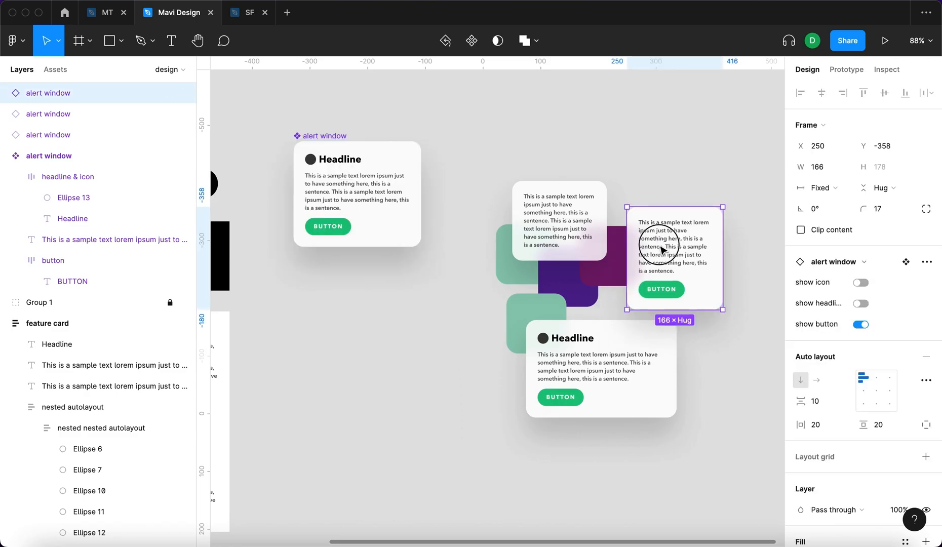
double_click(658, 246)
double_click(659, 245)
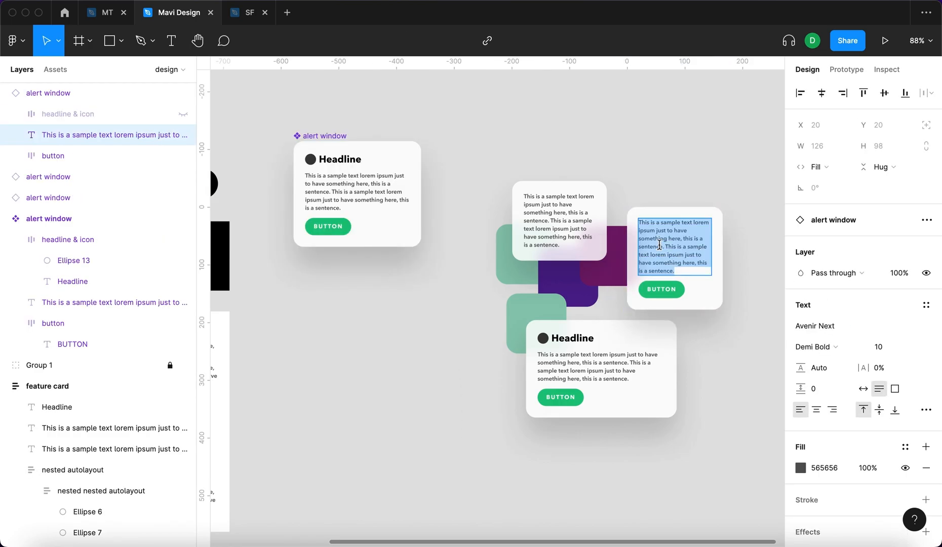
type("Modifz t")
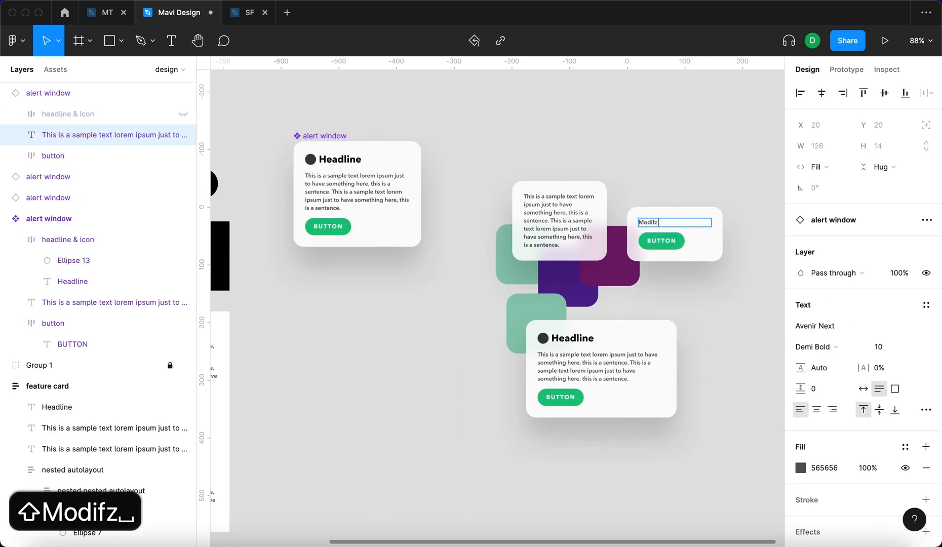
key("BackSpace")
key("BackSpace")
type("y the")
key("BackSpace")
key("BackSpace")
key("BackSpace")
key("BackSpace")
key("BackSpace")
type("y the text contents")
left_click(691, 293)
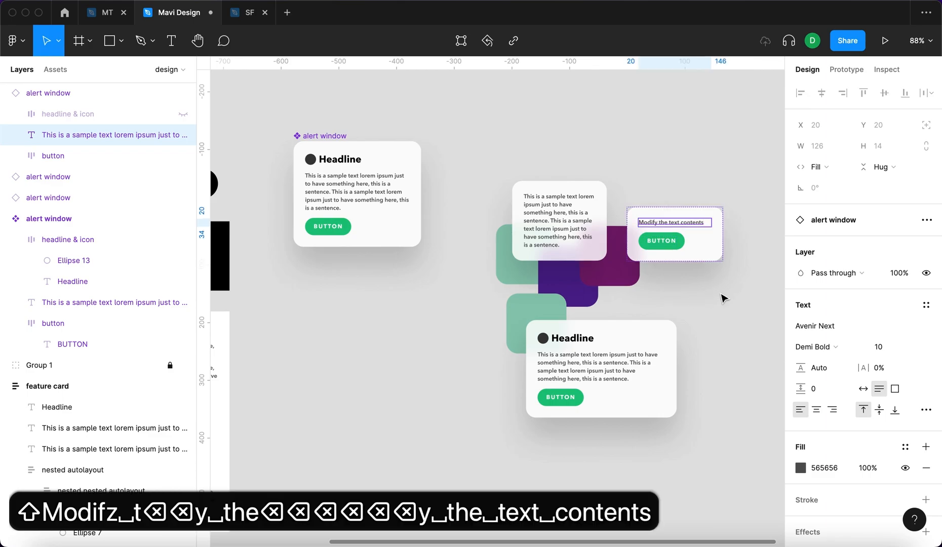
left_click(721, 296)
Narrow the text-and-button instance to a width of 153 and place it at X 215, Y -265, touching the text-only instance's corner.
left_click(694, 245)
mouse_move(704, 238)
left_mouse_down()
mouse_move(683, 219)
mouse_move(718, 227)
mouse_move(706, 227)
left_mouse_up()
left_click(727, 290)
left_click(652, 274)
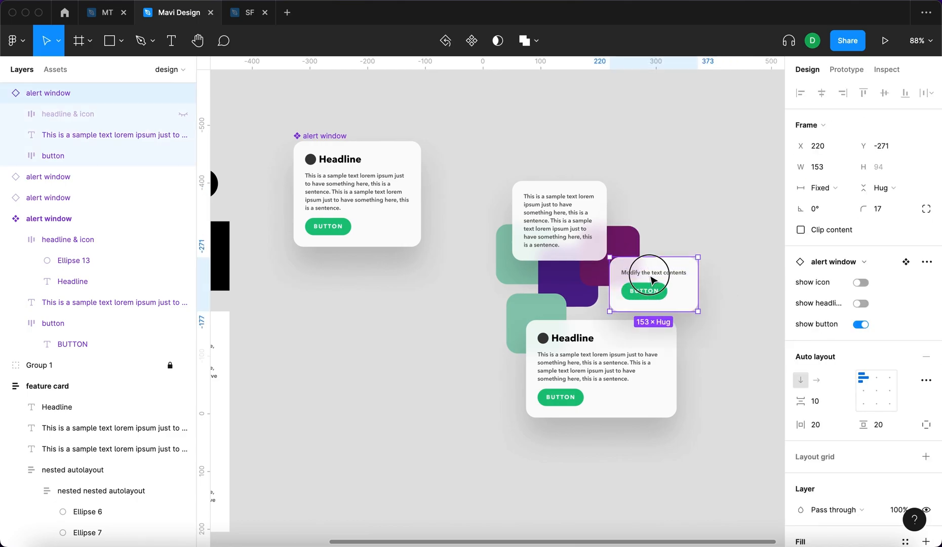
left_click_drag(648, 274, 648, 282)
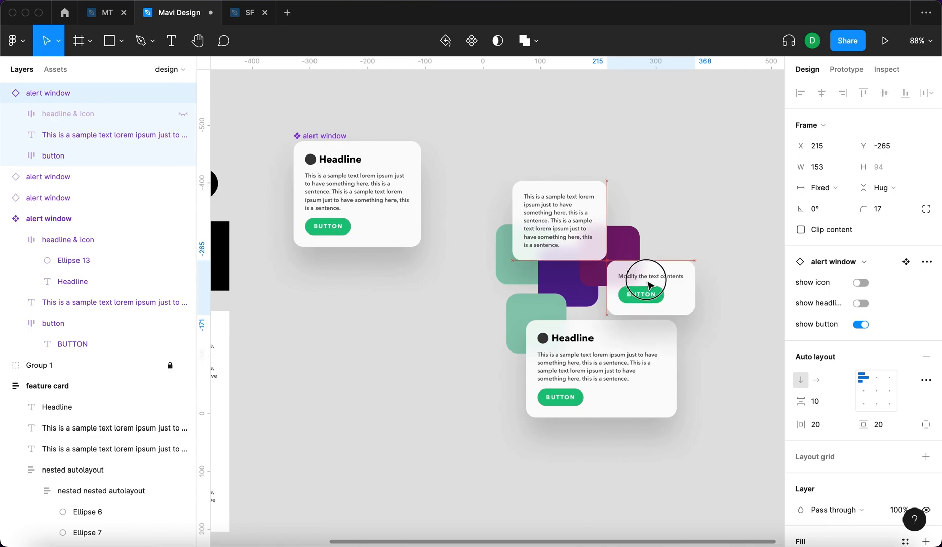
left_click(430, 339)
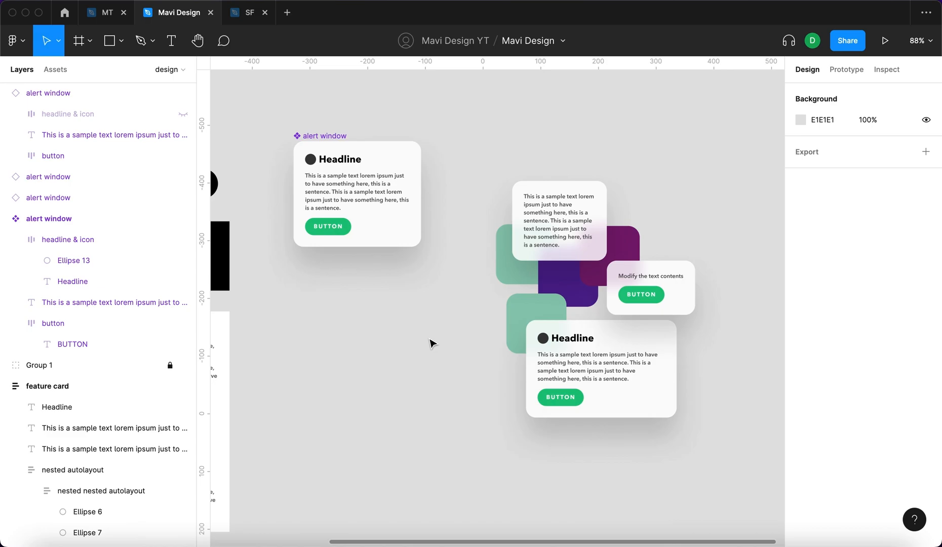
Move the alert window main component closer to the squares, with its right edge meeting the upper green square.
left_click_drag(324, 138, 363, 215)
scroll(635, 212, "up", 5)
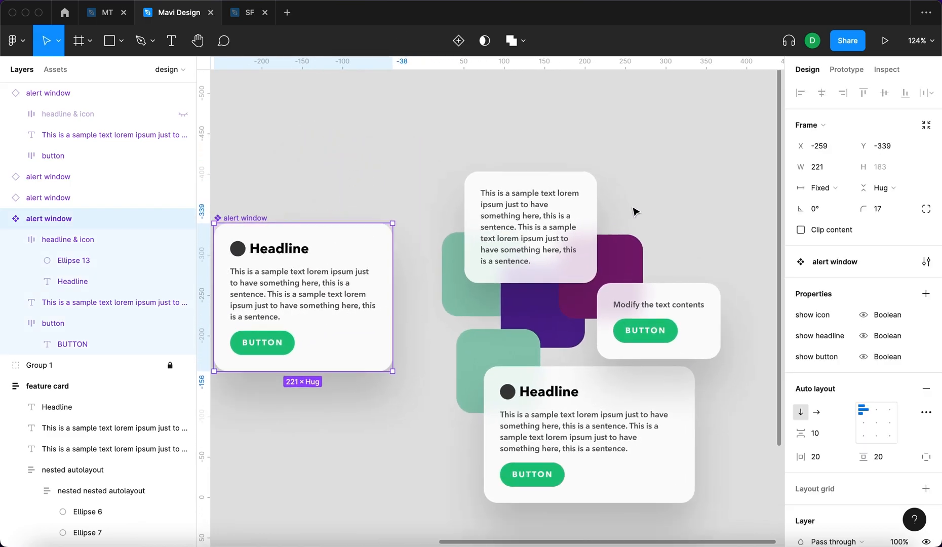
left_click(519, 112)
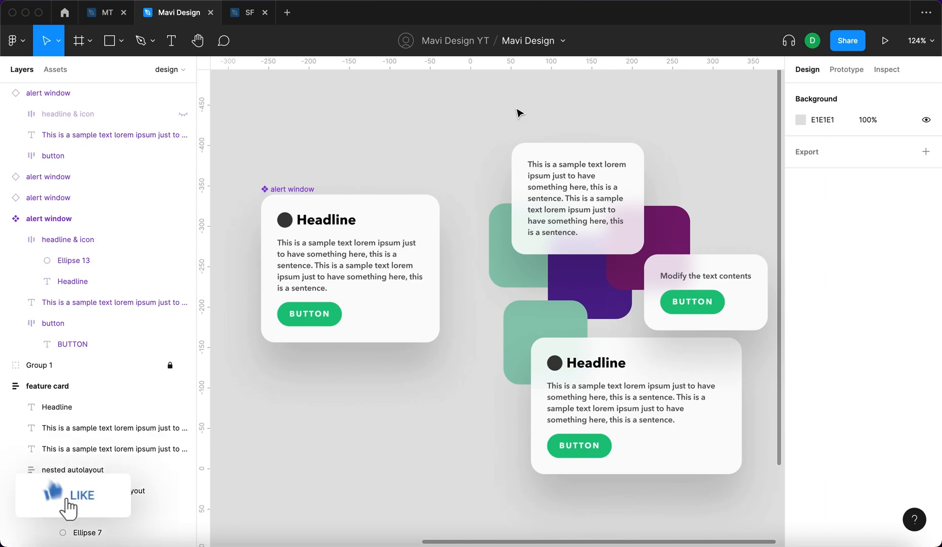
left_click_drag(295, 189, 345, 181)
left_click(371, 113)
Review the auto layout examples in Frame 1, Frame 2 and the feature card, including its nested autolayout frame.
key("shift+1")
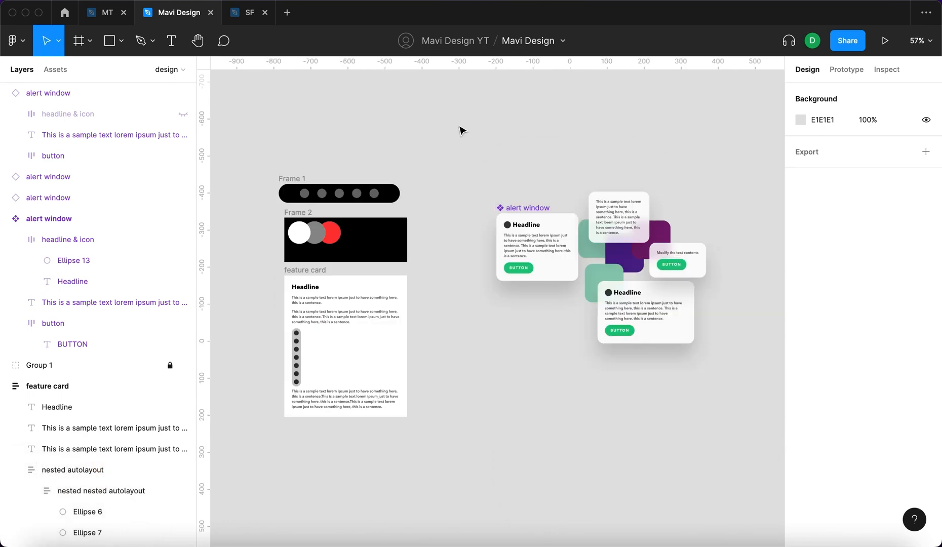
scroll(322, 183, "up", 5)
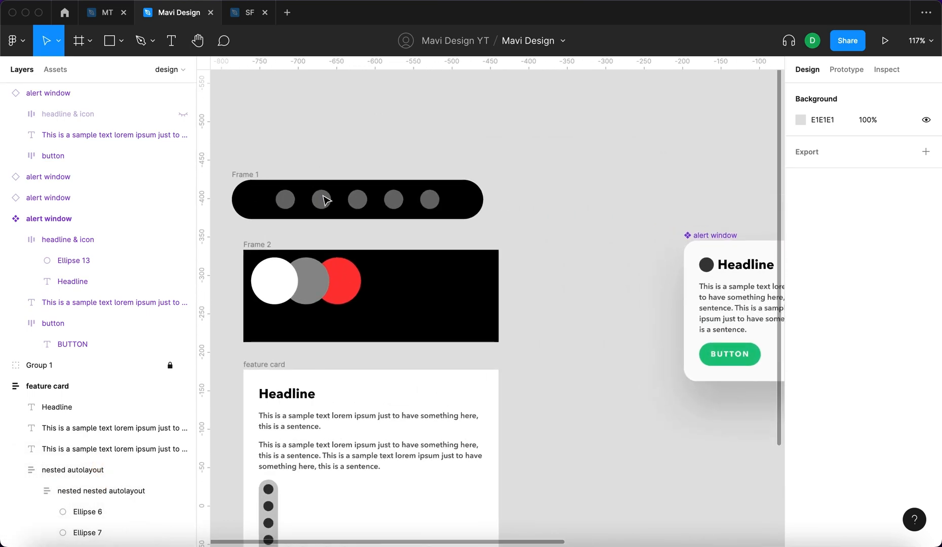
left_click(396, 307)
left_click(609, 301)
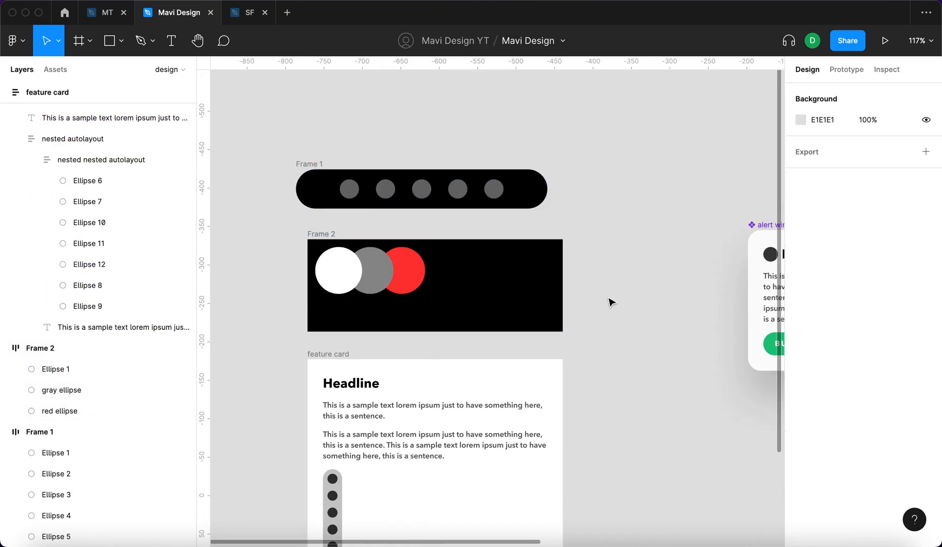
scroll(610, 301, "down", 2)
scroll(607, 248, "down", 4)
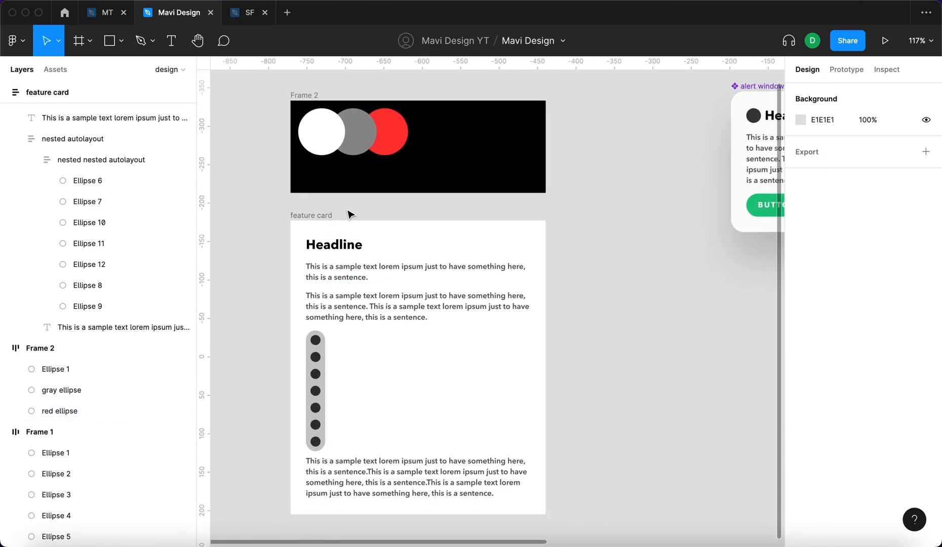
left_click(316, 214)
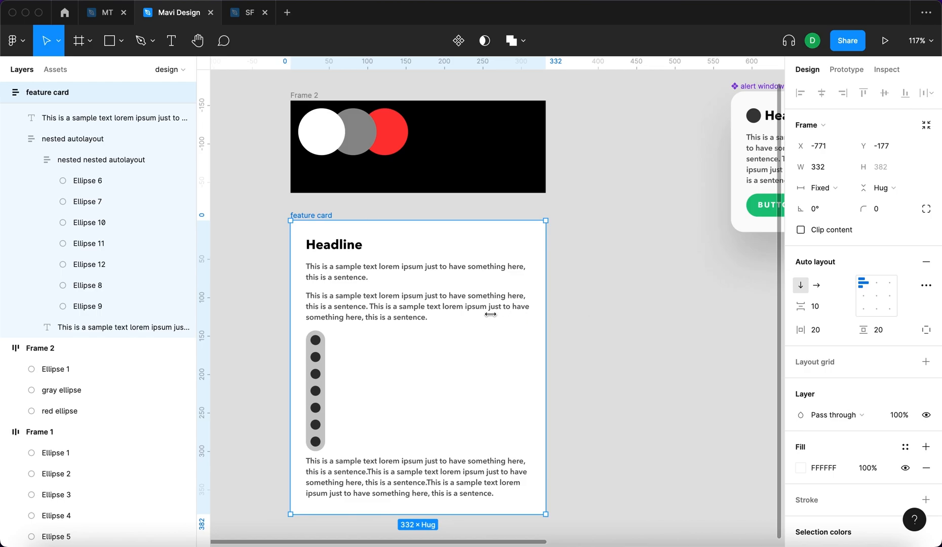
left_click(411, 478)
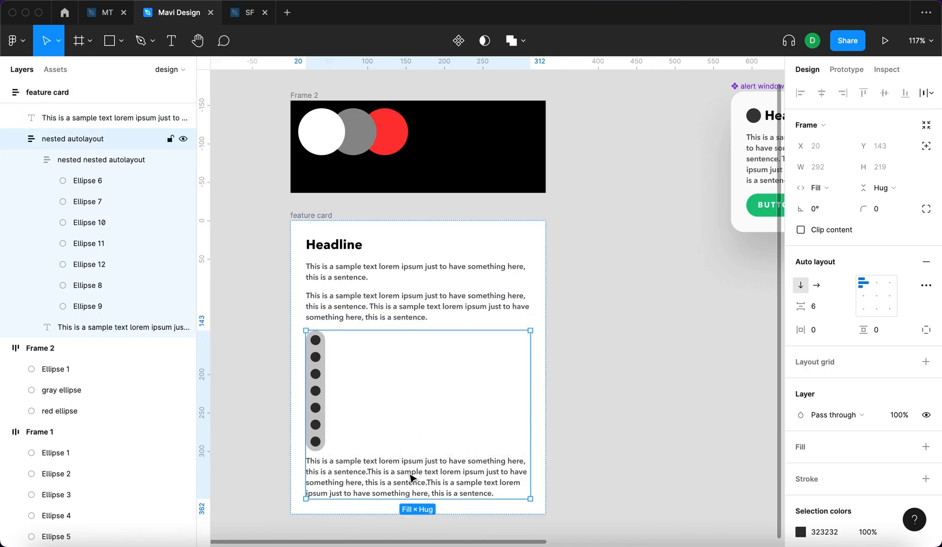
left_click(579, 426)
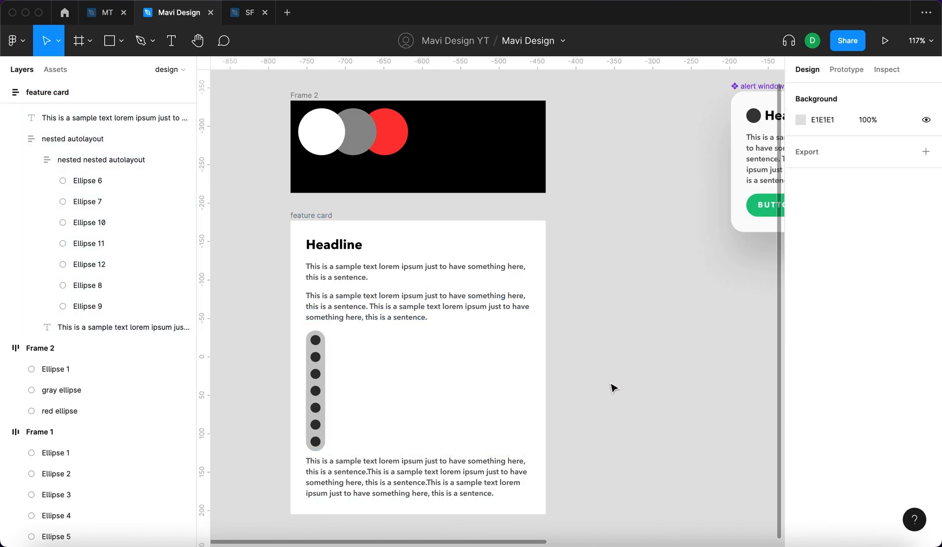
Select the alert window main component with its three instances and shift them together slightly to the left.
scroll(612, 387, "right", 10)
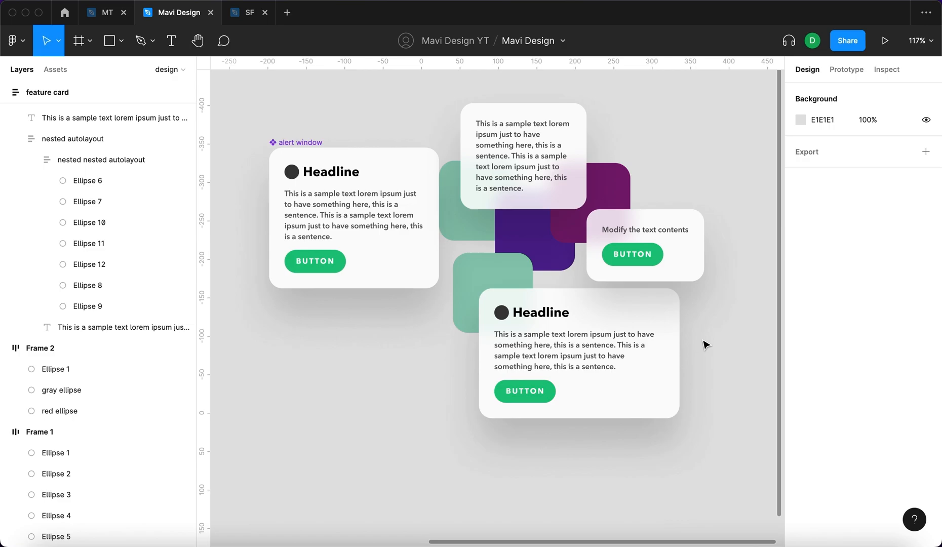
scroll(392, 383, "down", 5)
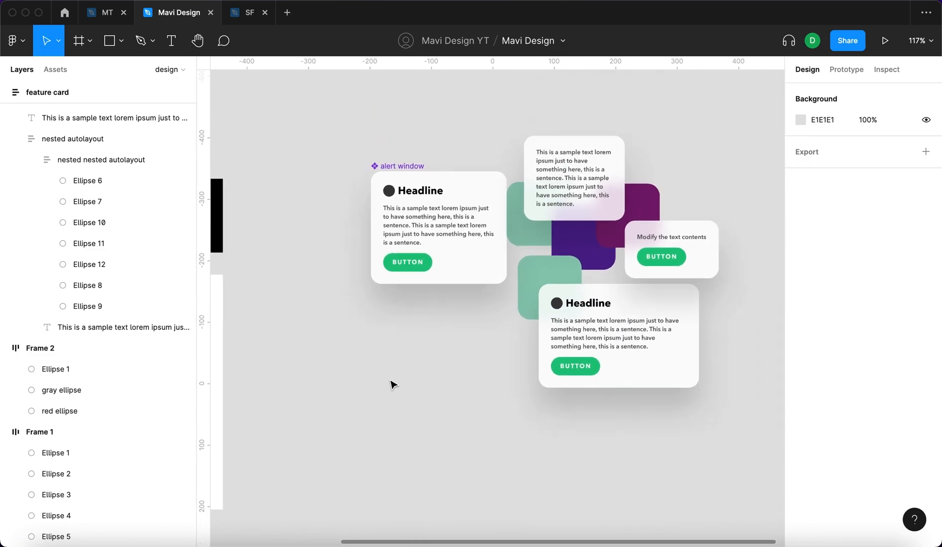
scroll(392, 384, "left", 4)
left_click_drag(746, 393, 471, 158)
mouse_move(574, 249)
left_mouse_down()
mouse_move(560, 233)
mouse_move(516, 226)
mouse_move(559, 248)
left_mouse_up()
left_click(517, 348)
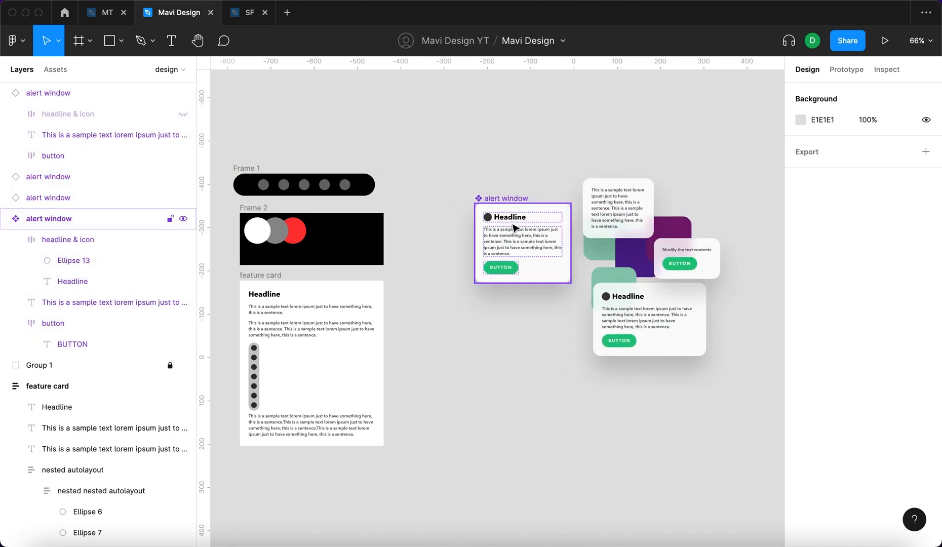
Move the alert window main component up so its top edge aligns with that of the text-only instance.
left_click_drag(513, 197, 514, 174)
left_click(517, 155)
left_click(499, 177)
left_click(462, 364)
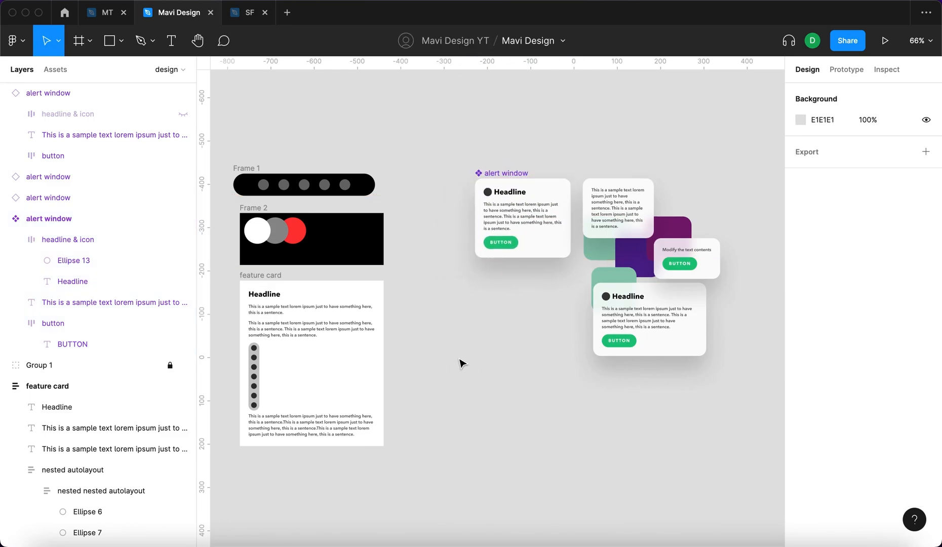